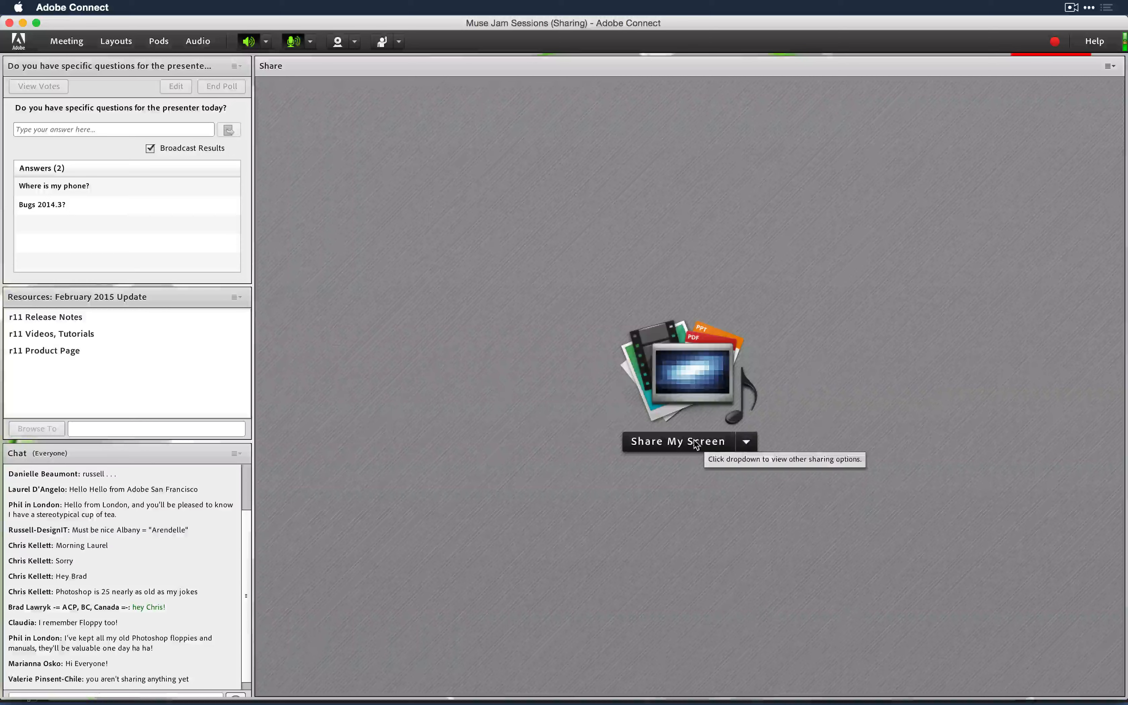
- Share the whole desktop in Adobe Connect and return to the full meeting window
left_click(680, 443)
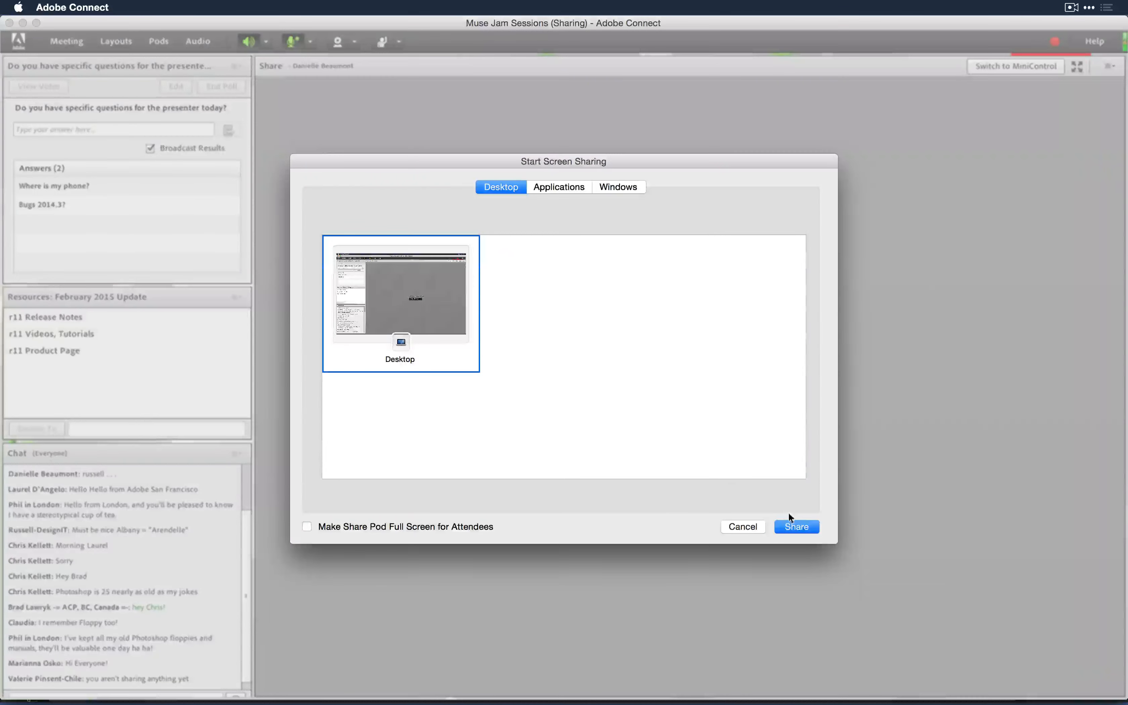
left_click(797, 527)
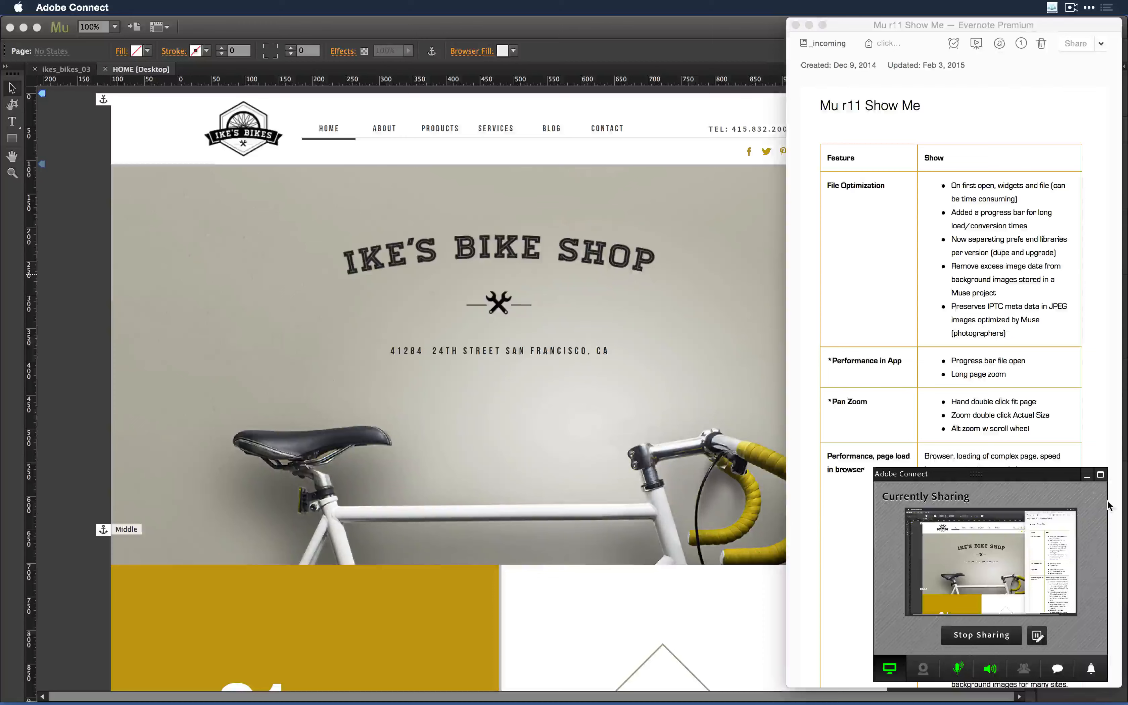
left_click(1100, 475)
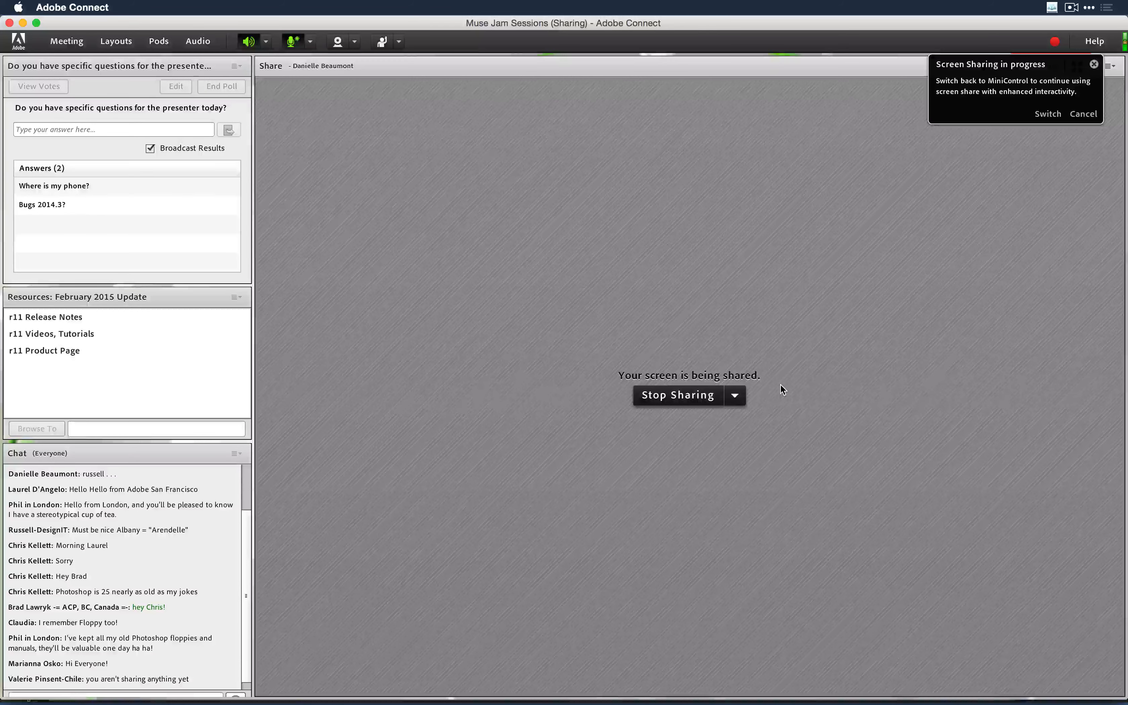
key("super+Tab")
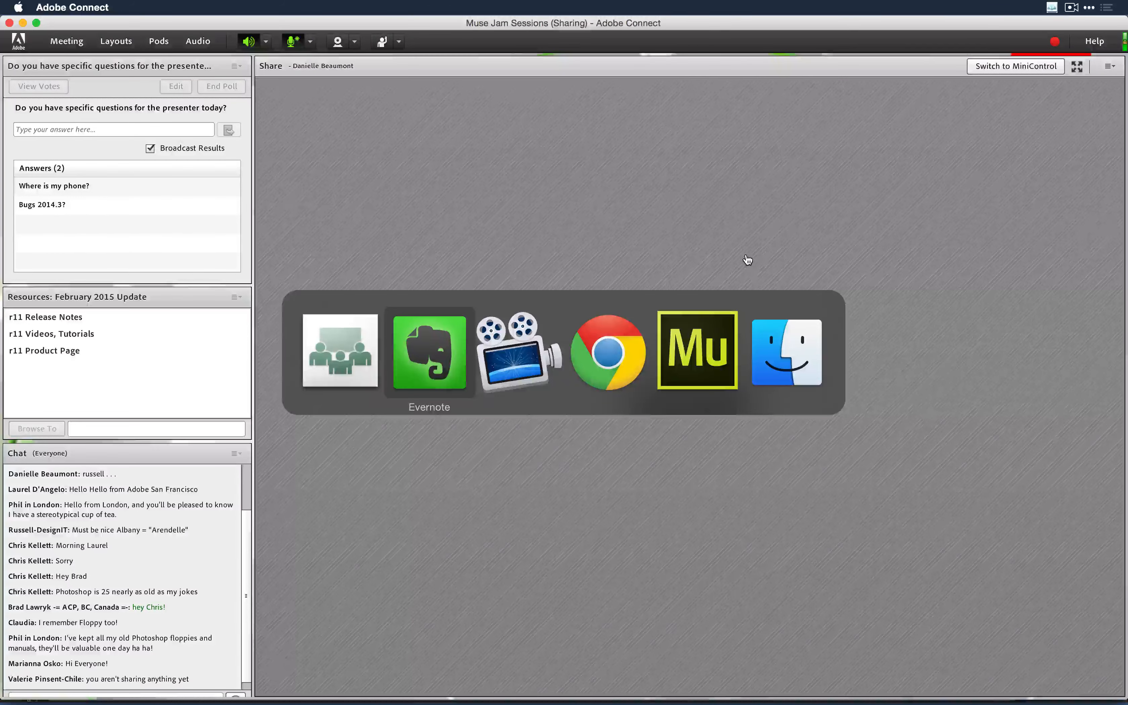
- Switch to Adobe Muse CC and bring up the Open dialog with Cmd+O
key("super+Tab")
key("super+Tab")
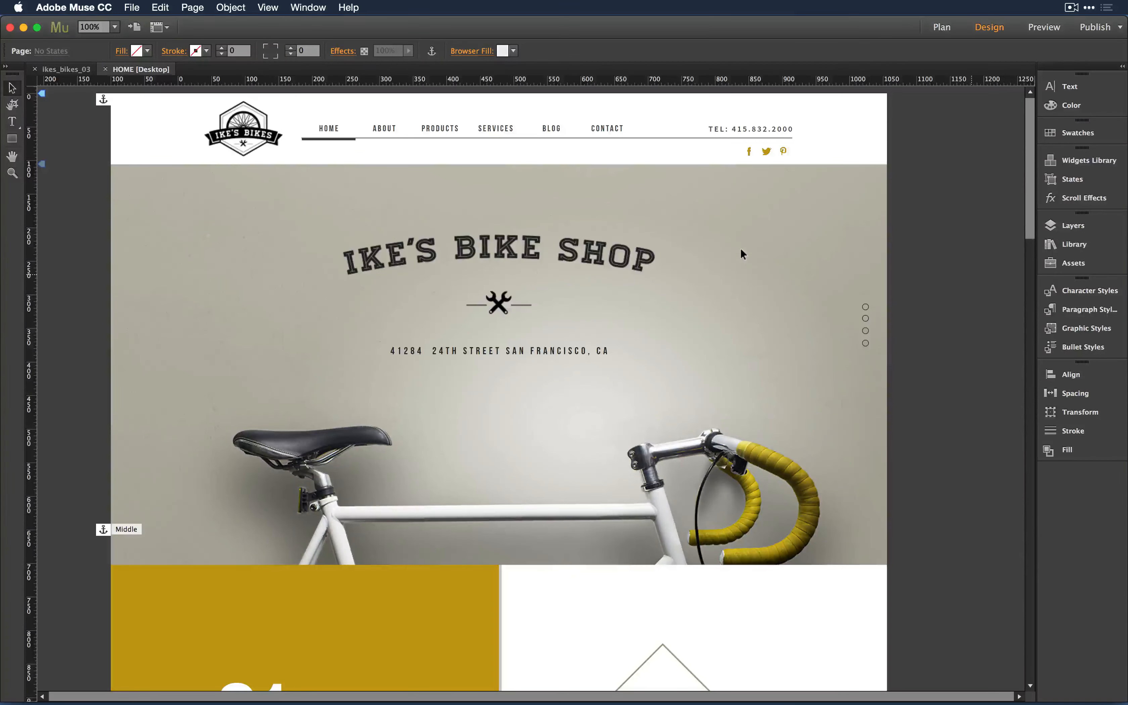
key("super+o")
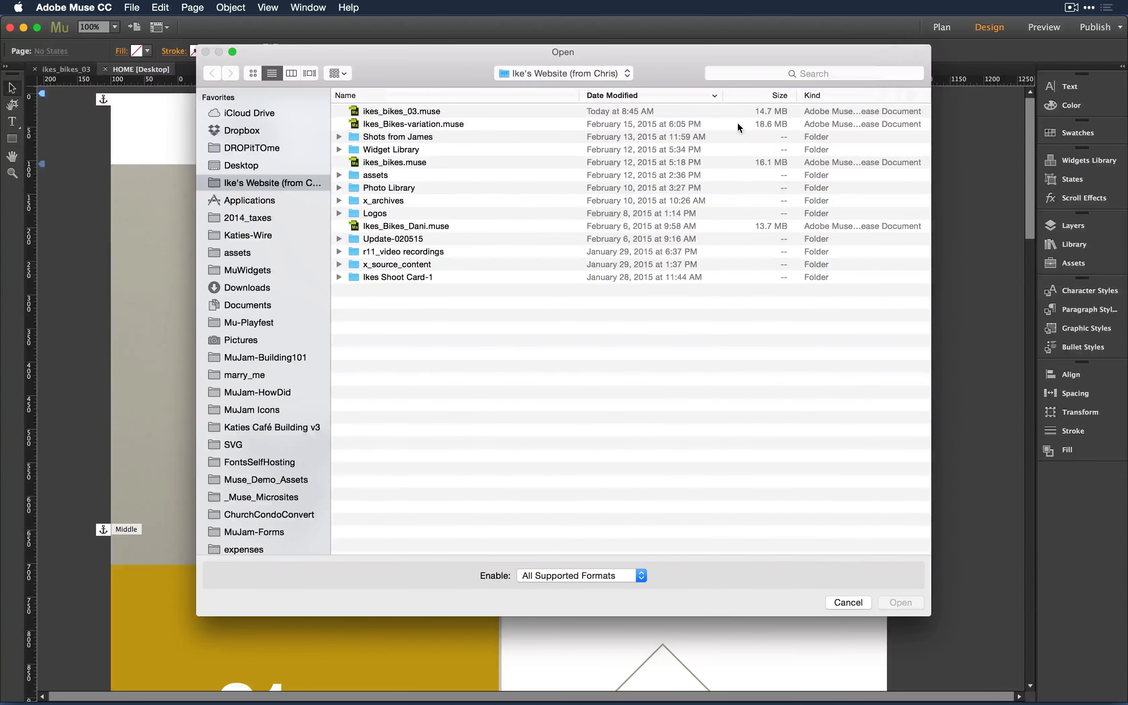
- Open Ikes_Bikes-variation.muse so Muse converts the older site file
left_click(431, 123)
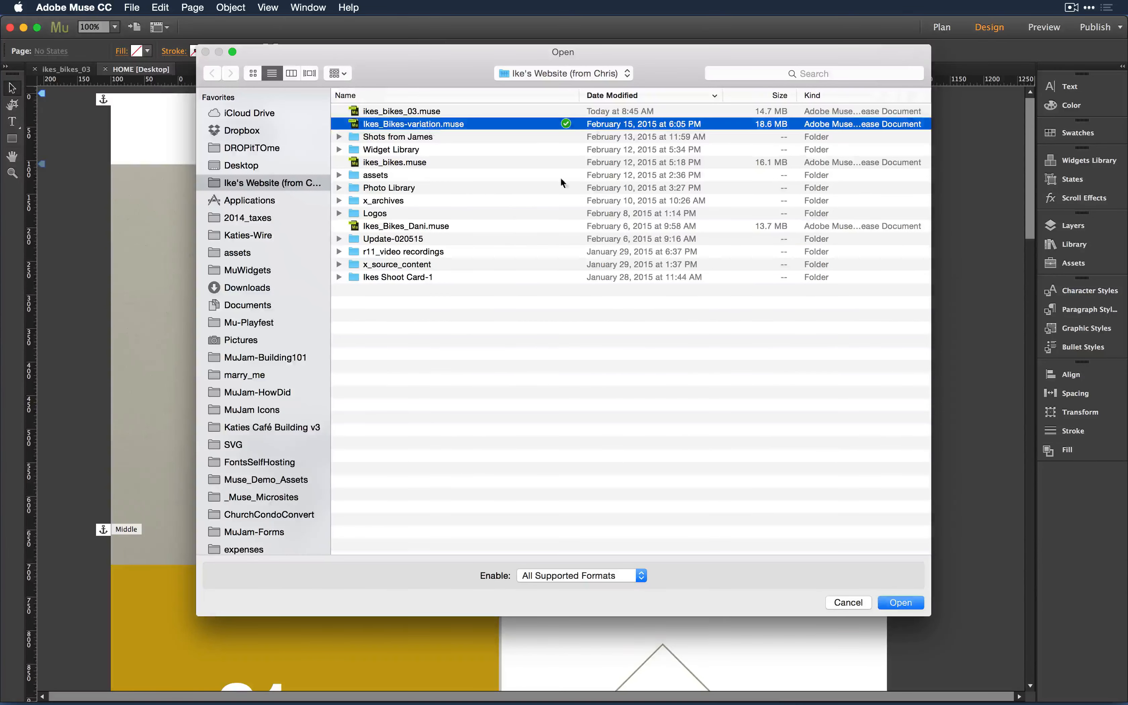
left_click(901, 602)
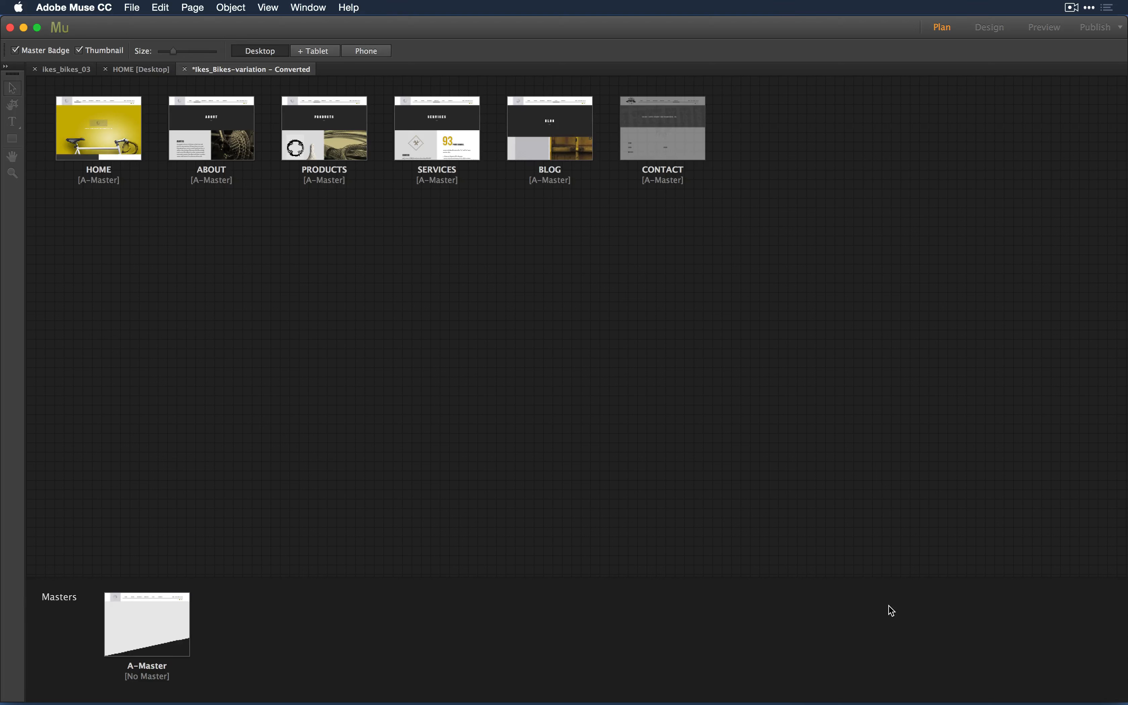
- Switch to Evernote and scroll through the 'Mu r11 Show Me' feature note
key("super+Tab")
key("super+Tab")
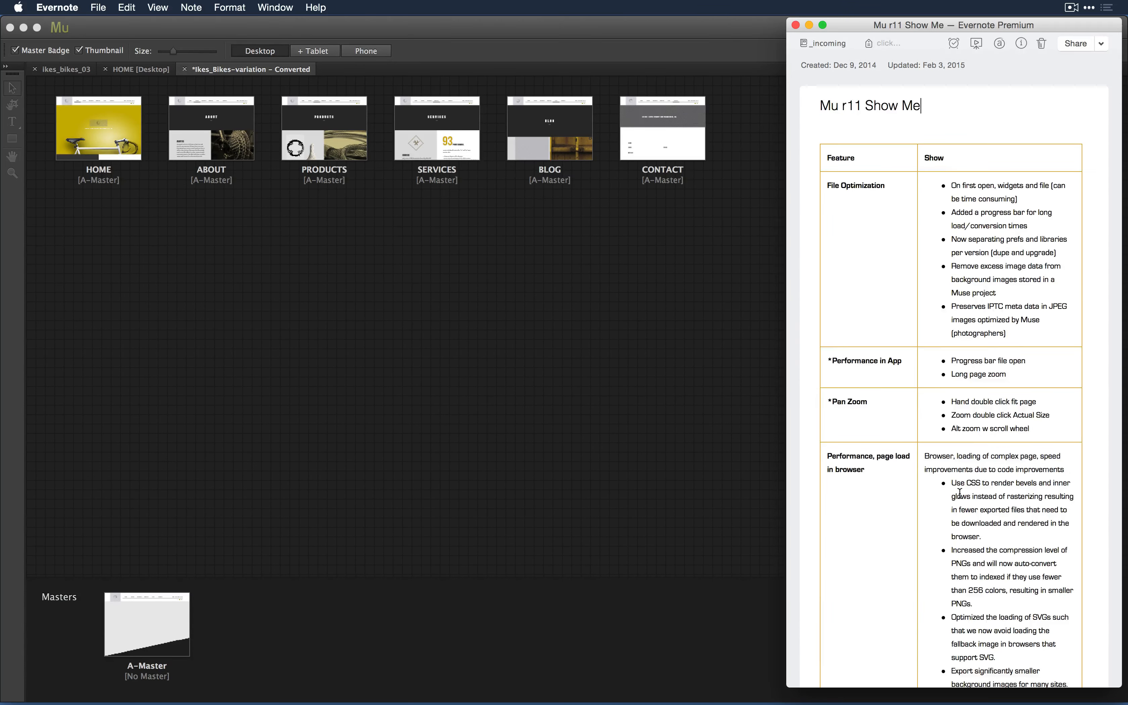
scroll(959, 493, "down", 2)
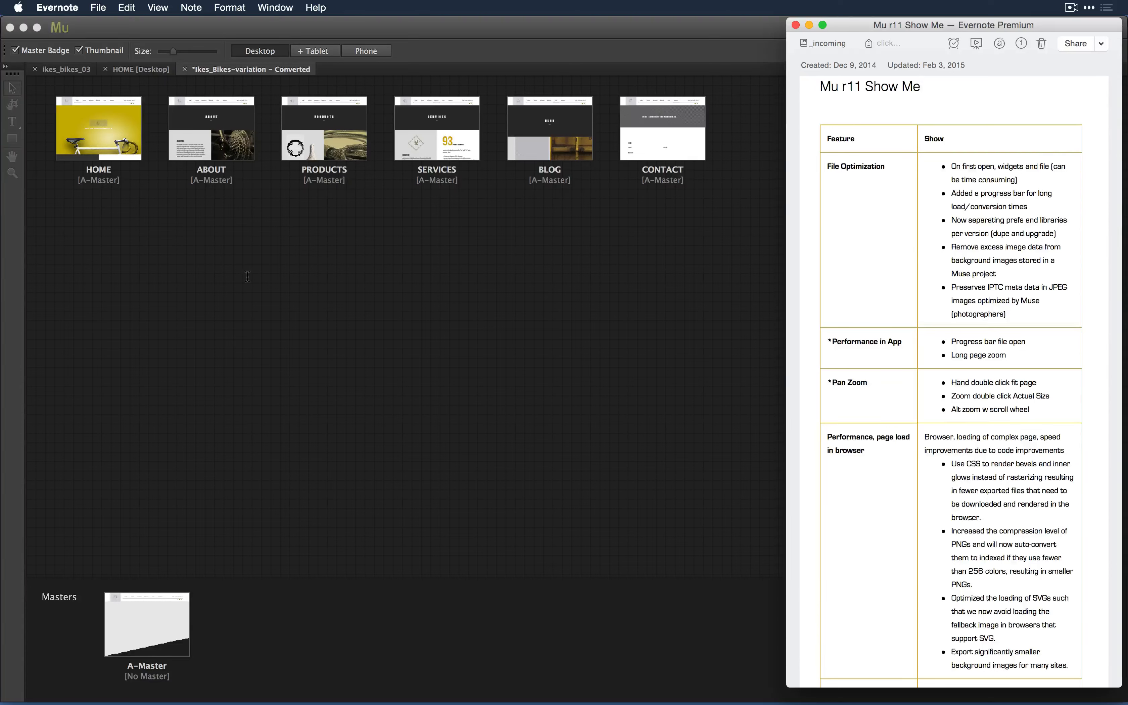
- Close Ikes_Bikes-variation without saving, then reopen ikes_bikes_03's HOME page from Plan view
left_click(189, 69)
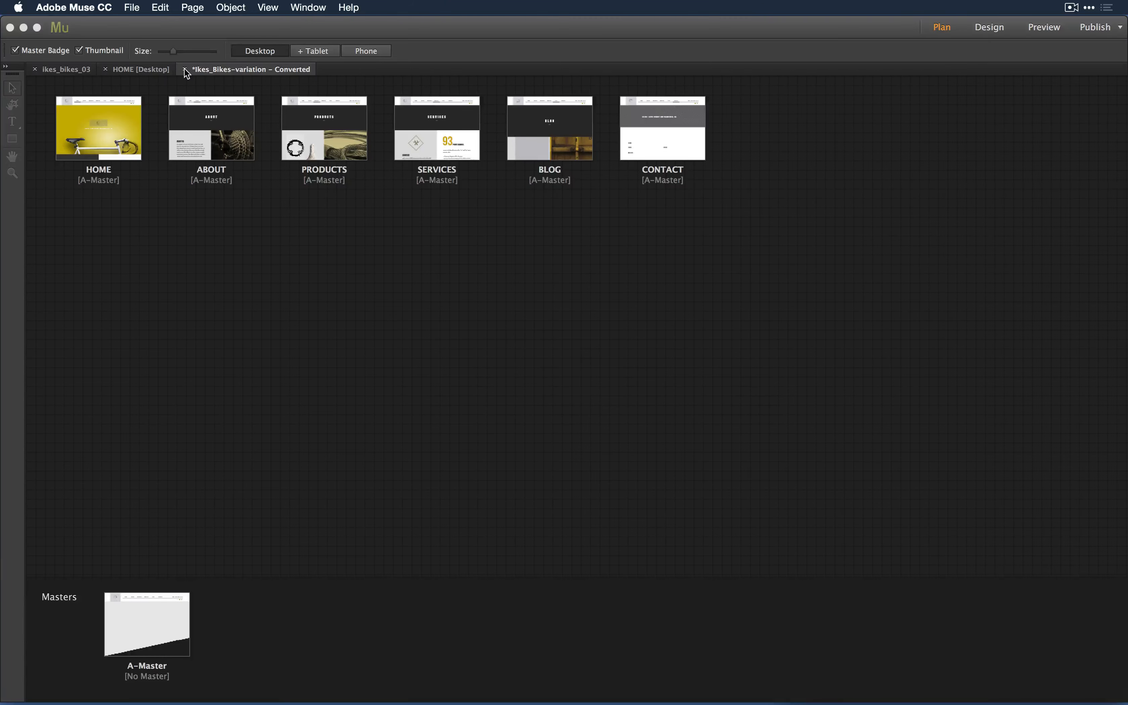
left_click(185, 69)
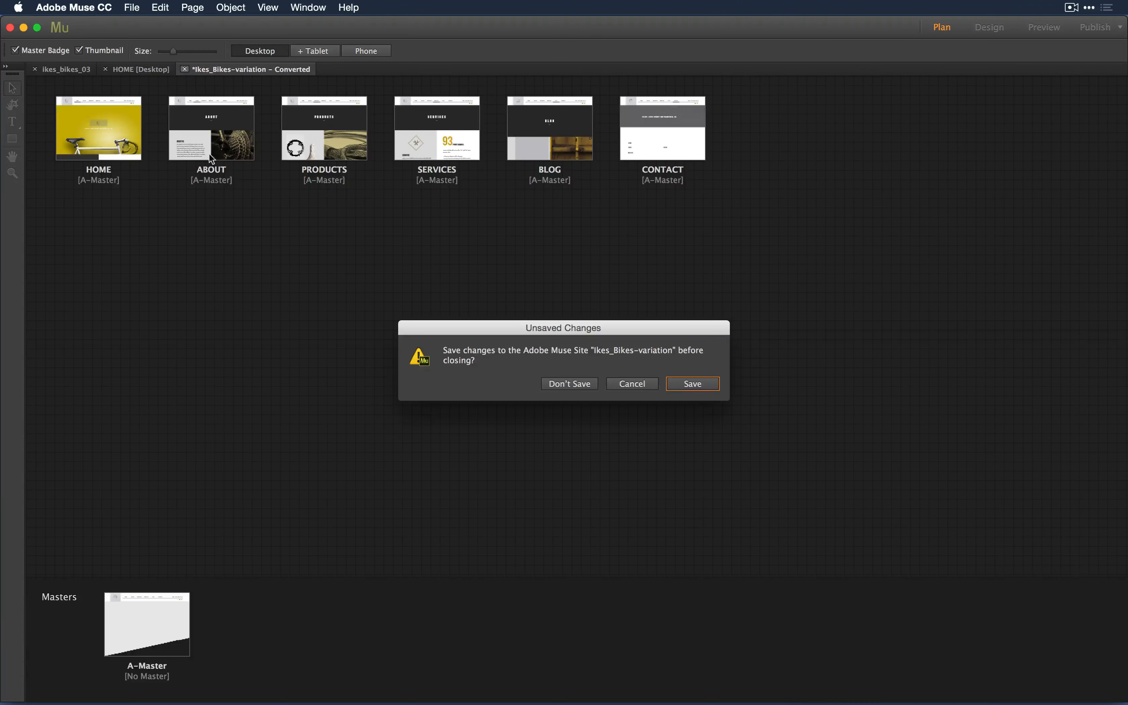
left_click(560, 383)
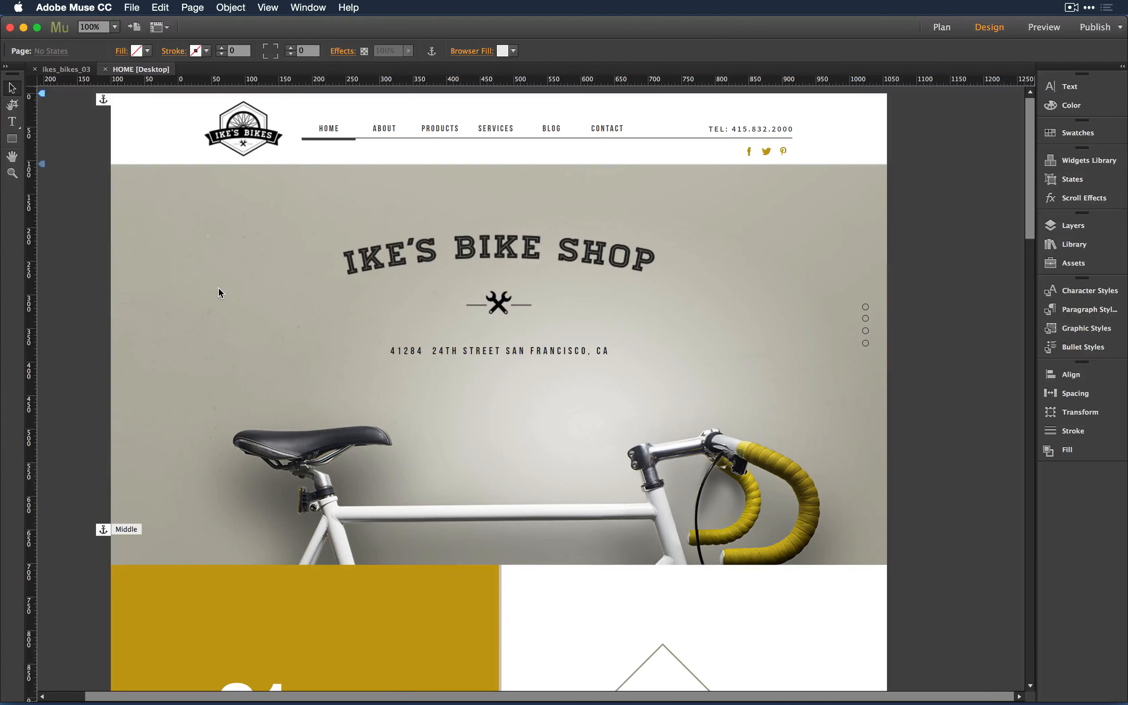
key("super+w")
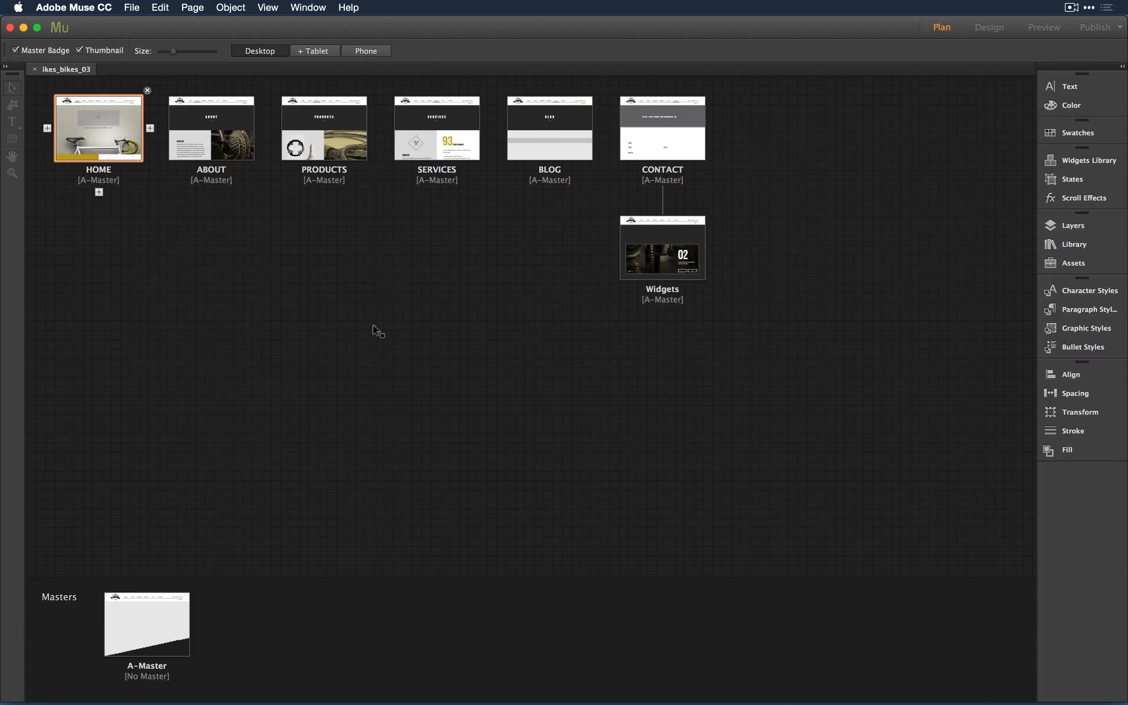
double_click(84, 124)
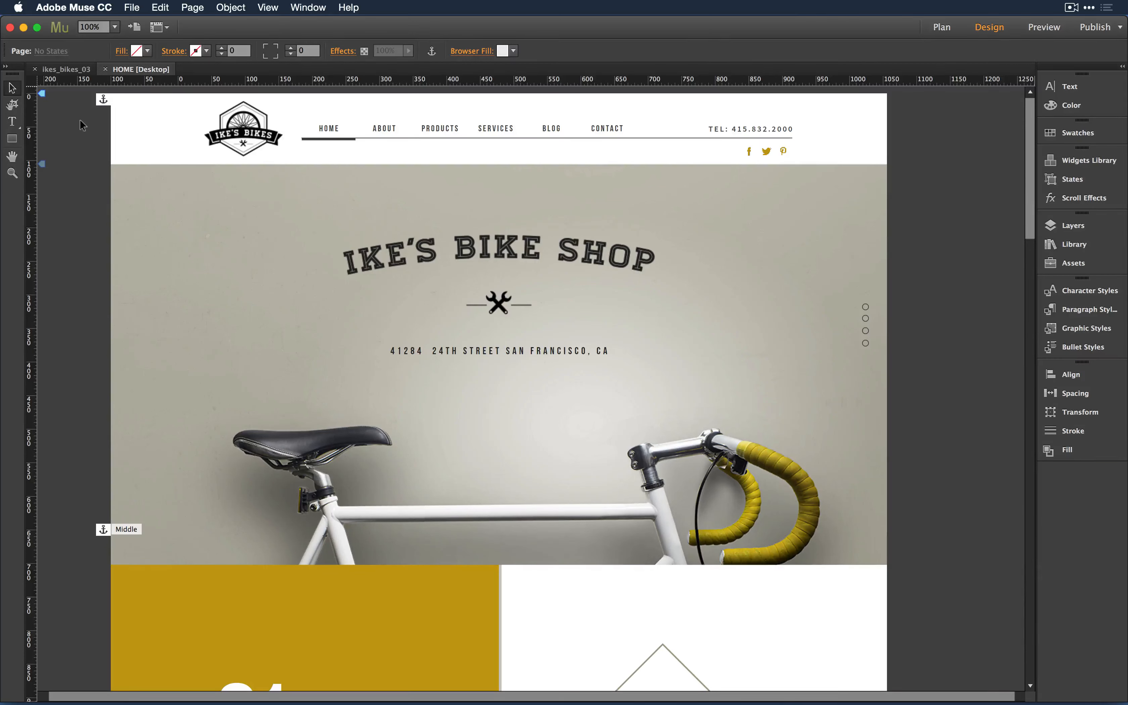
- Fit the HOME page in the window via the Hand tool, then return to 100% via the Zoom tool
left_click(12, 173)
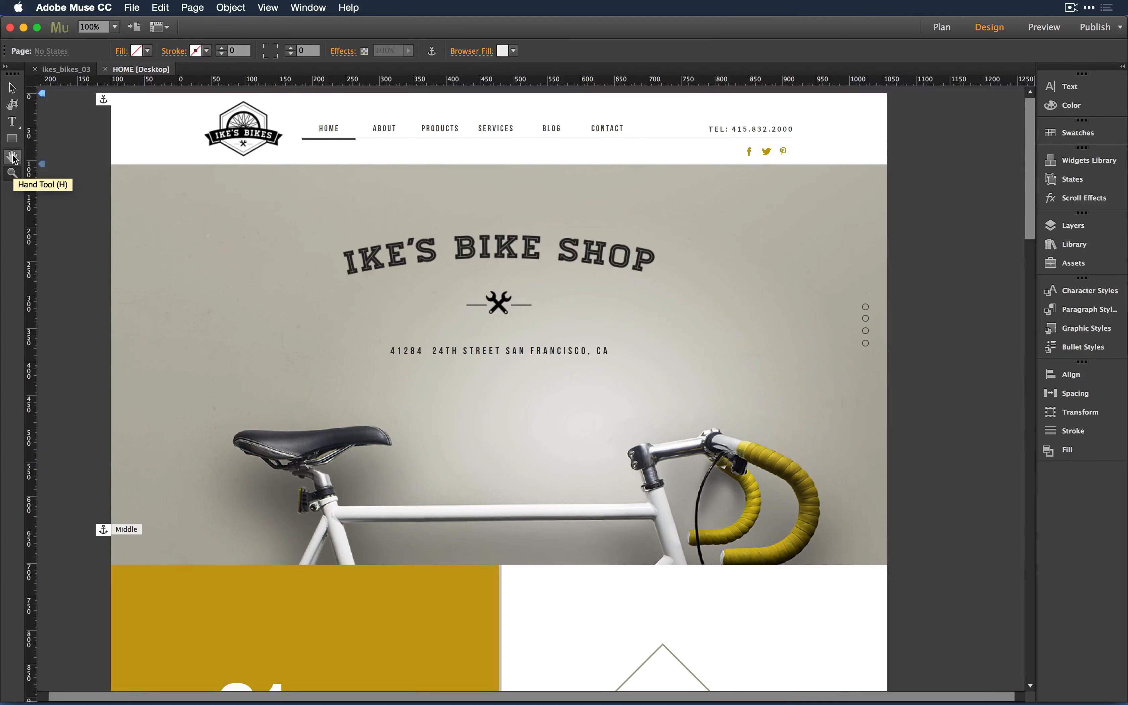
double_click(15, 158)
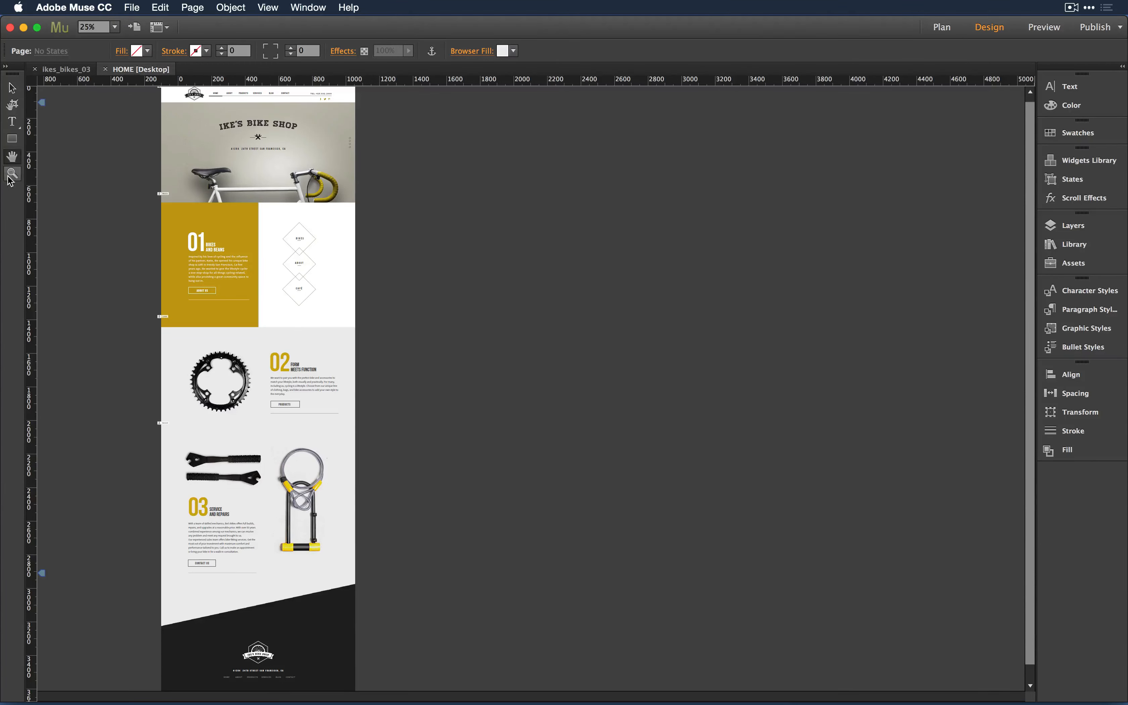
double_click(12, 175)
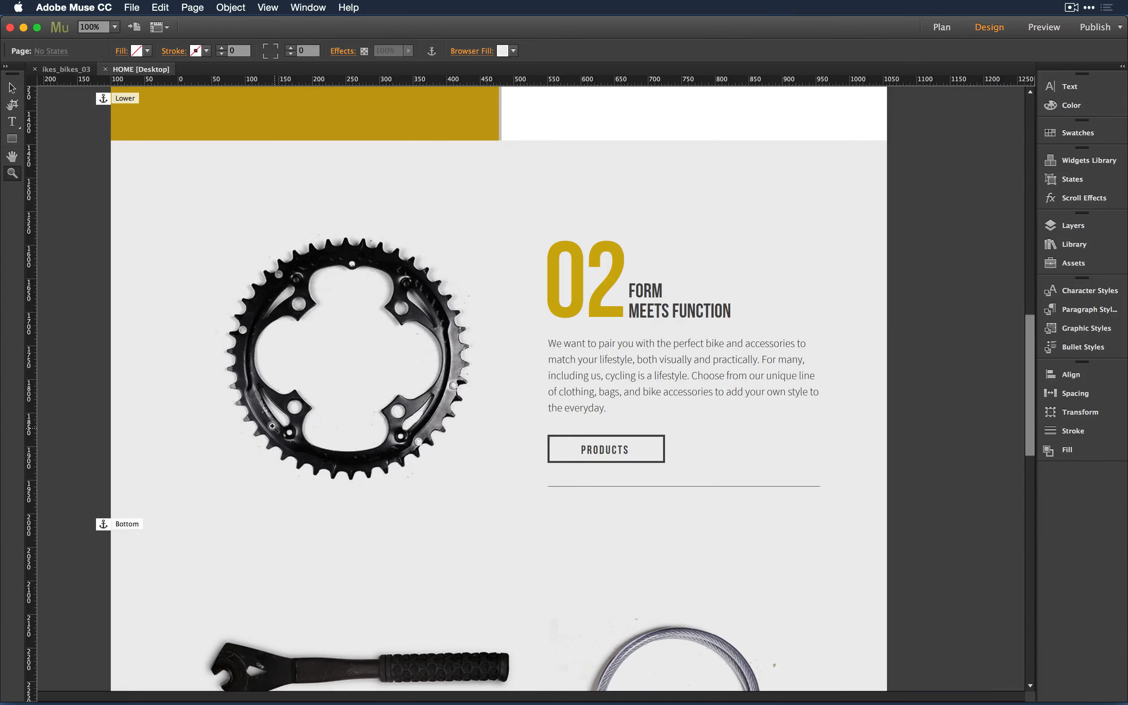
- Zoom in on the chainring image, return to 100% at the page top, and show column guides
scroll(276, 426, "down", 2)
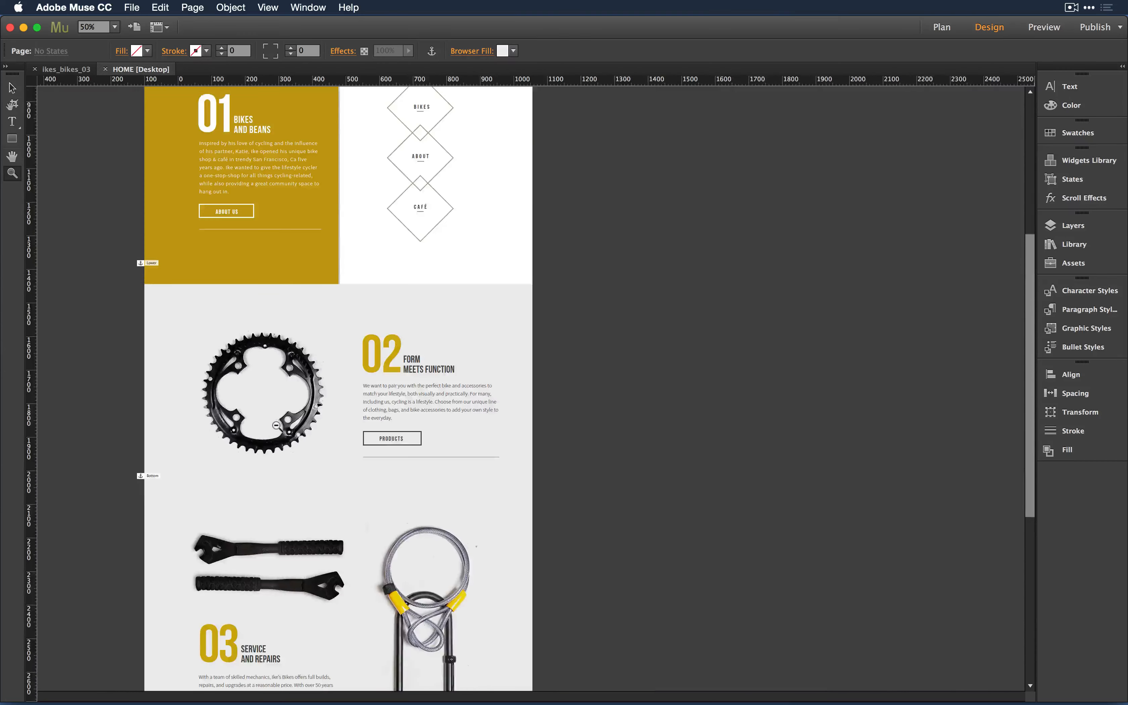
scroll(276, 425, "up", 2)
scroll(276, 426, "up", 4)
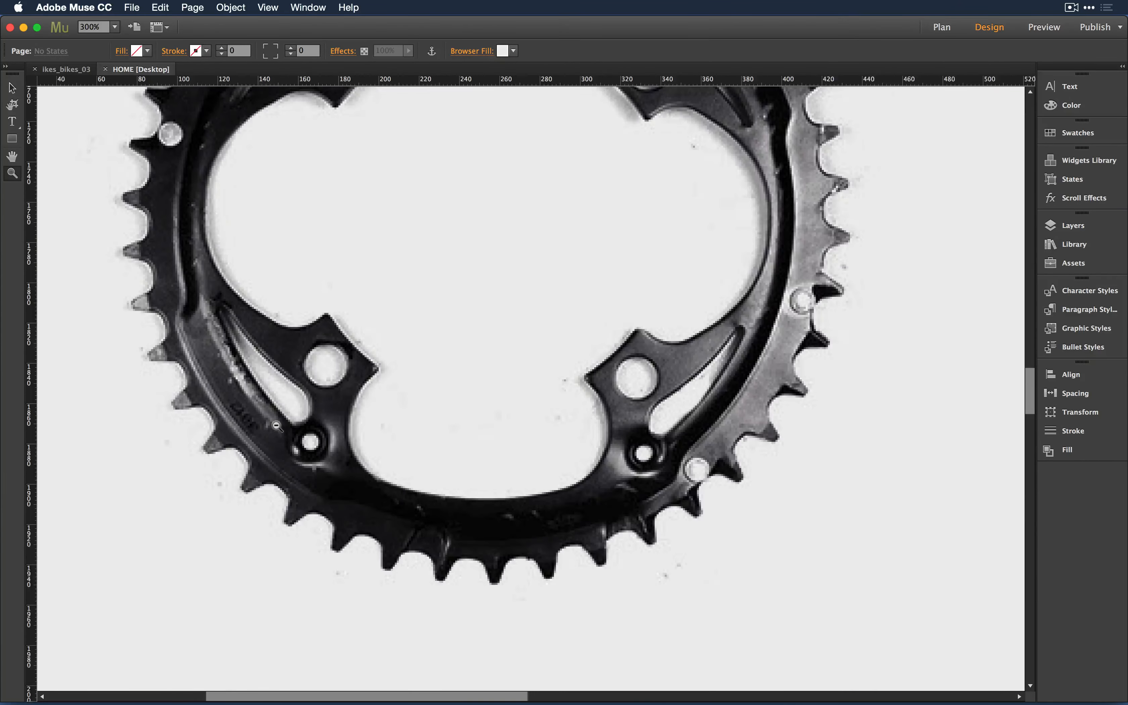
scroll(629, 456, "down", 2)
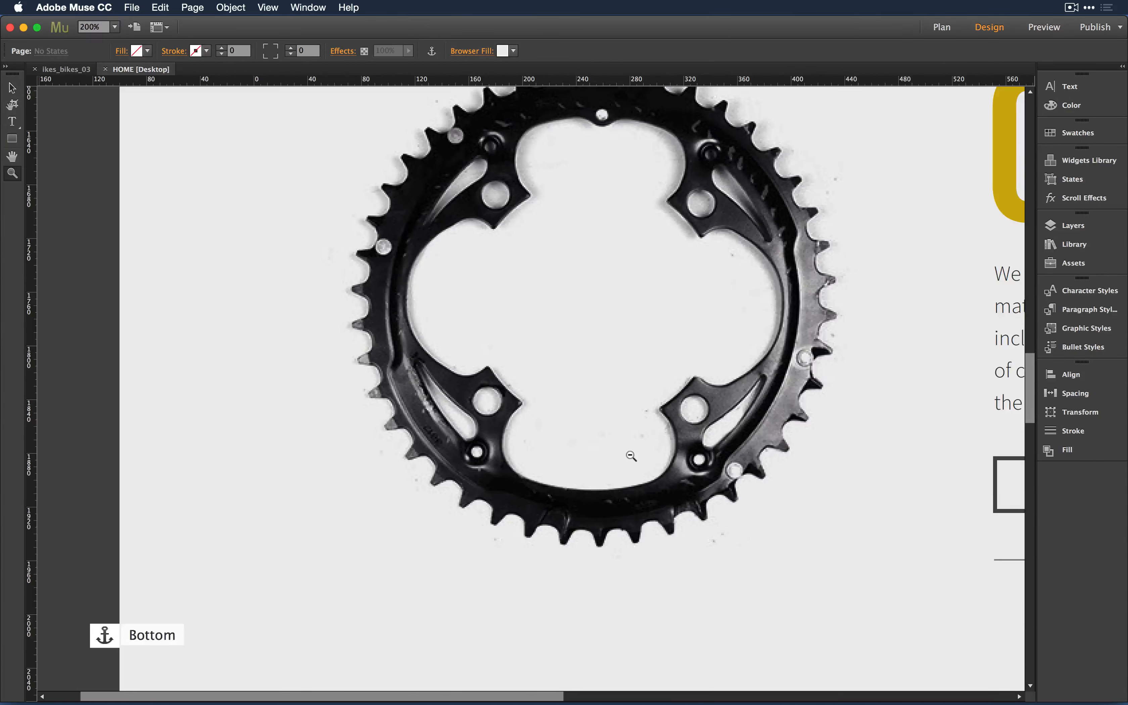
scroll(630, 456, "down", 1)
scroll(860, 264, "up", 3)
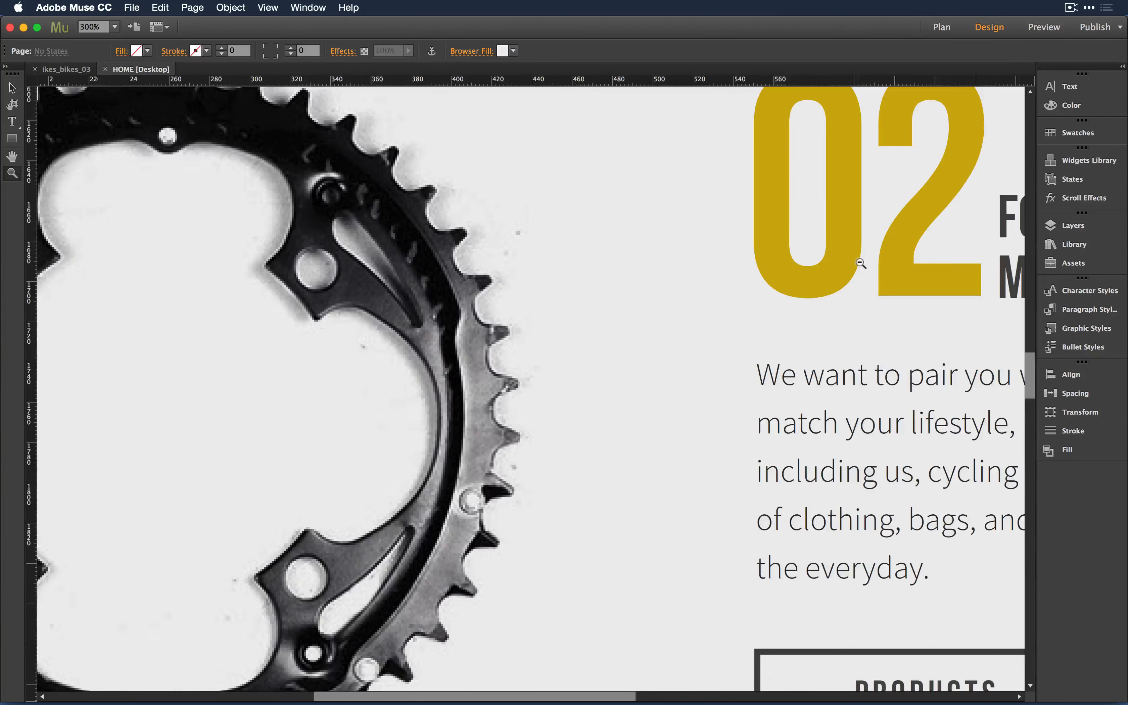
scroll(860, 263, "down", 1)
left_click(860, 263, "alt")
left_click(860, 263, "alt")
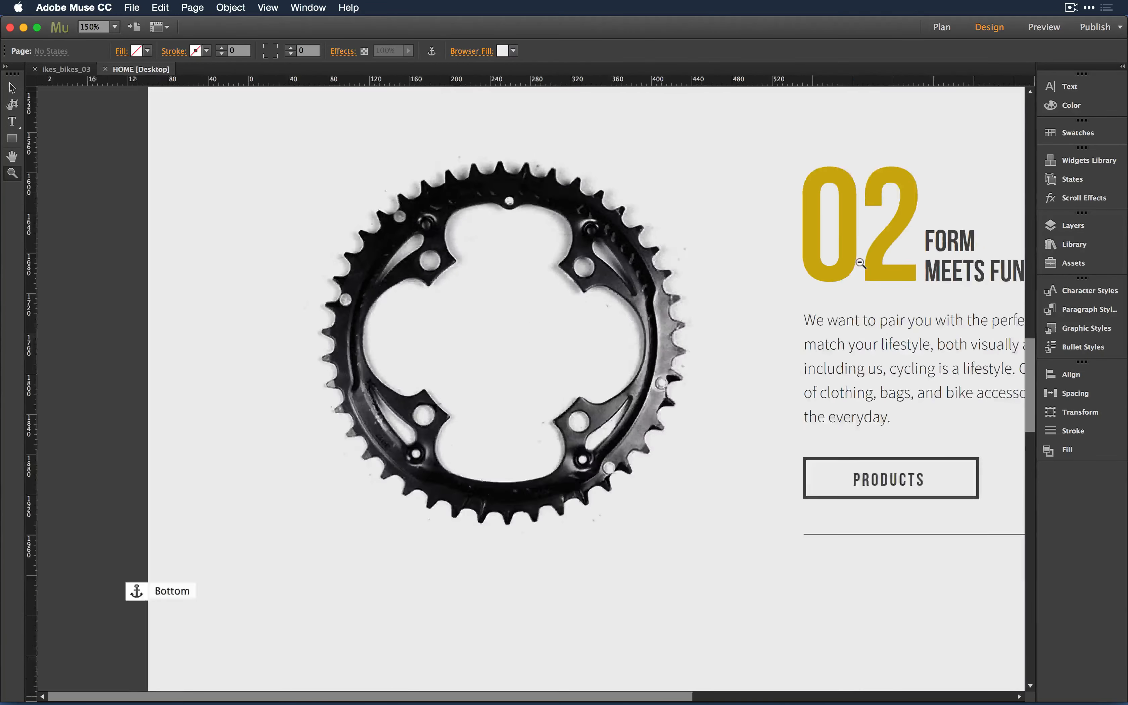
left_click(861, 264, "alt")
left_click(860, 263, "alt")
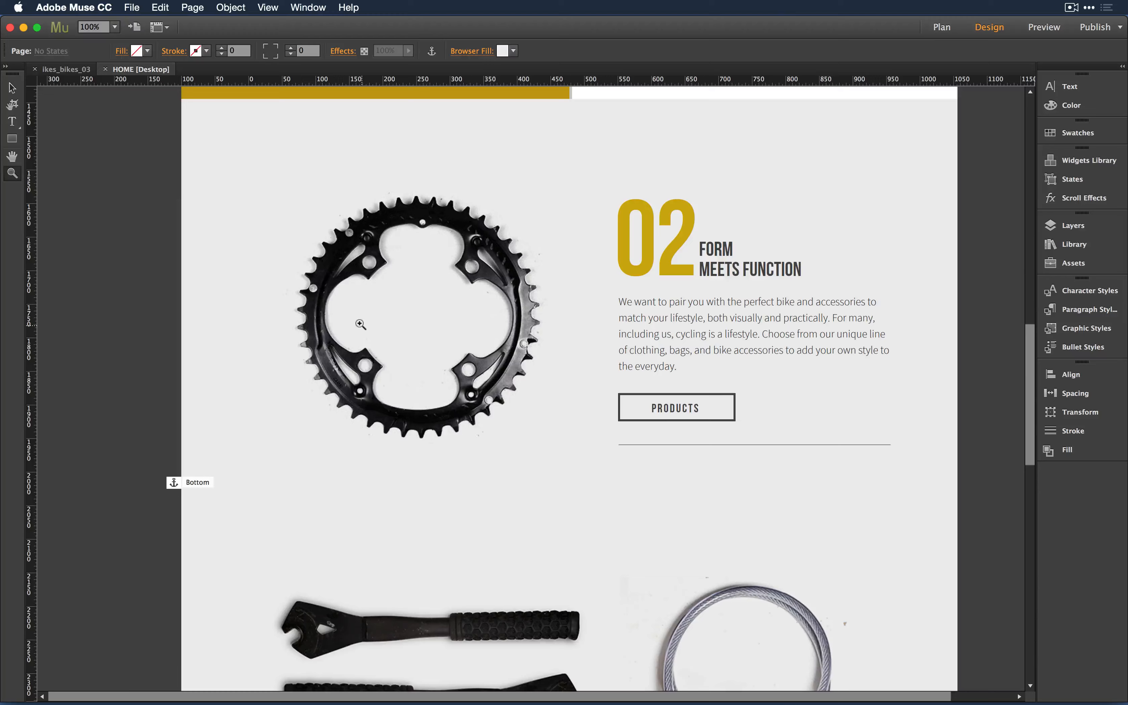
scroll(409, 369, "up", 15)
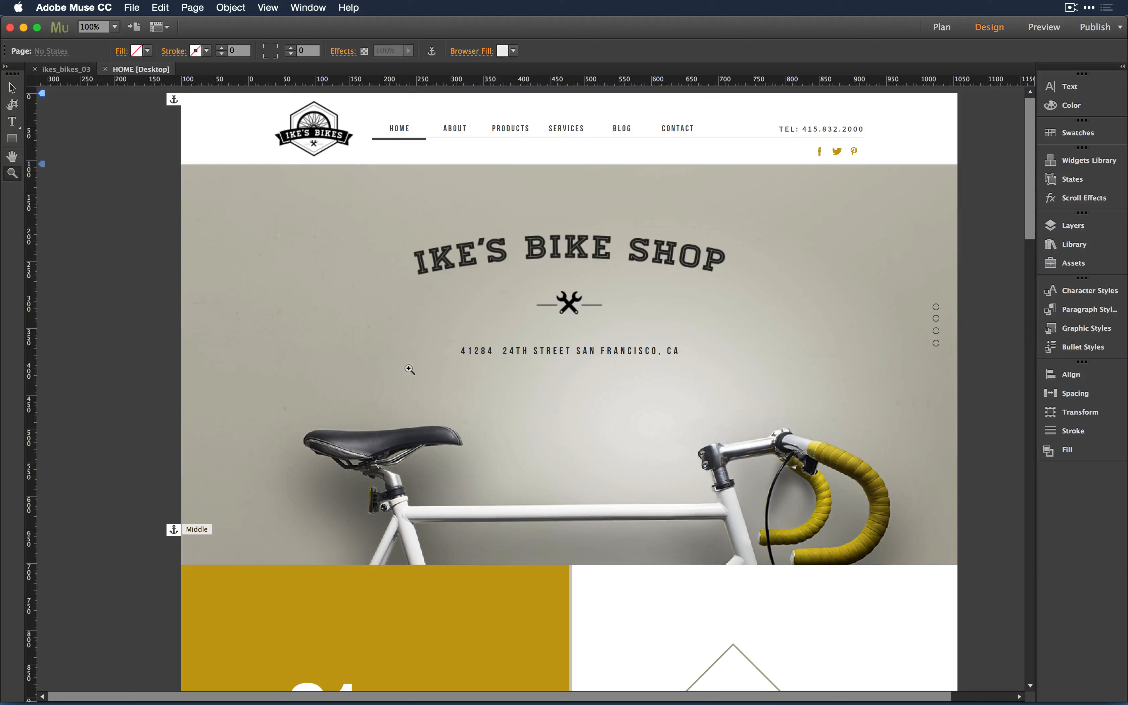
key("super+apostrophe")
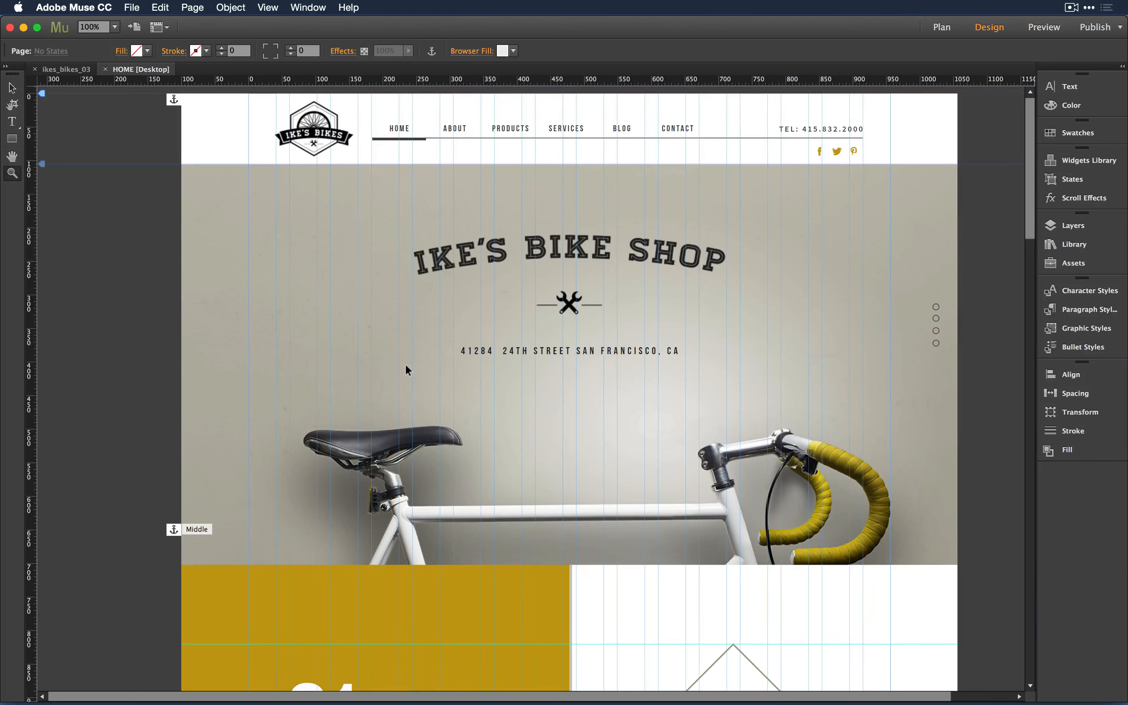
- Drag a horizontal guide from the top ruler to just below the header
left_click(268, 10)
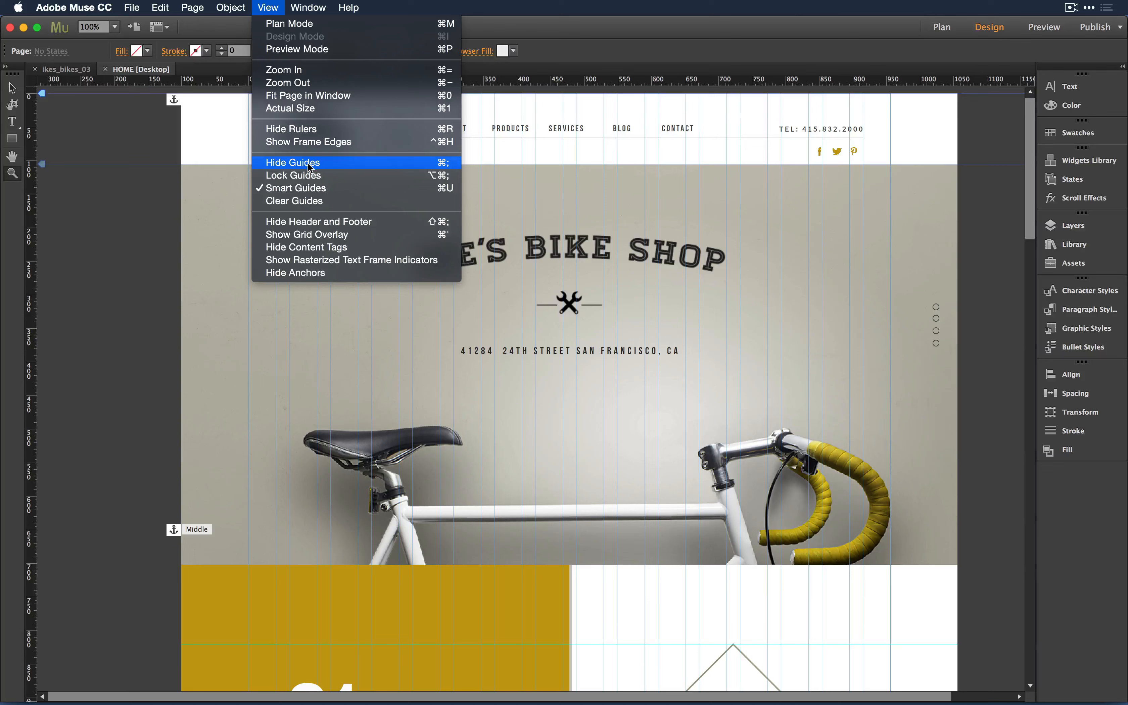
left_click(140, 201)
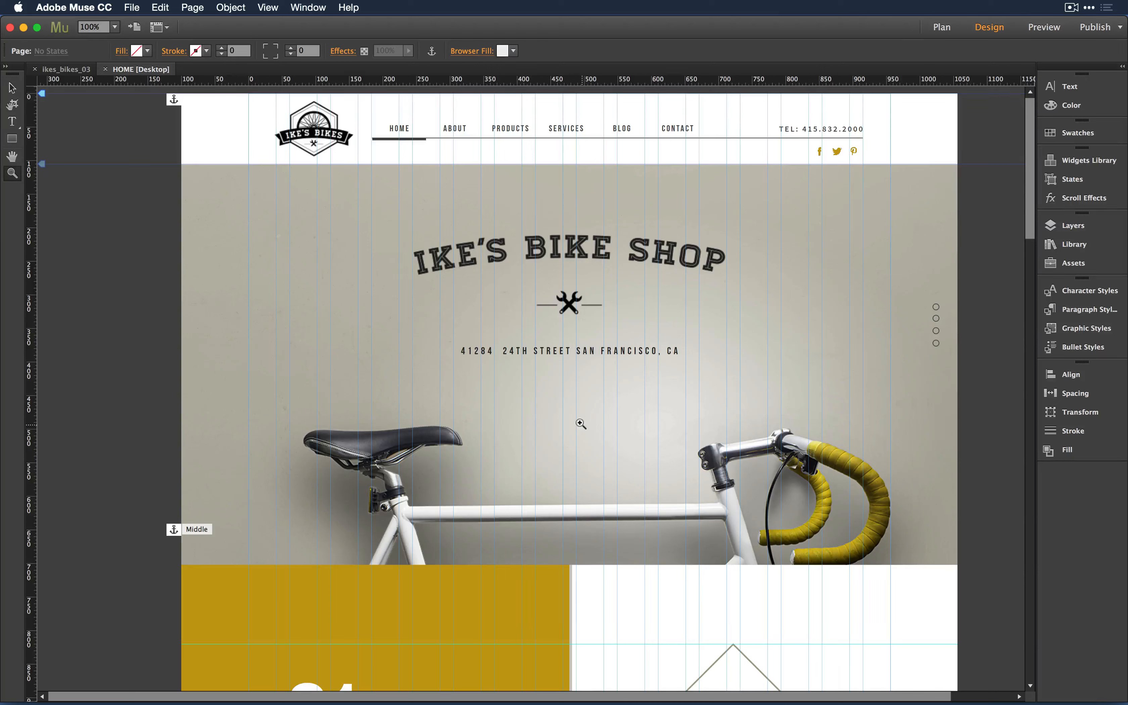
left_click_drag(566, 83, 564, 155)
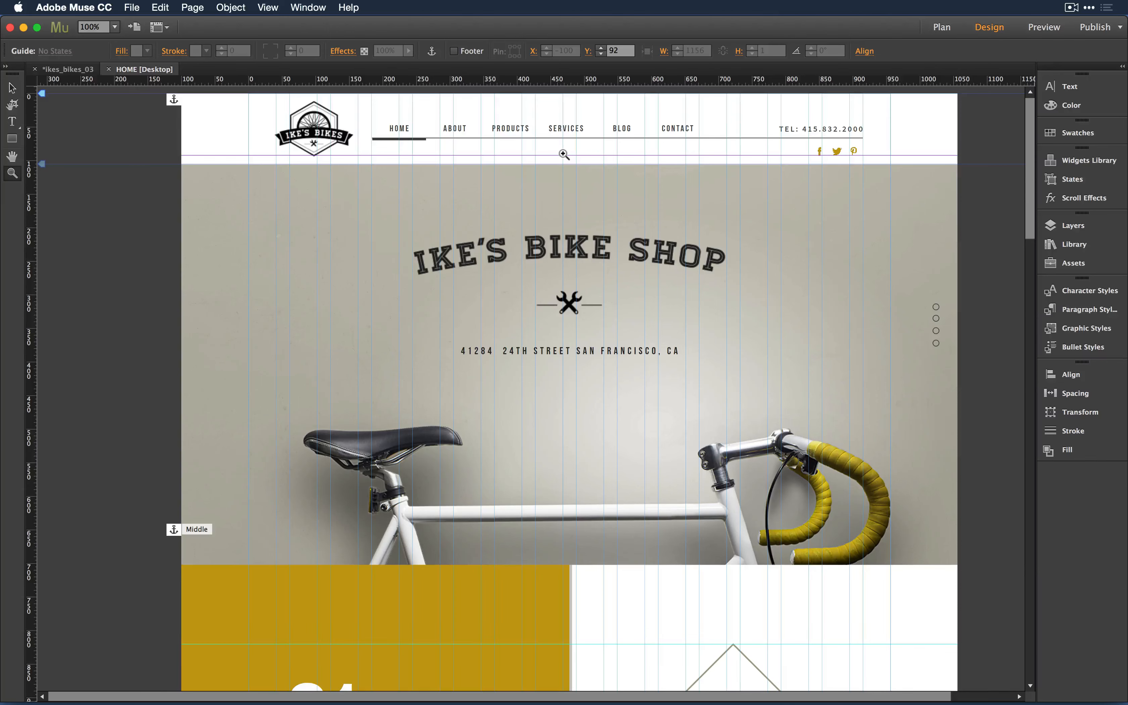
- Toggle the guides off and back on, scroll down, then hide all page guides
key("super+semicolon")
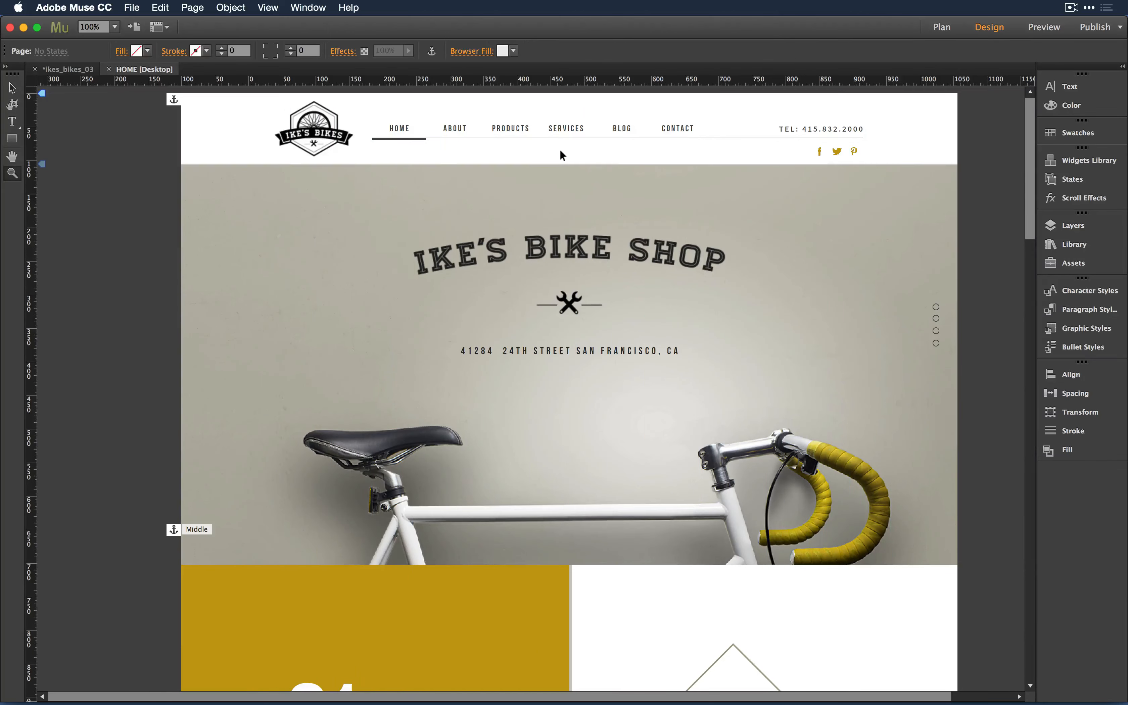
key("super+semicolon")
scroll(560, 148, "down", 10)
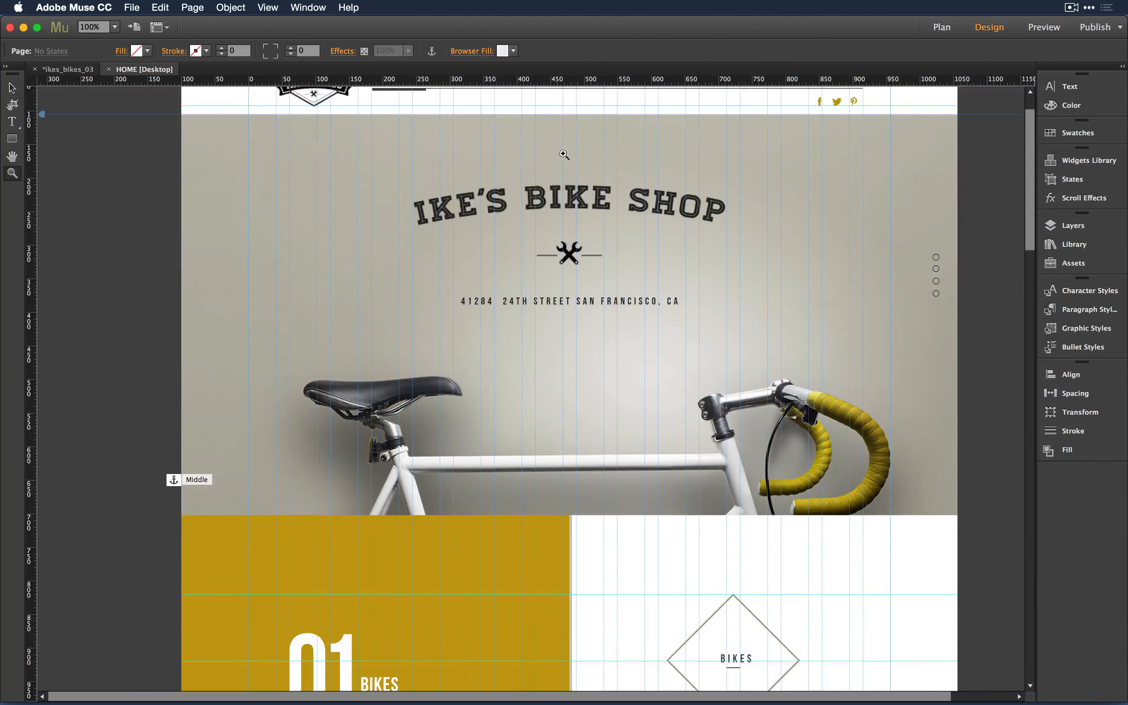
scroll(564, 154, "down", 10)
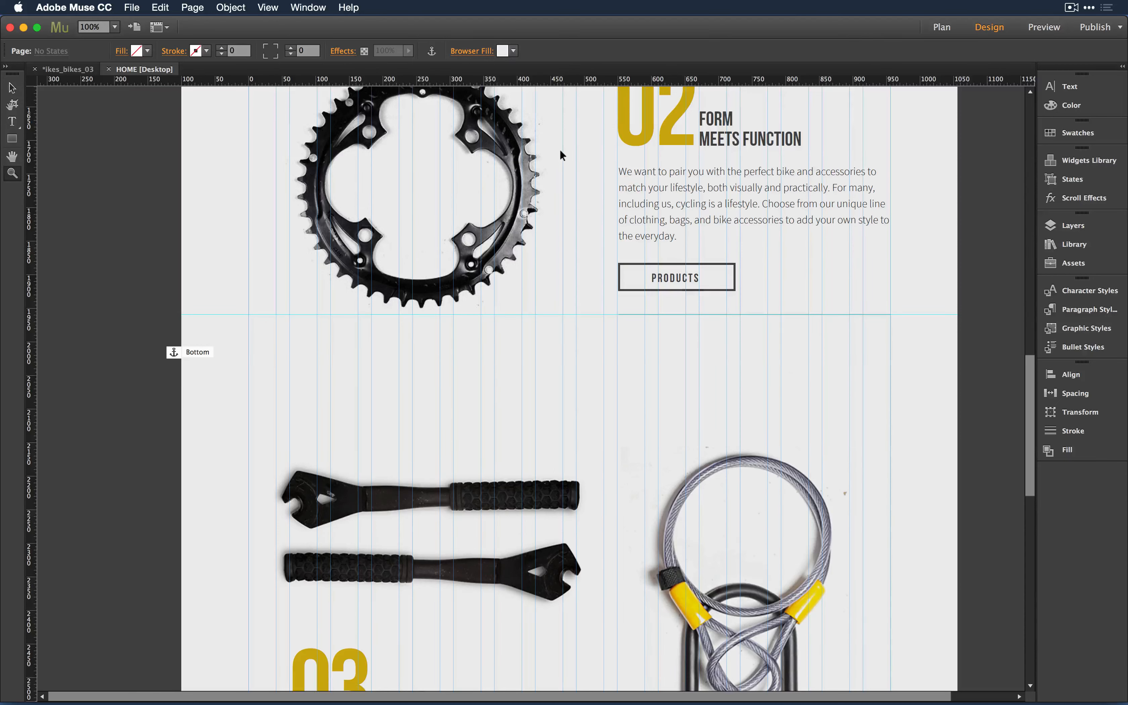
key("super+semicolon")
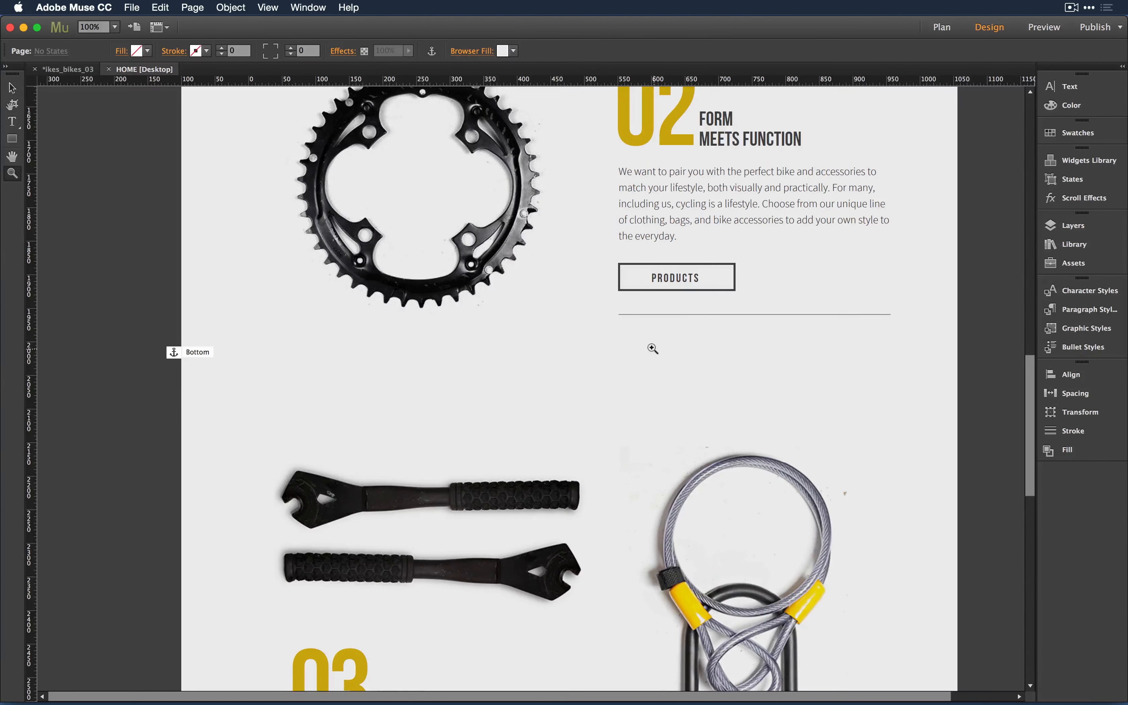
left_click(13, 123)
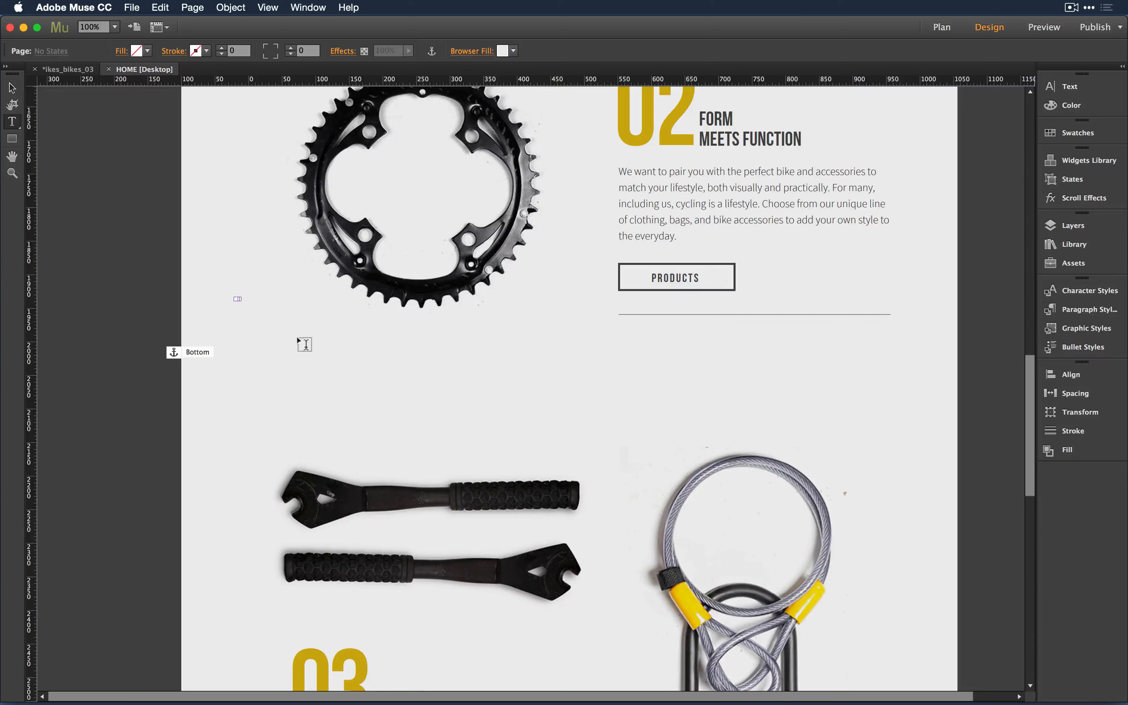
left_click_drag(236, 299, 299, 342)
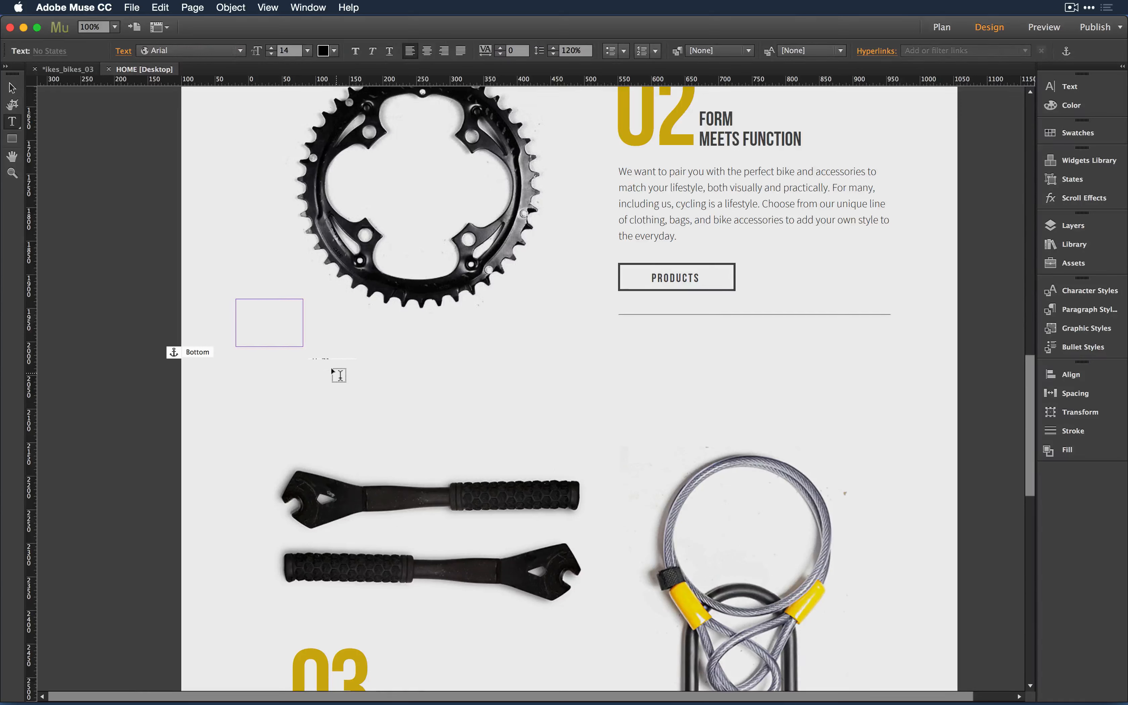
type("V")
key("BackSpace")
key("Escape")
left_click(278, 372)
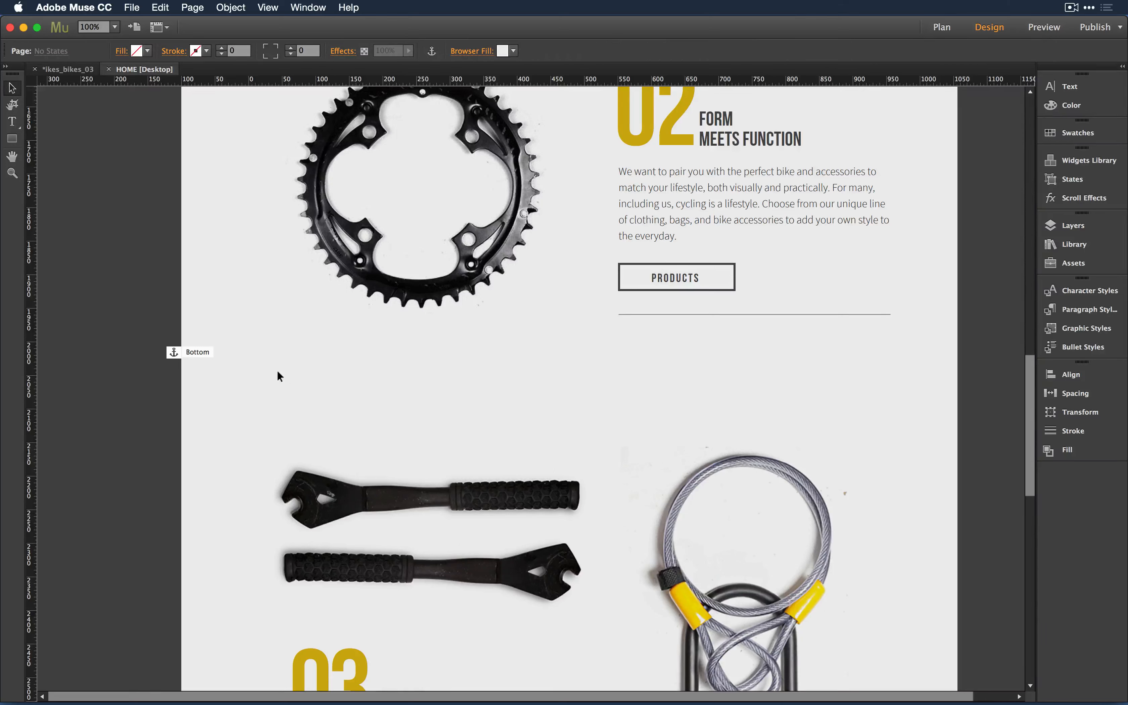
left_click(254, 303)
left_click(267, 393)
left_click(243, 306)
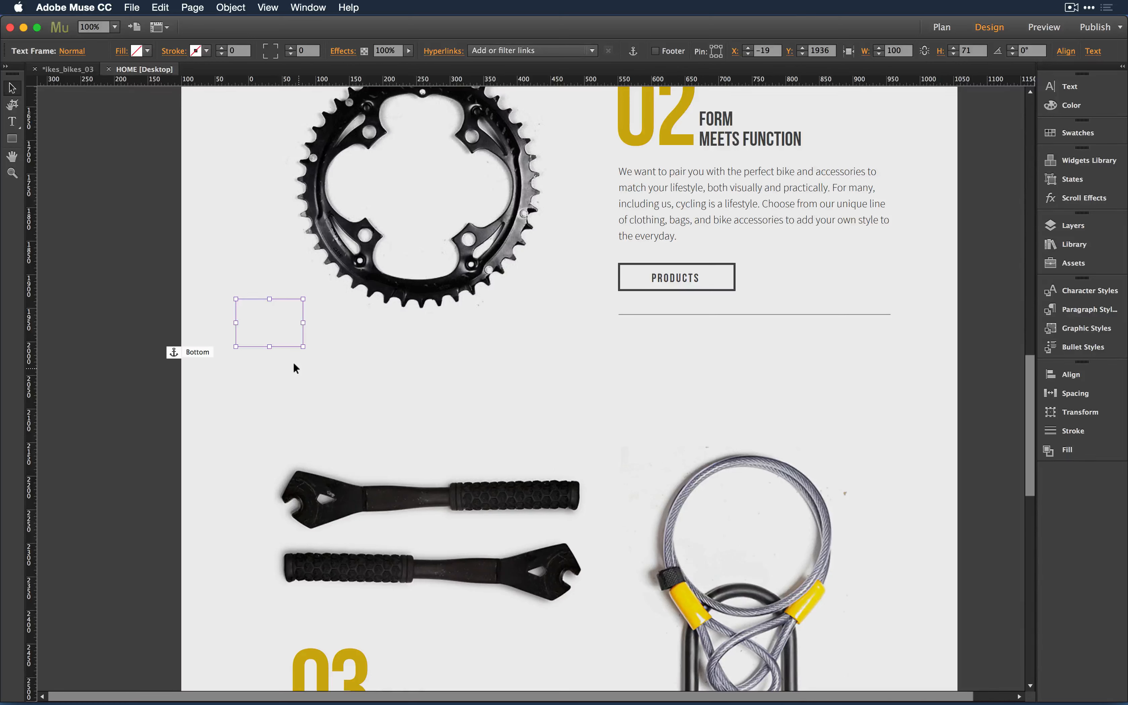
key("BackSpace")
key("super+a")
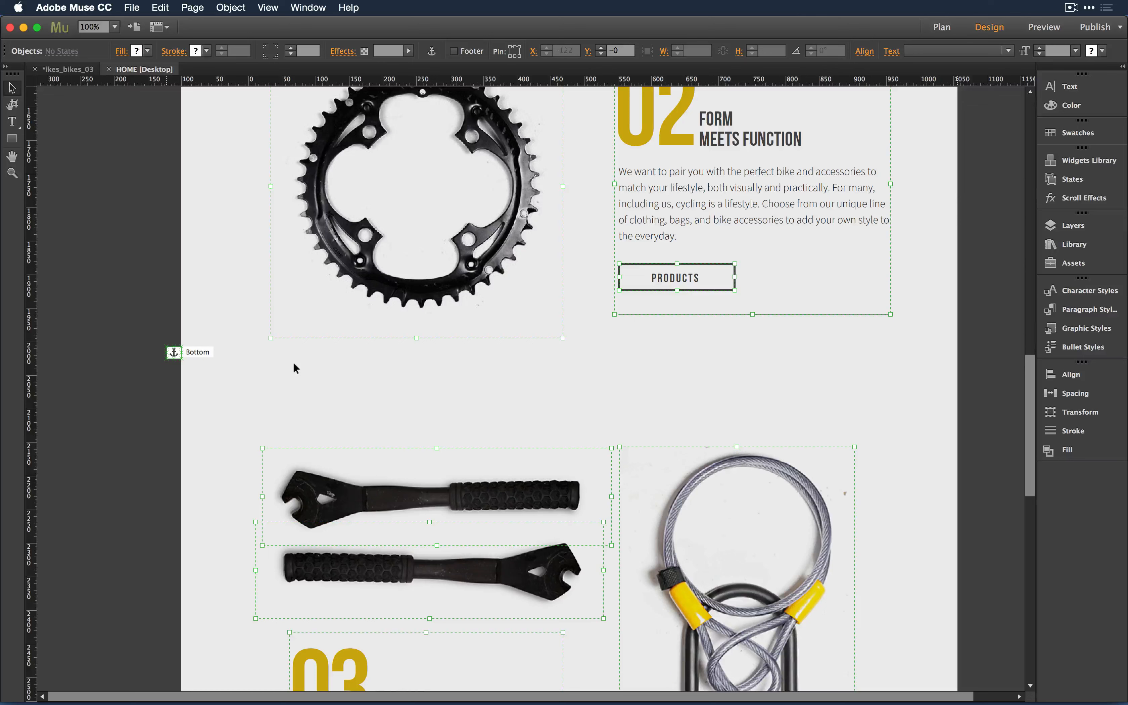
left_click(482, 380)
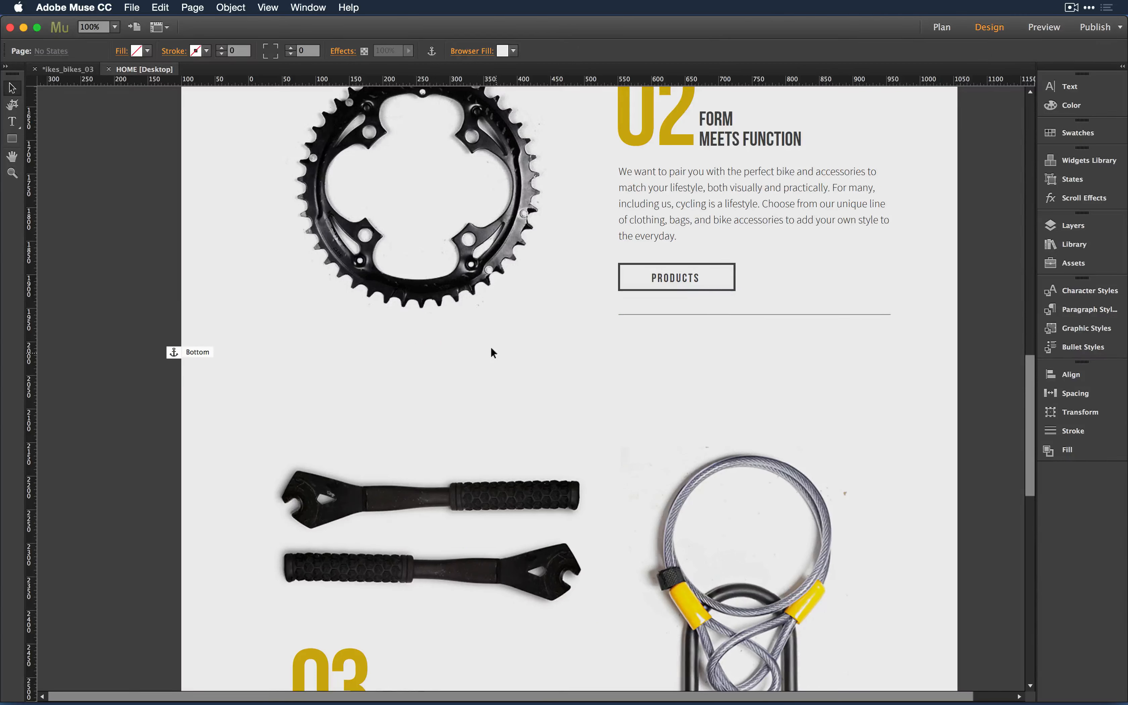
- Turn on frame edges so every frame's outline is visible
left_click(268, 7)
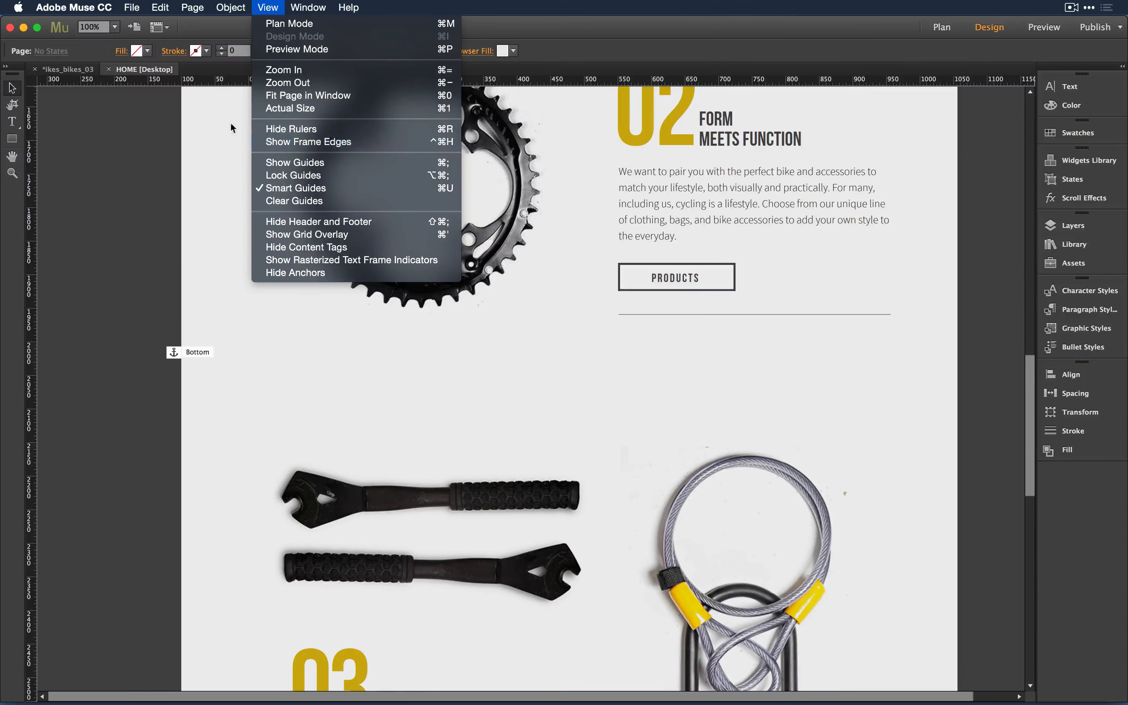
left_click(269, 10)
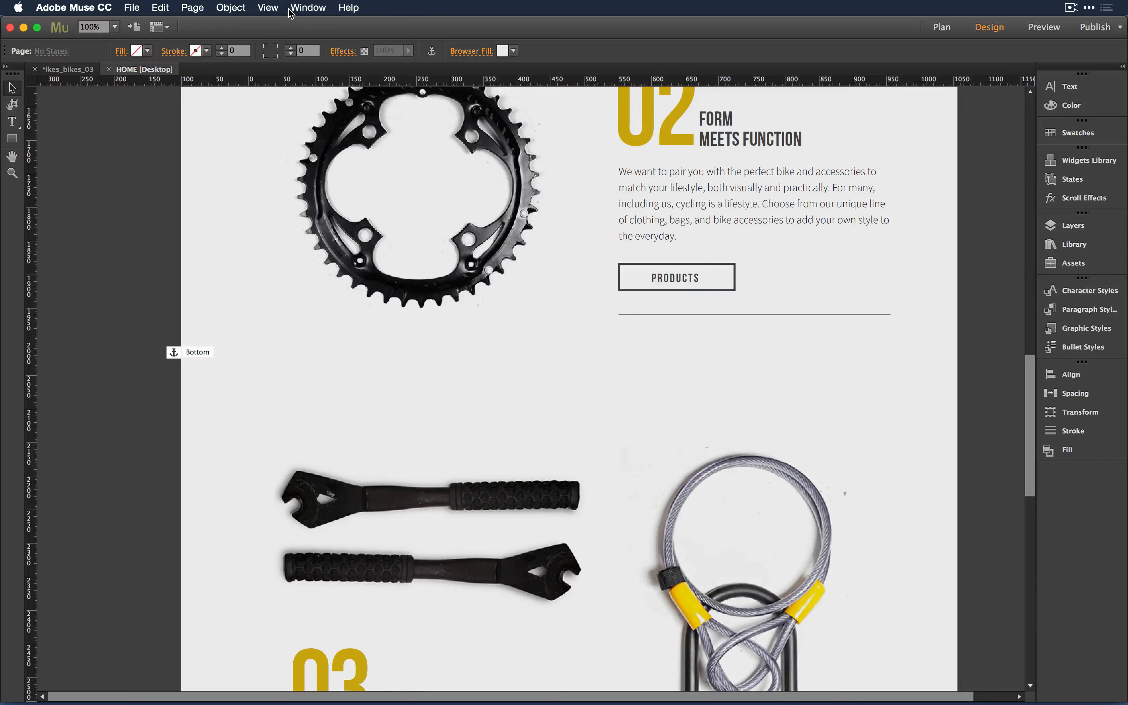
key("super+h")
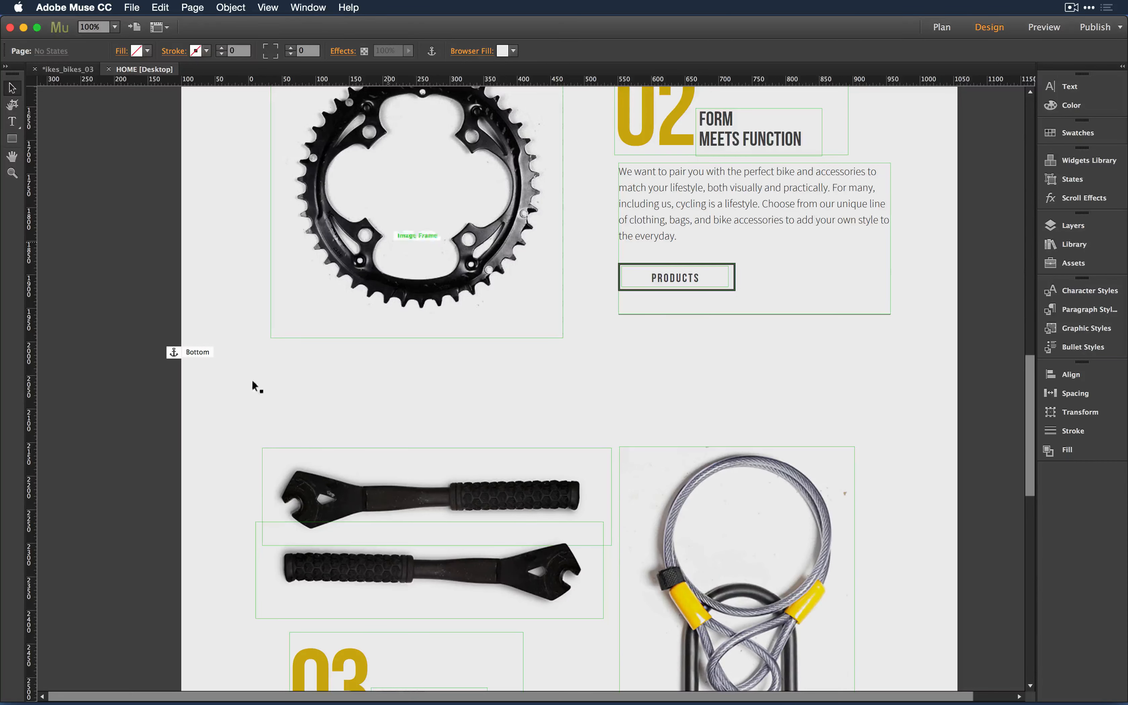
scroll(183, 459, "down", 3)
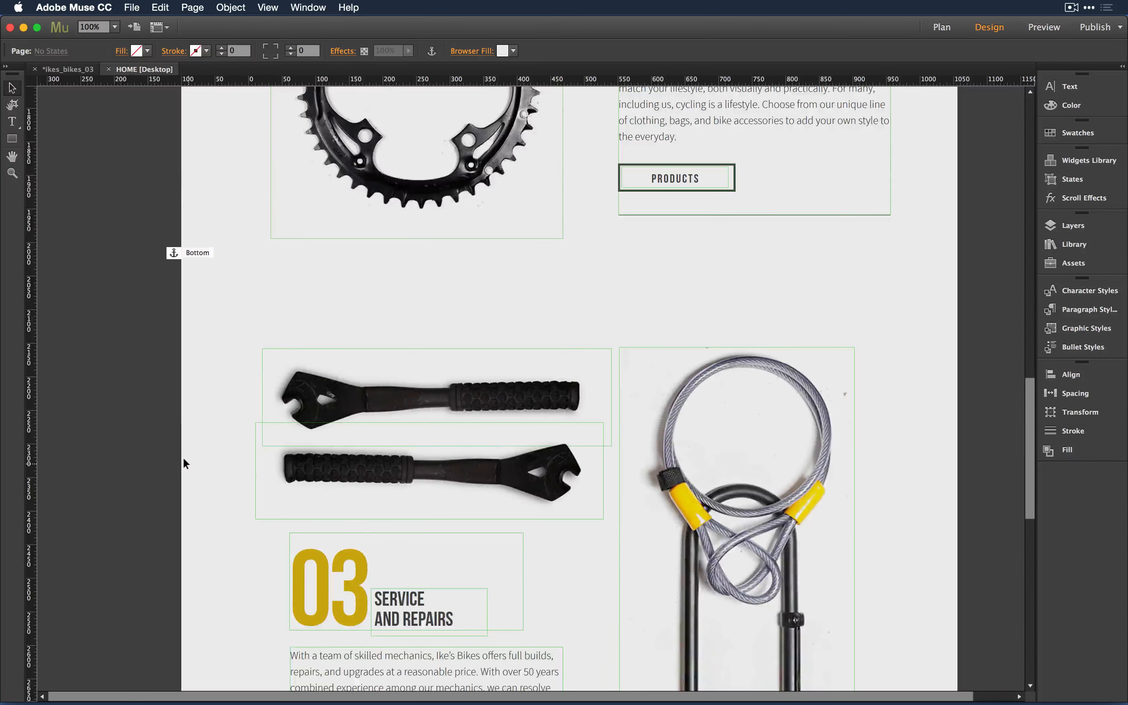
scroll(183, 459, "up", 3)
- Draw a test text frame below the chainring, delete it, and scroll back to the top
left_click(13, 122)
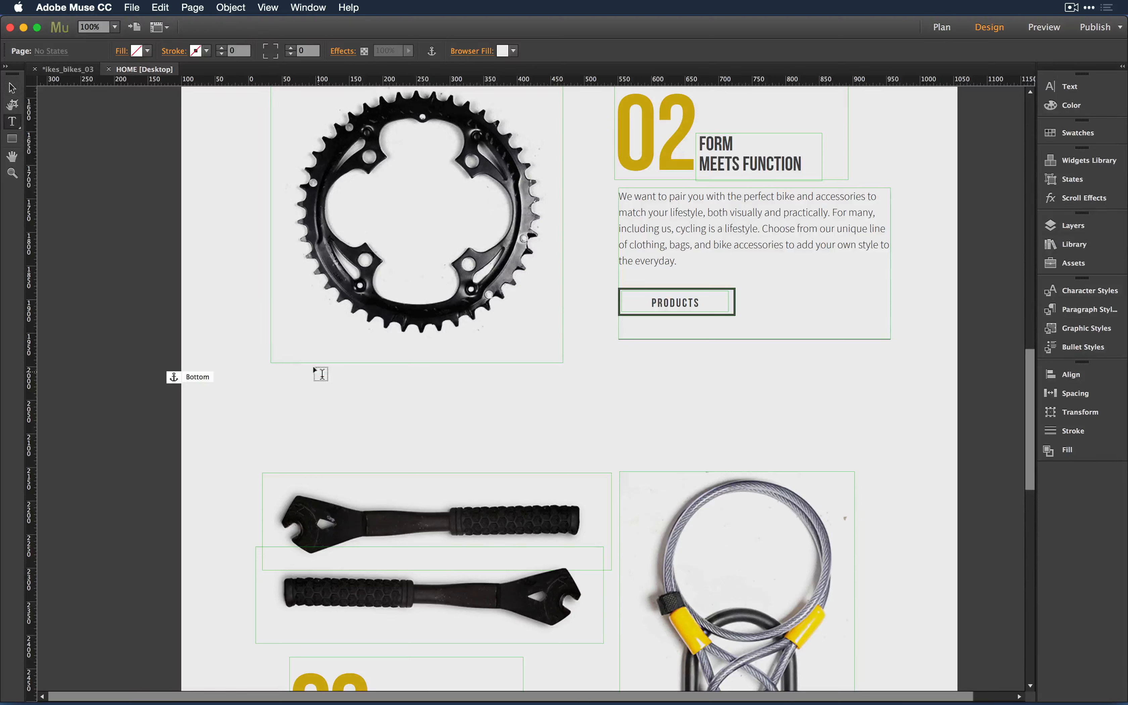
left_click_drag(319, 372, 384, 400)
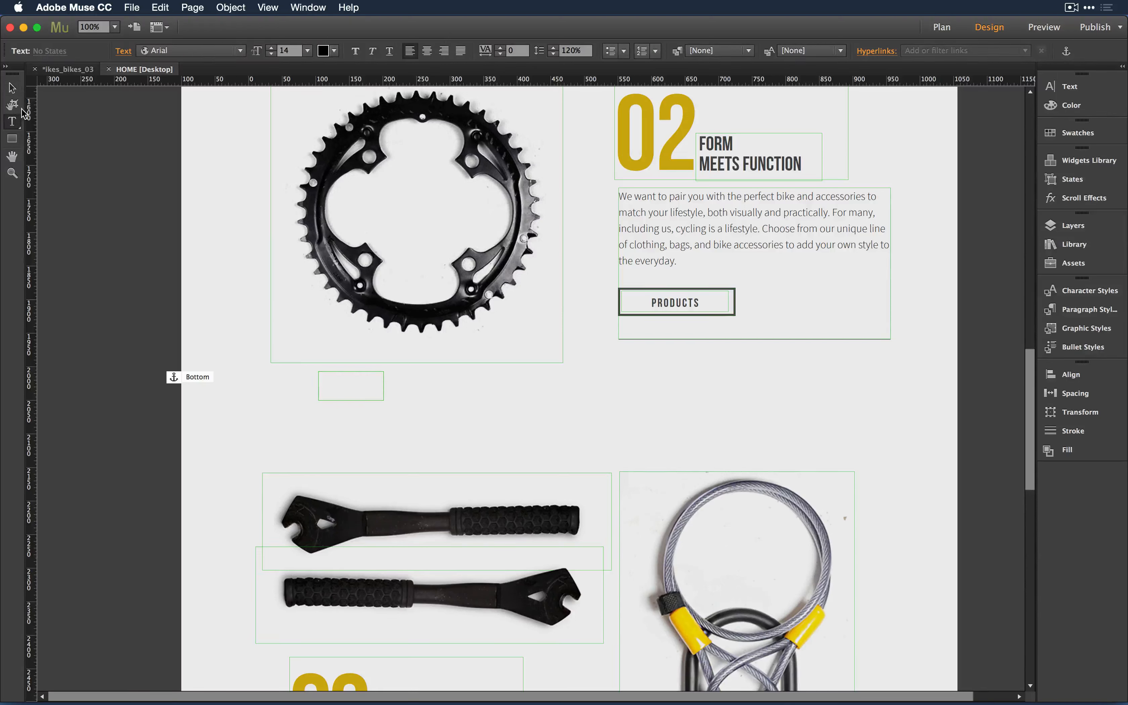
left_click(12, 87)
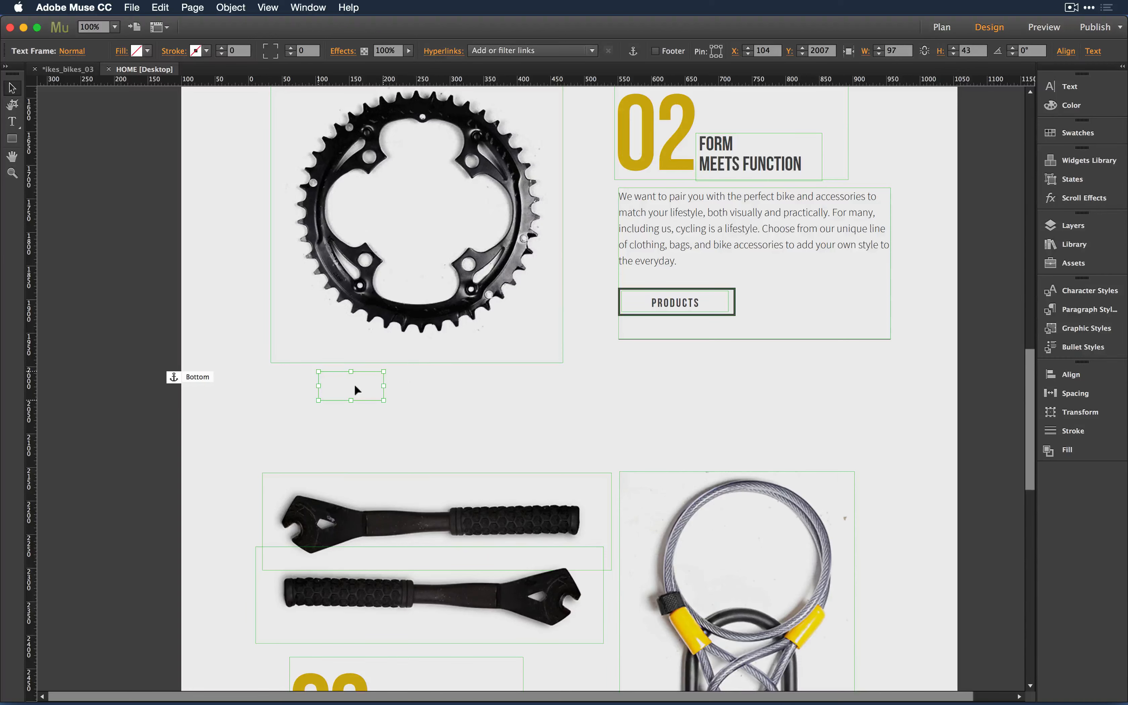
key("Delete")
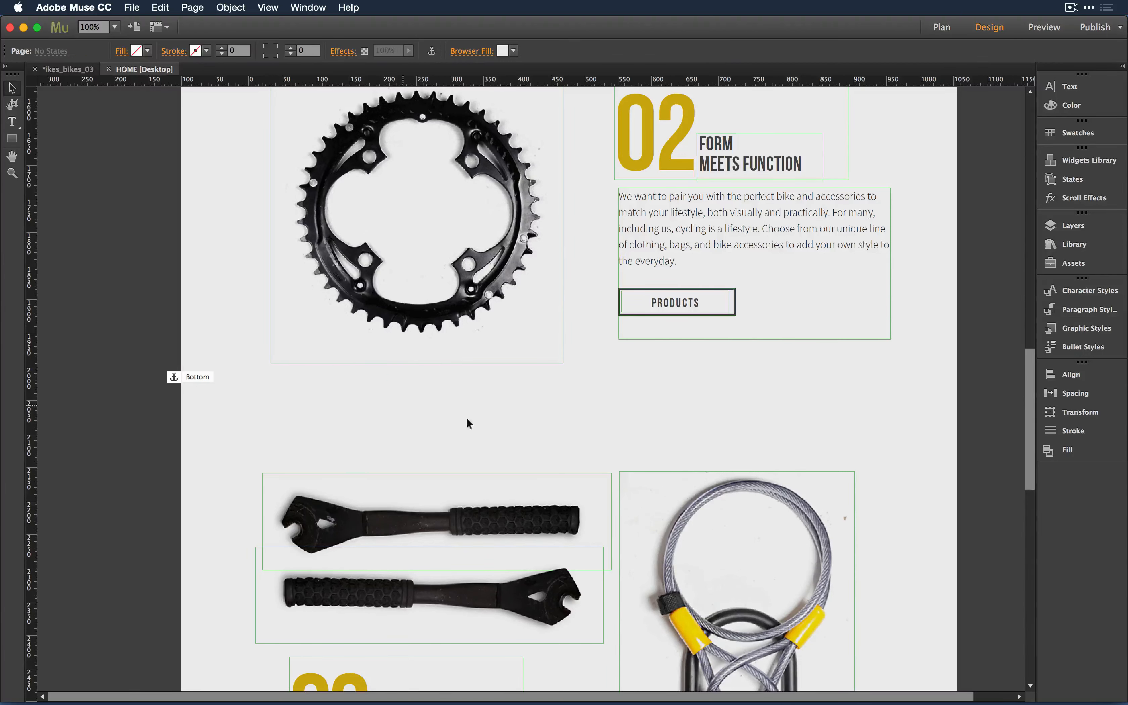
scroll(489, 430, "up", 10)
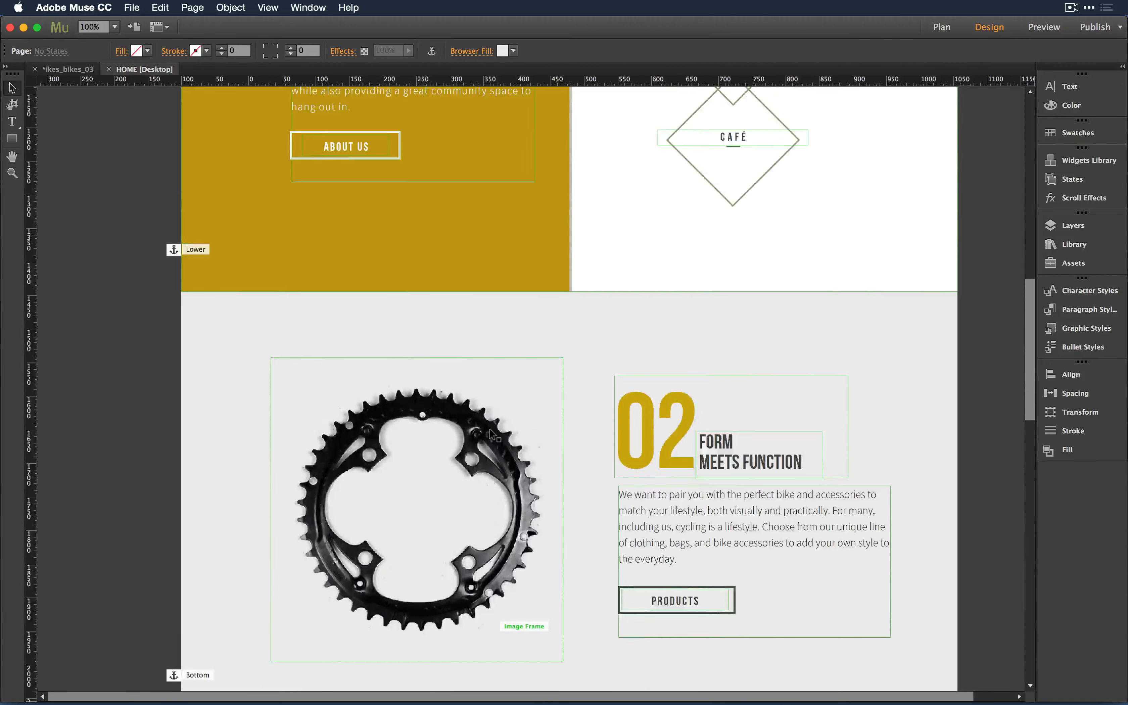
scroll(489, 428, "up", 11)
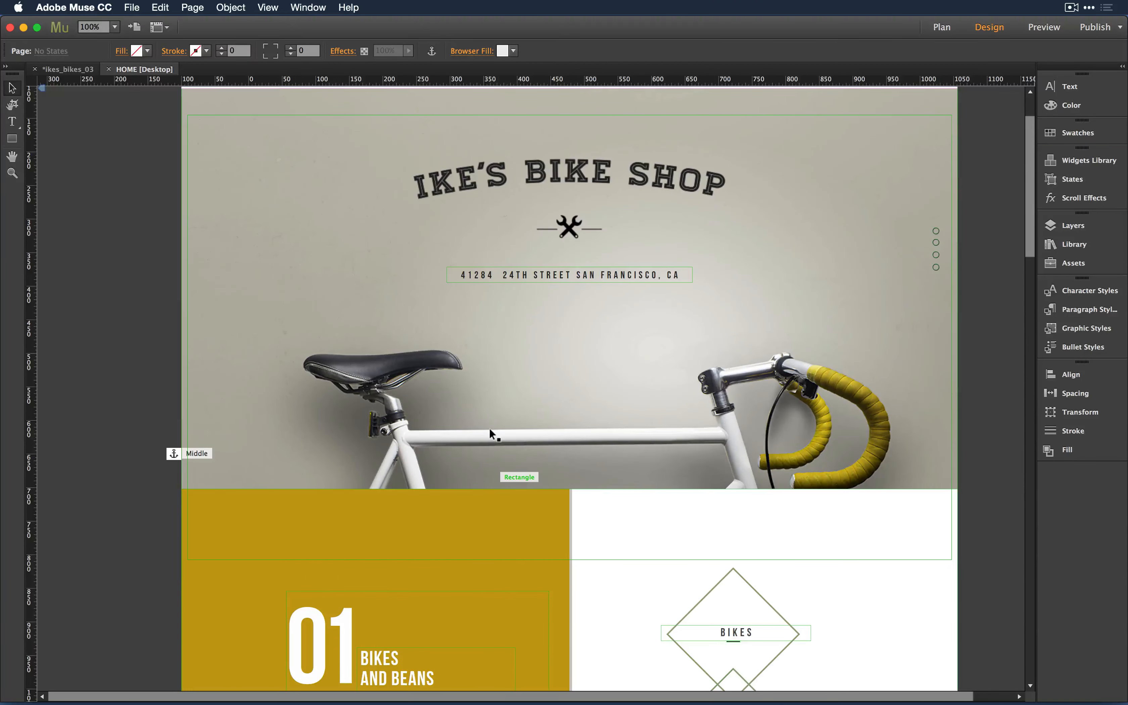
- Create a new site with default settings and open its blank Home page
key("super+n")
key("Return")
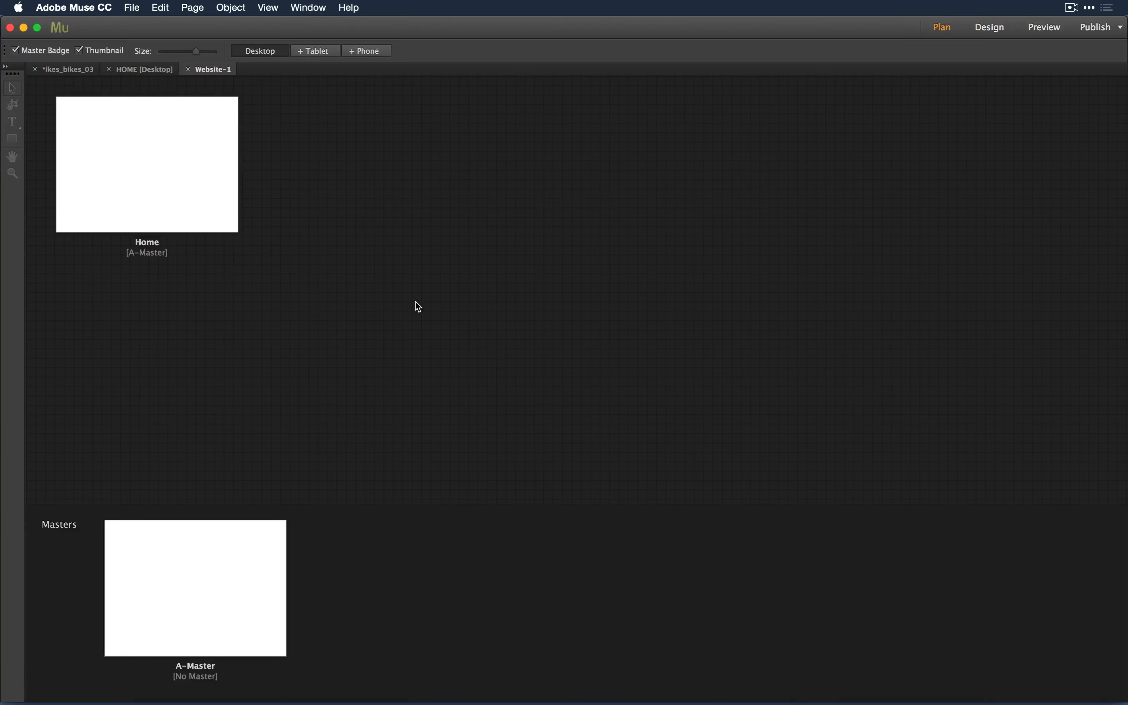
double_click(141, 148)
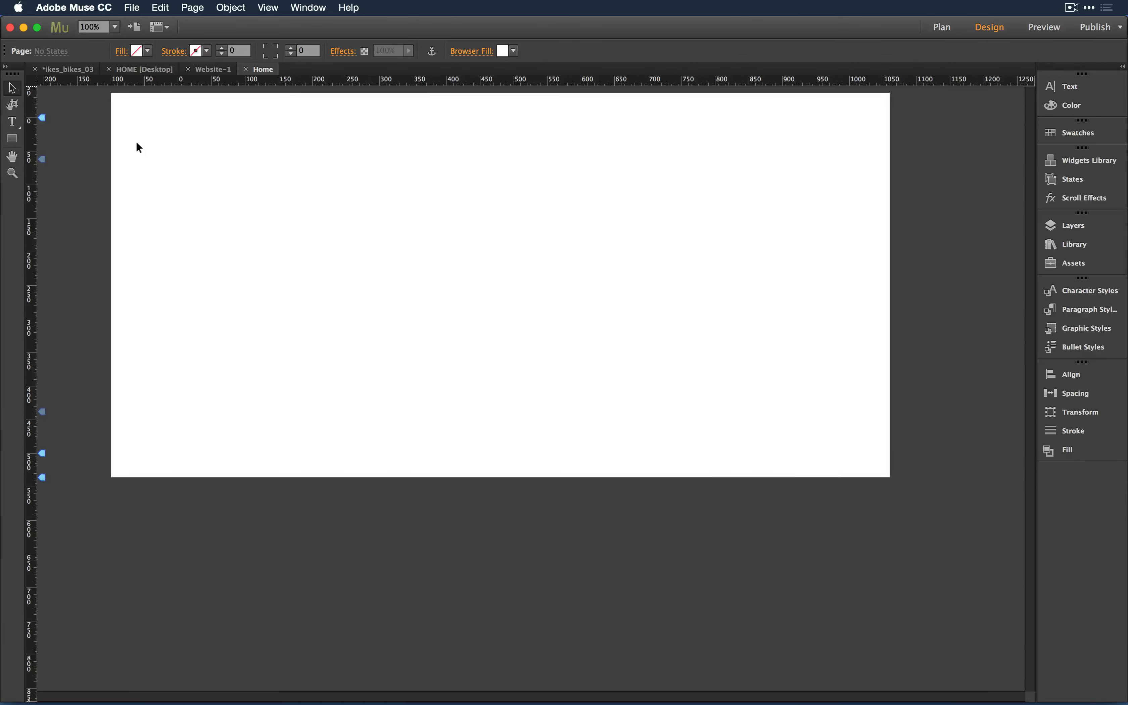
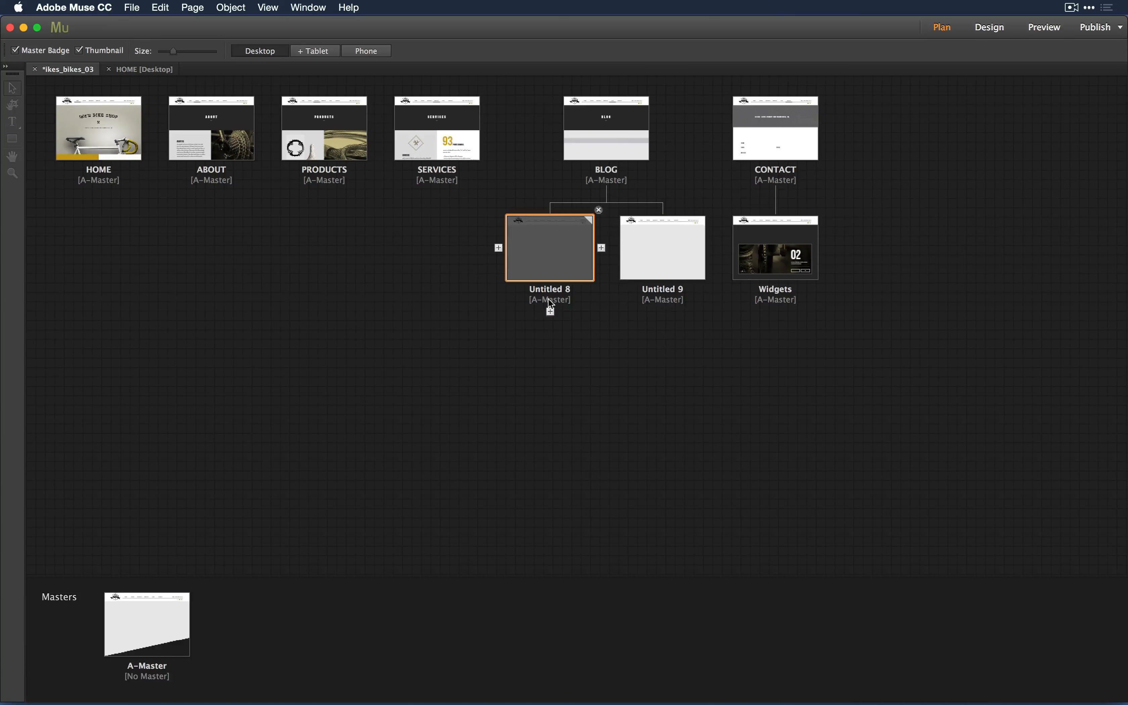
- Switch on Export Page for Untitled 8 in Plan view so its thumbnail is no longer dimmed
mouse_move(536, 254)
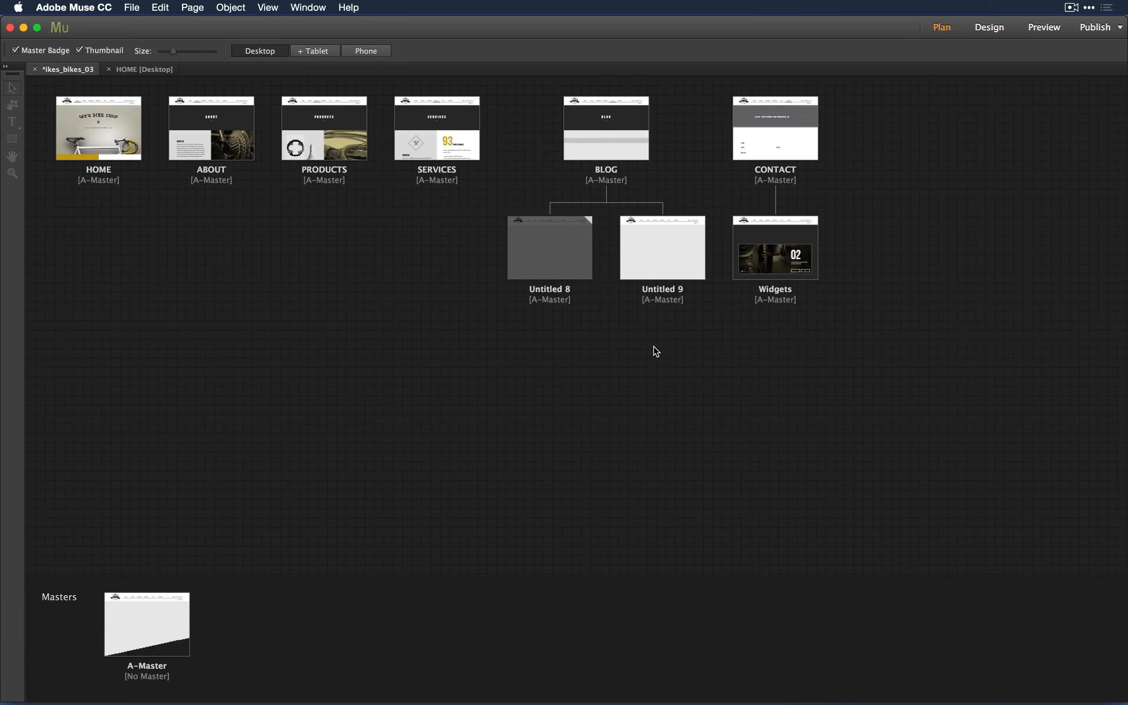
right_click(540, 224)
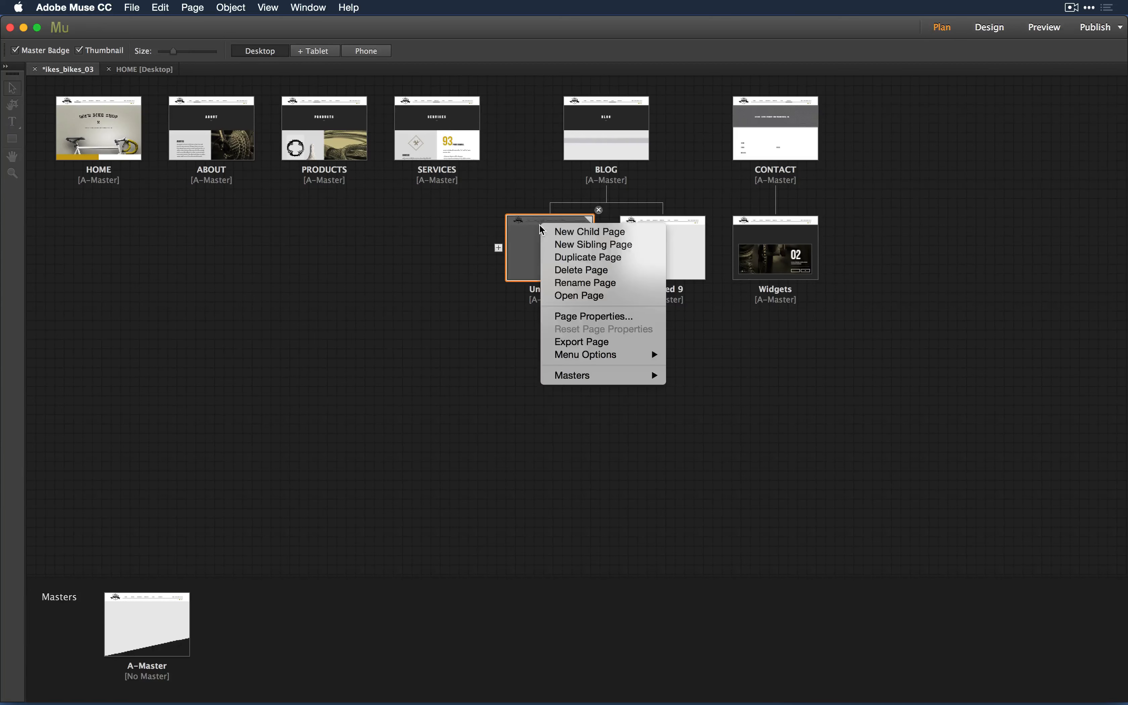
left_click(568, 342)
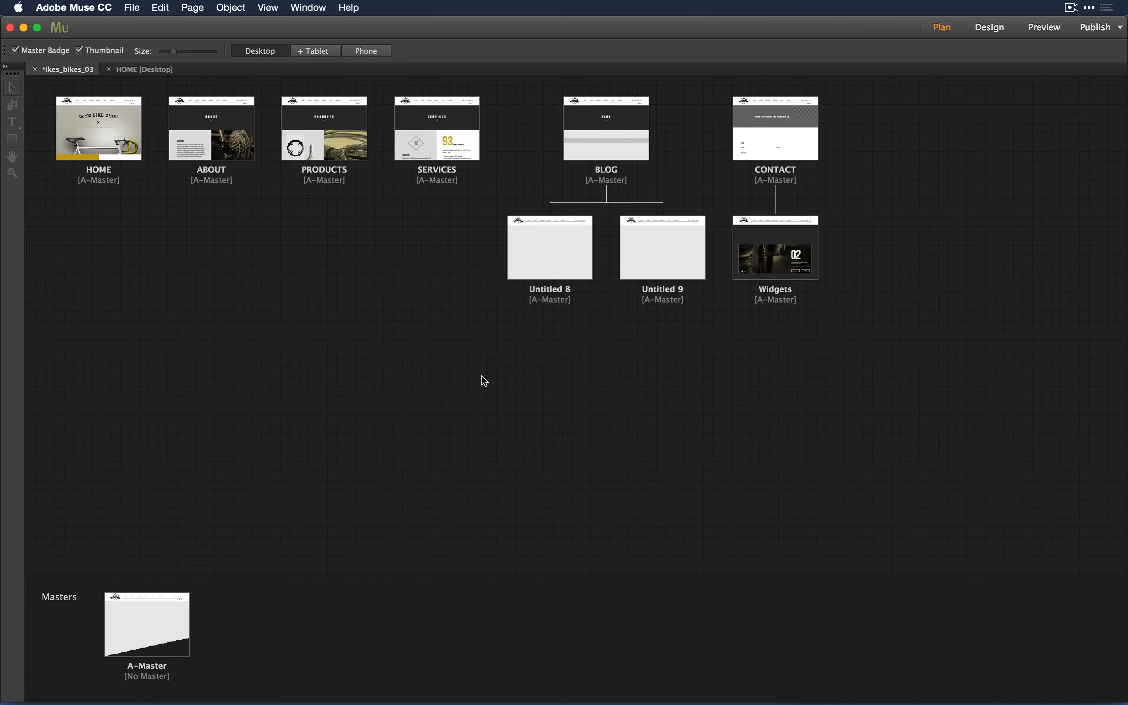
key("super+Tab")
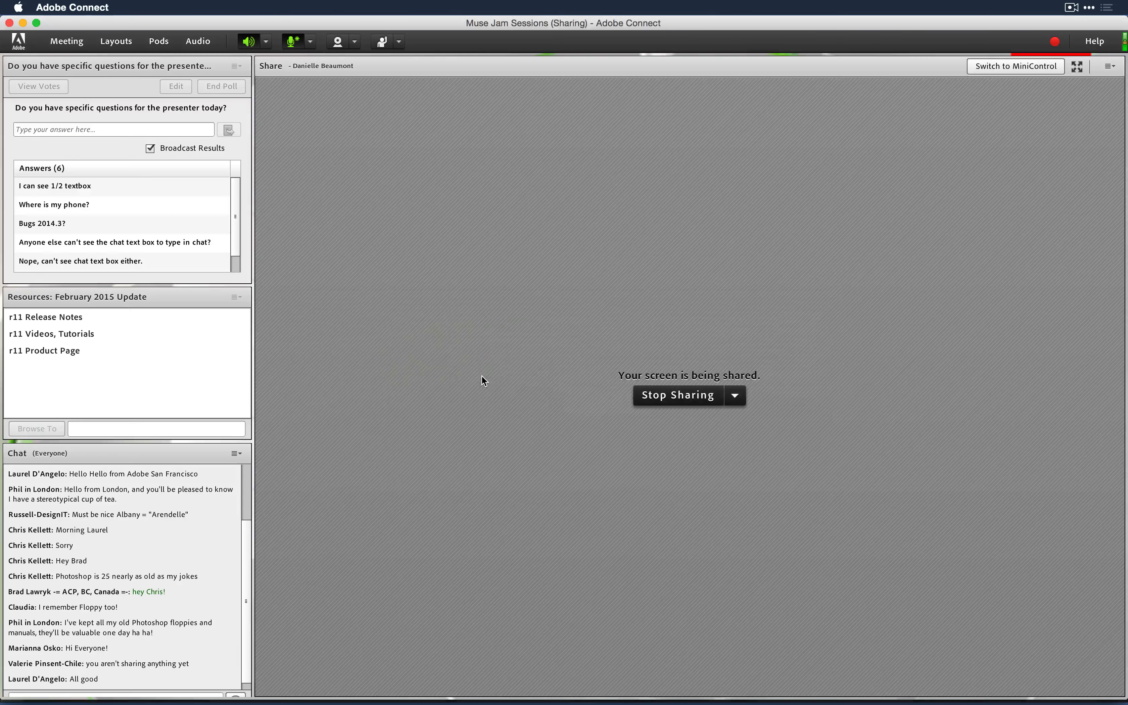
key("super+Tab")
key("super+Tab")
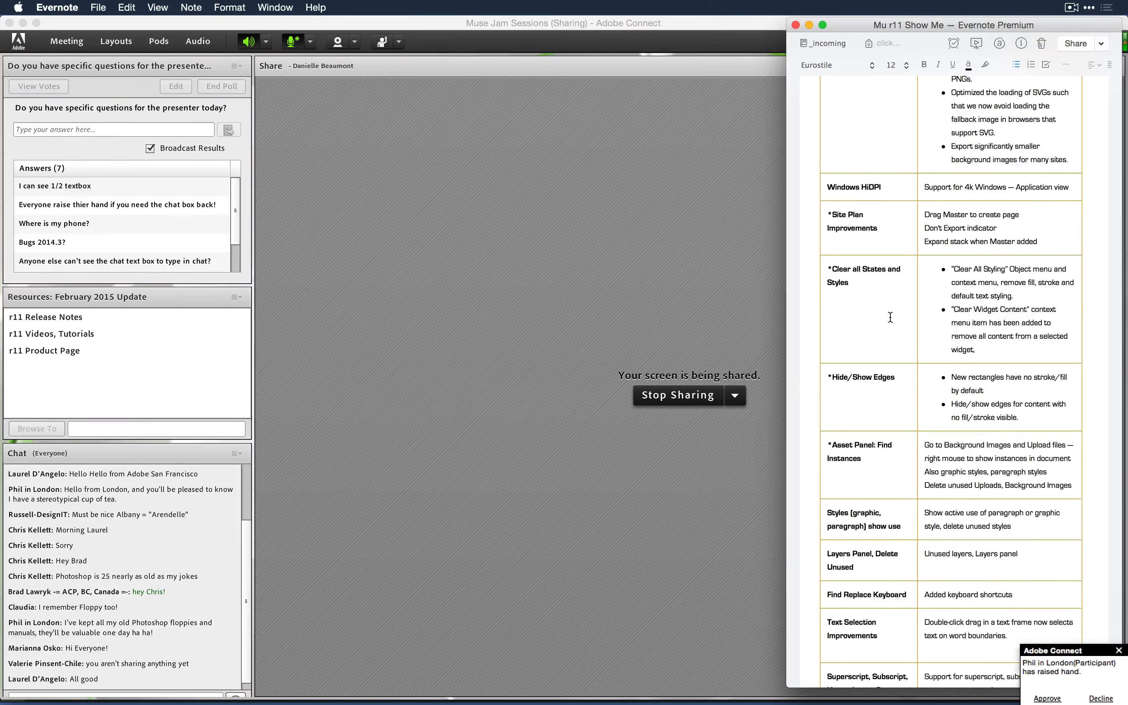
scroll(888, 316, "down", 3)
scroll(887, 316, "down", 1)
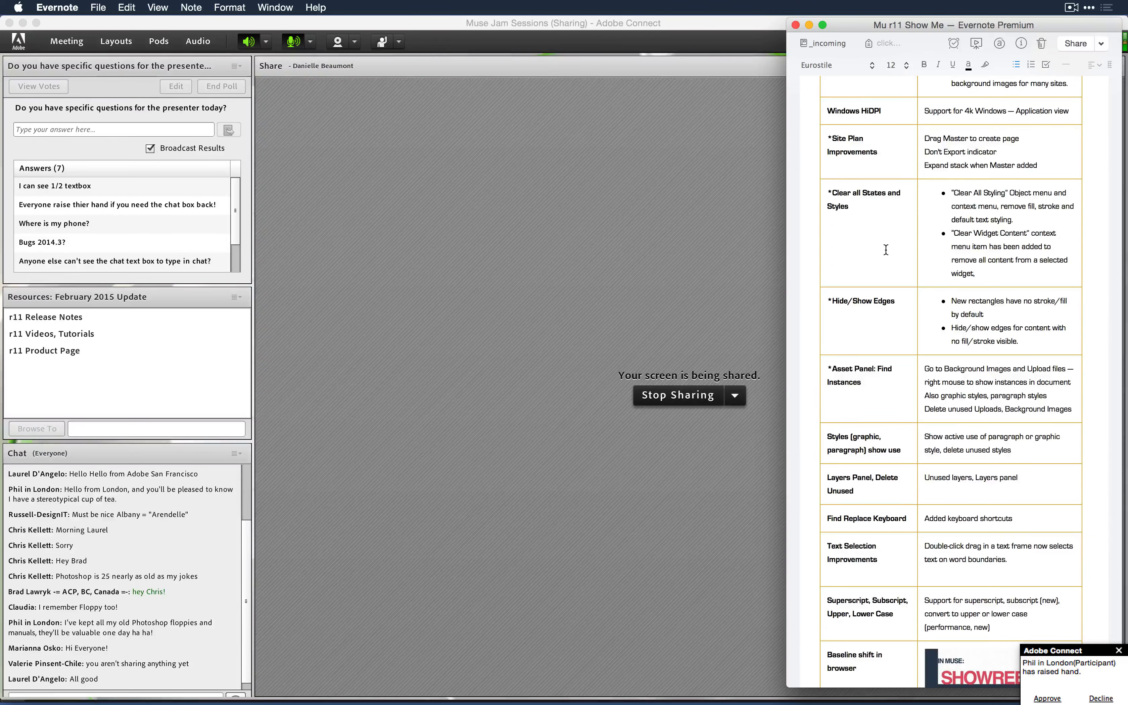
key("super+Tab")
key("super+Tab")
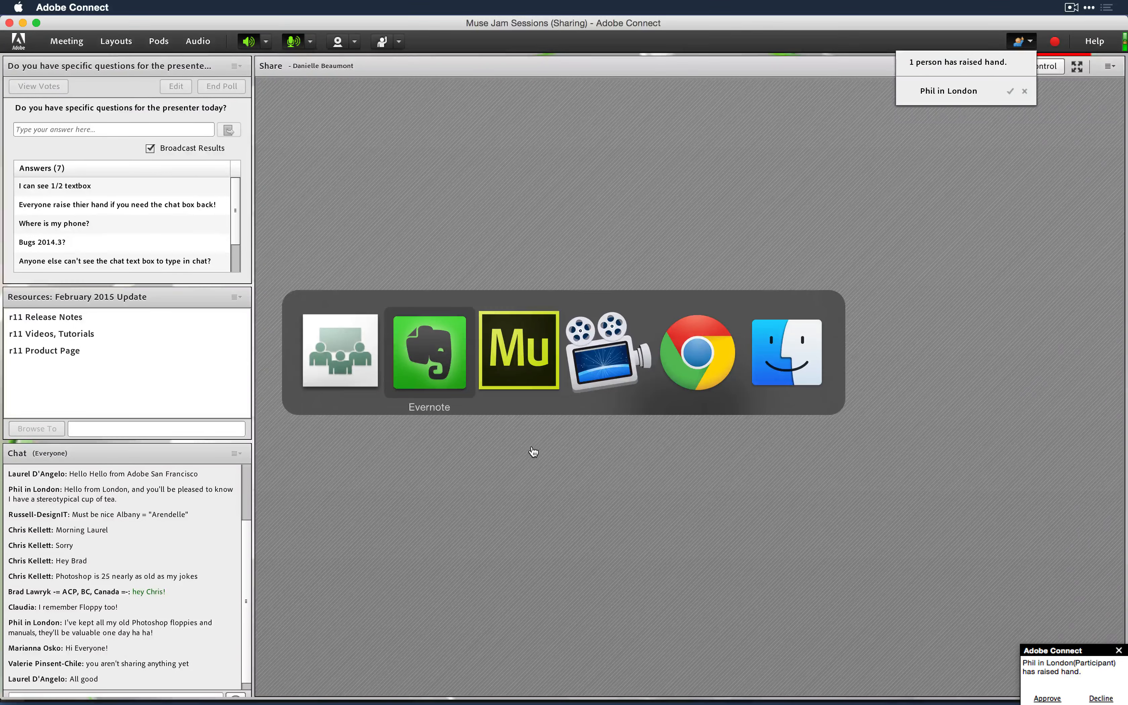
key("super+Tab")
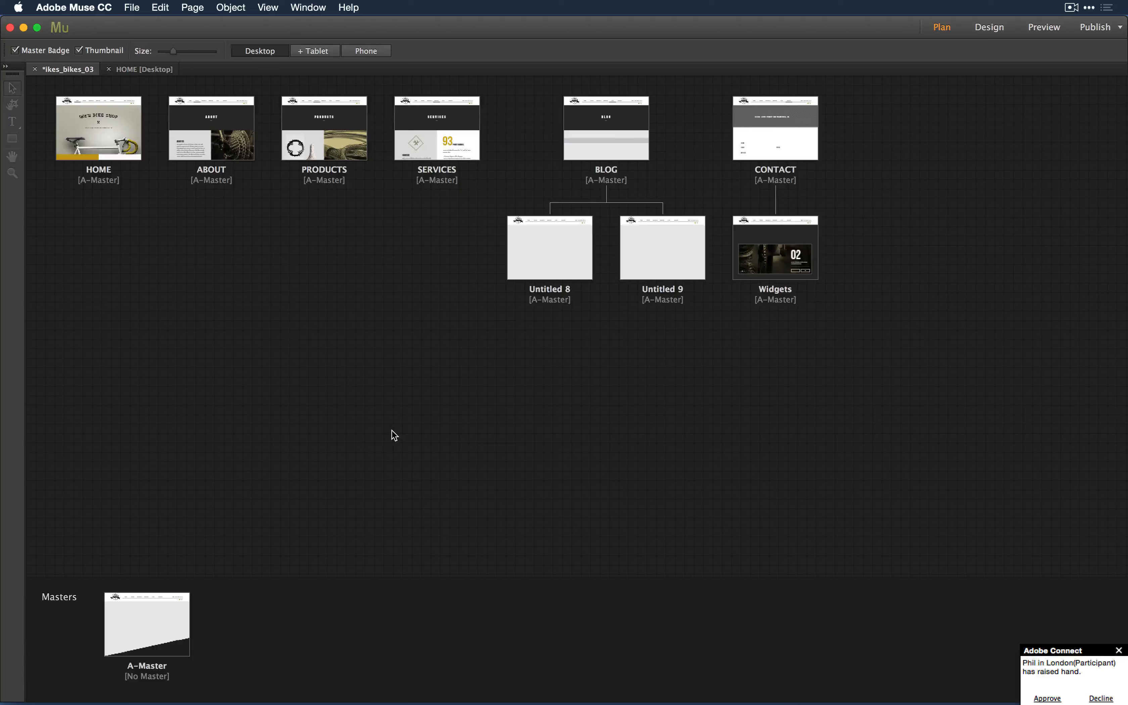
- Open Untitled 8 for design and expand the Widgets Library's Compositions, Slideshows and Panels groups
double_click(545, 272)
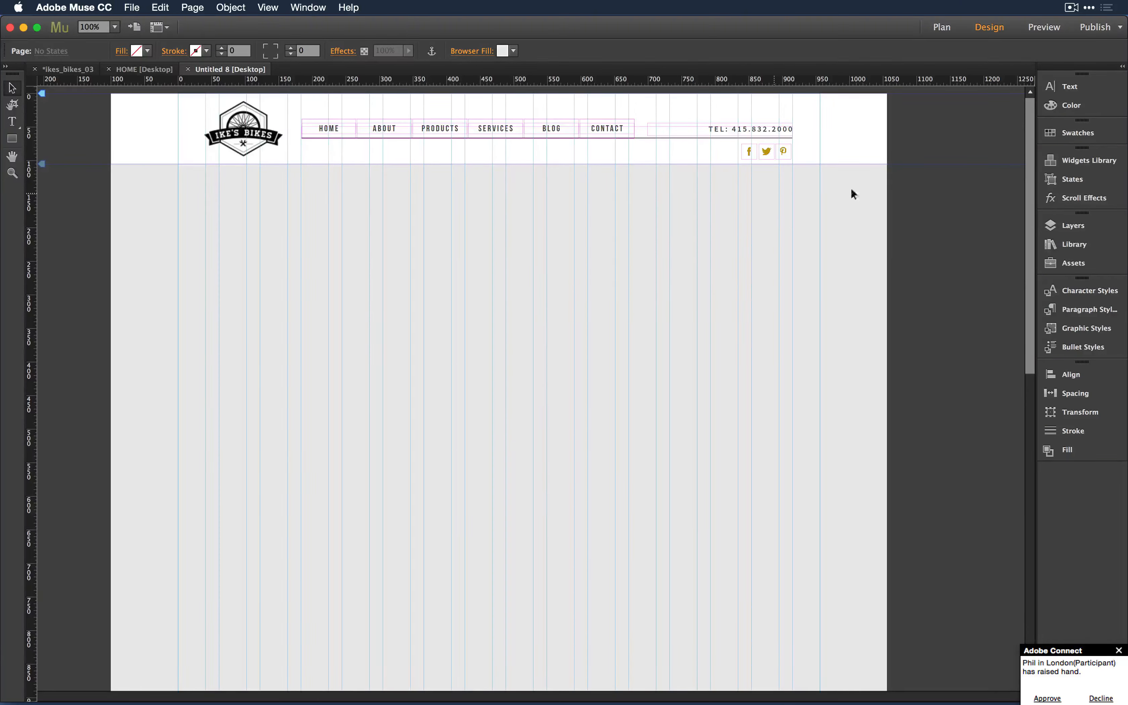
left_click(1105, 167)
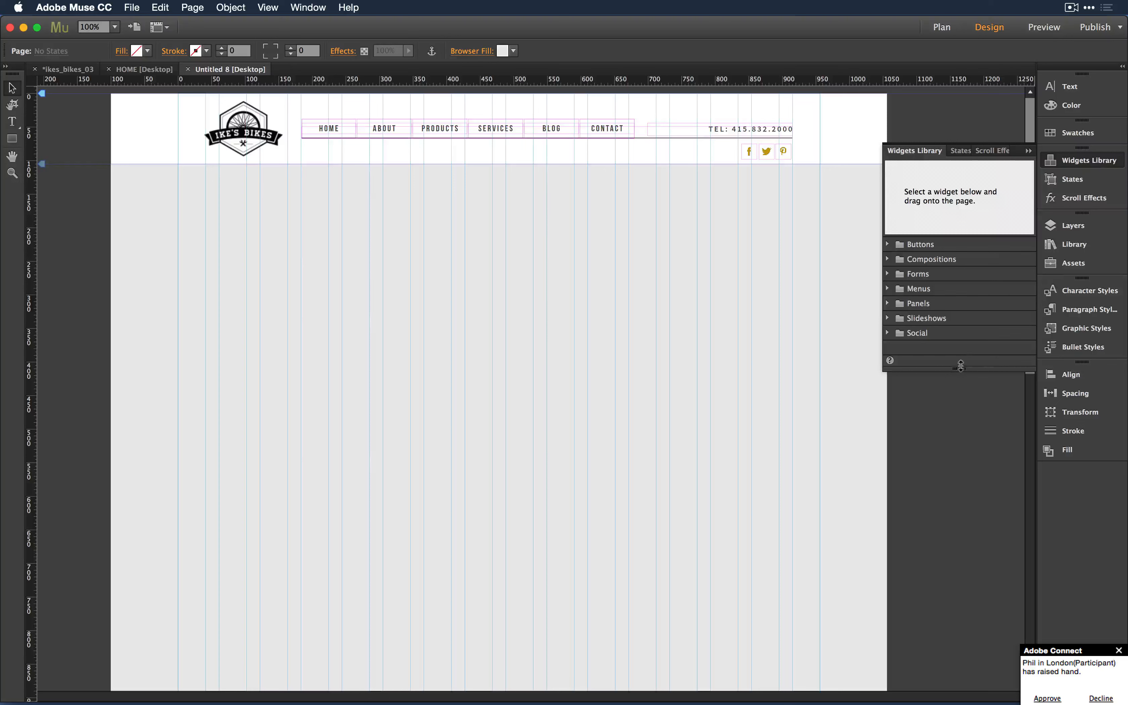
left_click_drag(958, 365, 993, 509)
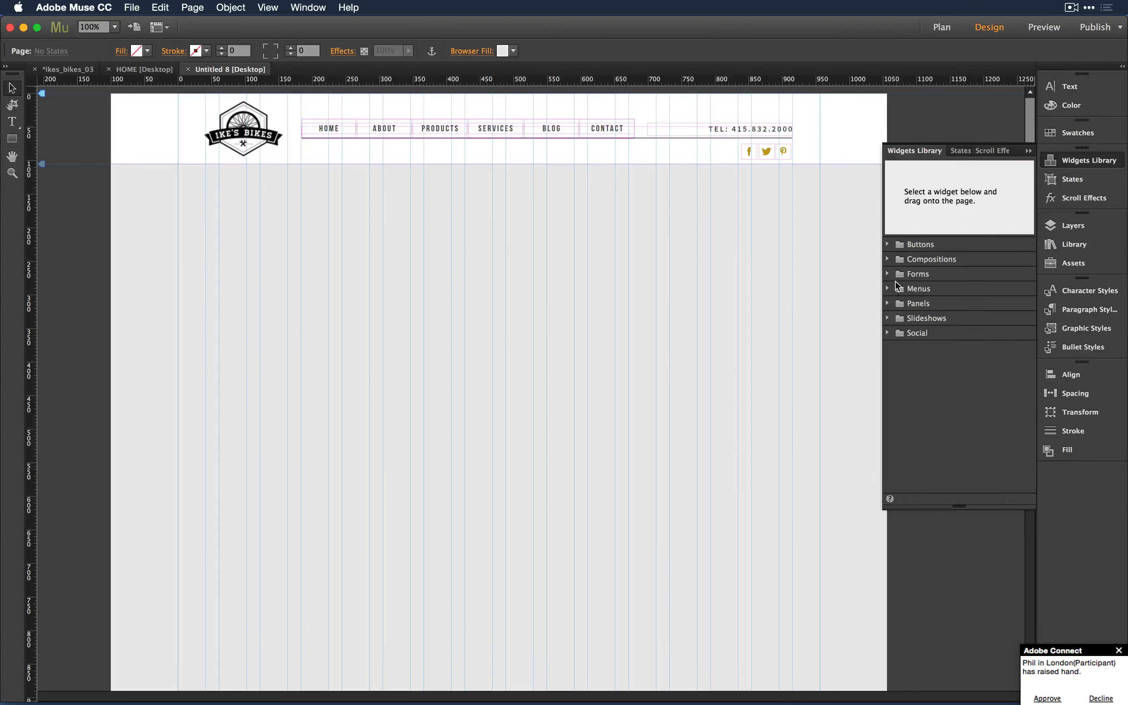
left_click(887, 258)
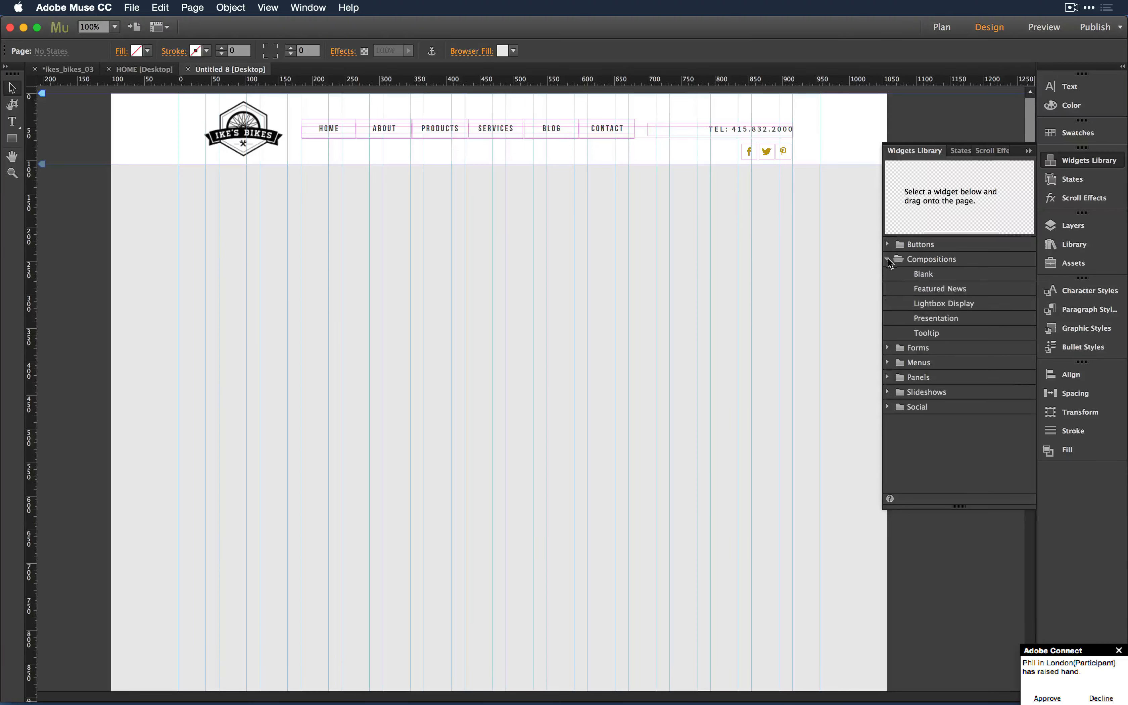
left_click(888, 392)
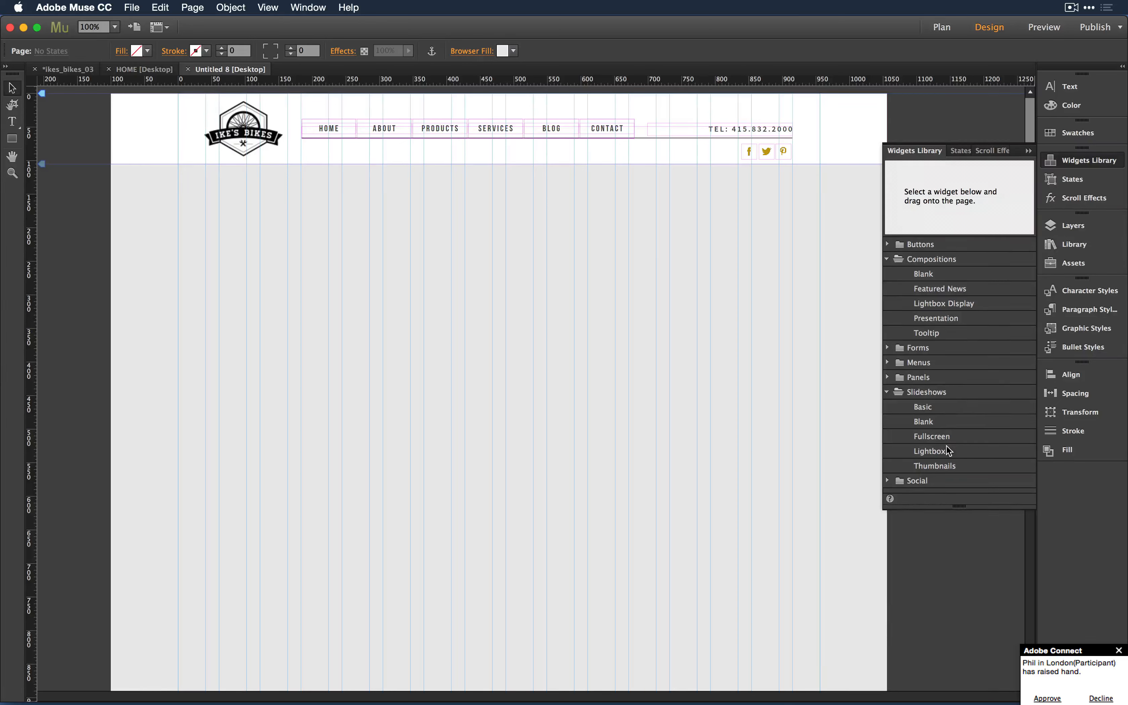
left_click(916, 411)
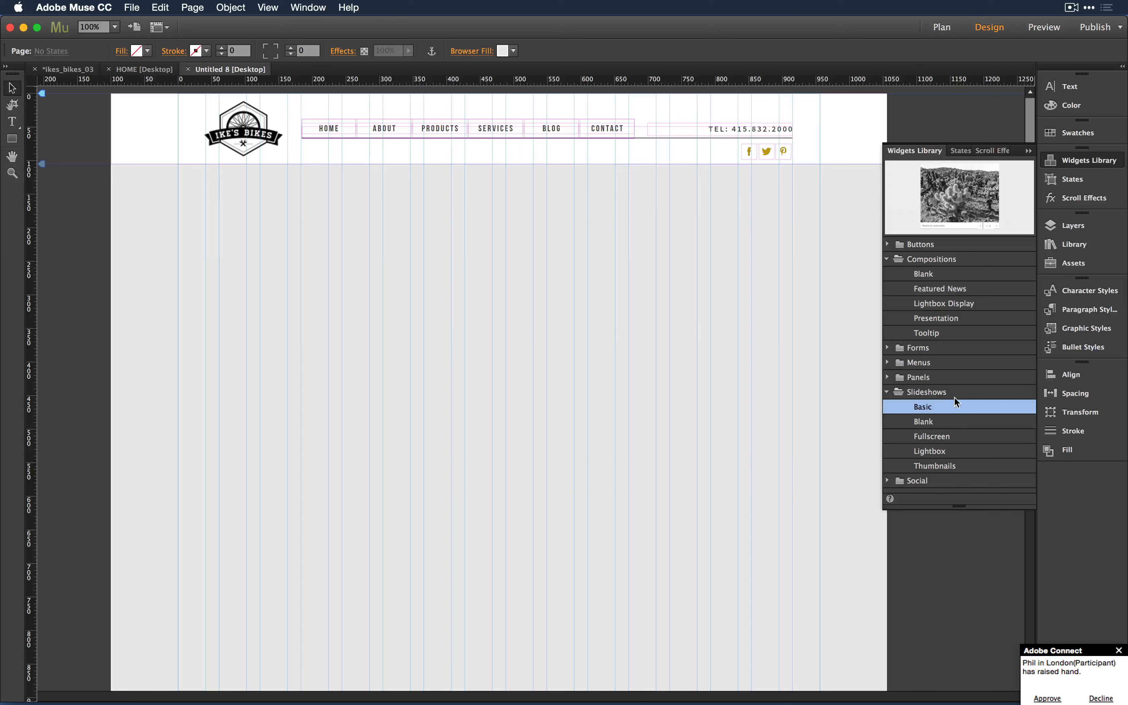
left_click(887, 378)
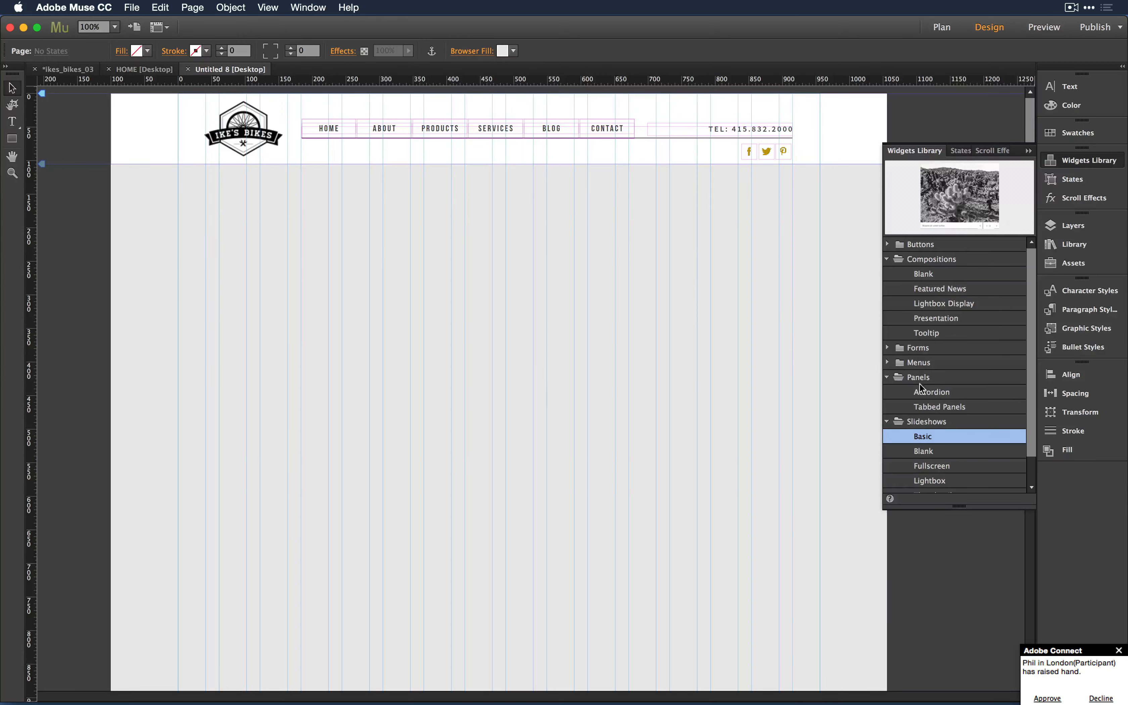
- Place a Tabbed Panels widget on the page, move it, and review its Options flyout
left_click_drag(938, 407, 151, 229)
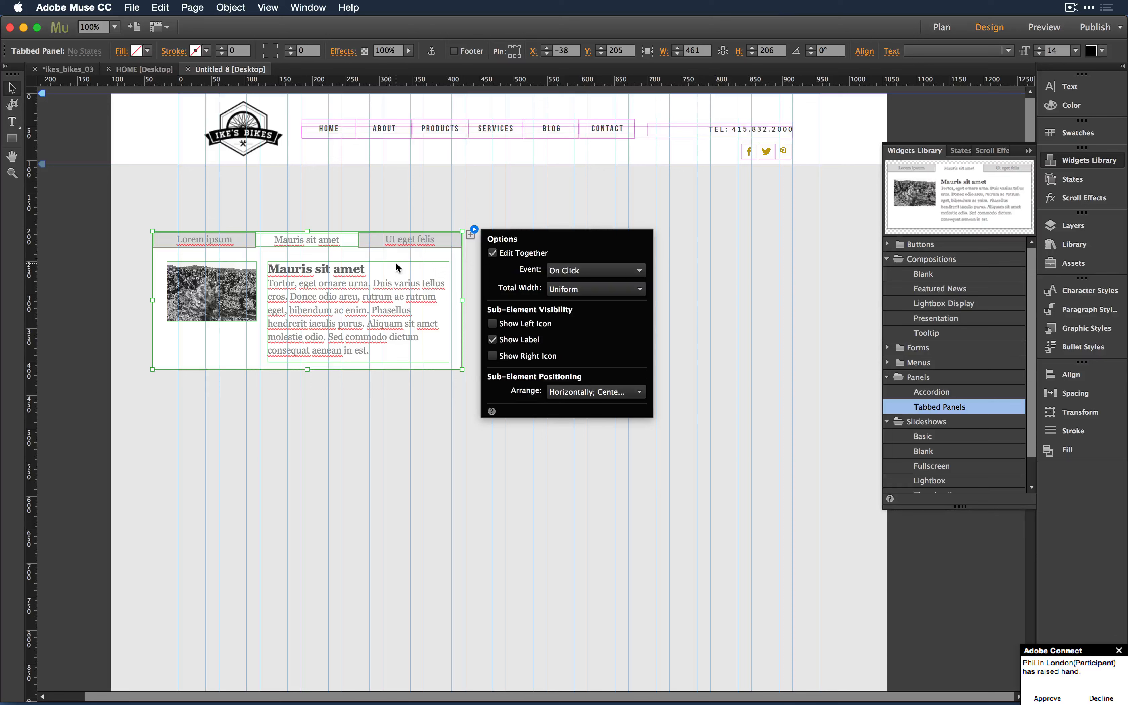
left_click_drag(397, 267, 472, 278)
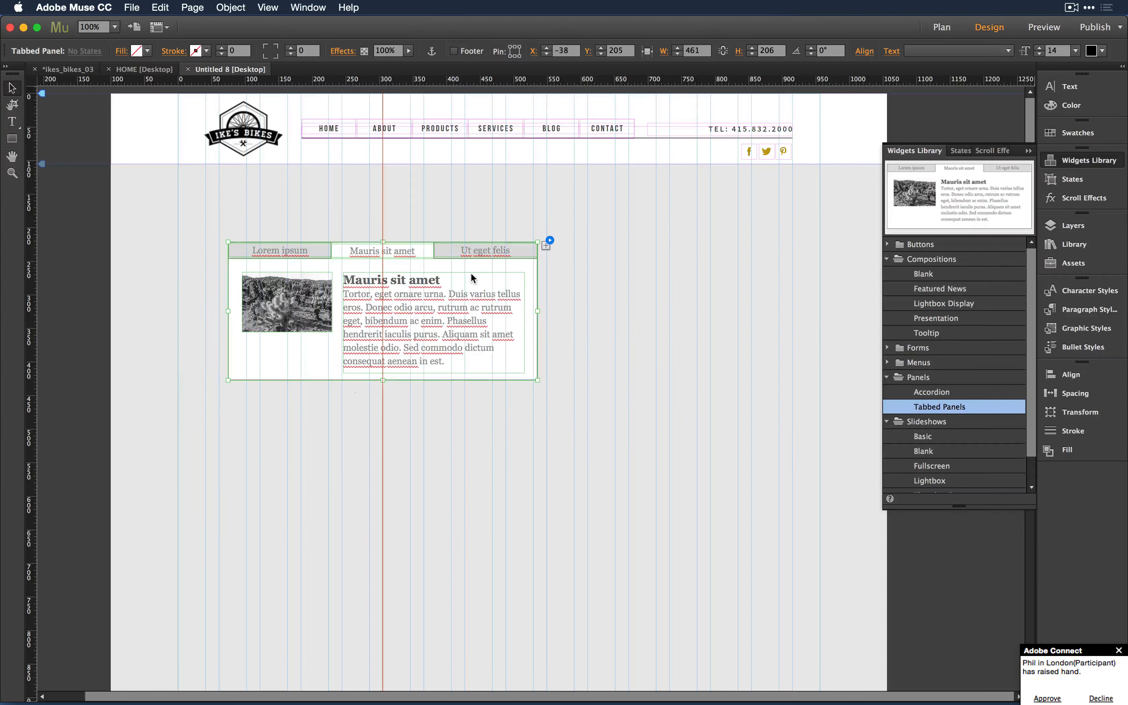
left_click(548, 243)
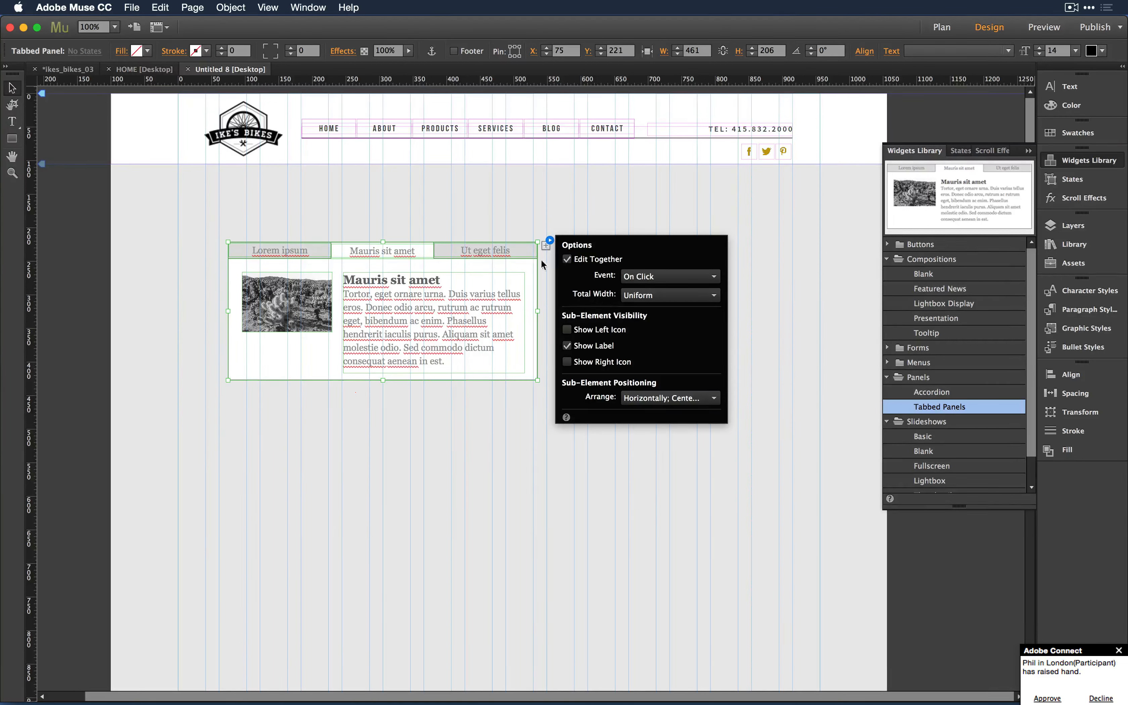
left_click(508, 266)
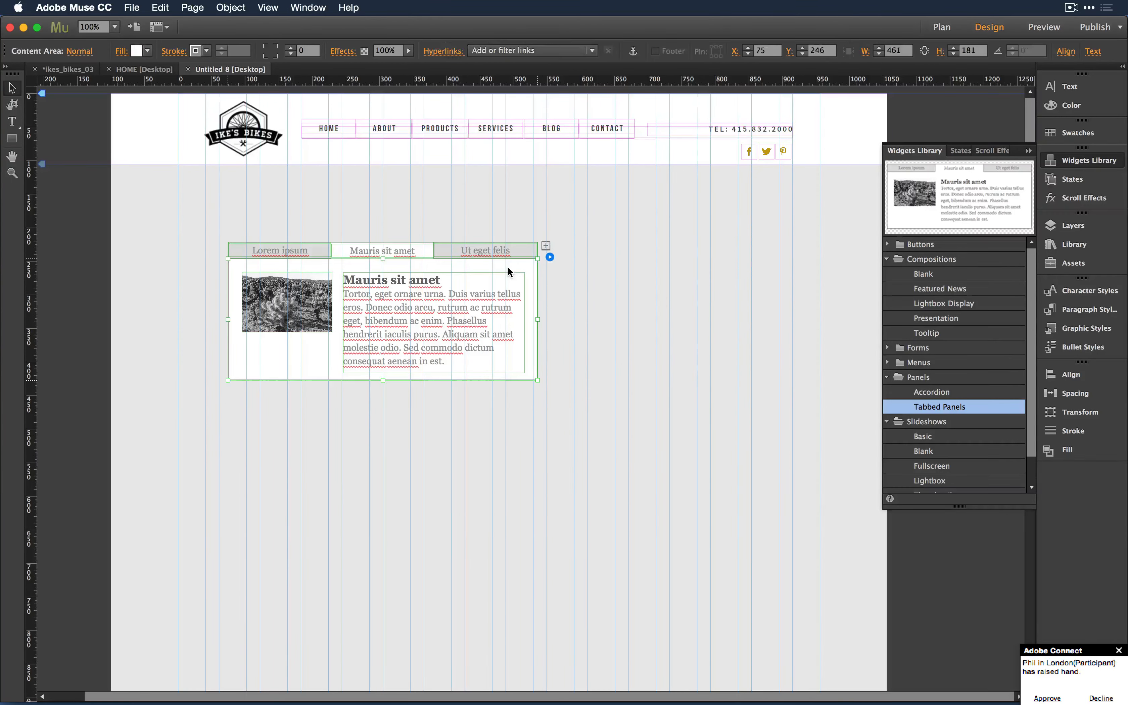
- Preview the Lorem ipsum, Mauris sit amet and Ut eget felis tabs
left_click(476, 241)
left_click(478, 247)
left_click(296, 246)
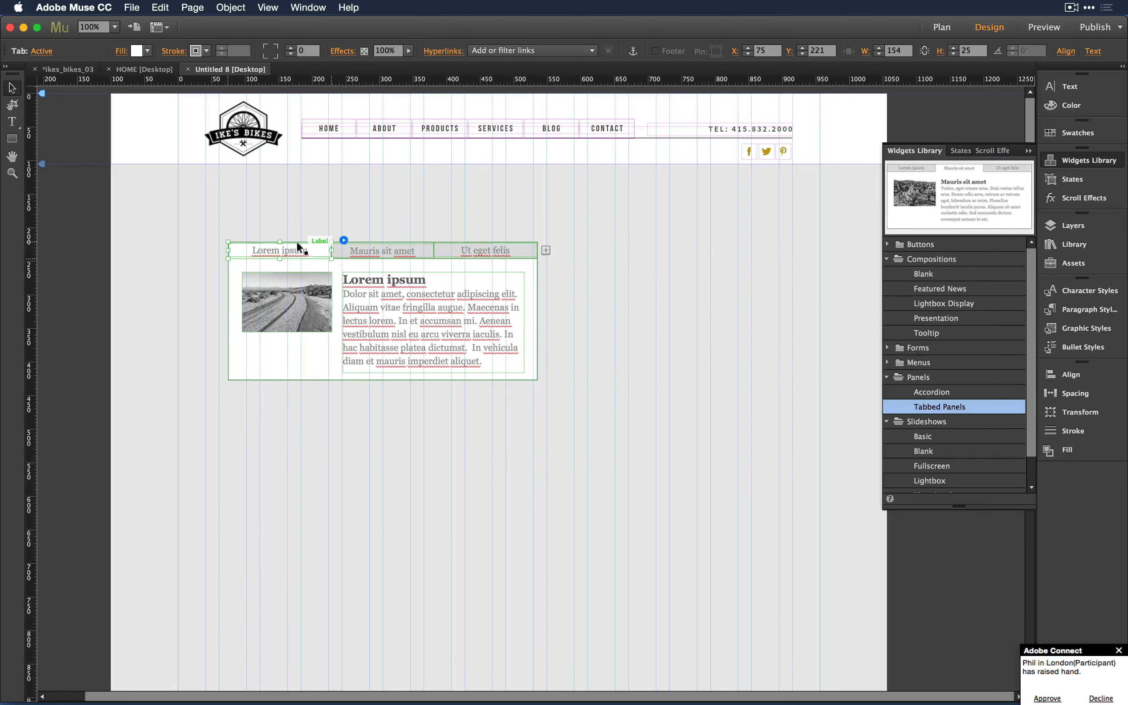
left_click(375, 248)
left_click(498, 246)
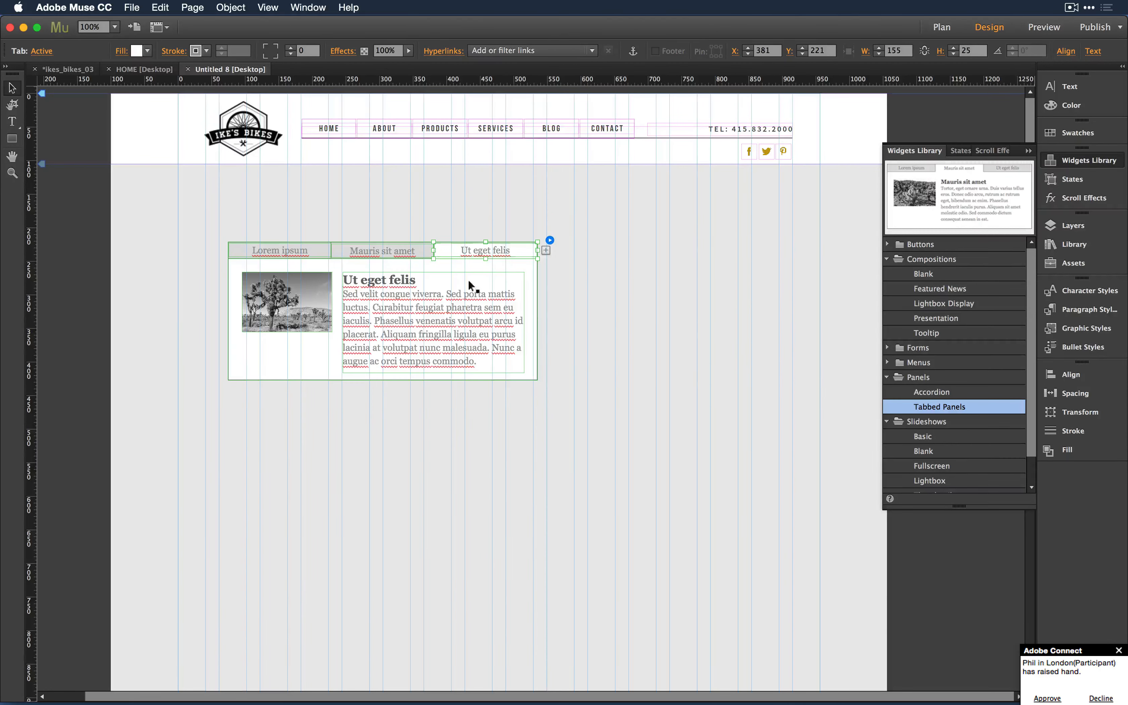
left_click(371, 250)
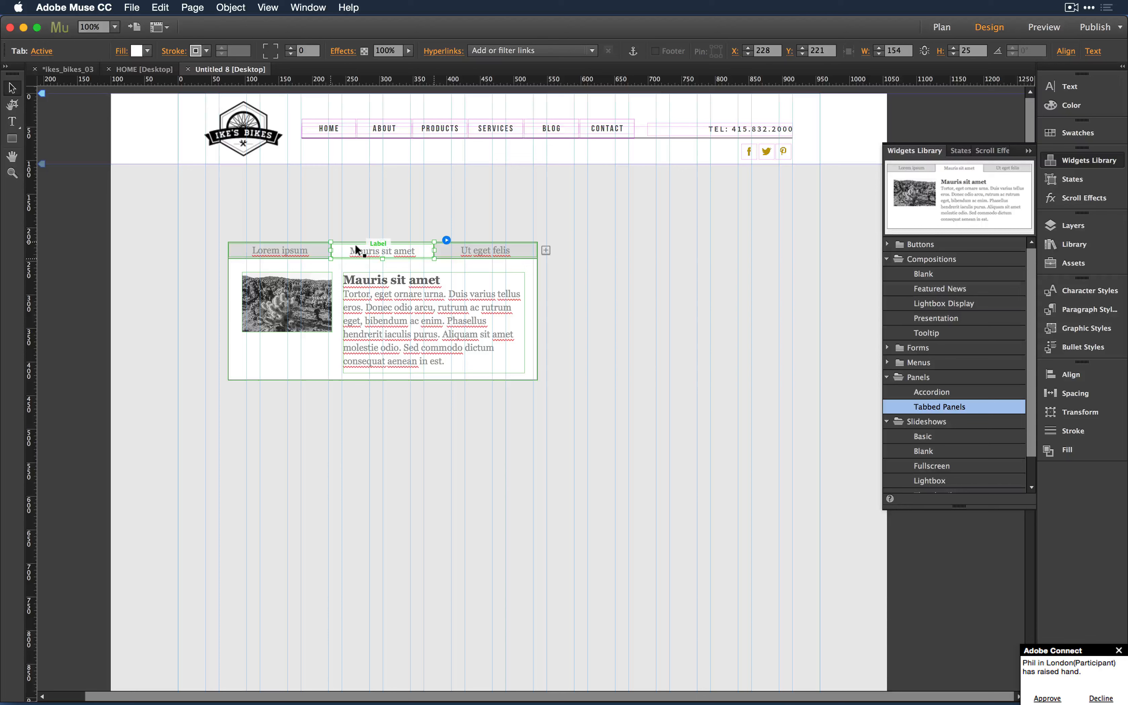
- Nudge the tabbed panel into place at X 75, Y 246
left_click(262, 291)
left_click(306, 247)
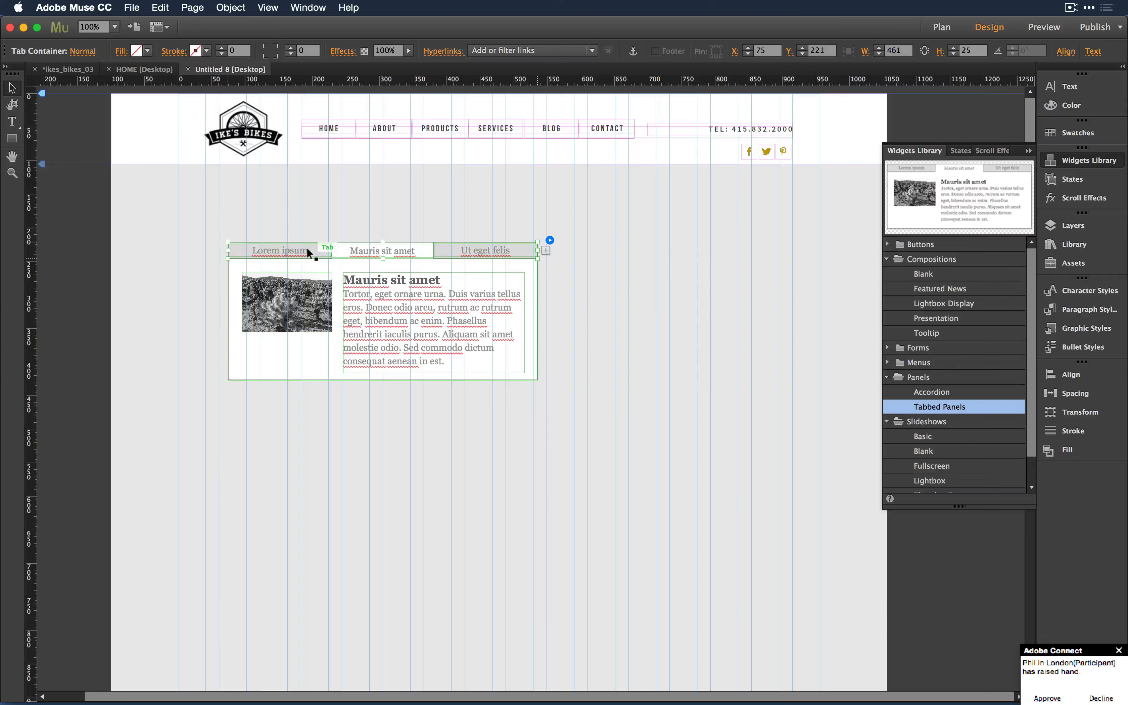
left_click(466, 264)
mouse_move(423, 251)
left_mouse_down()
mouse_move(410, 265)
mouse_move(452, 254)
mouse_move(442, 258)
left_mouse_up()
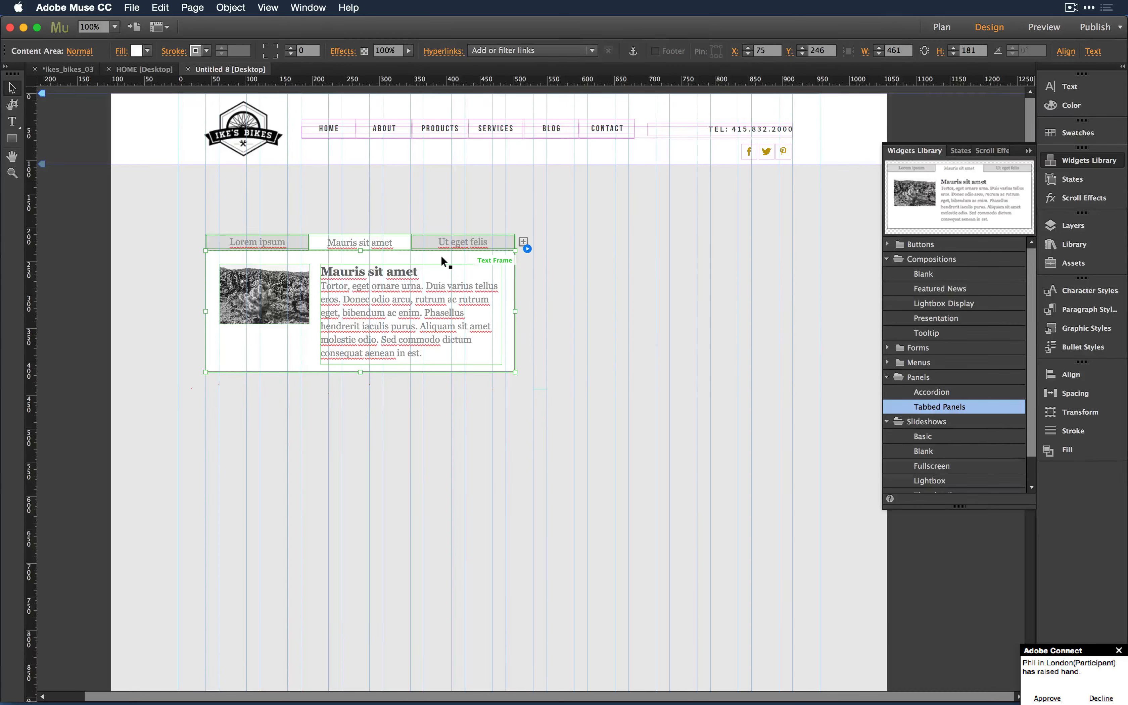
left_click(1119, 650)
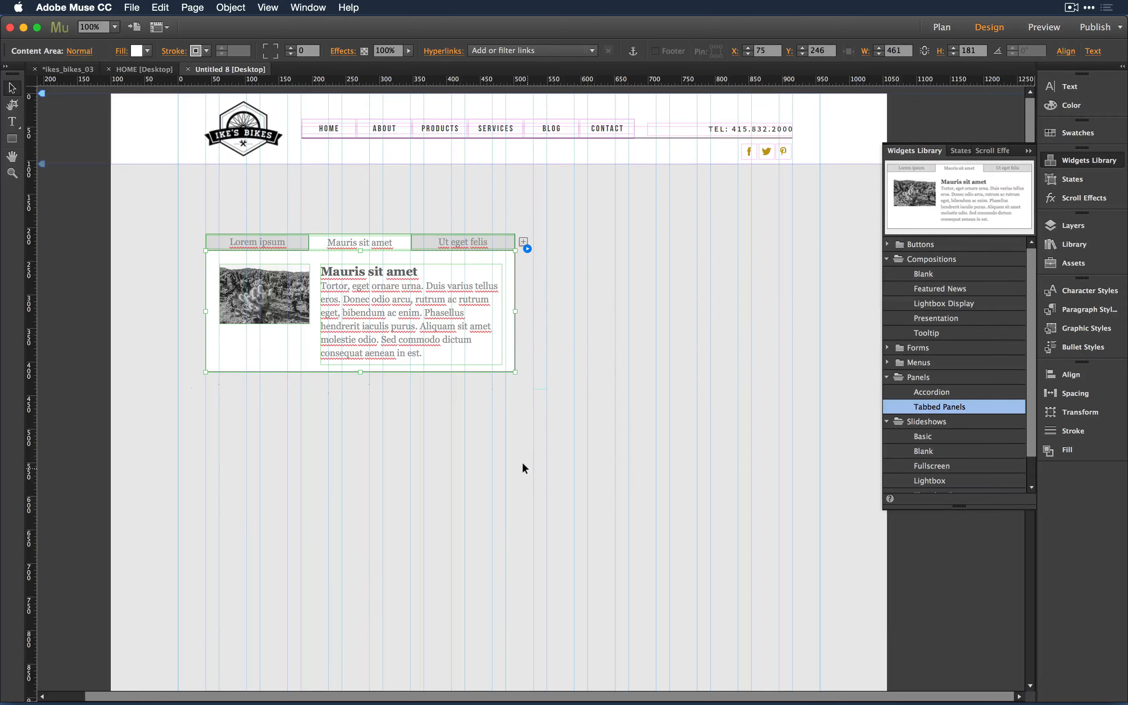
left_click(375, 241)
left_click(351, 239)
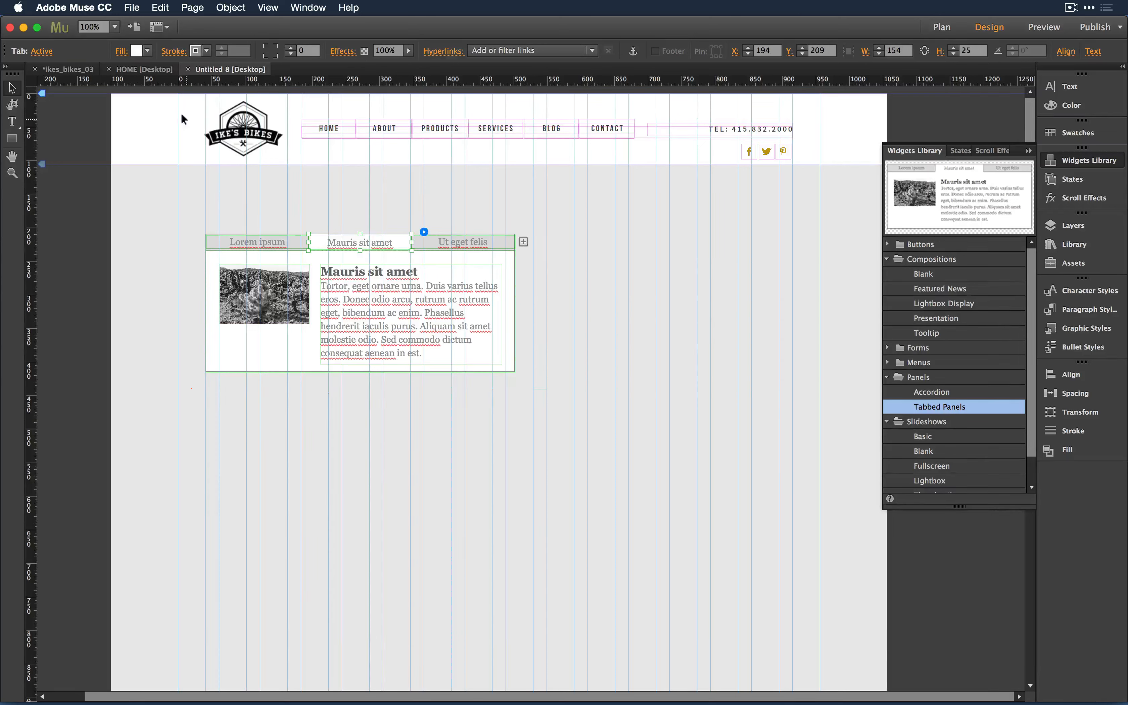
left_click(32, 52)
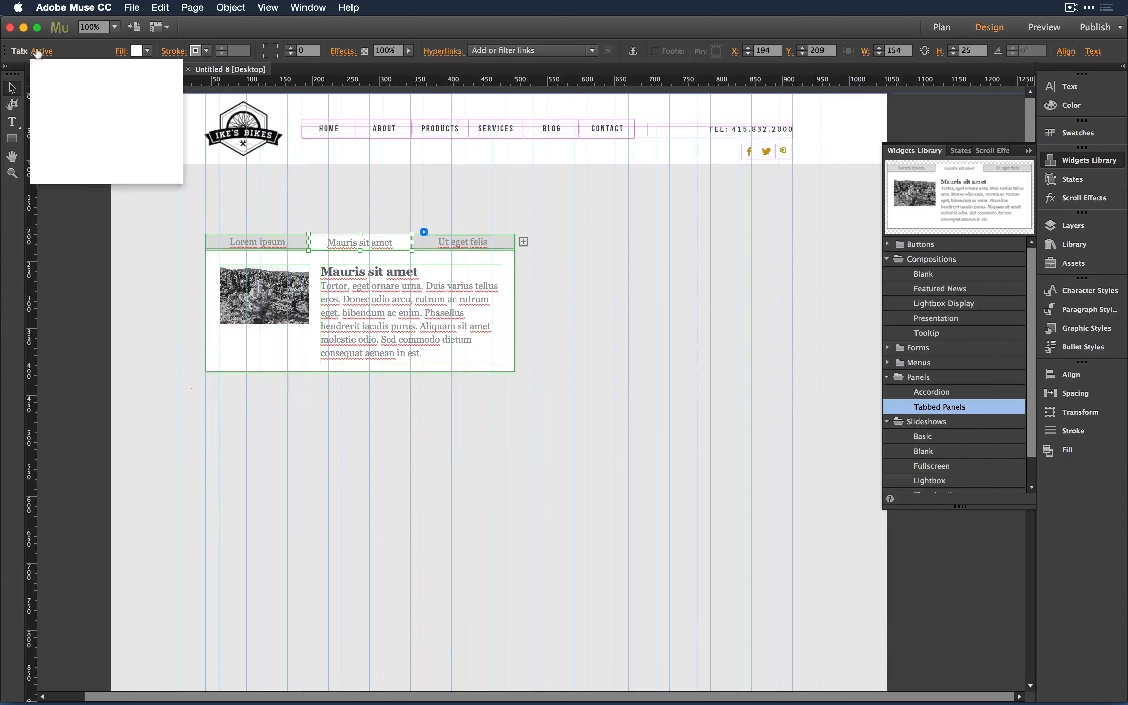
left_click(45, 96)
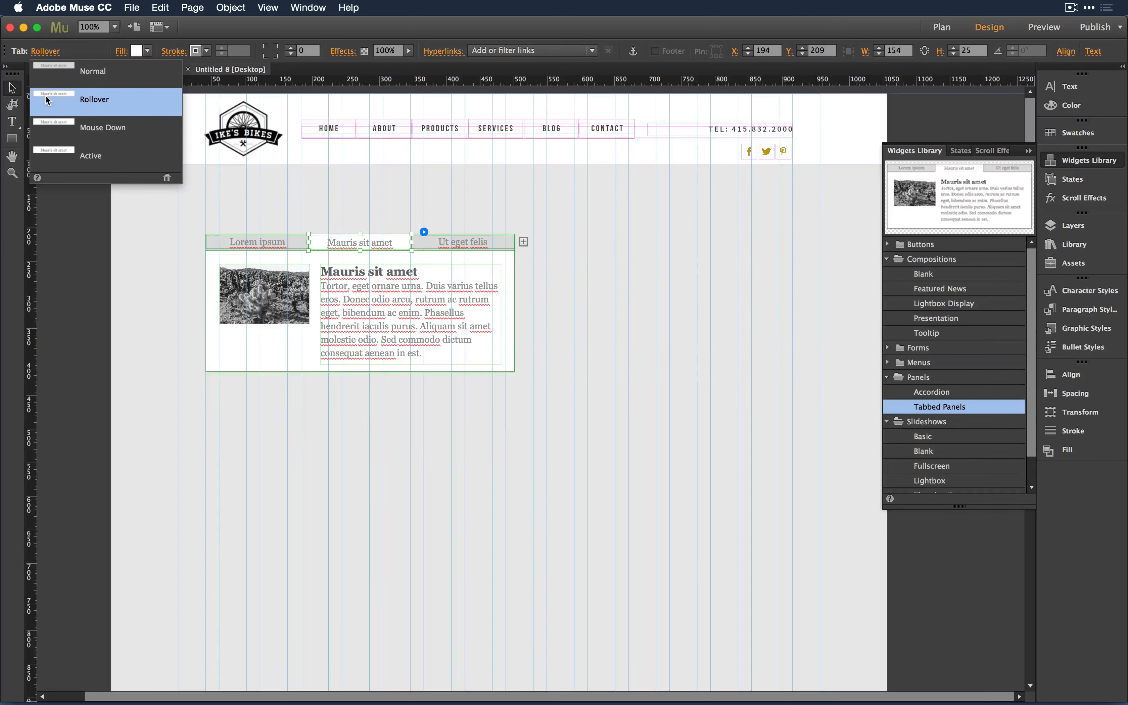
left_click(57, 66)
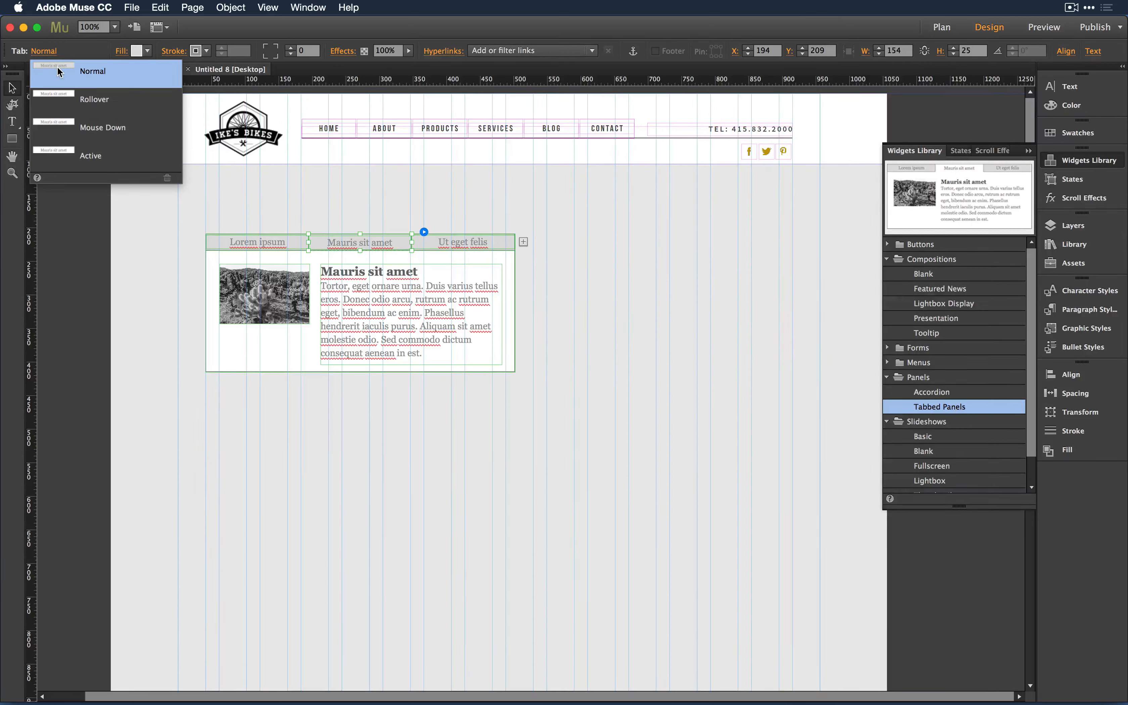
left_click(59, 92)
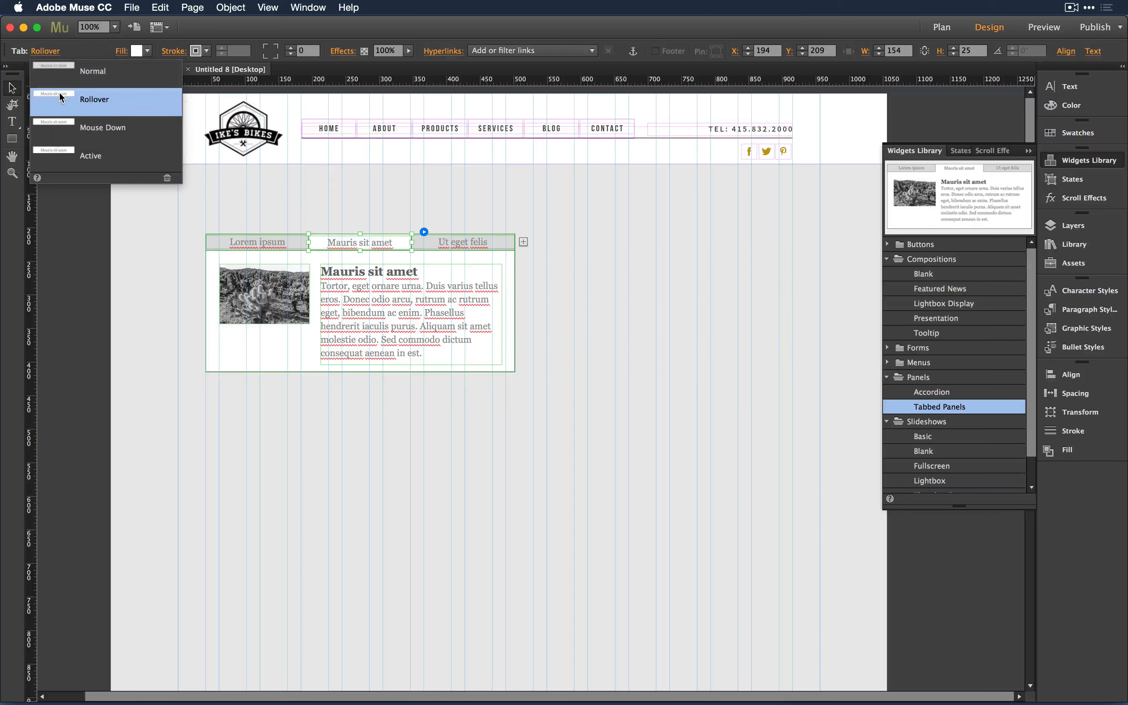
left_click(61, 127)
left_click(62, 155)
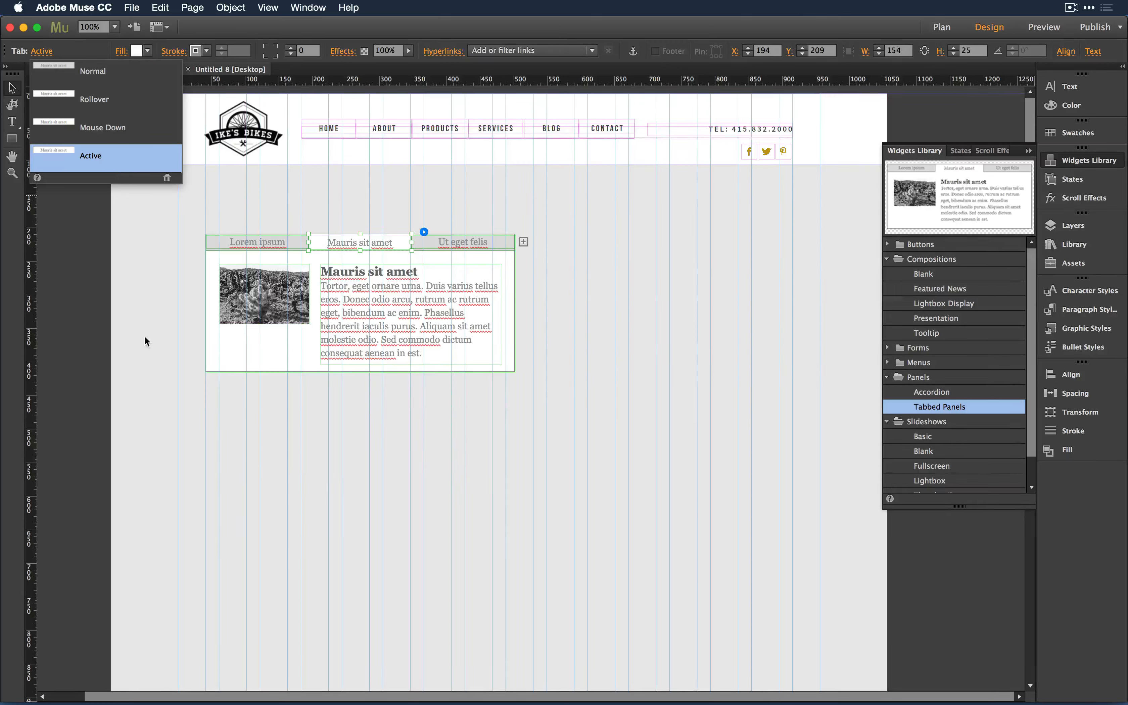
left_click(366, 327)
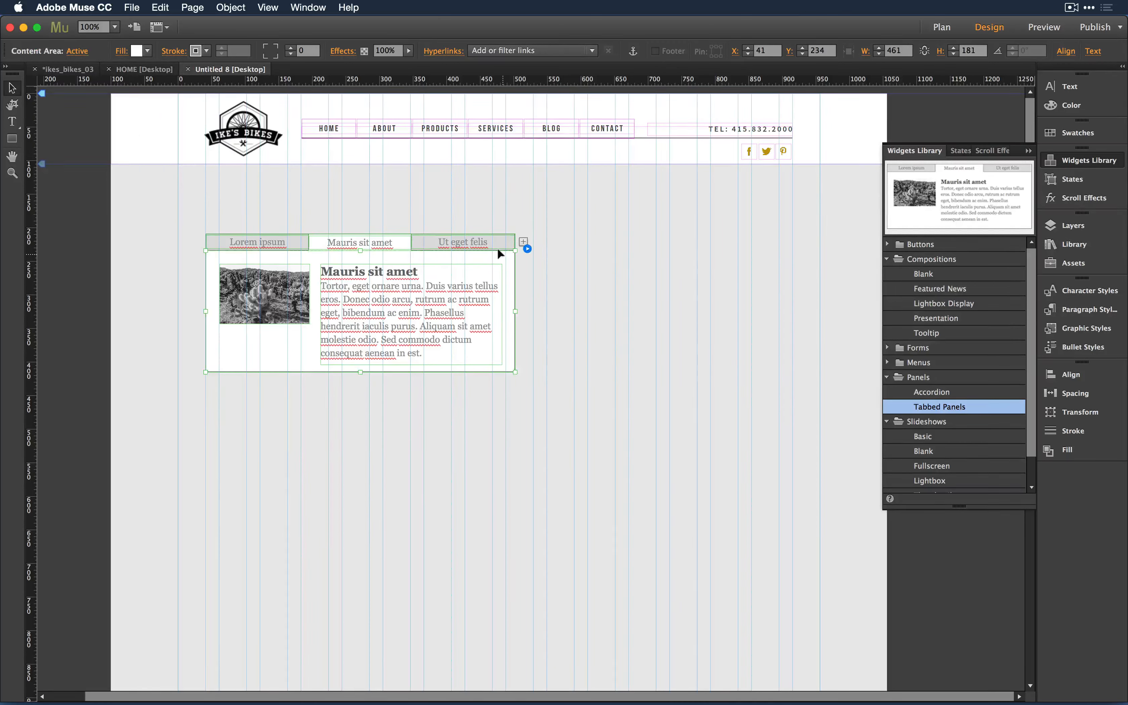
left_click(77, 51)
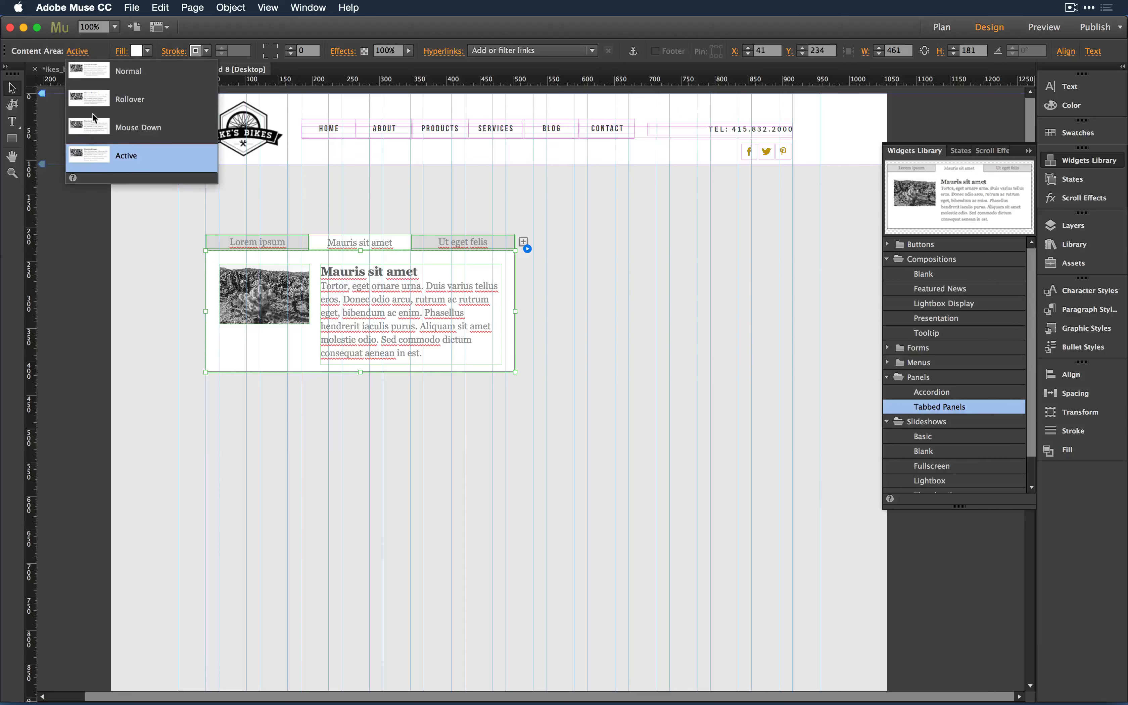
left_click(253, 354)
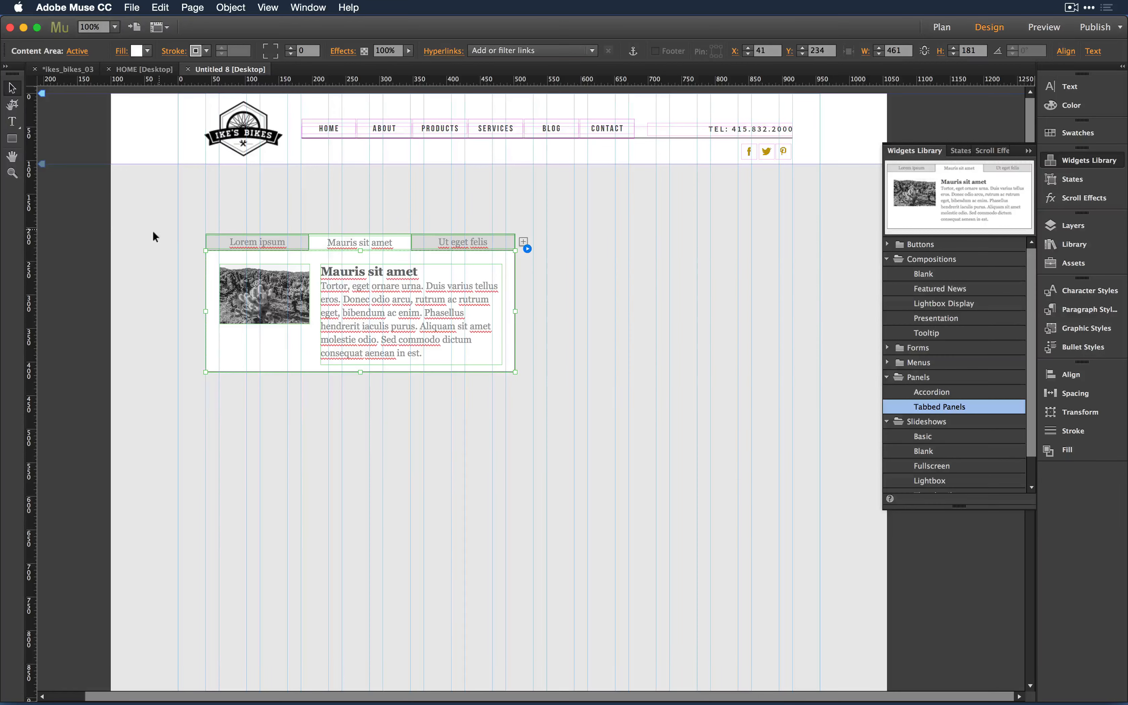
- Clear All Styling on the tab labels and on the Mauris sit amet text frame
key("Escape")
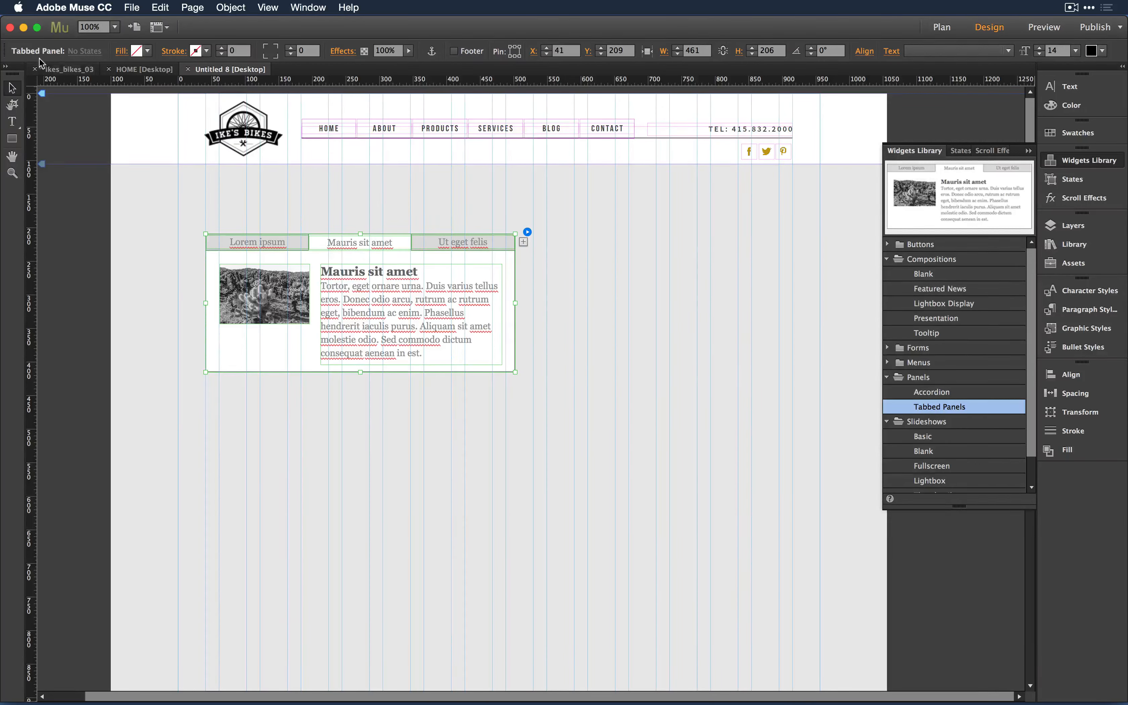
right_click(457, 259)
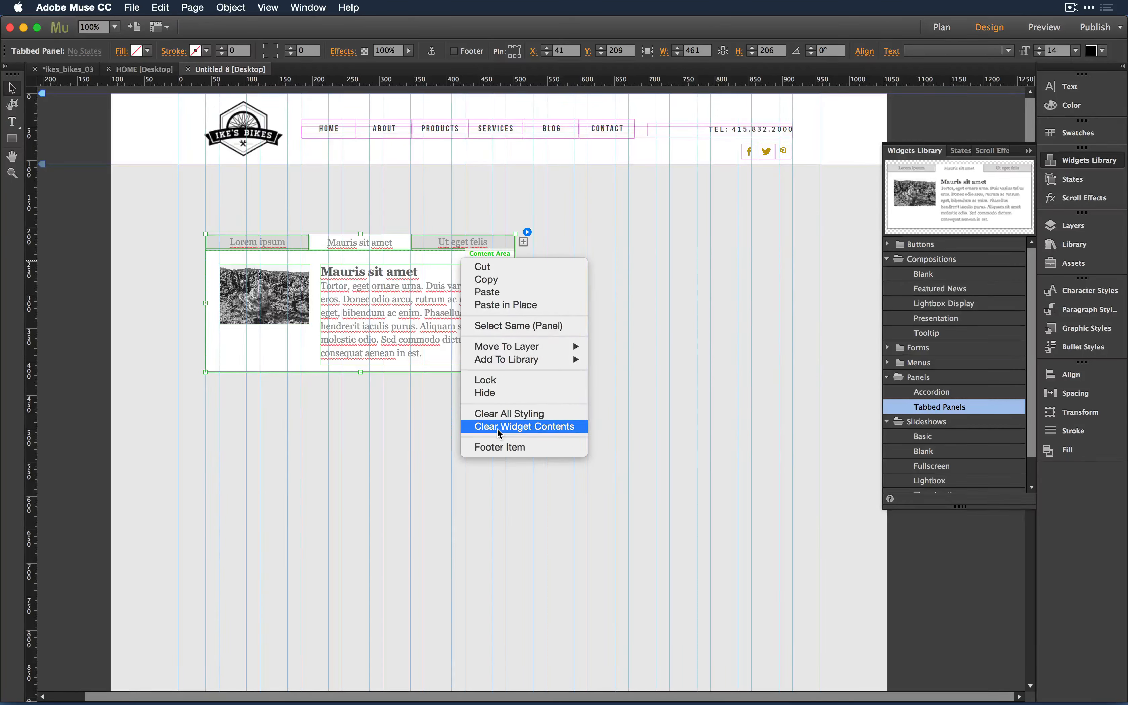
left_click(503, 415)
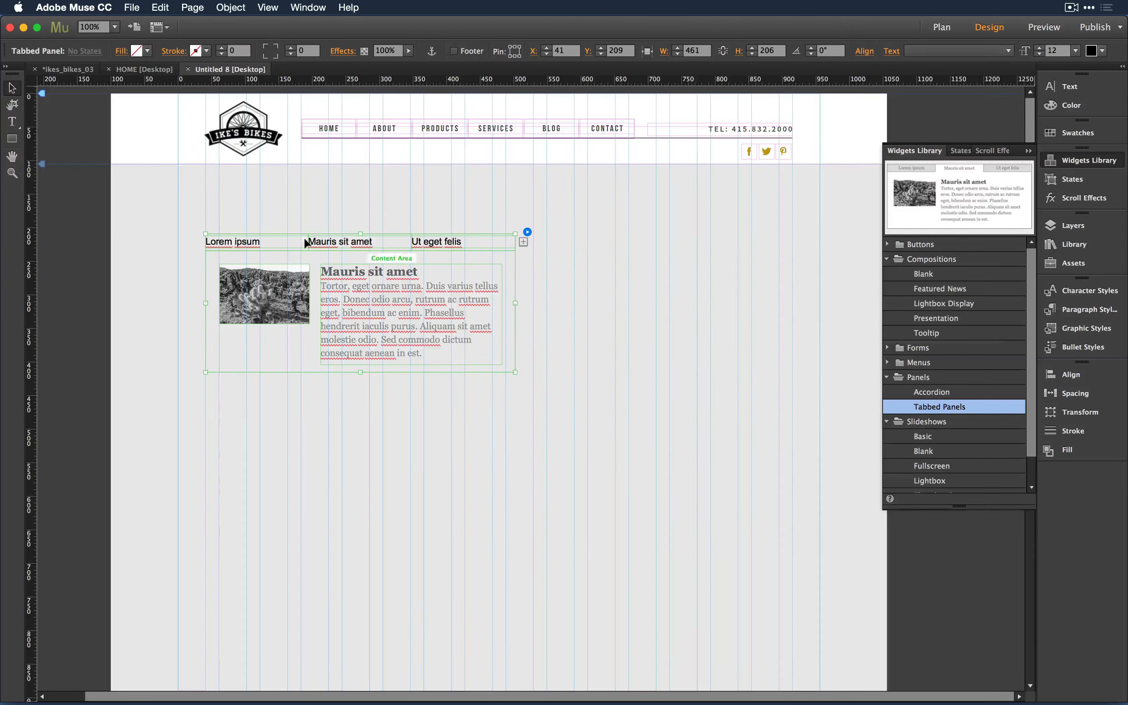
left_click(335, 254)
left_click(338, 272)
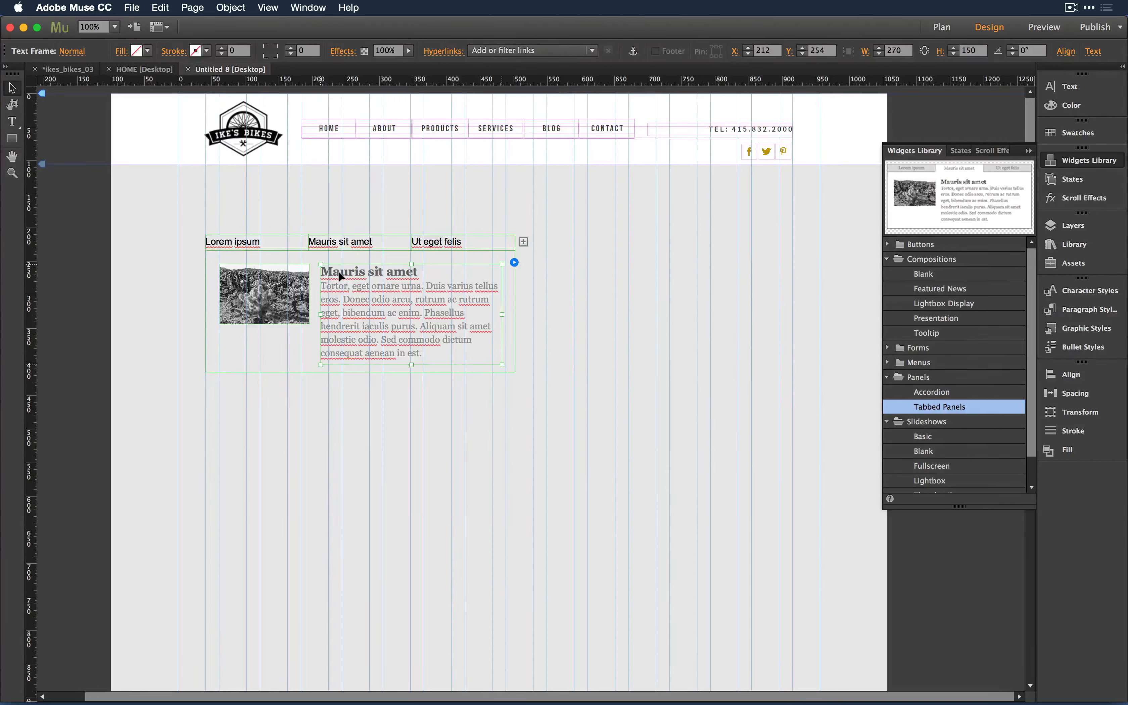
right_click(341, 276)
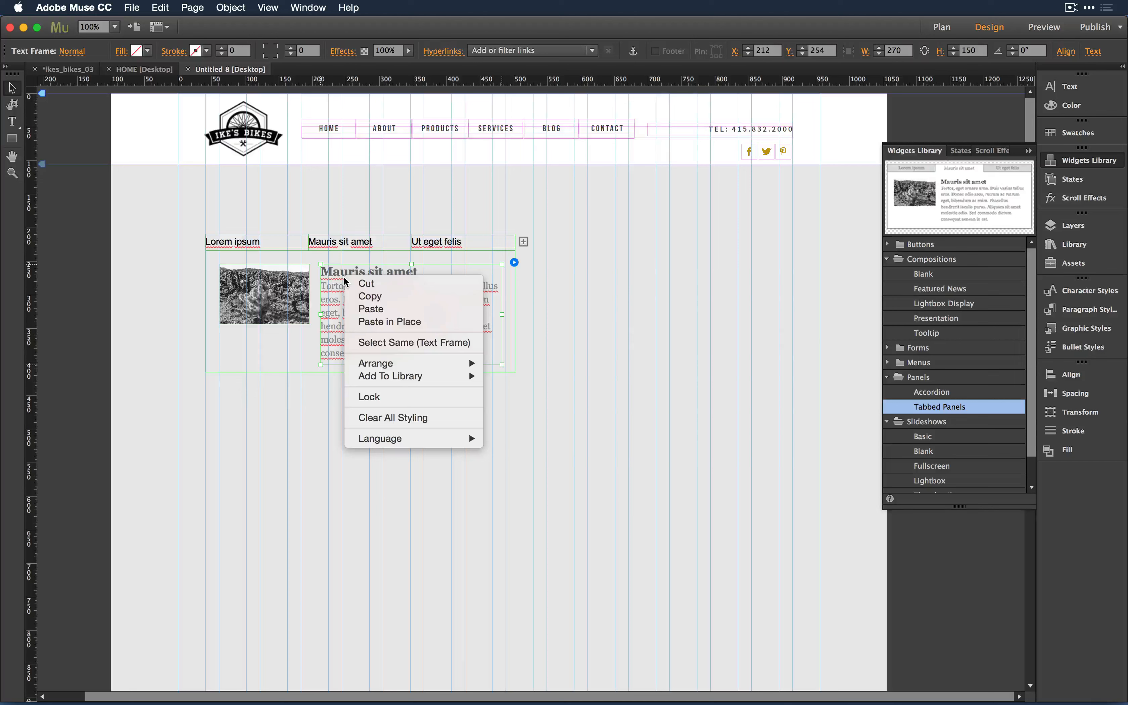
left_click(416, 420)
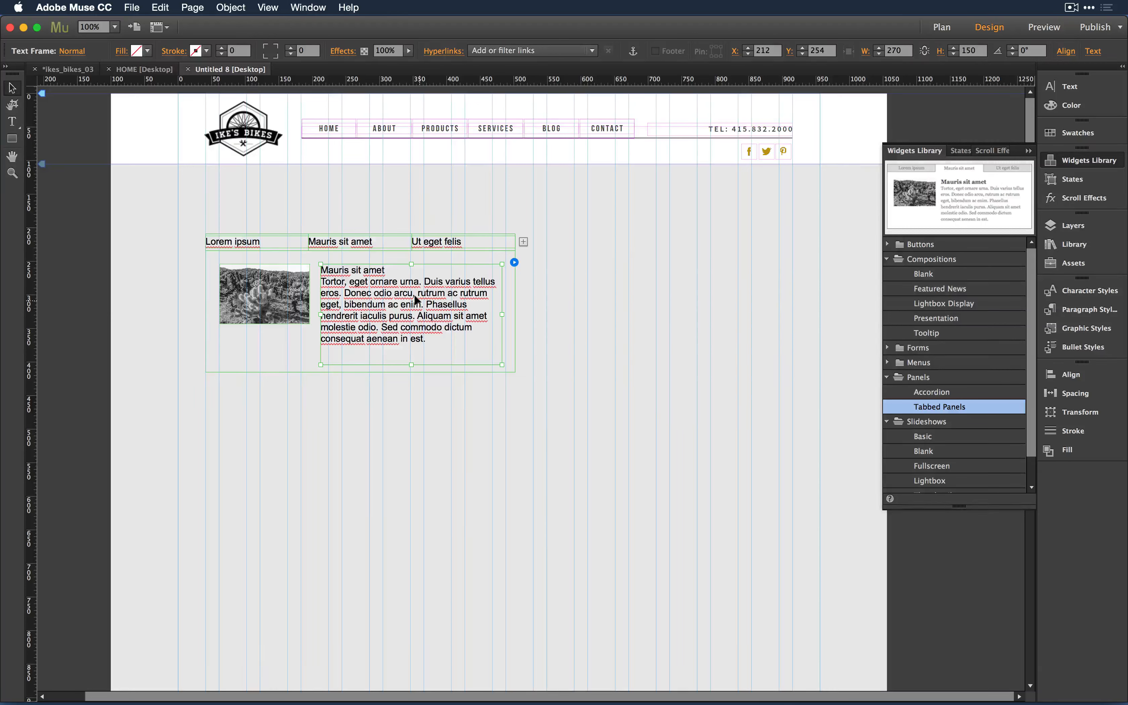
- Bring the Lorem ipsum tab to the front and glance at its tab state options
left_click(230, 241)
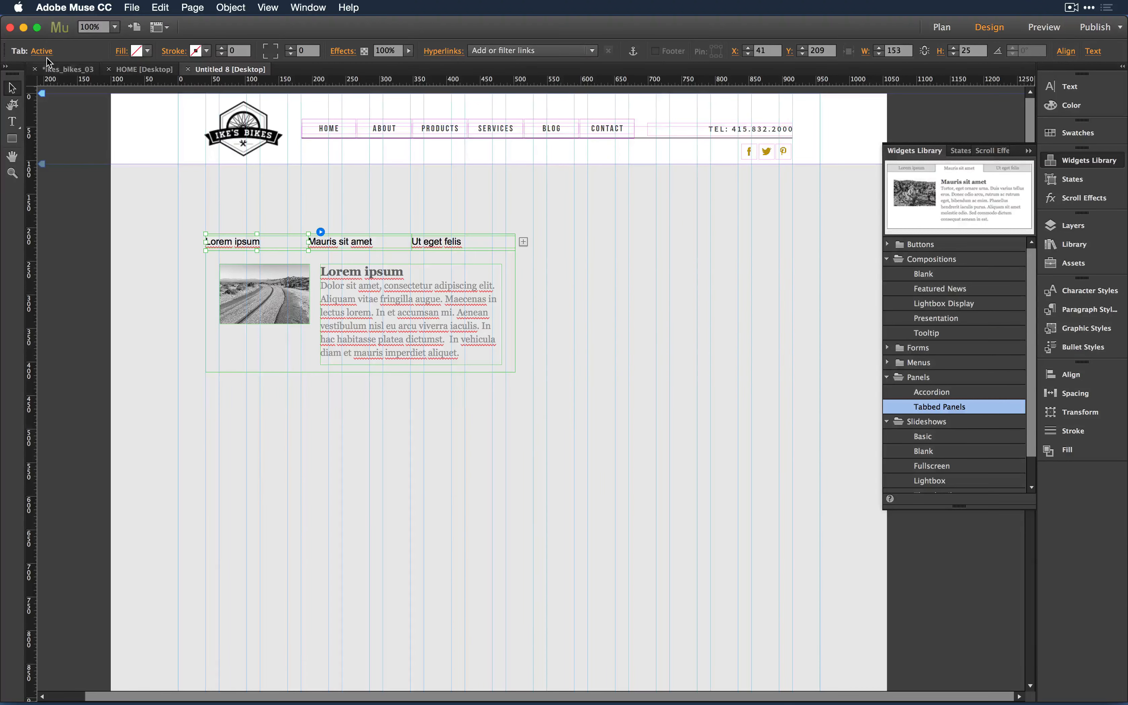
left_click(45, 54)
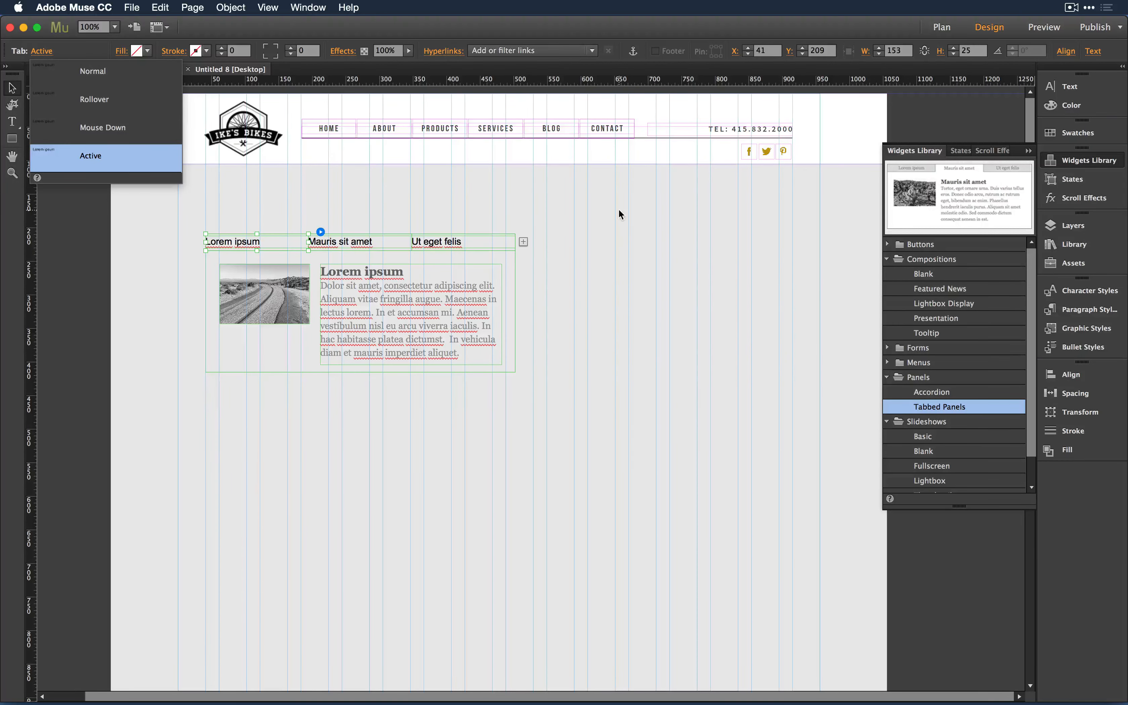
key("Escape")
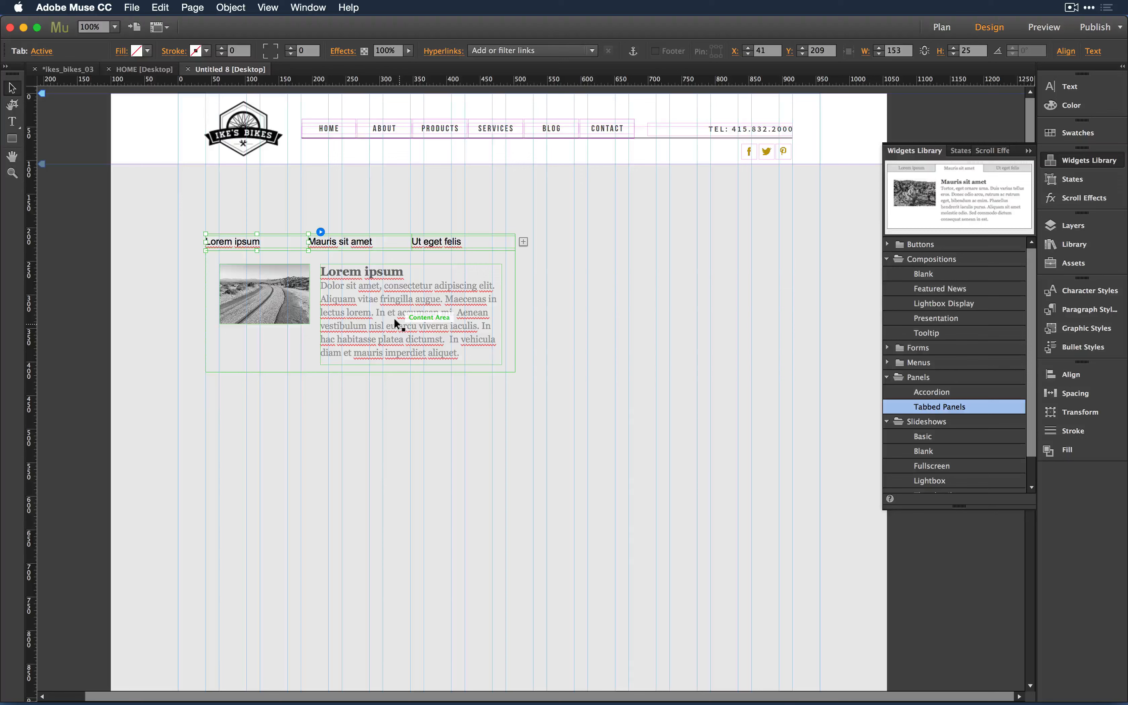
- Add a fourth tab, Ut eget felis2, and widen the panel to 732 px
left_click(357, 242)
left_click(453, 241)
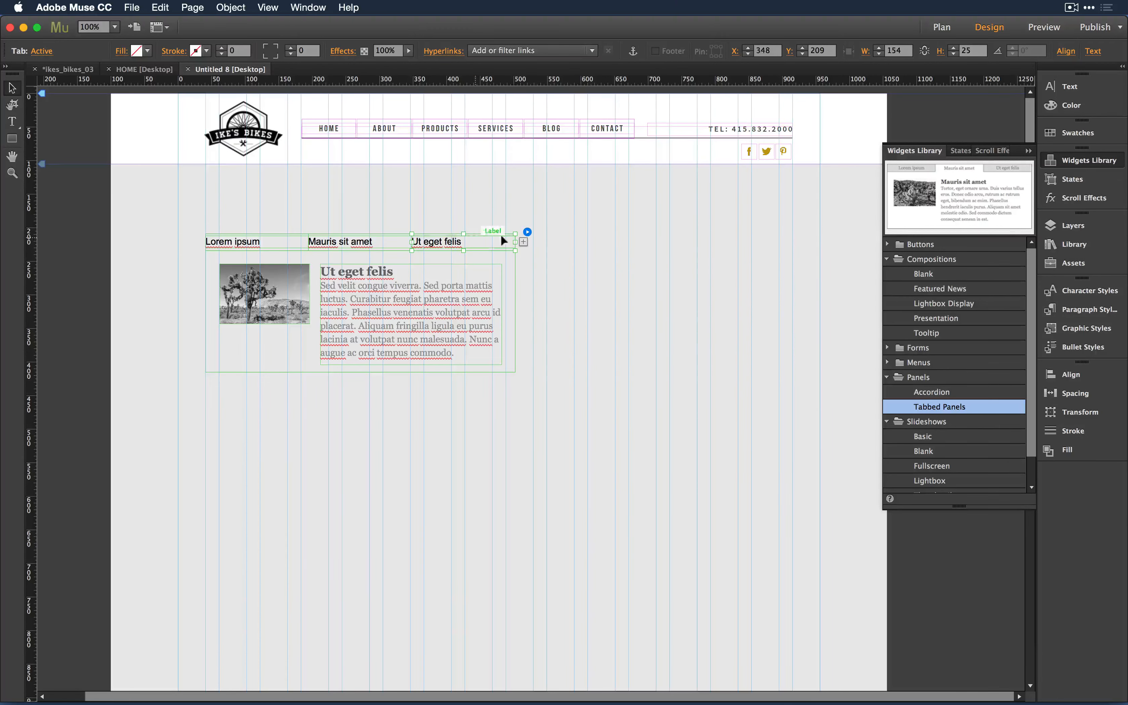
left_click(521, 240)
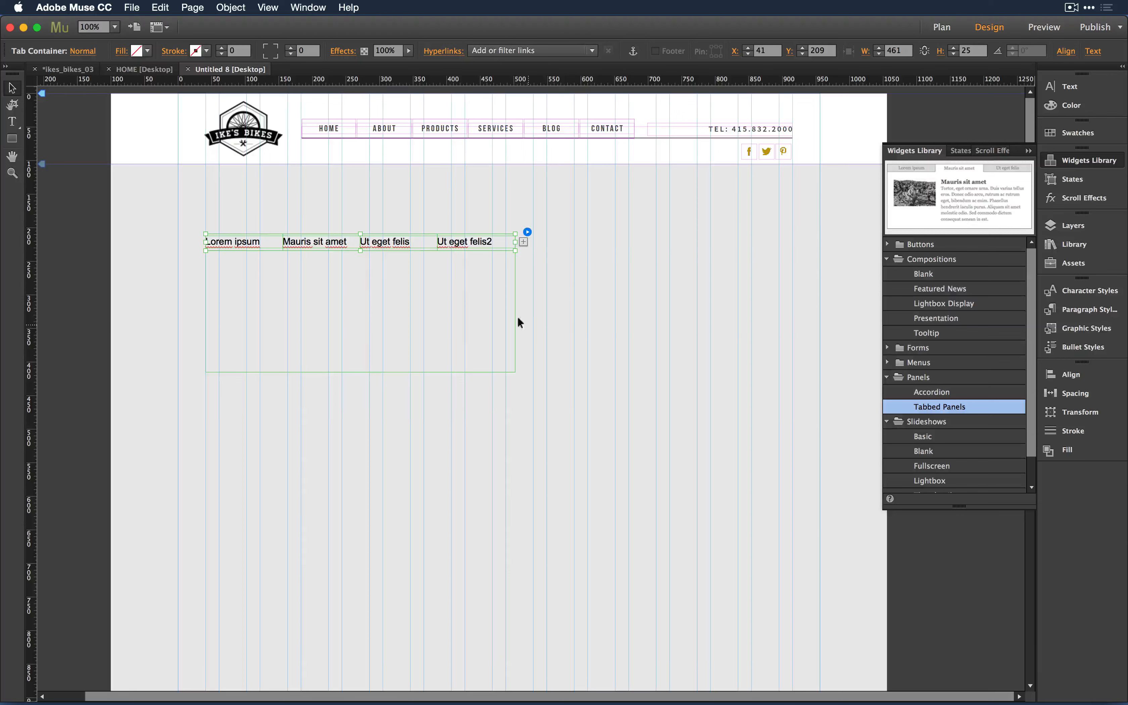
left_click(478, 310)
left_click_drag(515, 310, 600, 312)
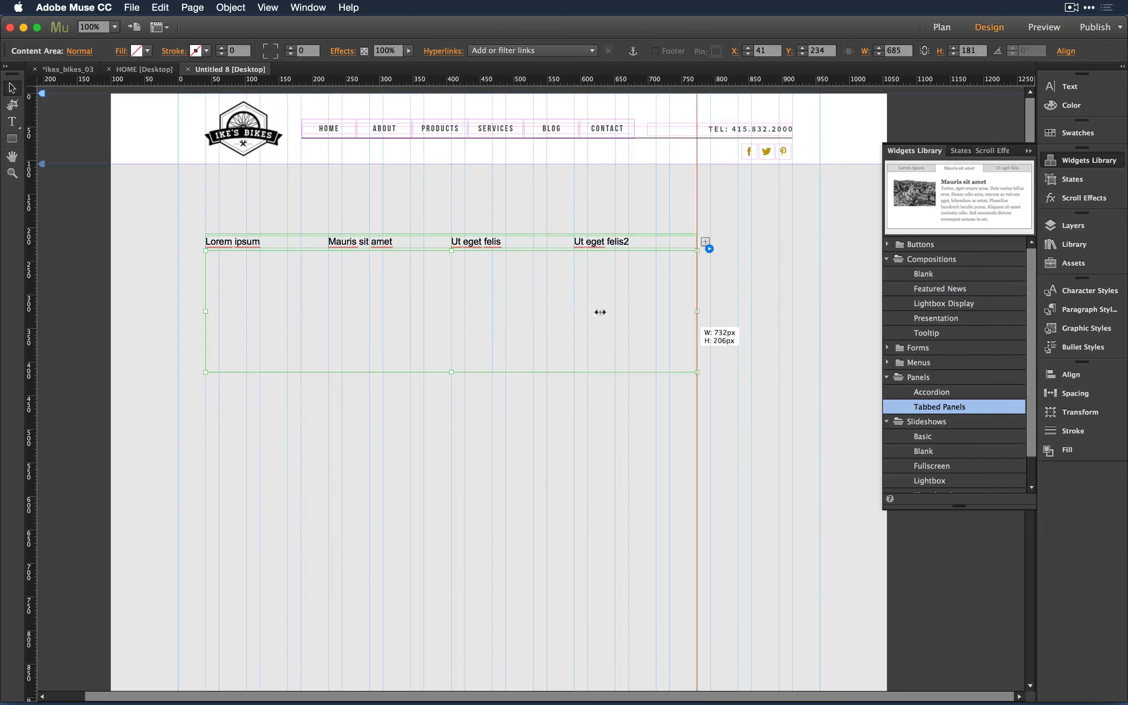
- Switch back to the Lorem ipsum tab and select its text frame
left_click(492, 238)
left_click(381, 238)
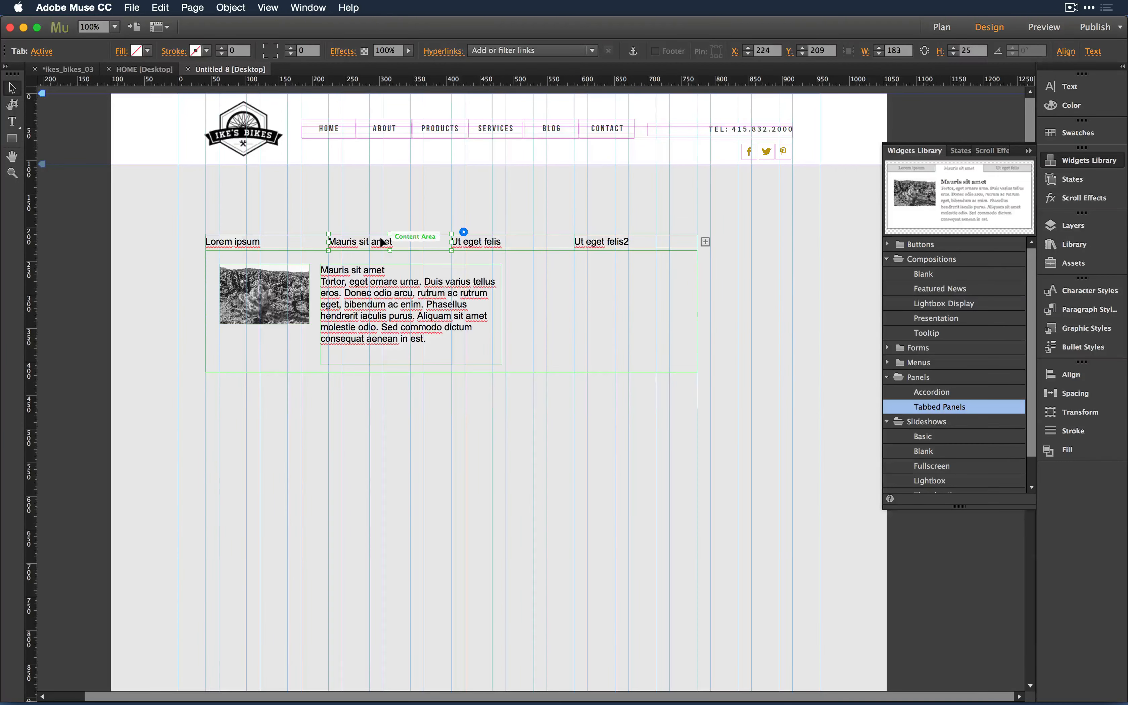
left_click(259, 239)
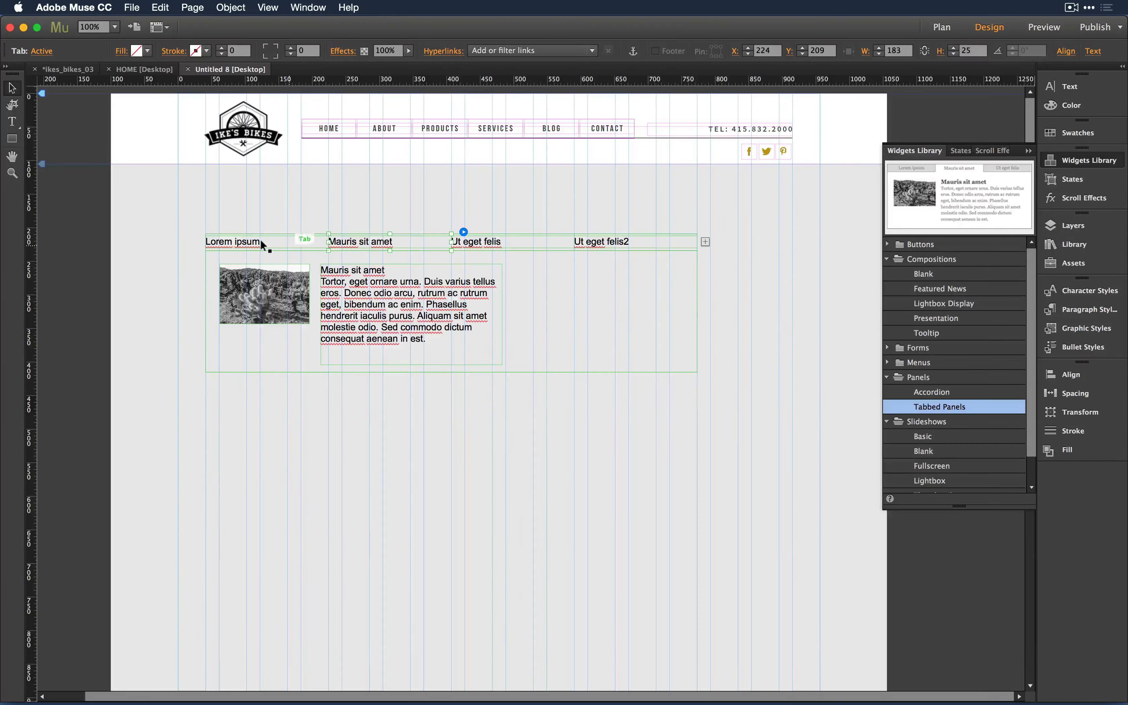
left_click(260, 292)
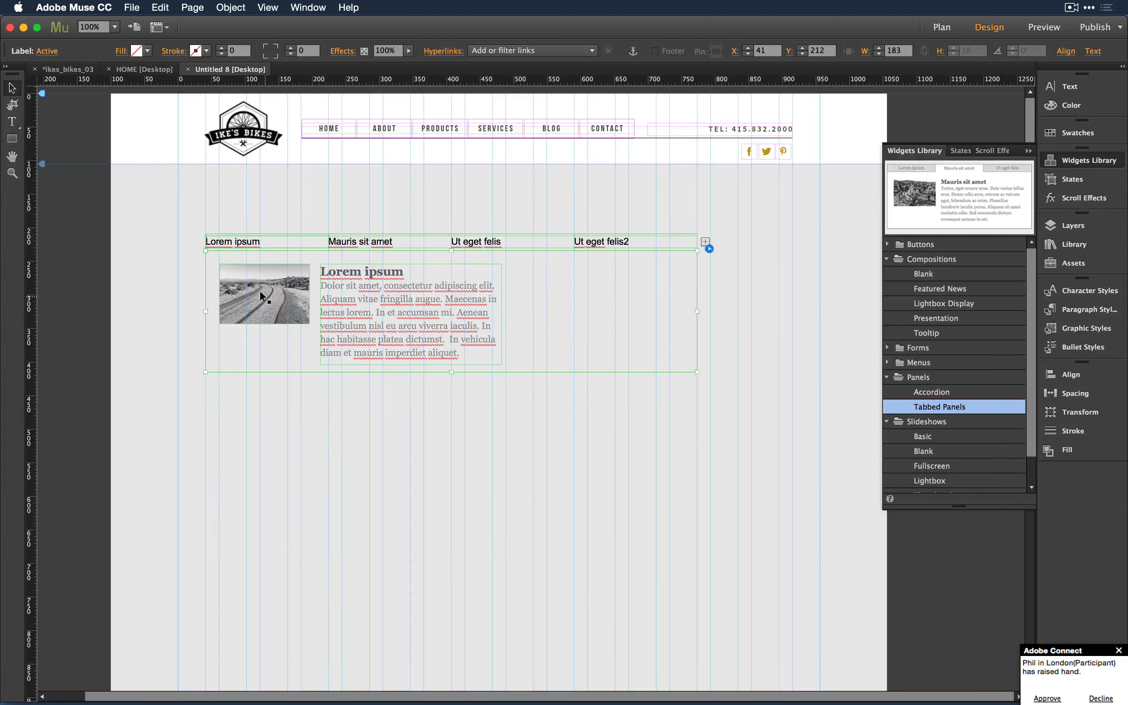
left_click(347, 287)
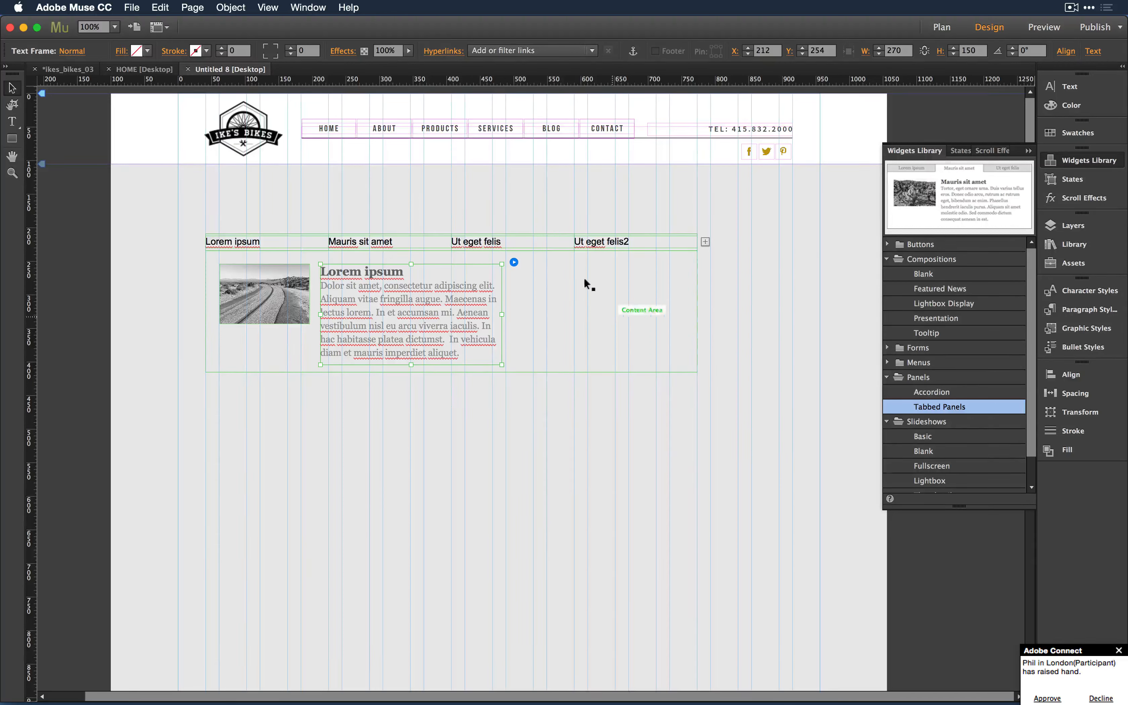
- Apply Clear Widget Contents to the tabbed panel, leaving one empty Lorem ipsum tab
right_click(532, 279)
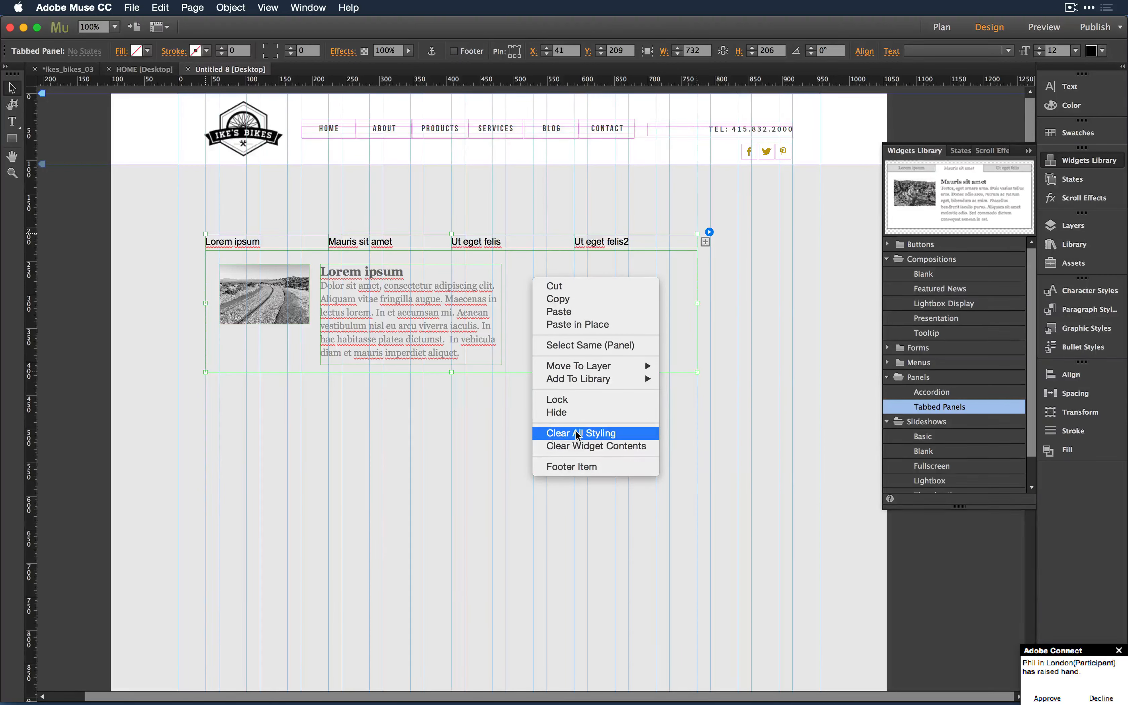
left_click(562, 447)
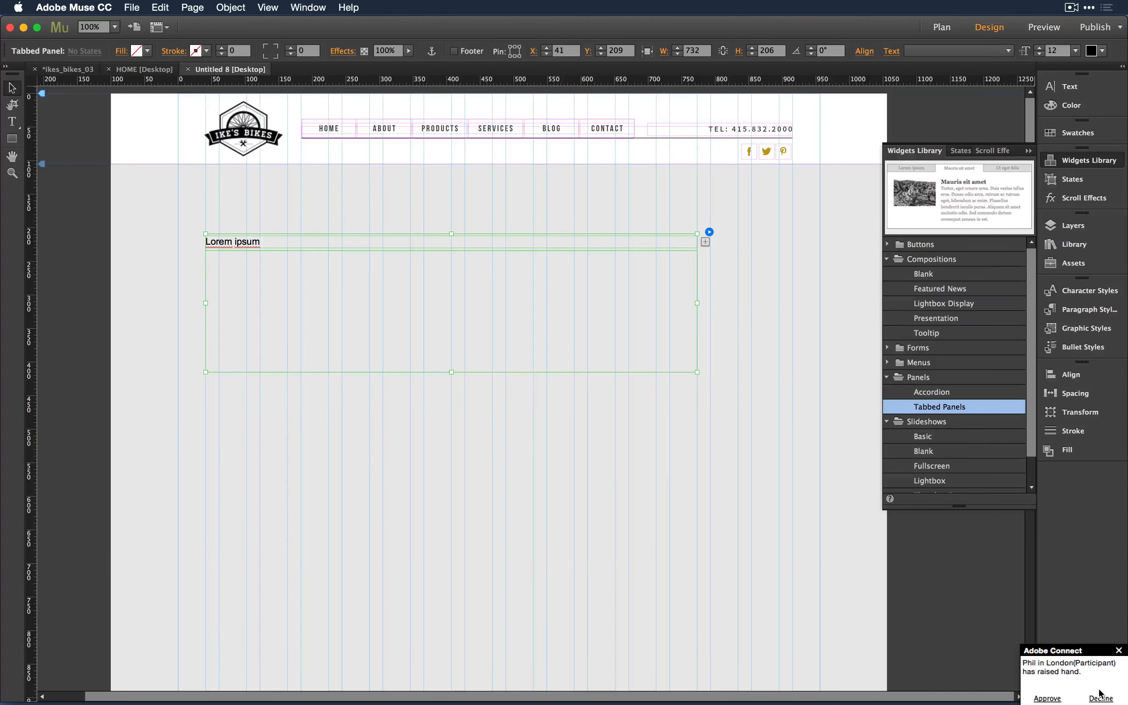
left_click(1047, 699)
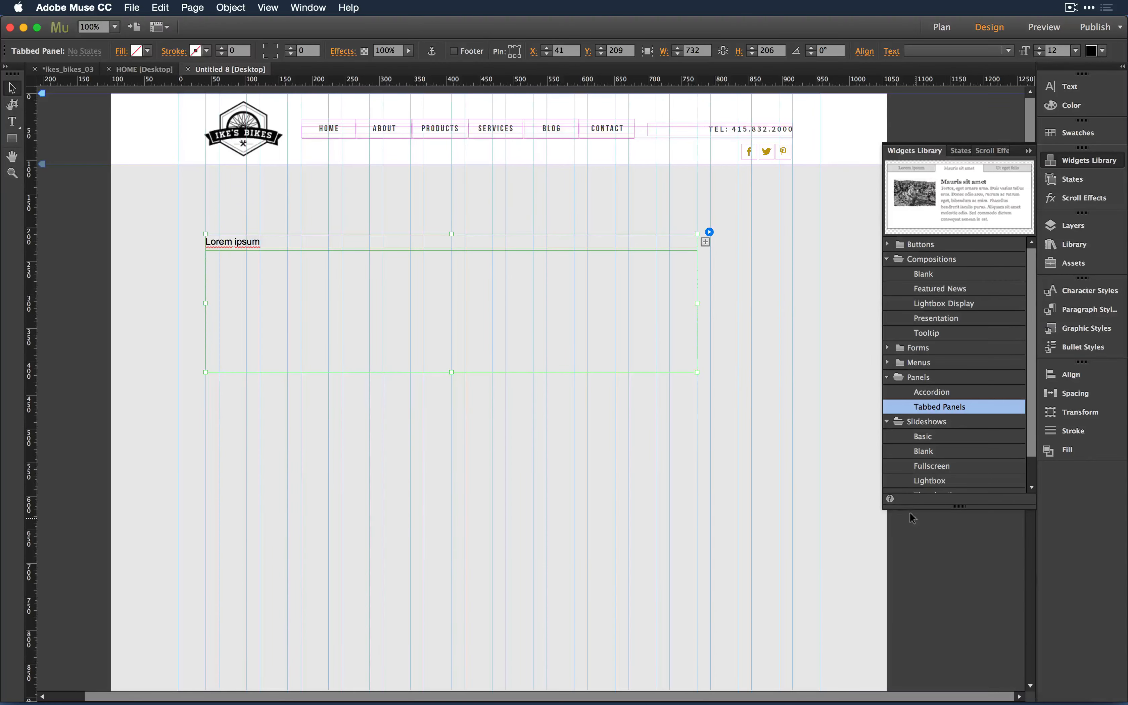
key("super+Tab")
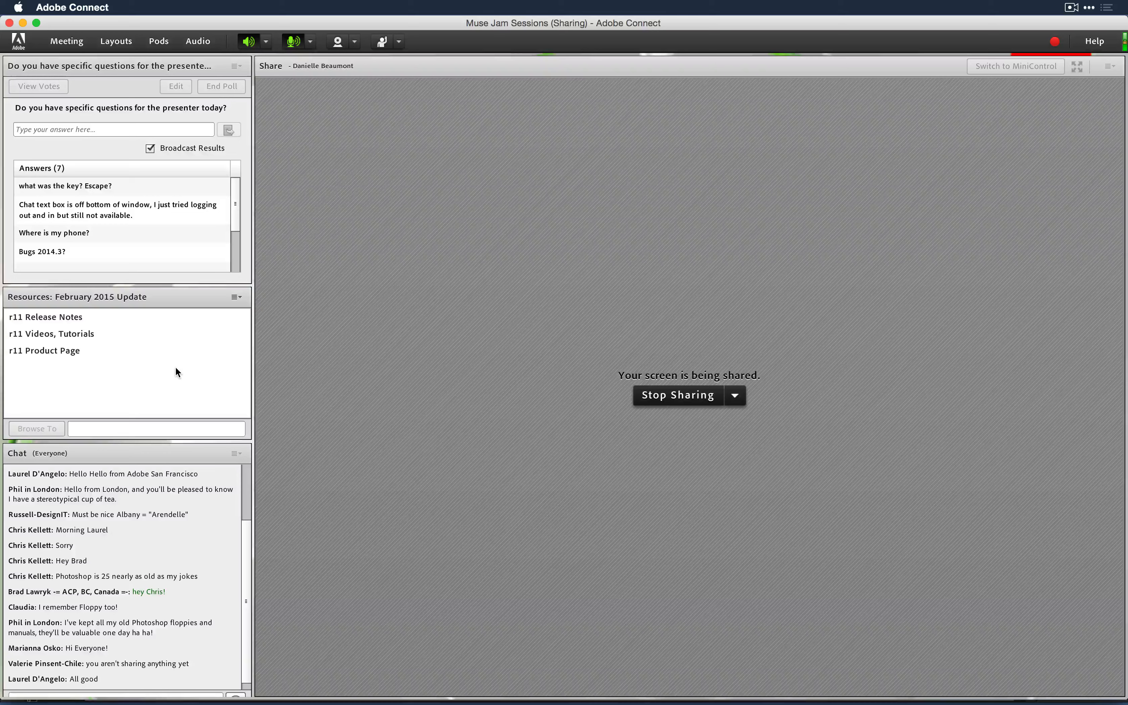
key("super+Tab")
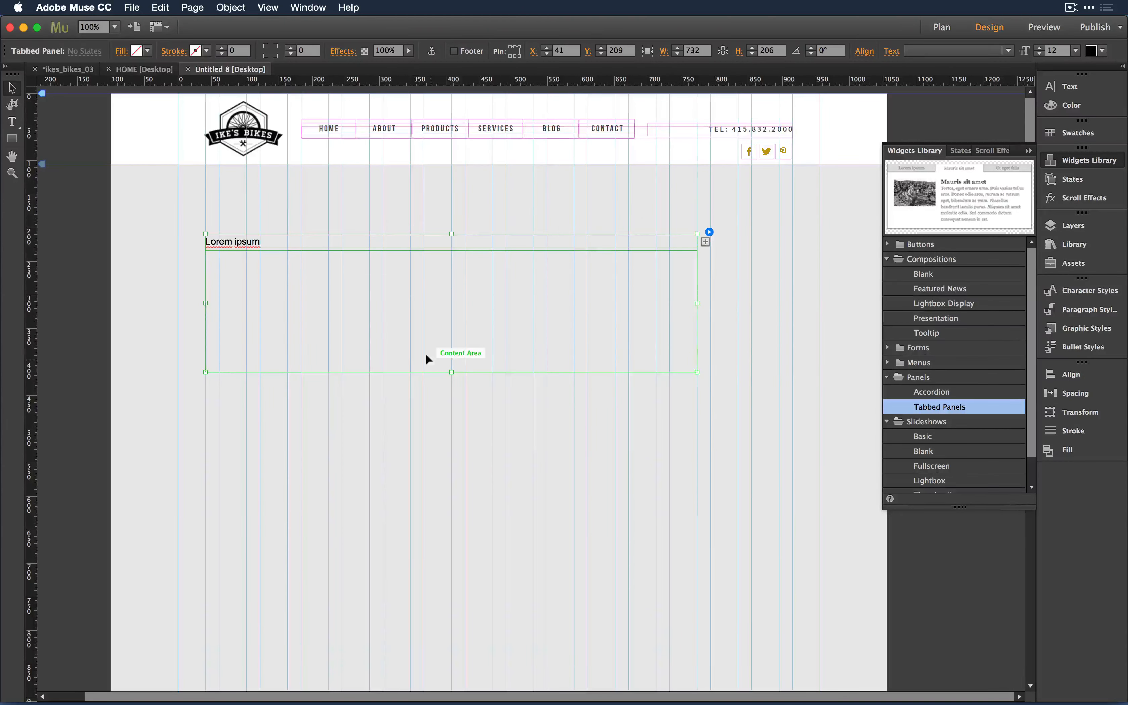
- Set the Lorem ipsum label to Source Serif Pro Black 24 pt and fill the tab green (8FC740)
left_click(241, 240)
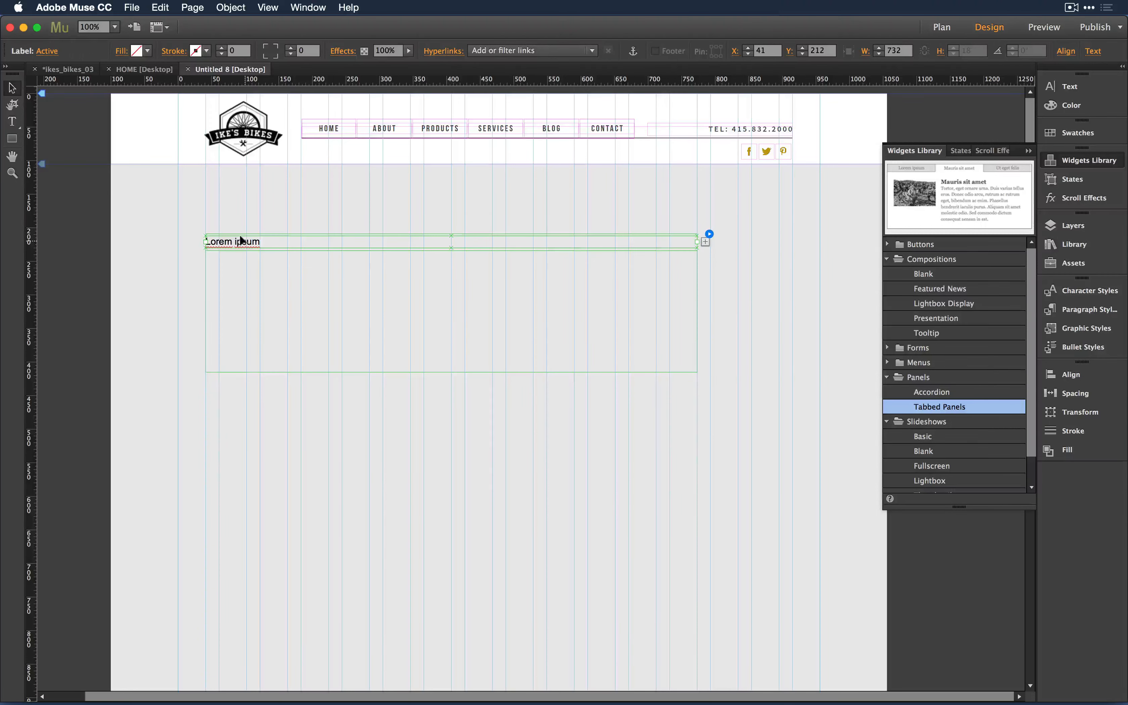
double_click(242, 240)
key("super+a")
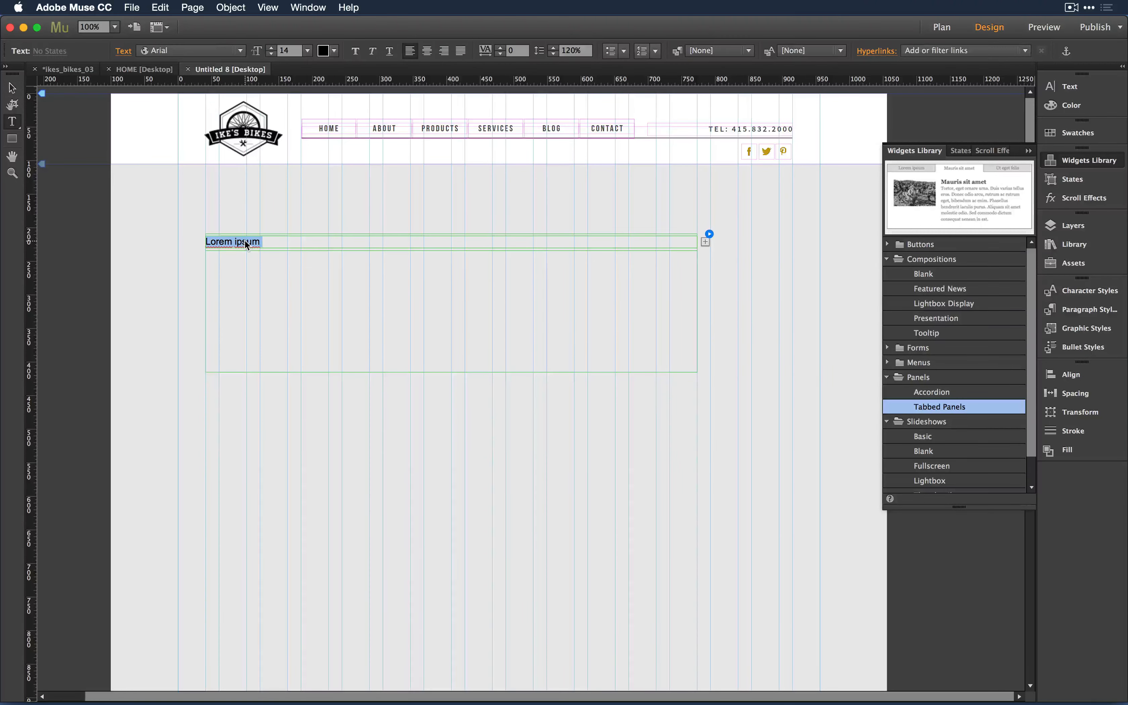
left_click(205, 51)
mouse_move(293, 206)
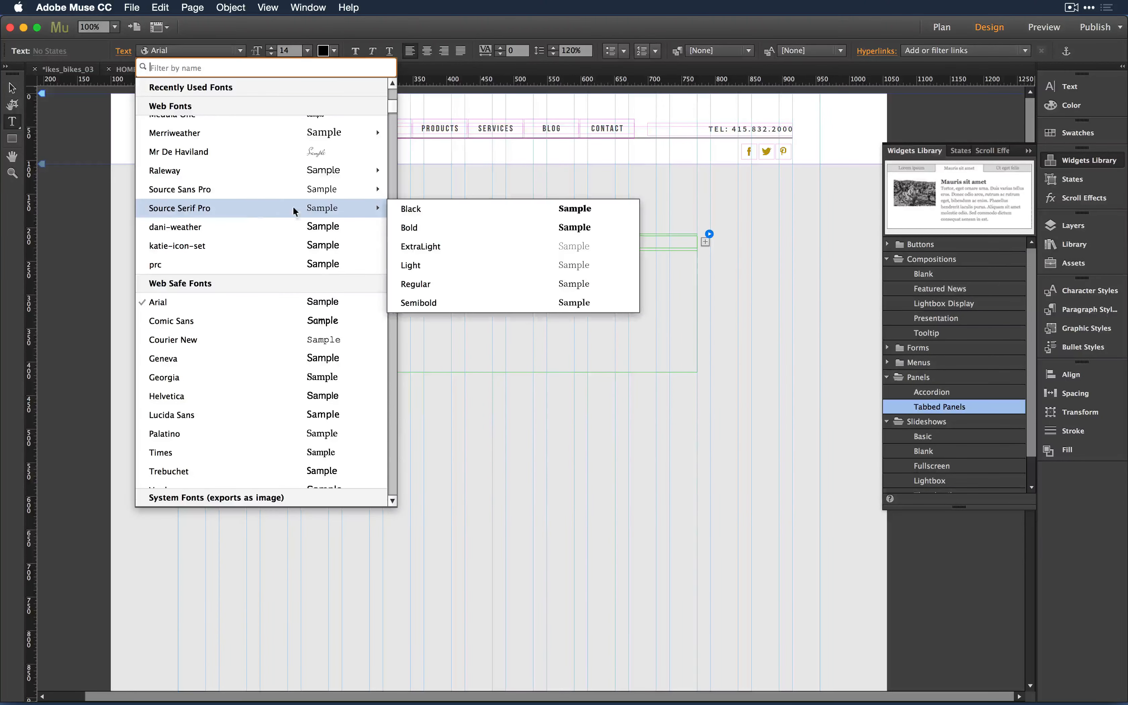
left_click(495, 211)
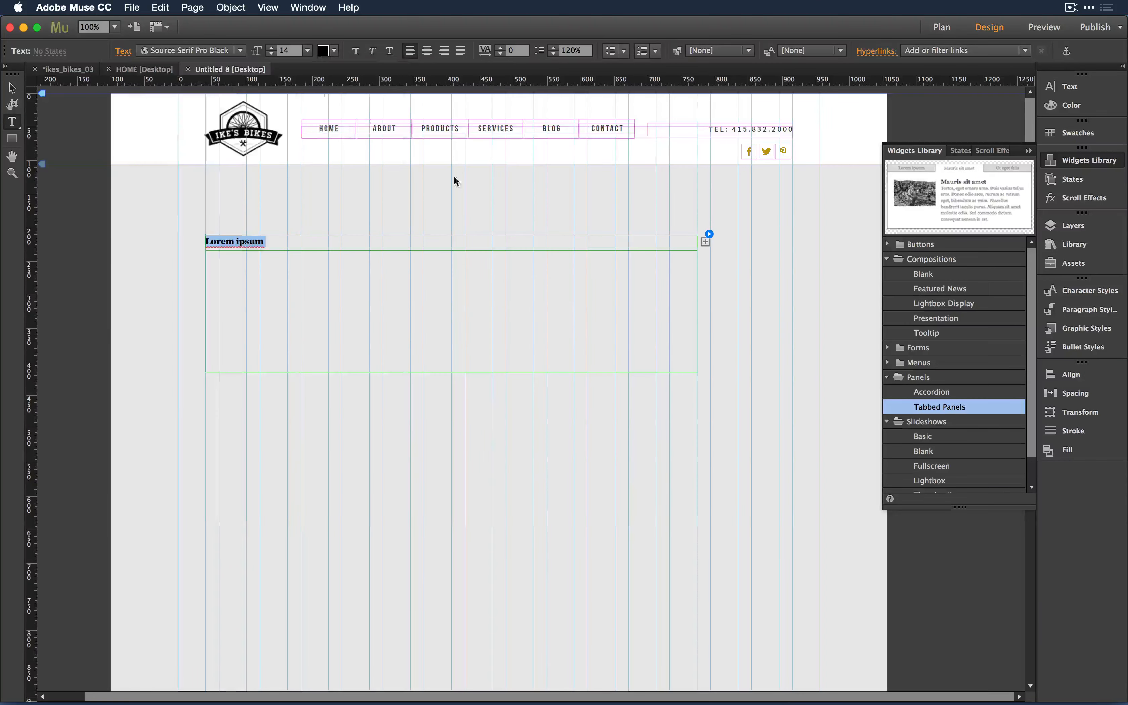
key("super+shift+period")
key("super+shift+period")
key("super+shift+period")
key("super+shift+period")
key("super+shift+period")
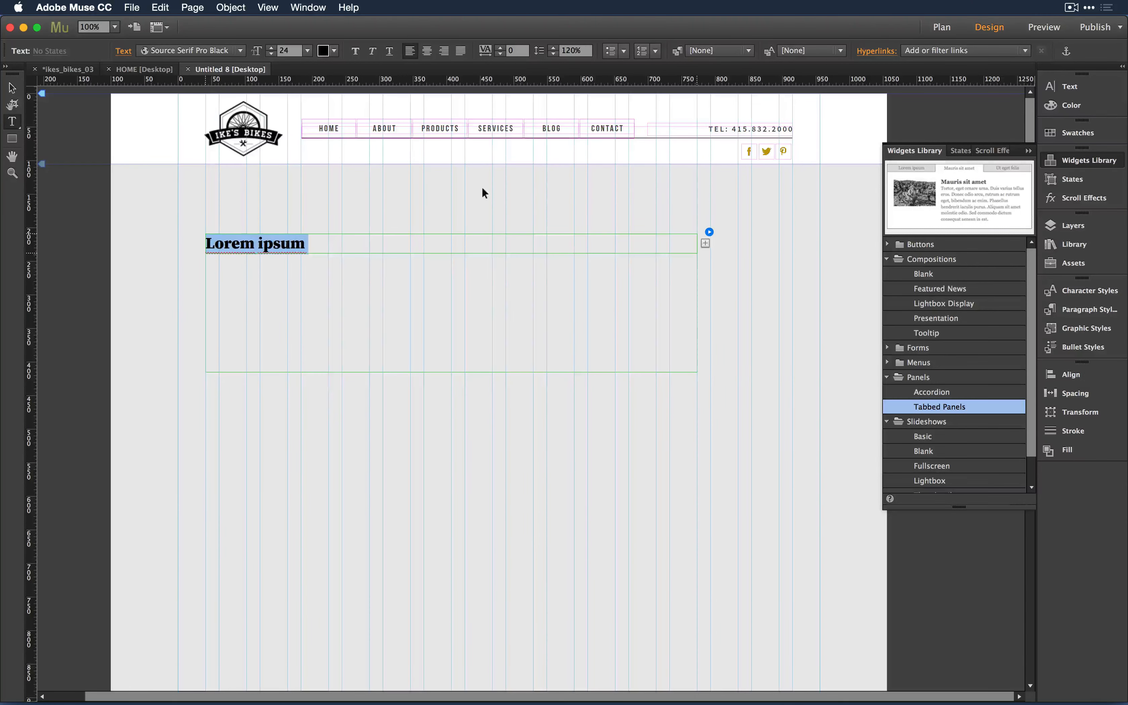
key("Escape")
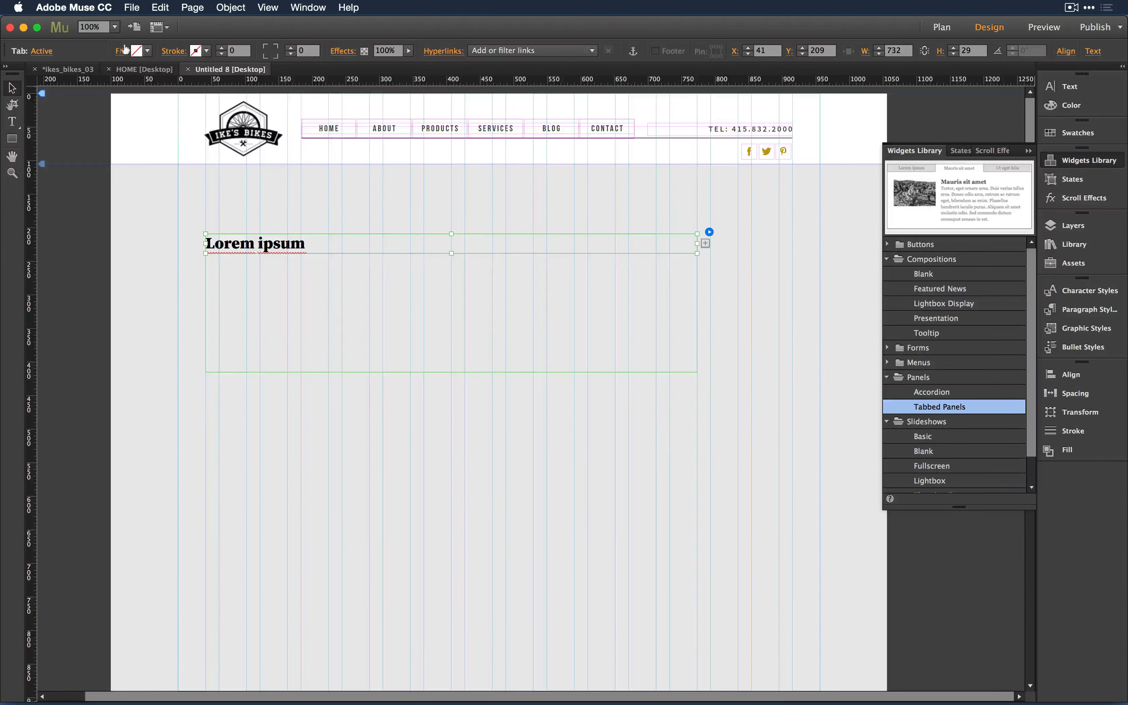
left_click(136, 50)
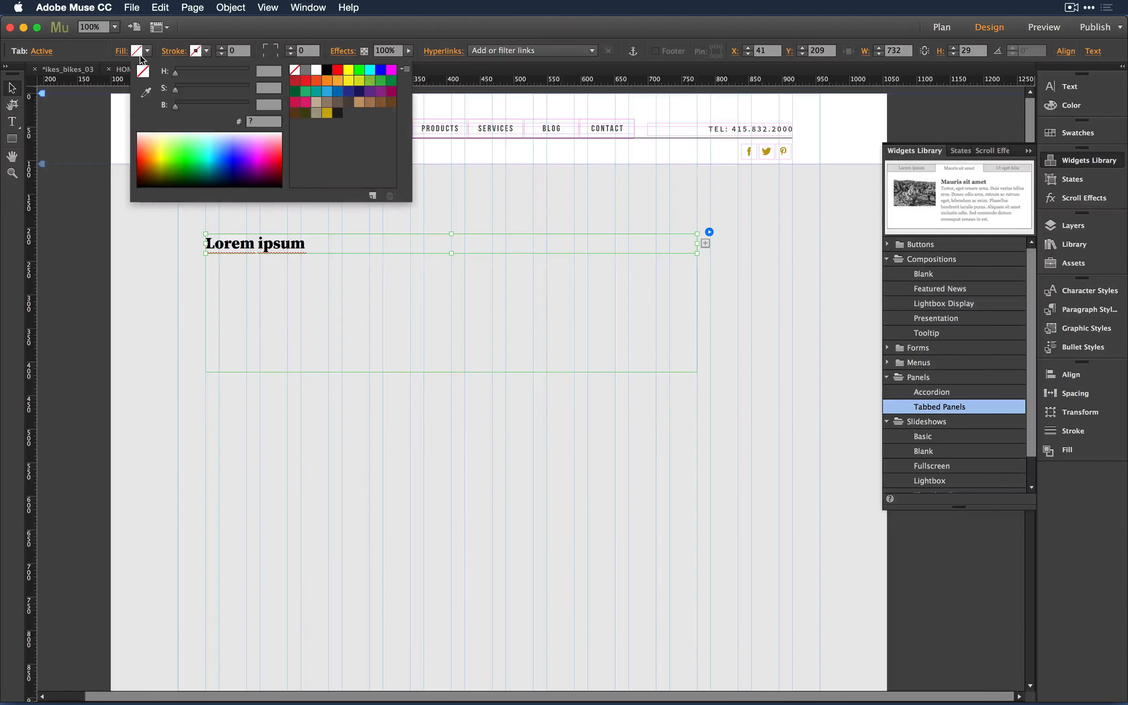
left_click(371, 81)
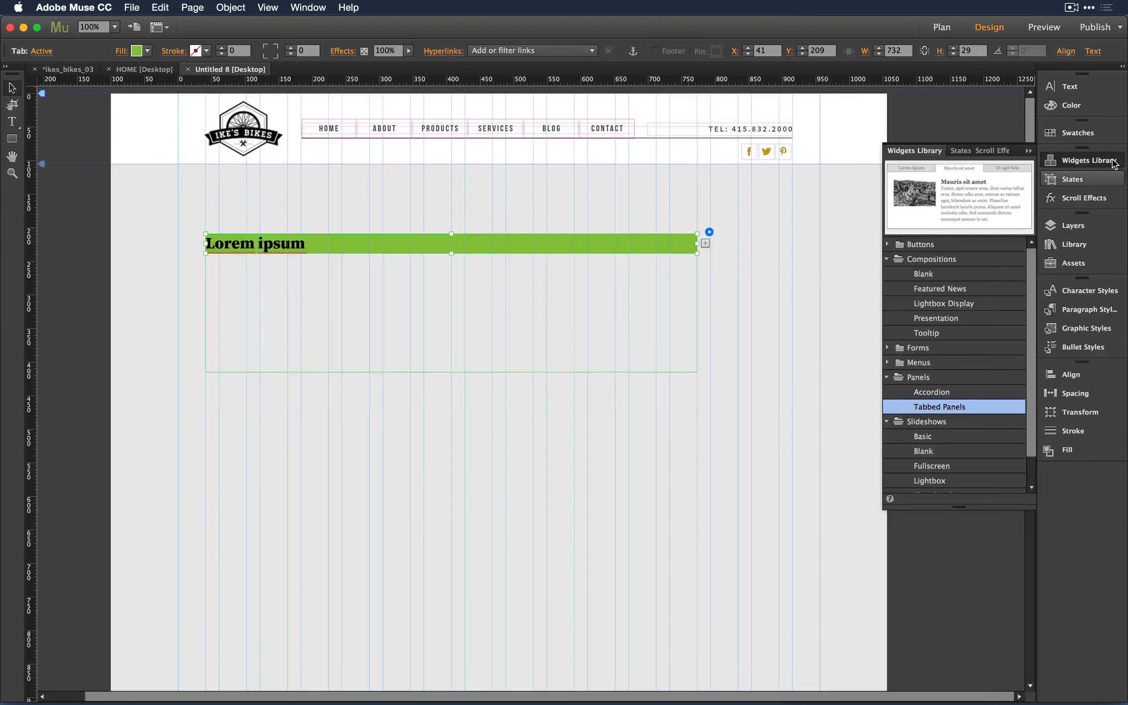
- In the Spacing panel, unlink padding and raise the tab's left padding to 12 px
left_click(327, 5)
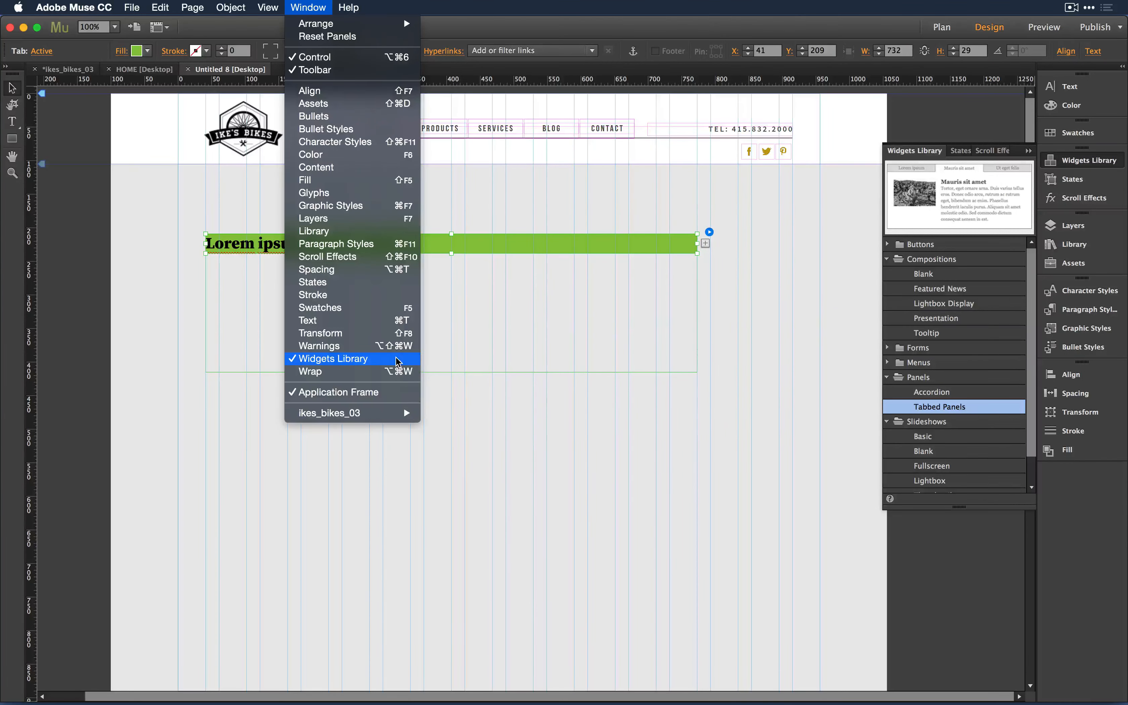
left_click(396, 269)
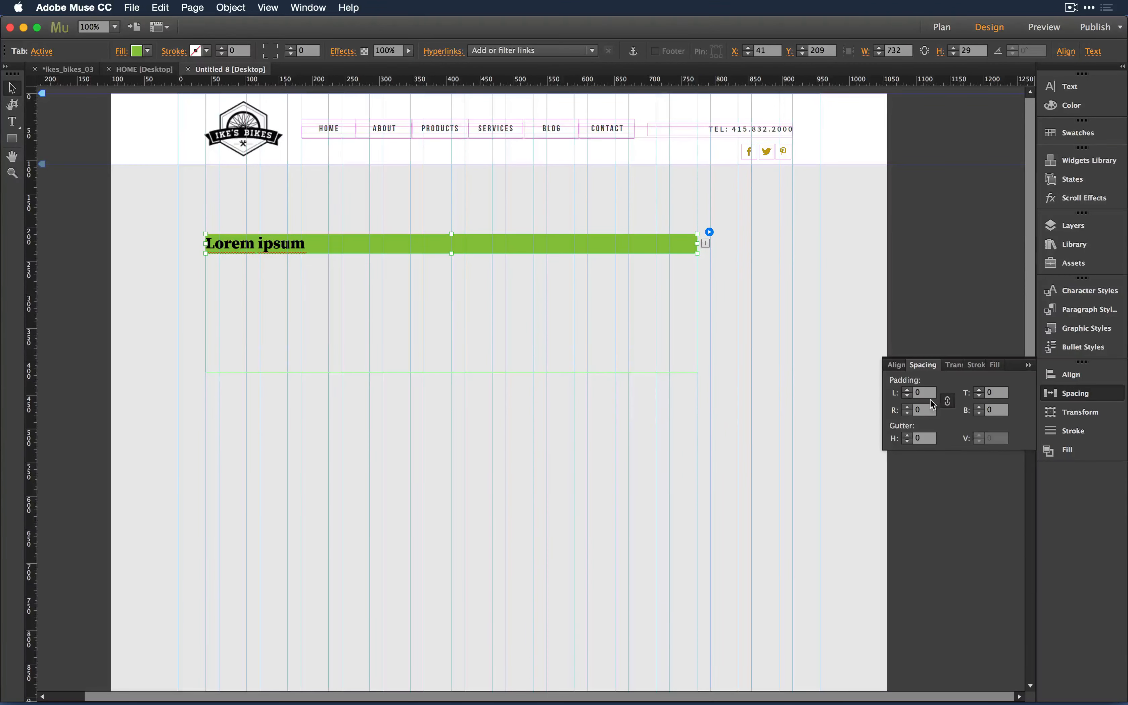
left_click(948, 400)
left_click(907, 390)
left_click(907, 390)
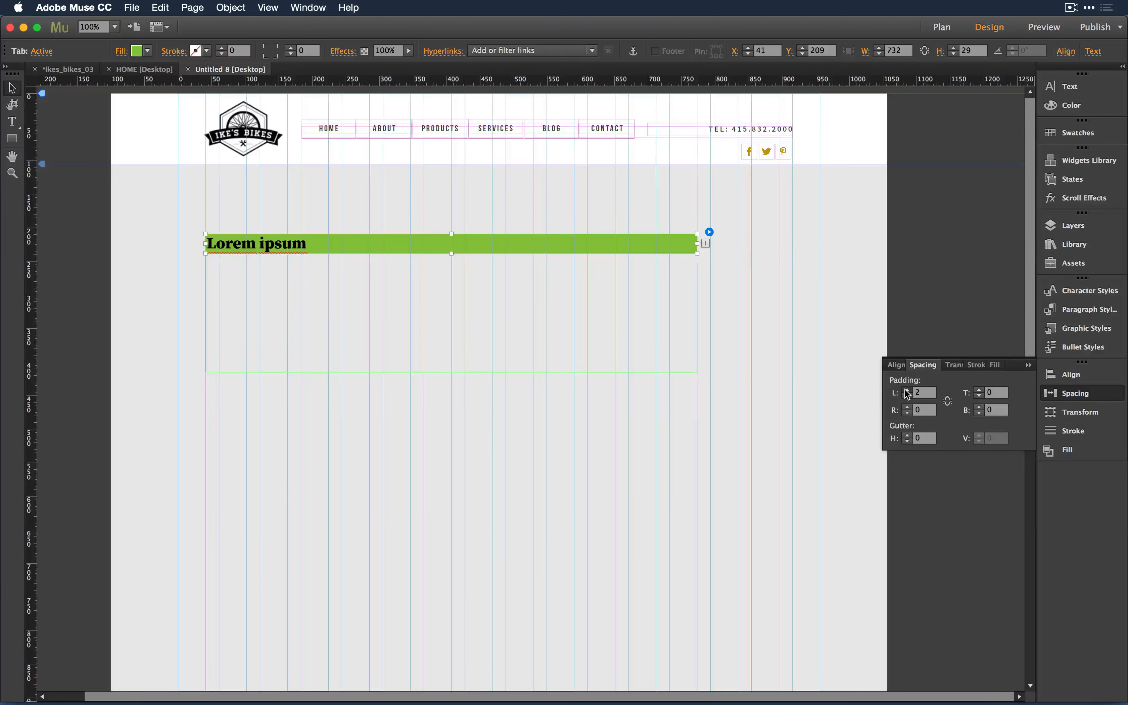
left_click(907, 390)
left_click(907, 390)
left_click(907, 390)
left_click(908, 389)
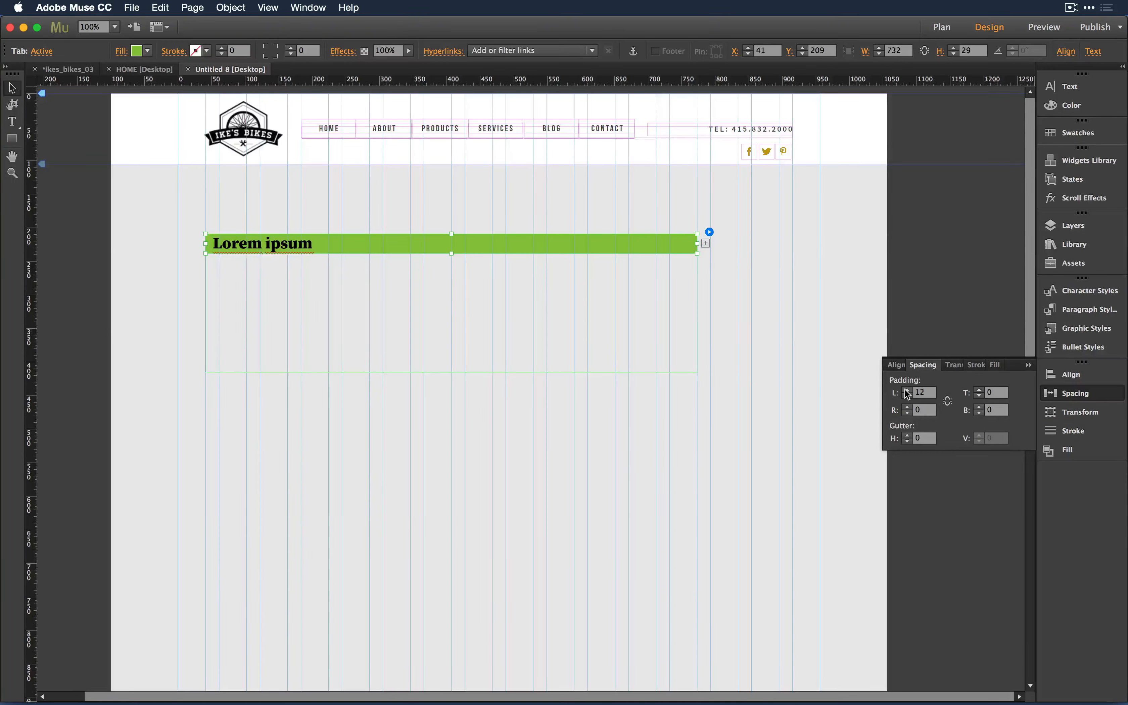
left_click(907, 390)
left_click(907, 390)
left_click(658, 259)
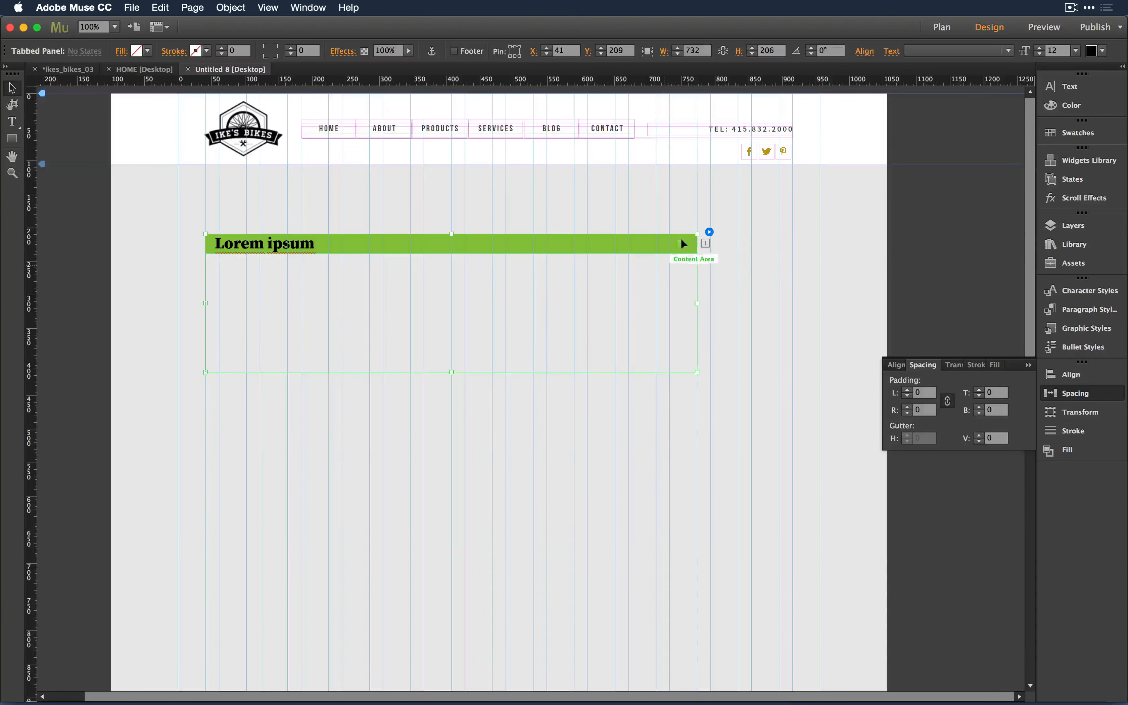
- Narrow the content area to about 275 px and check the tab container's options
left_click(689, 292)
left_click_drag(696, 312, 390, 309)
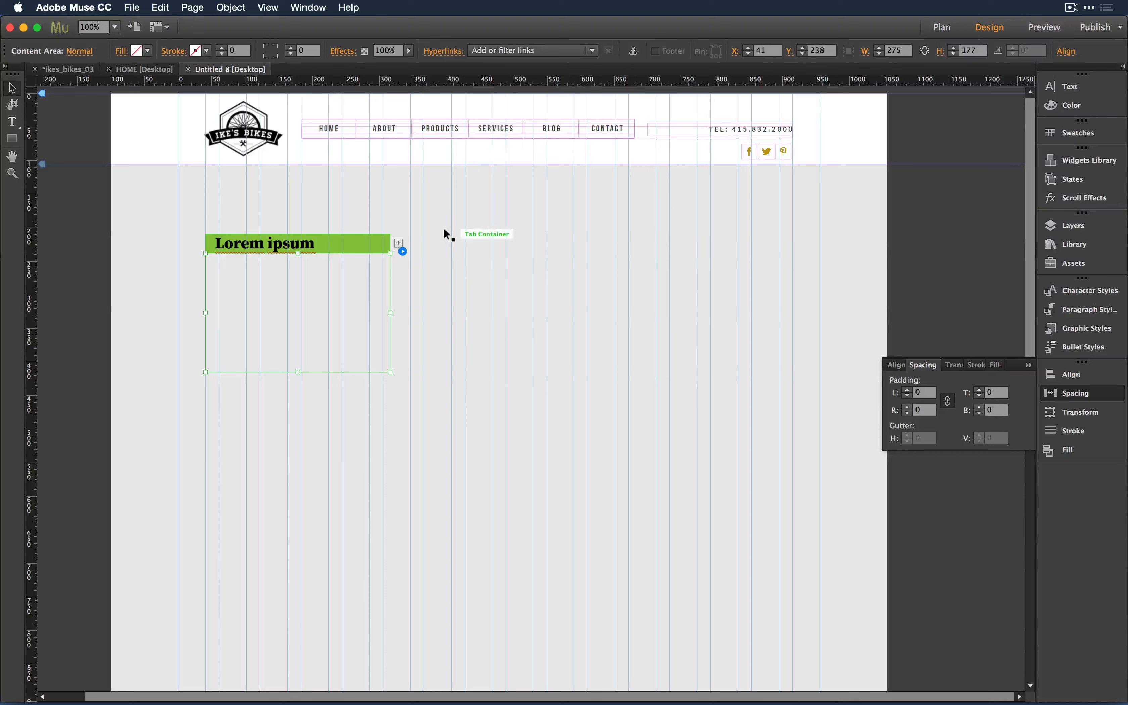
left_click(343, 244)
left_click(403, 232)
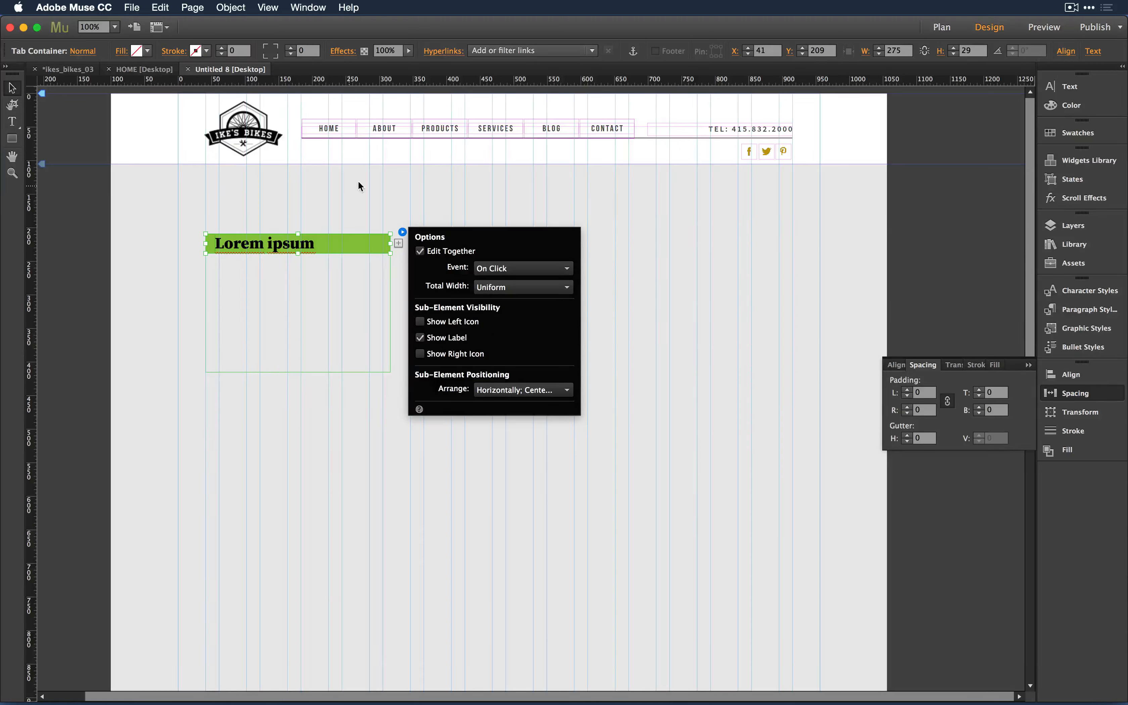
left_click(354, 198)
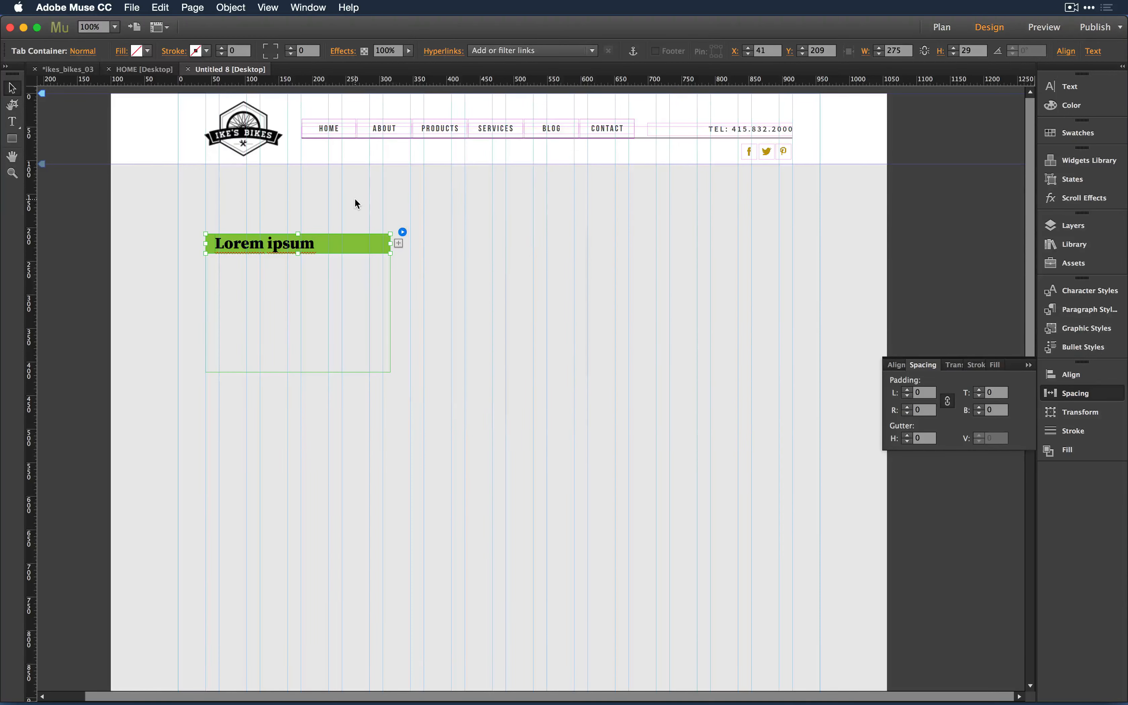
- Review the Options flyout for the whole panel and the Lorem ipsum tab, then deselect
left_click(342, 287)
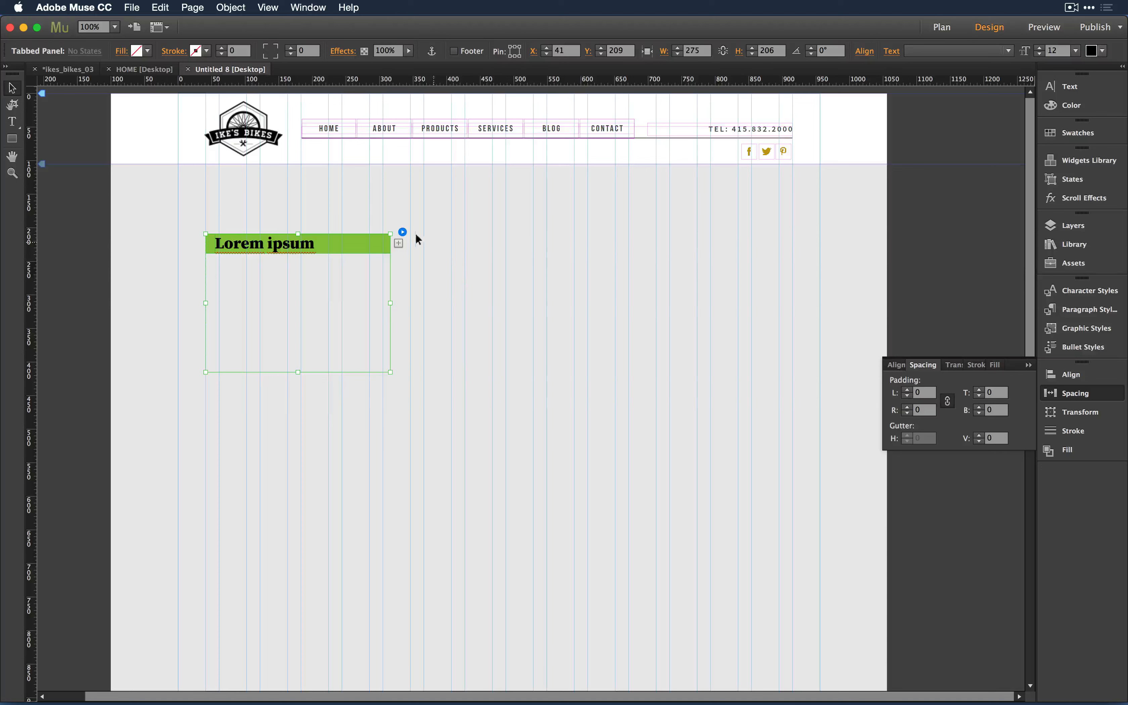
left_click(402, 231)
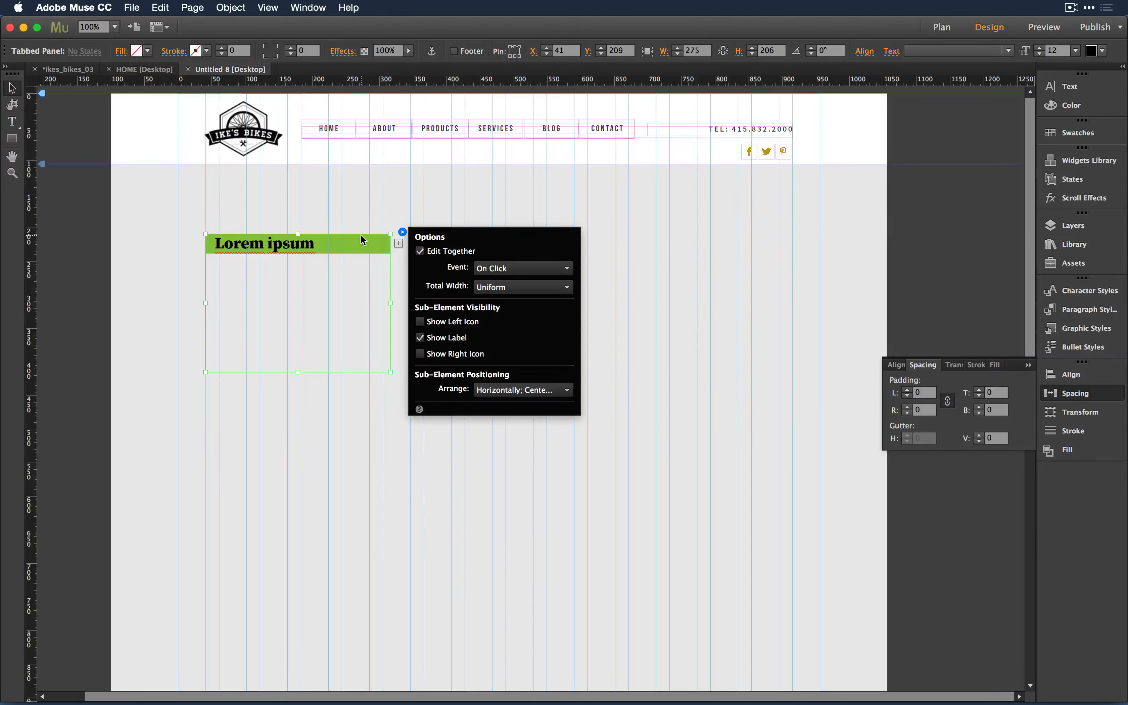
left_click(363, 240)
left_click(402, 232)
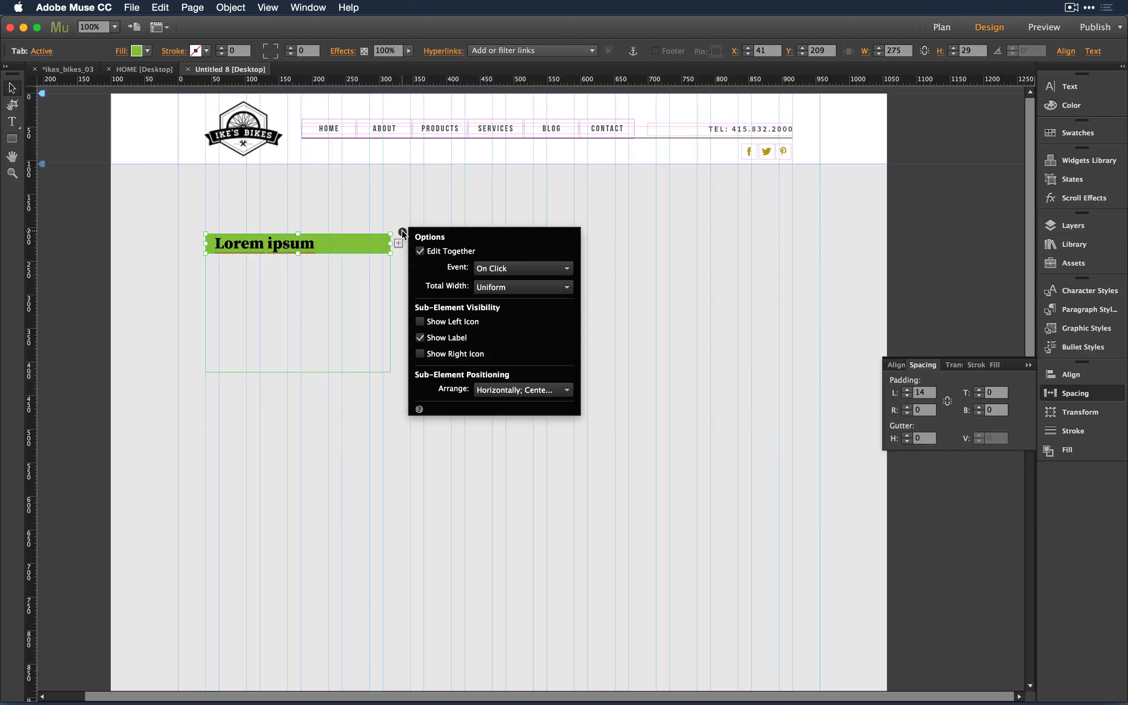
left_click(352, 207)
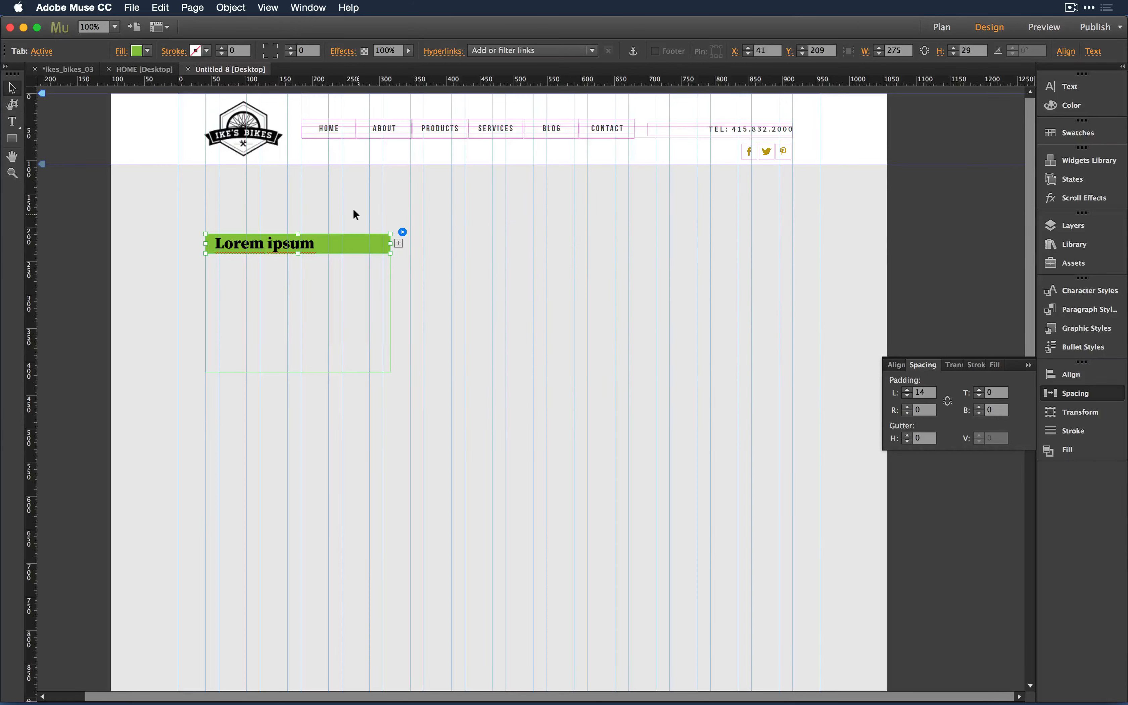
left_click(342, 205)
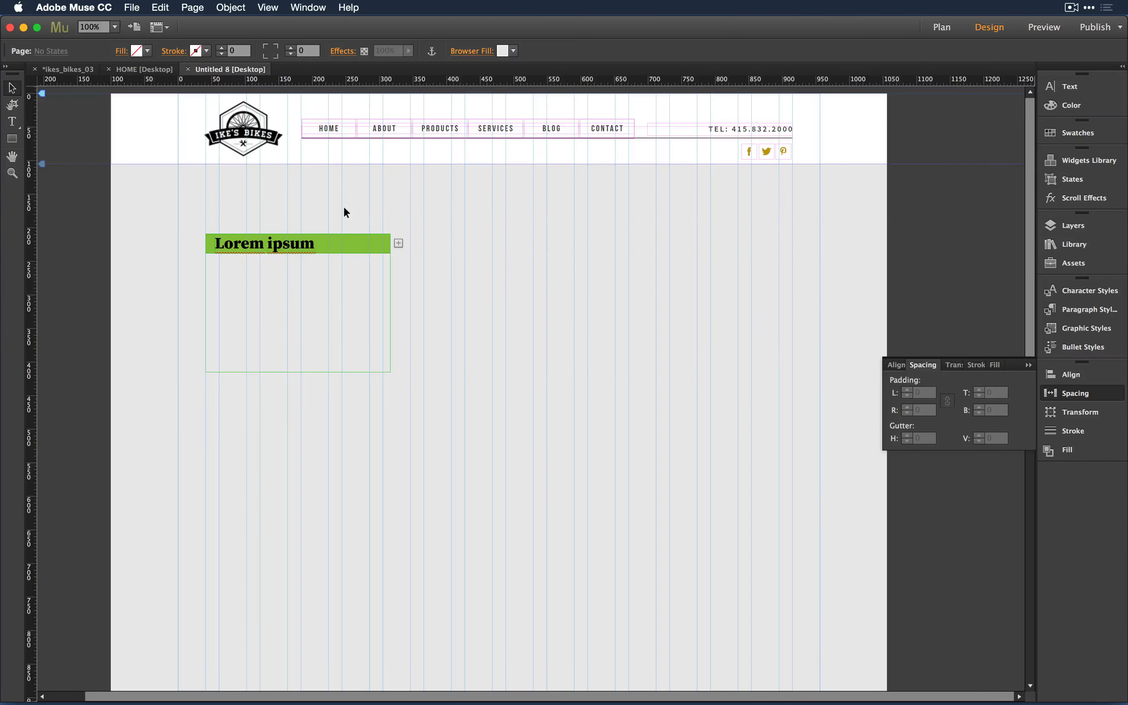
- Make the tab header 45 px tall and add a second tab, Lorem ipsum 2
left_click(339, 236)
left_click(323, 243)
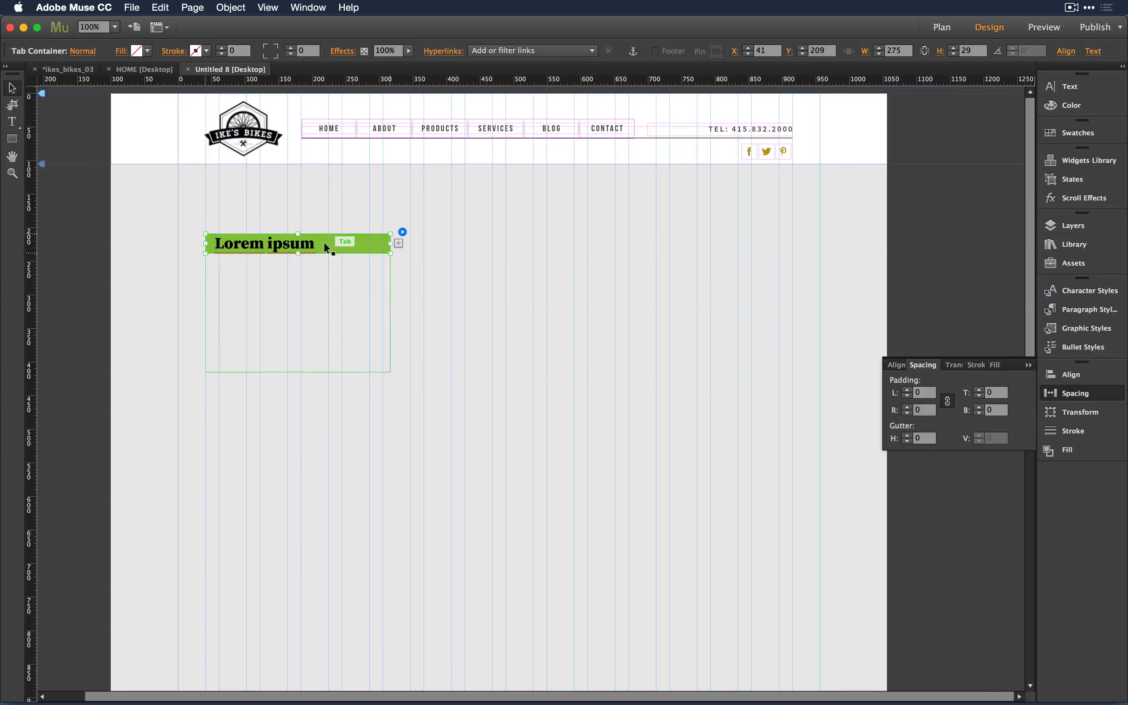
left_click_drag(295, 252, 295, 264)
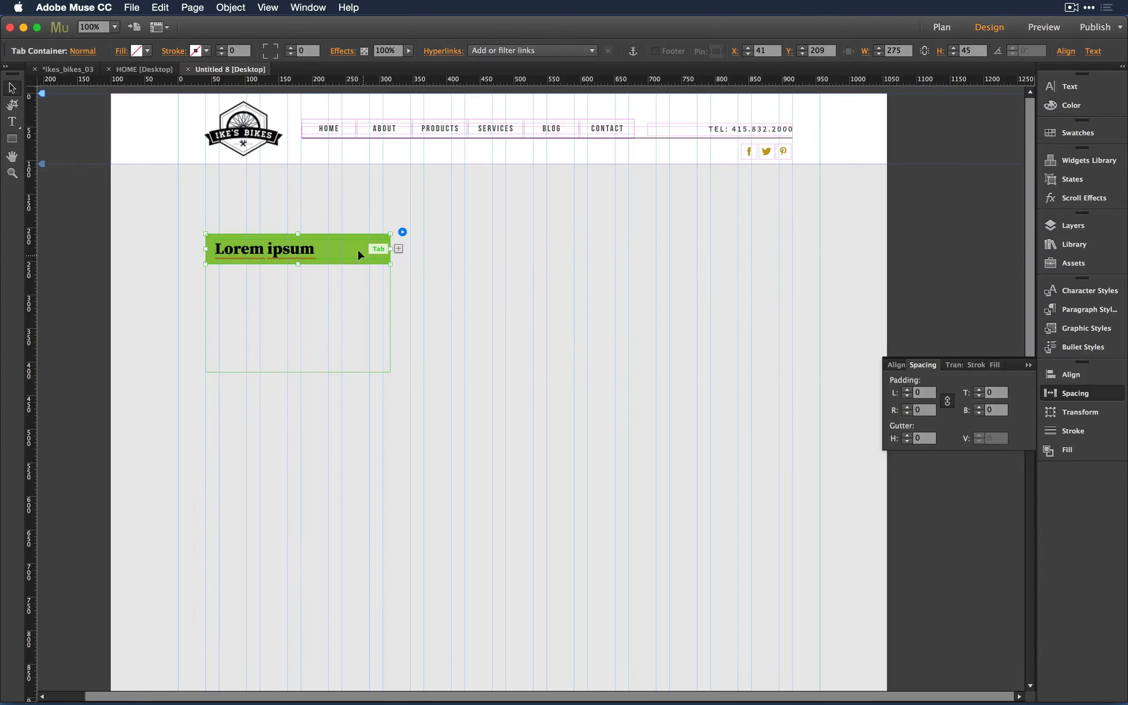
left_click(398, 249)
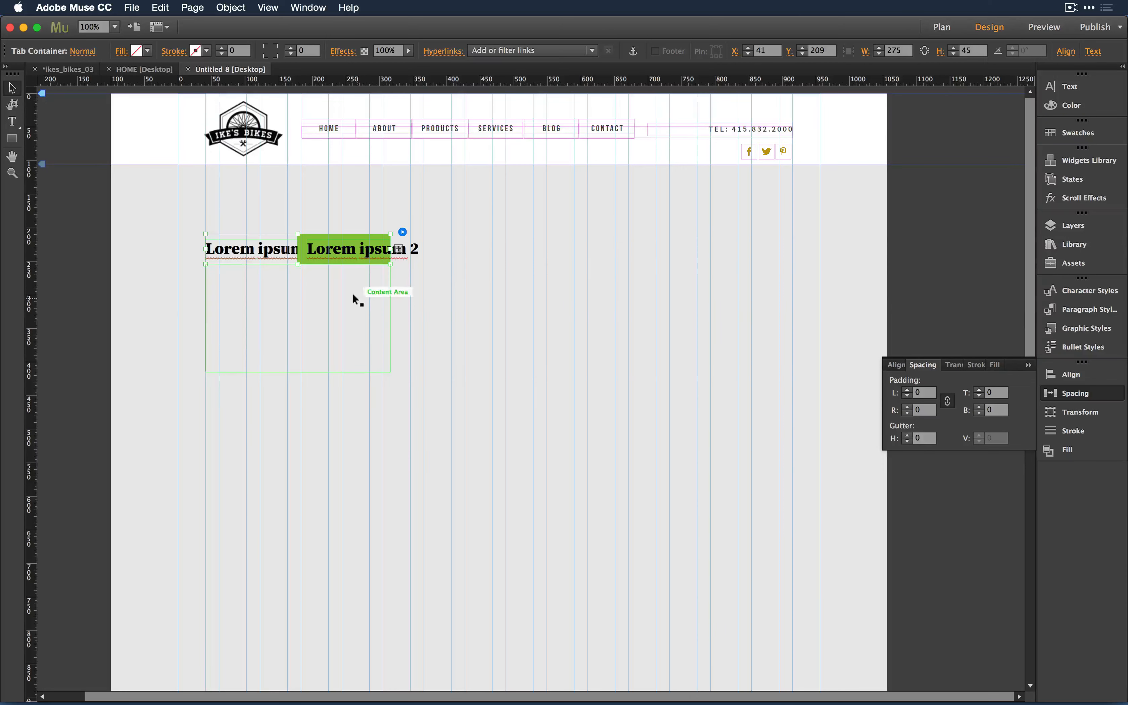
- Widen the content area to about 911 px, add Lorem ipsum 3, and cycle through the tabs
left_click(377, 307)
left_click_drag(390, 318, 811, 322)
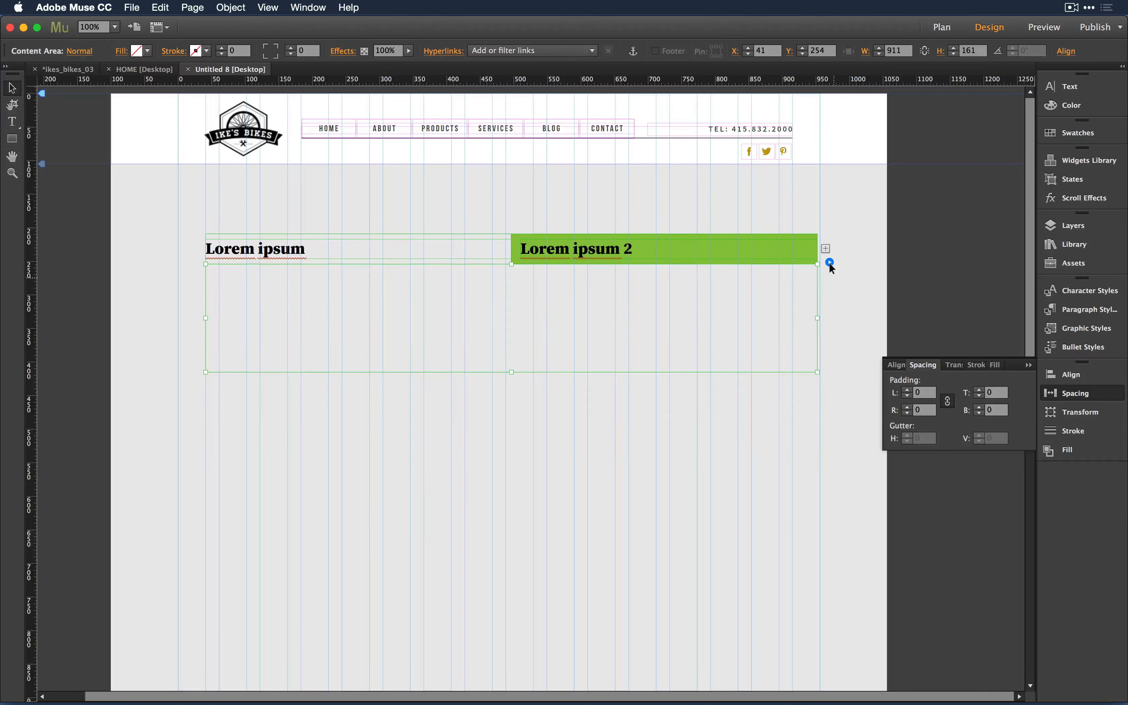
left_click(821, 249)
left_click(824, 249)
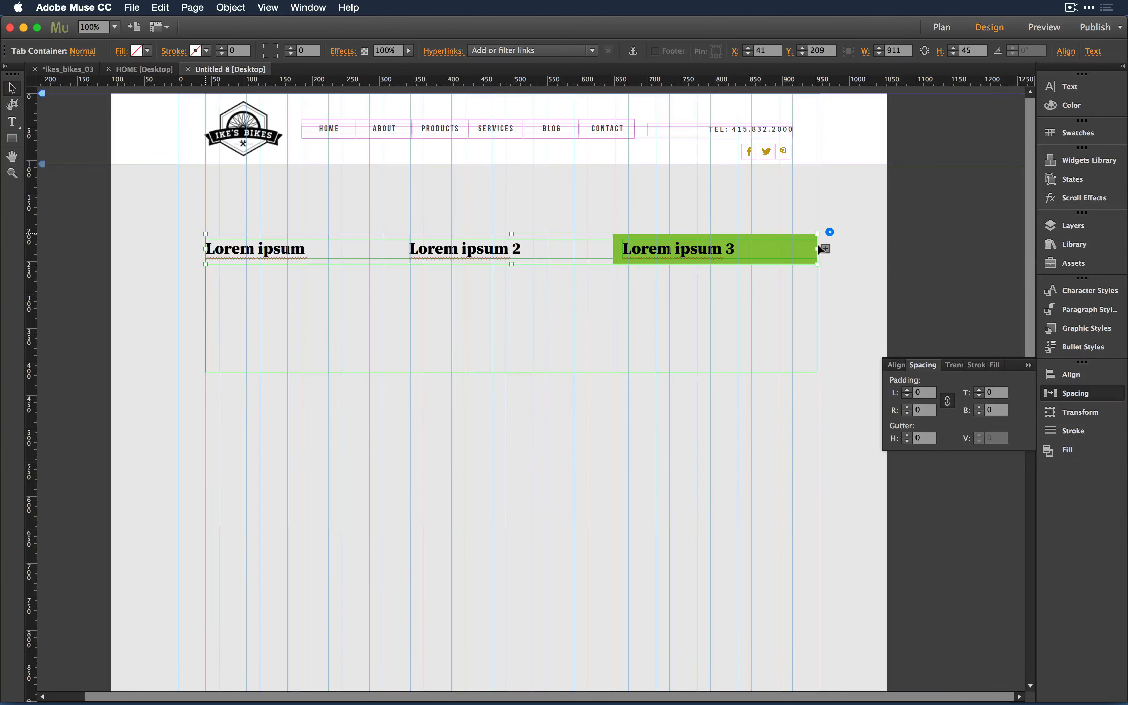
left_click(544, 248)
left_click(325, 258)
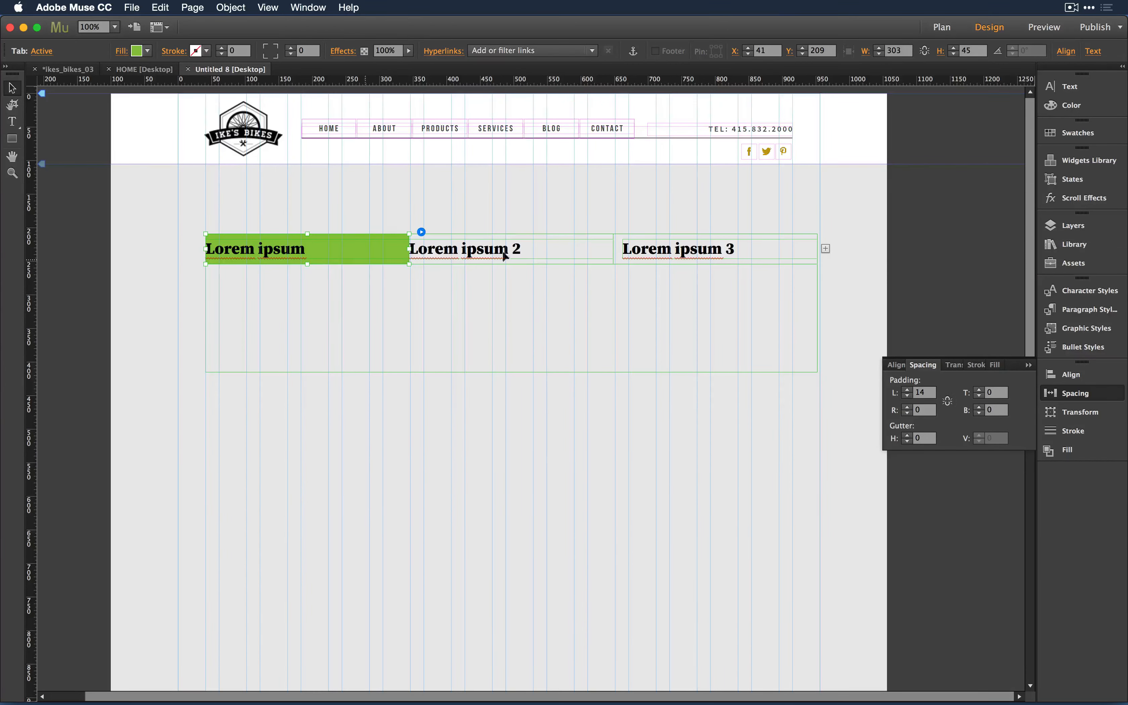
left_click(514, 255)
left_click(664, 246)
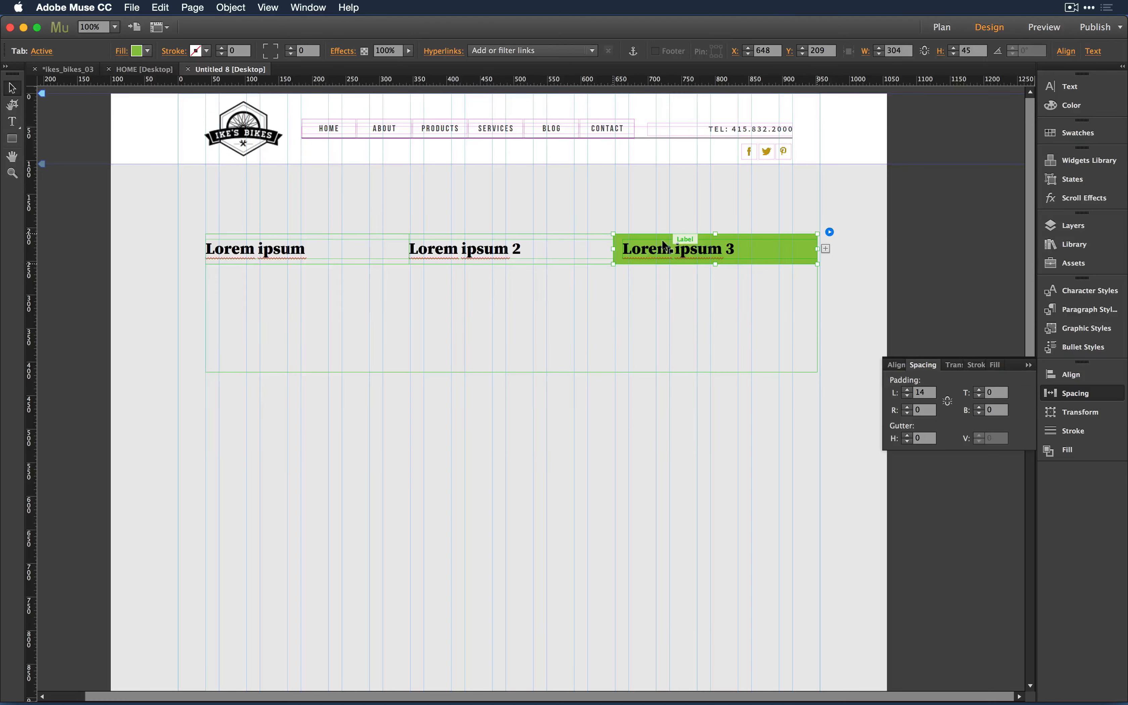
left_click(488, 307)
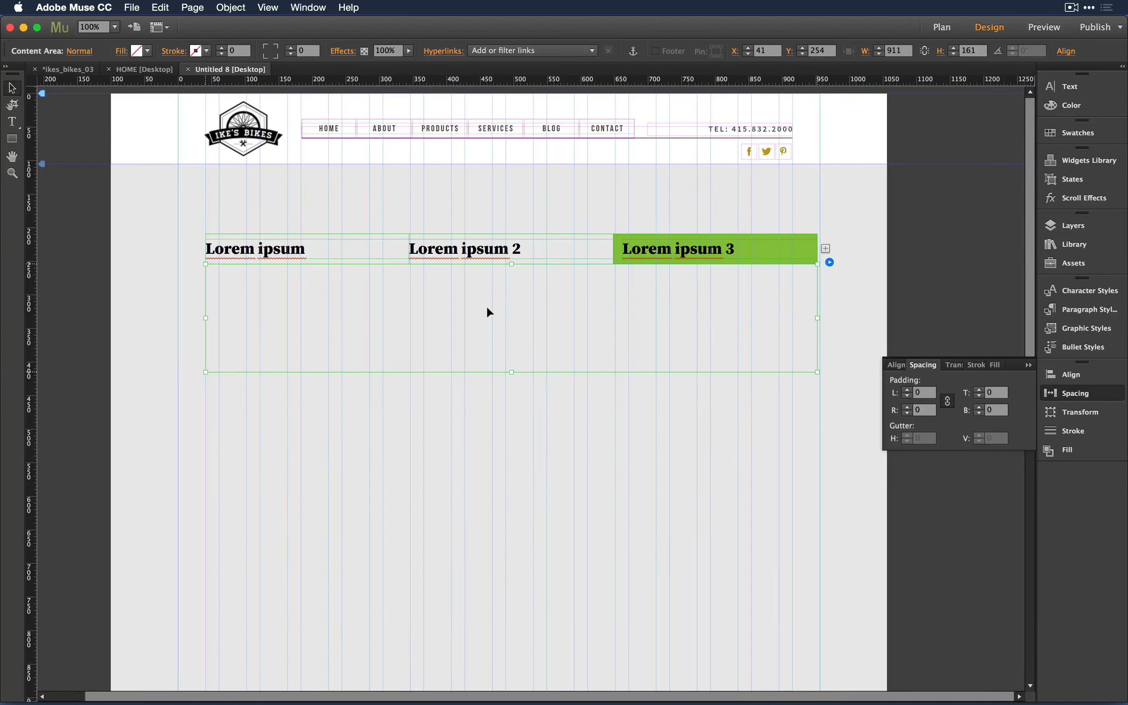
- Delete the test tabbed panel from Untitled 8
left_click(397, 451)
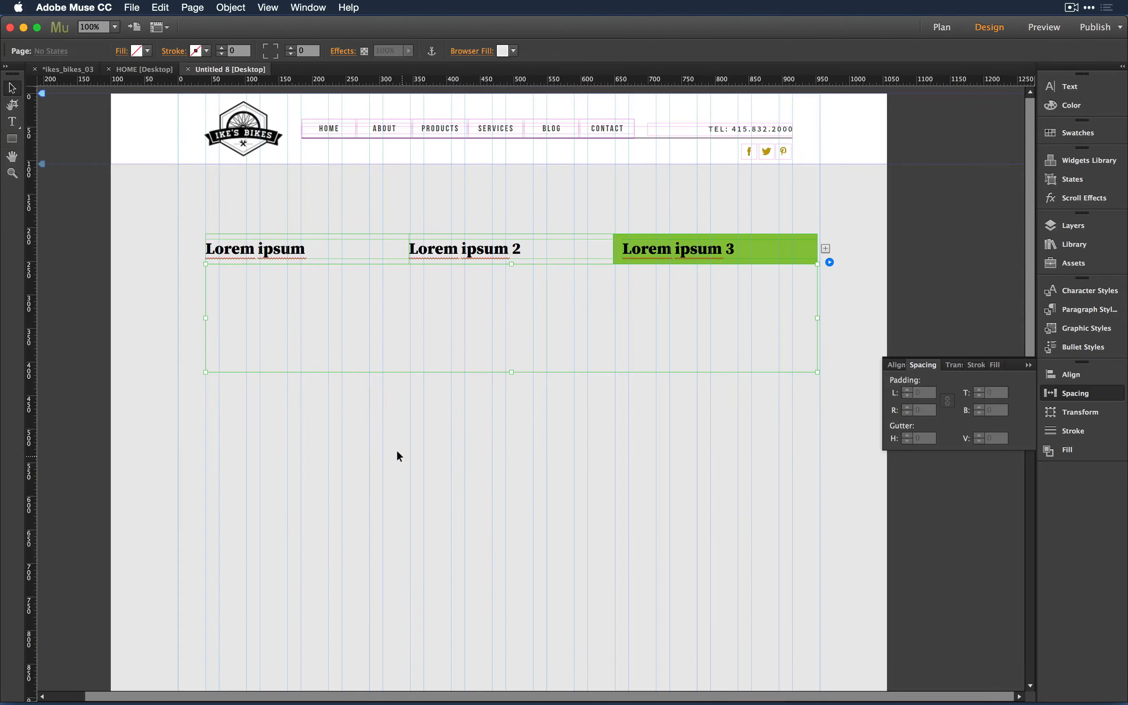
left_click(432, 318)
key("Delete")
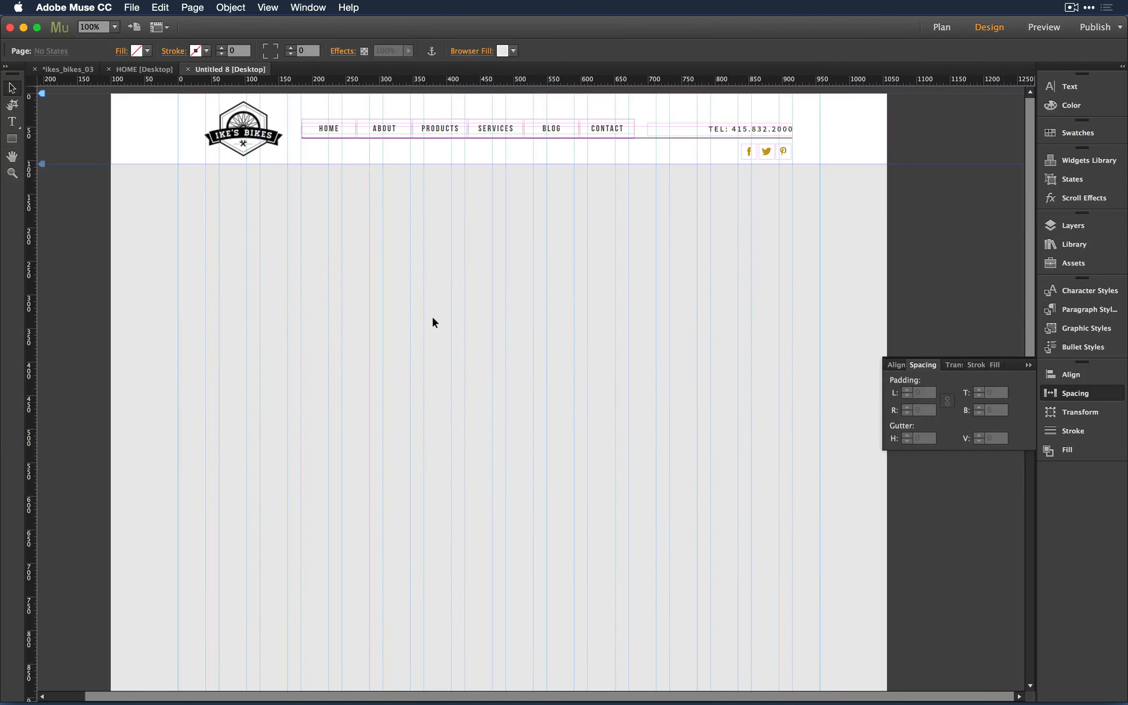
- Close Untitled 8, open the HOME page, and bring Evernote to the front
key("super+w")
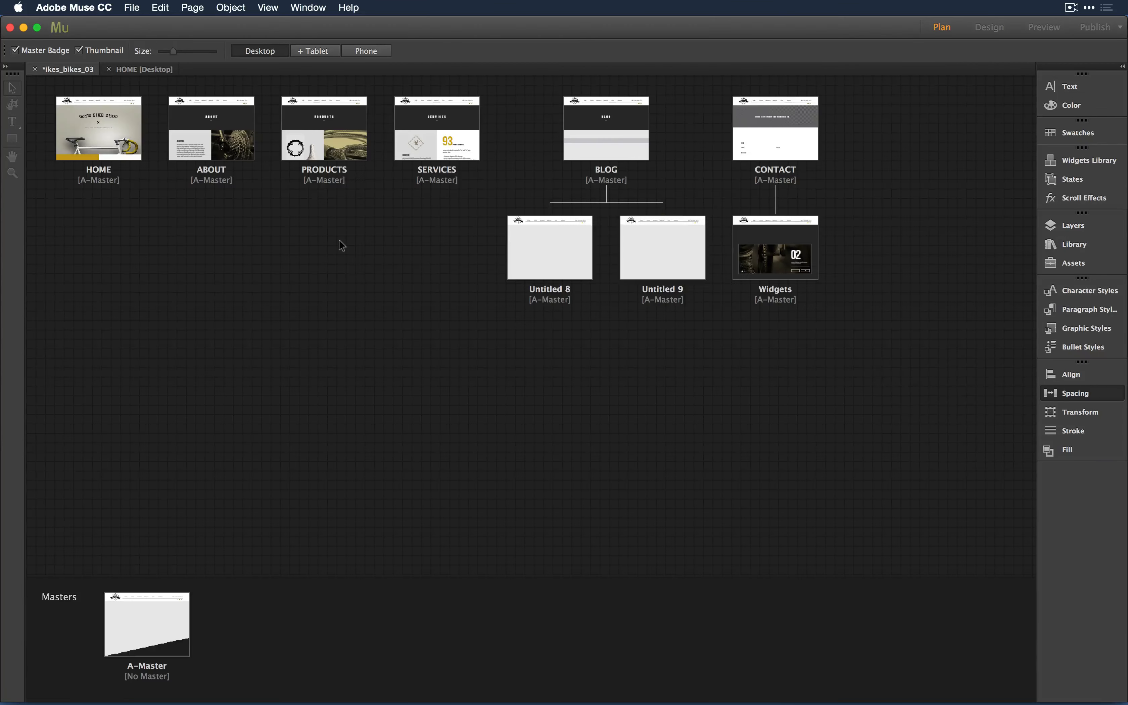
double_click(81, 127)
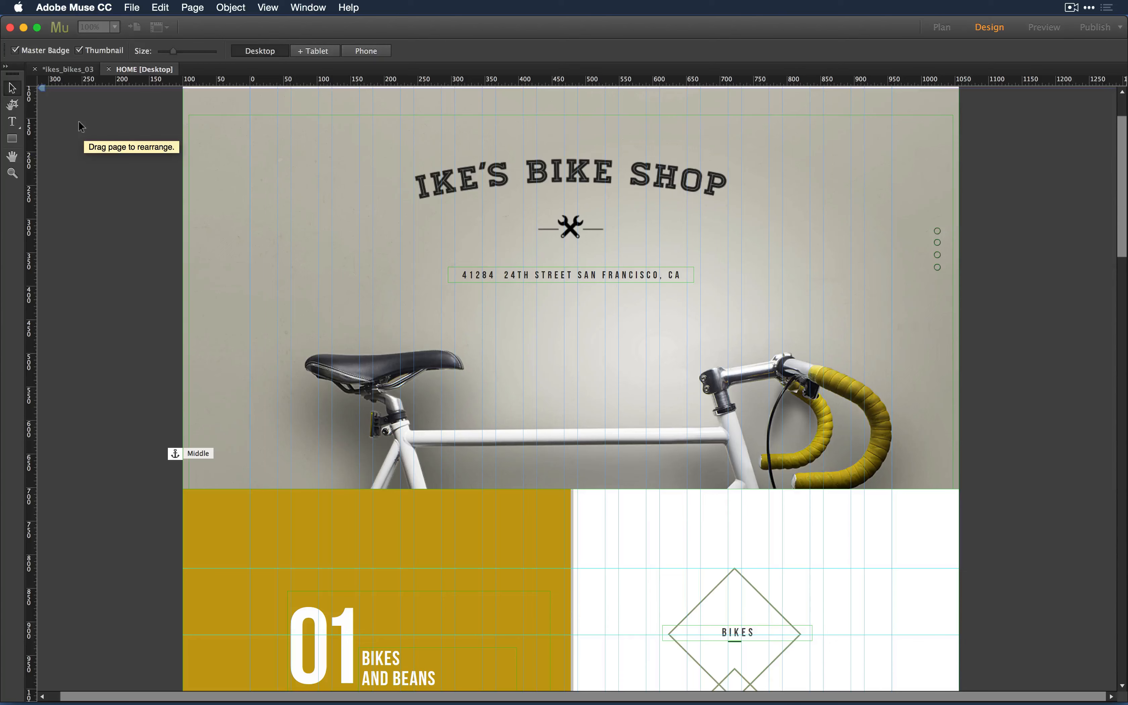
key("super+Tab")
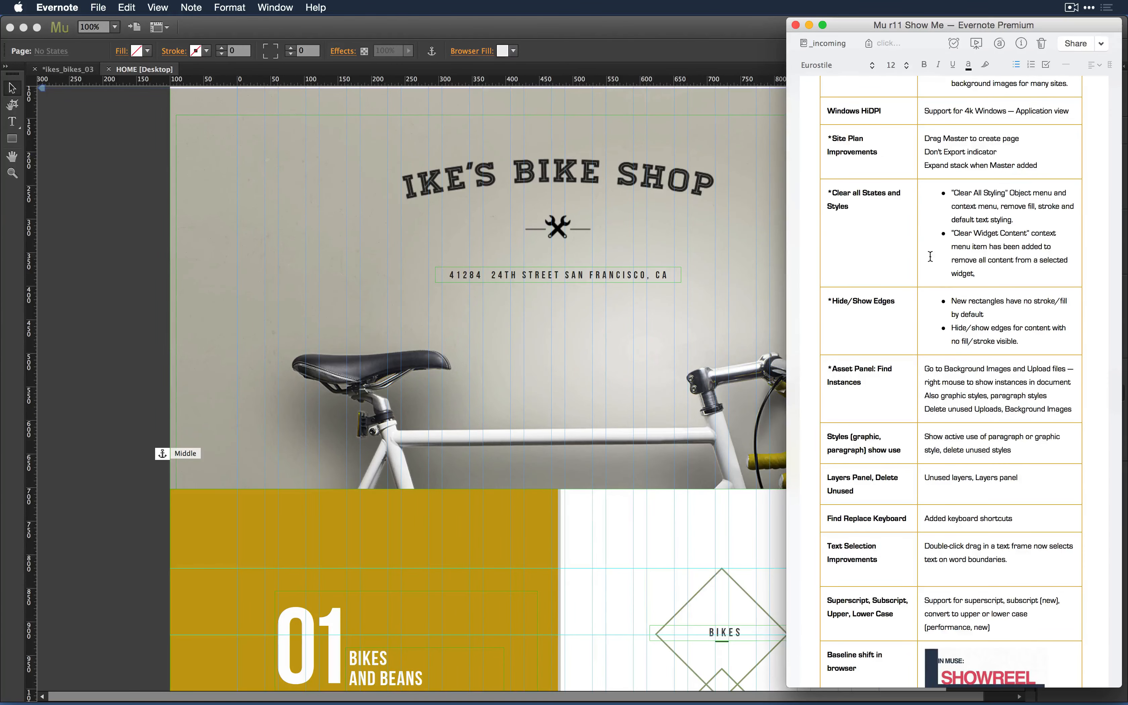
- Scroll through the Evernote feature table, then bring Adobe Muse's HOME page back to the front
scroll(889, 319, "down", 3)
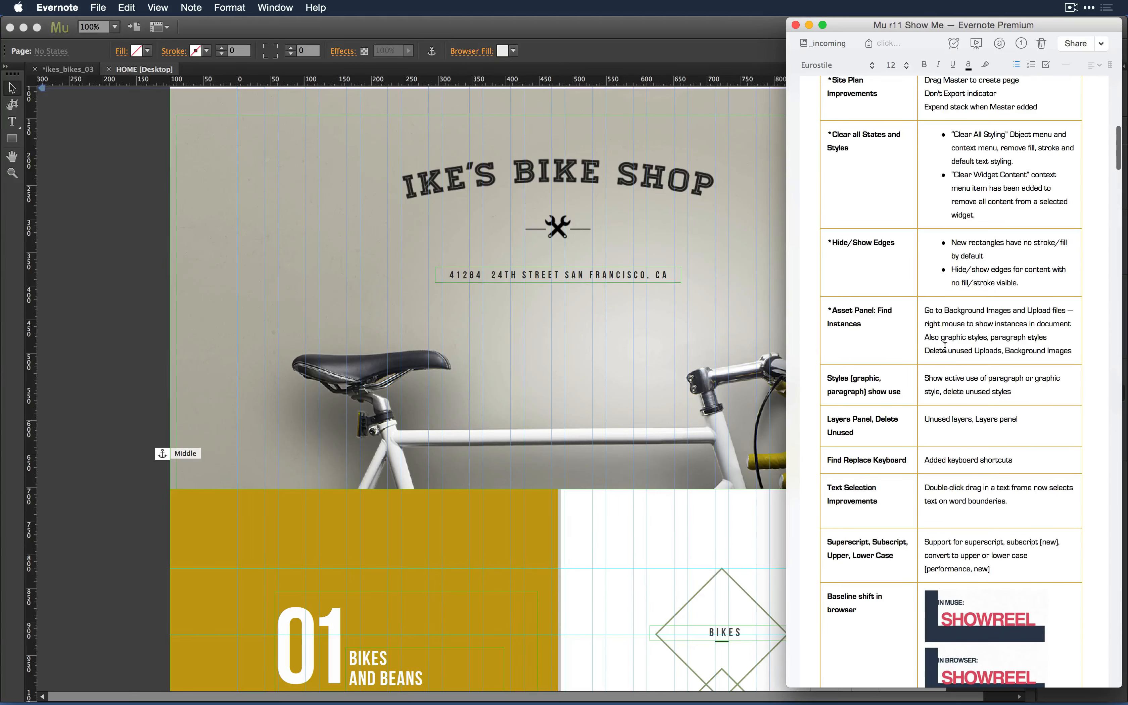
left_click(106, 254)
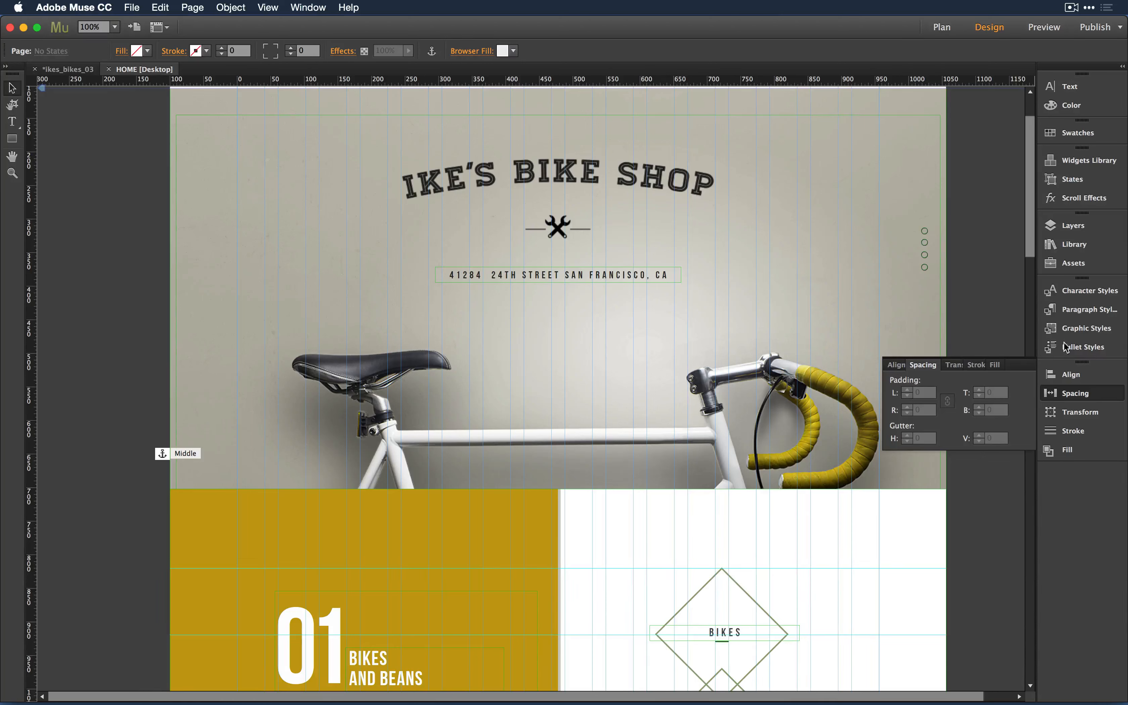
- Open and enlarge the Paragraph Styles list, then hide the page guides and frame edges
left_click(1089, 310)
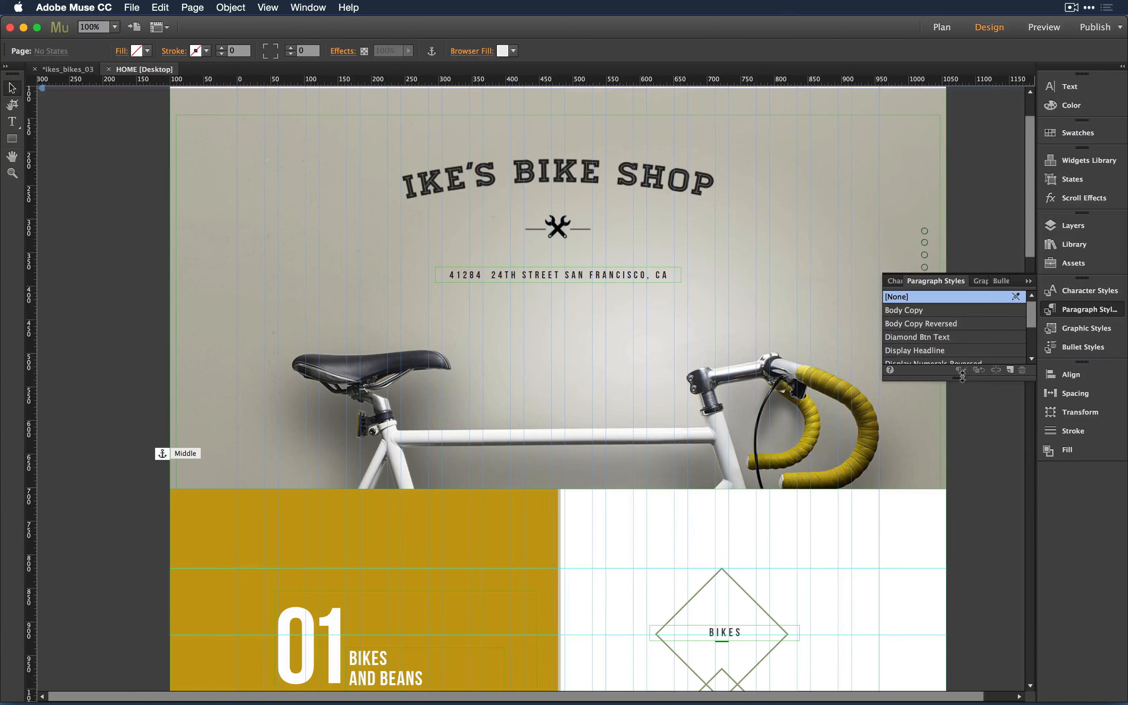
left_click_drag(961, 378, 1000, 502)
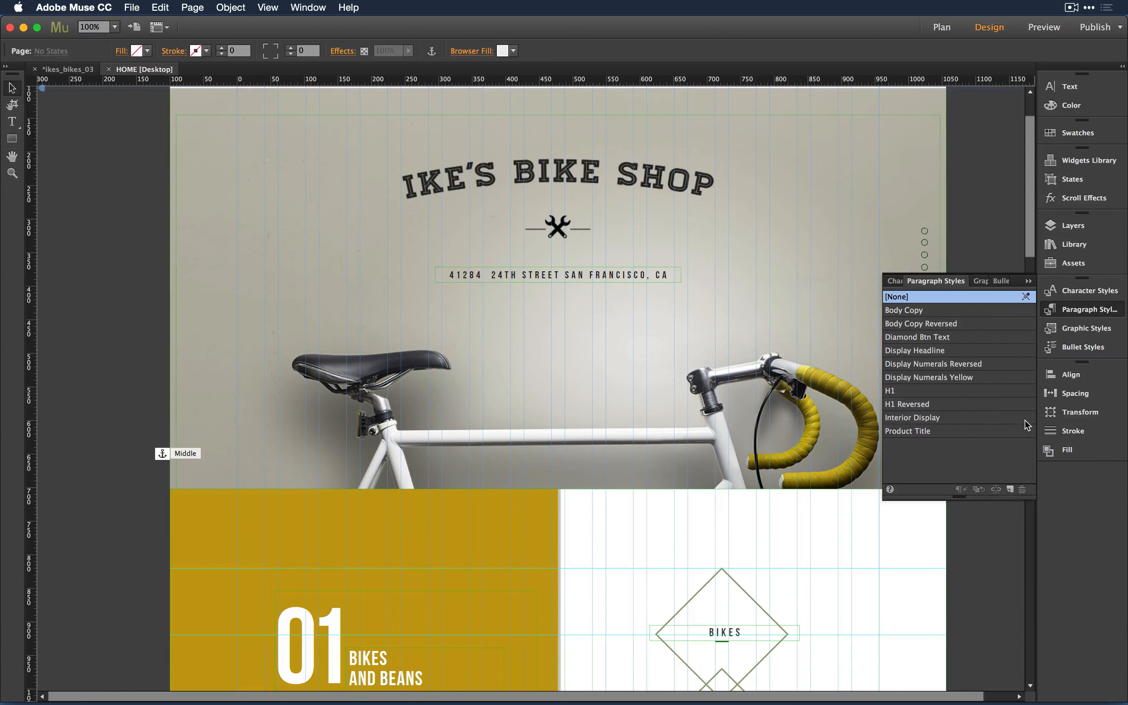
left_click(467, 556)
scroll(466, 555, "down", 10)
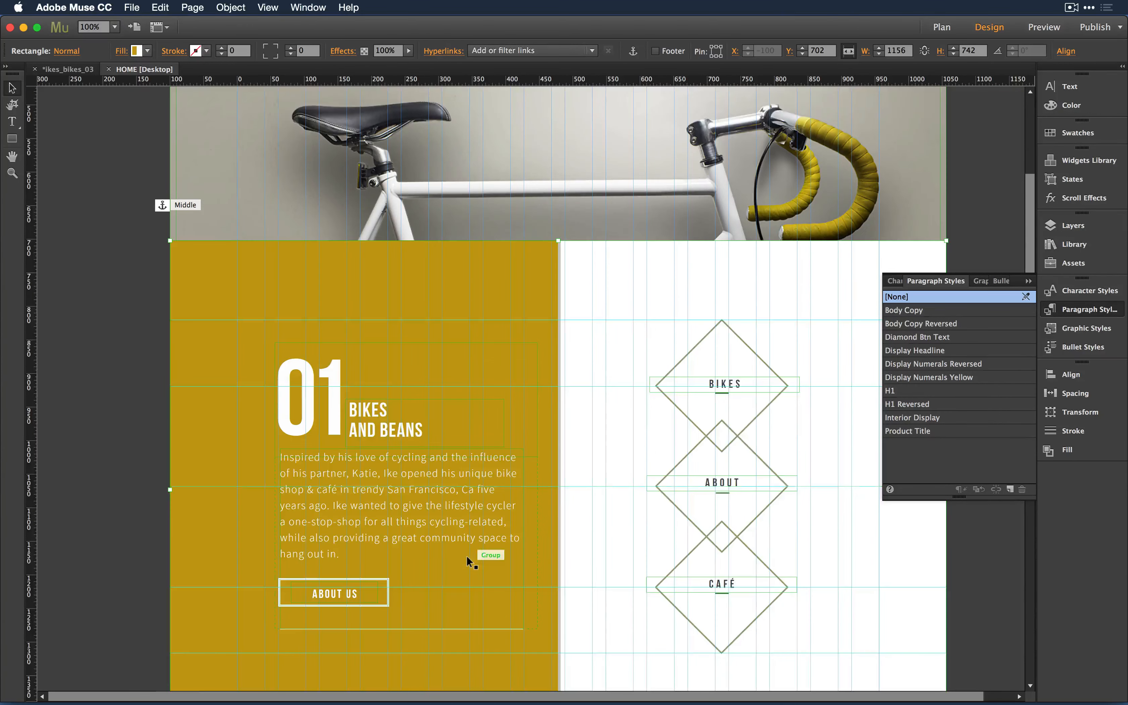
scroll(466, 555, "down", 2)
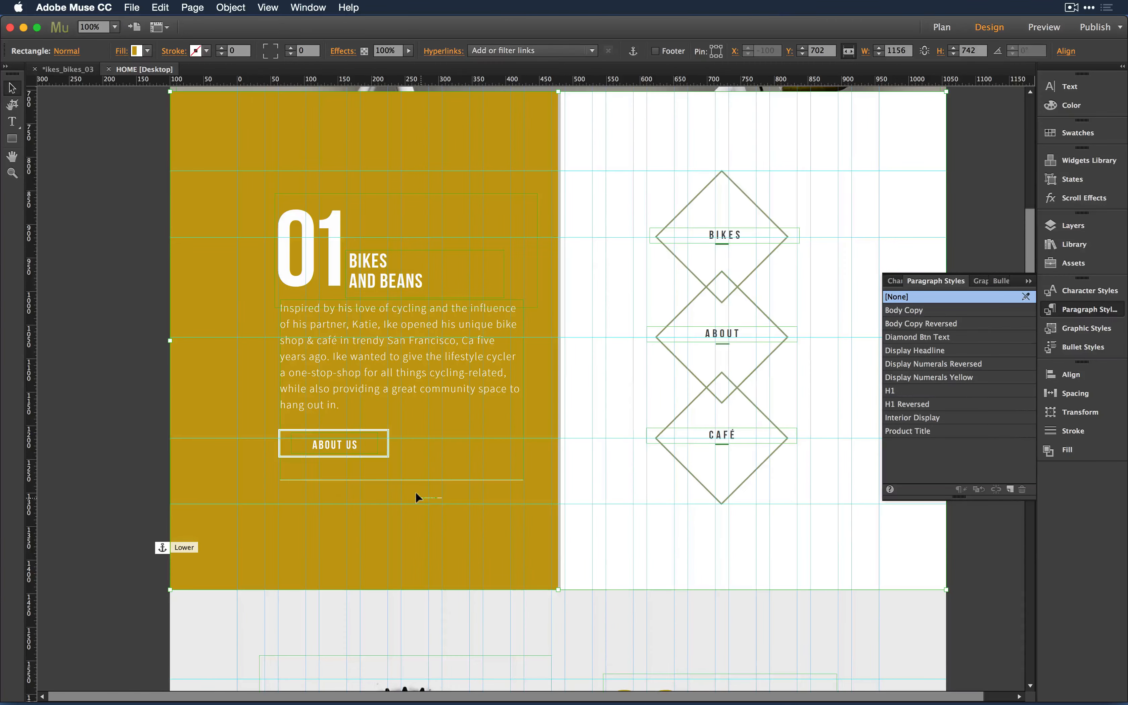
key("super+semicolon")
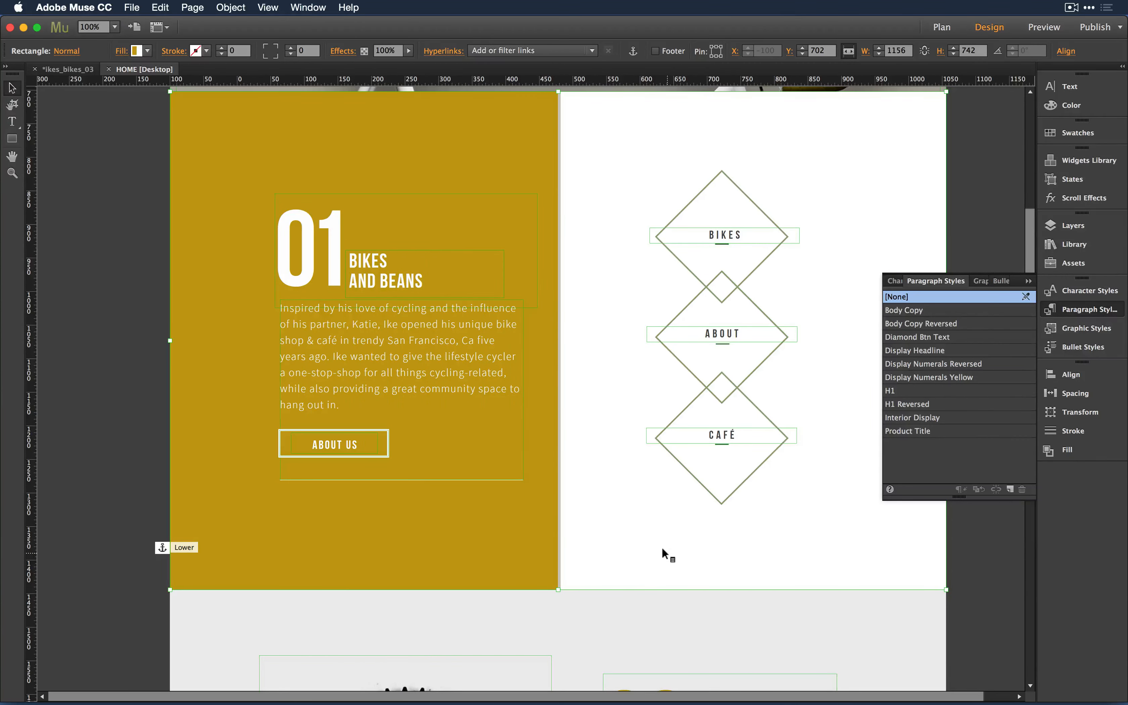
key("super+h")
- Select the Bikes and Beans body-copy frame to check its Body Copy Reversed style
left_click(326, 327)
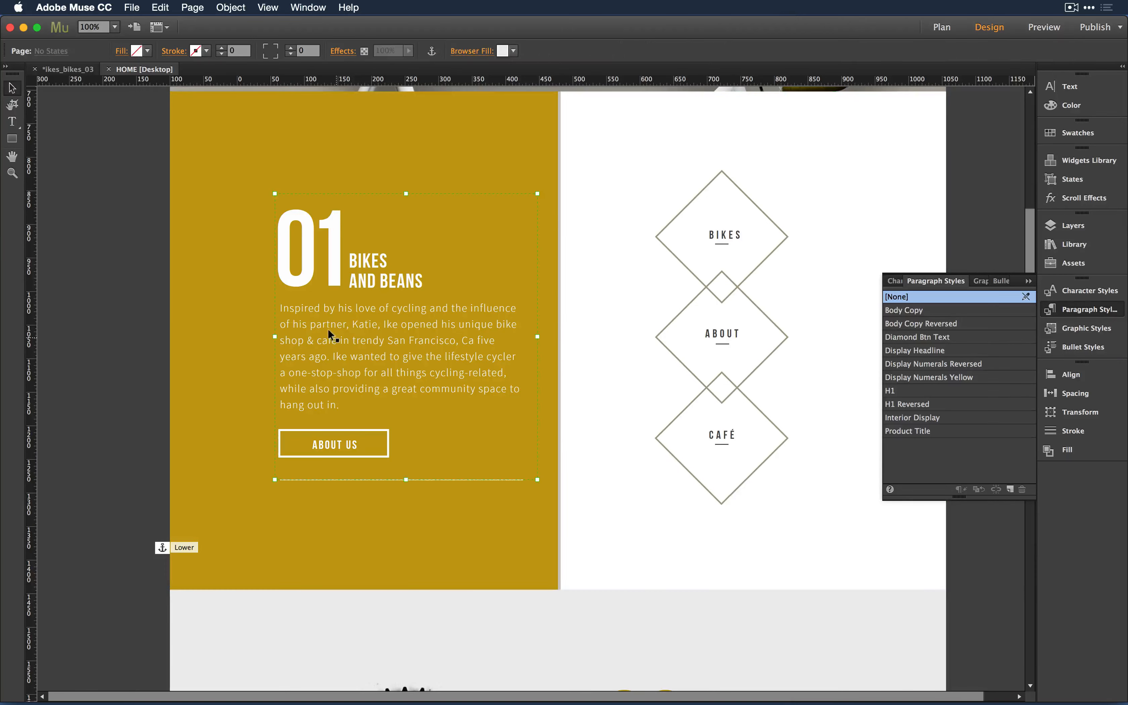
double_click(321, 323)
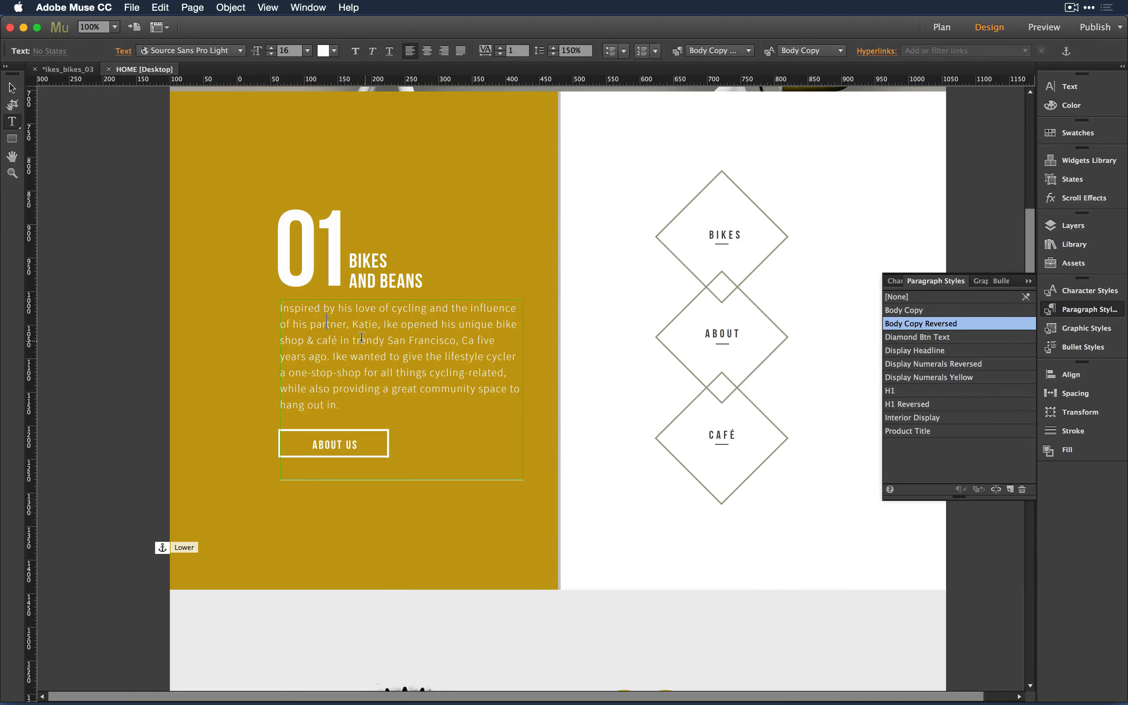
left_click(12, 87)
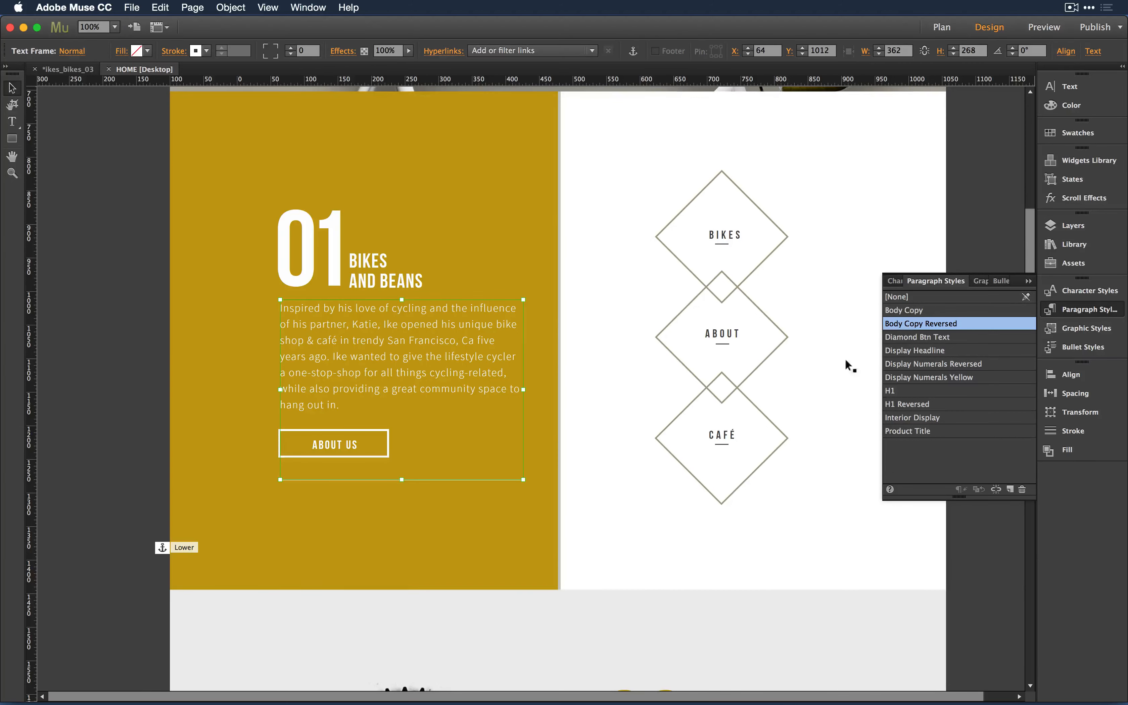
right_click(993, 325)
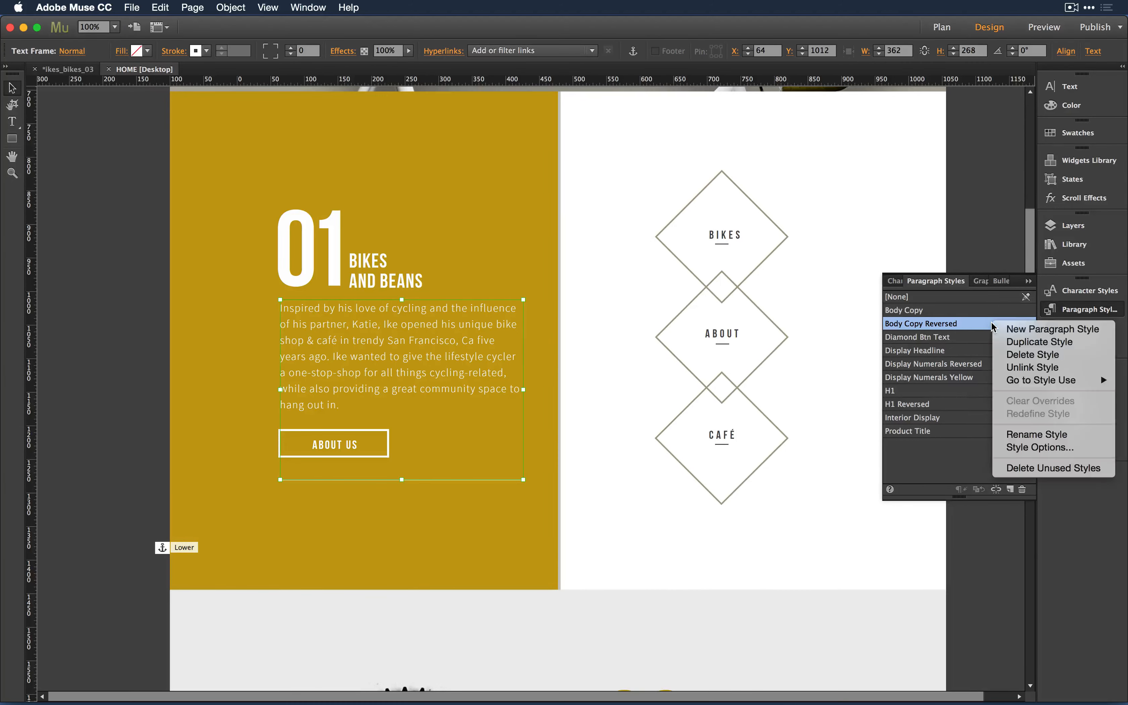
mouse_move(1018, 383)
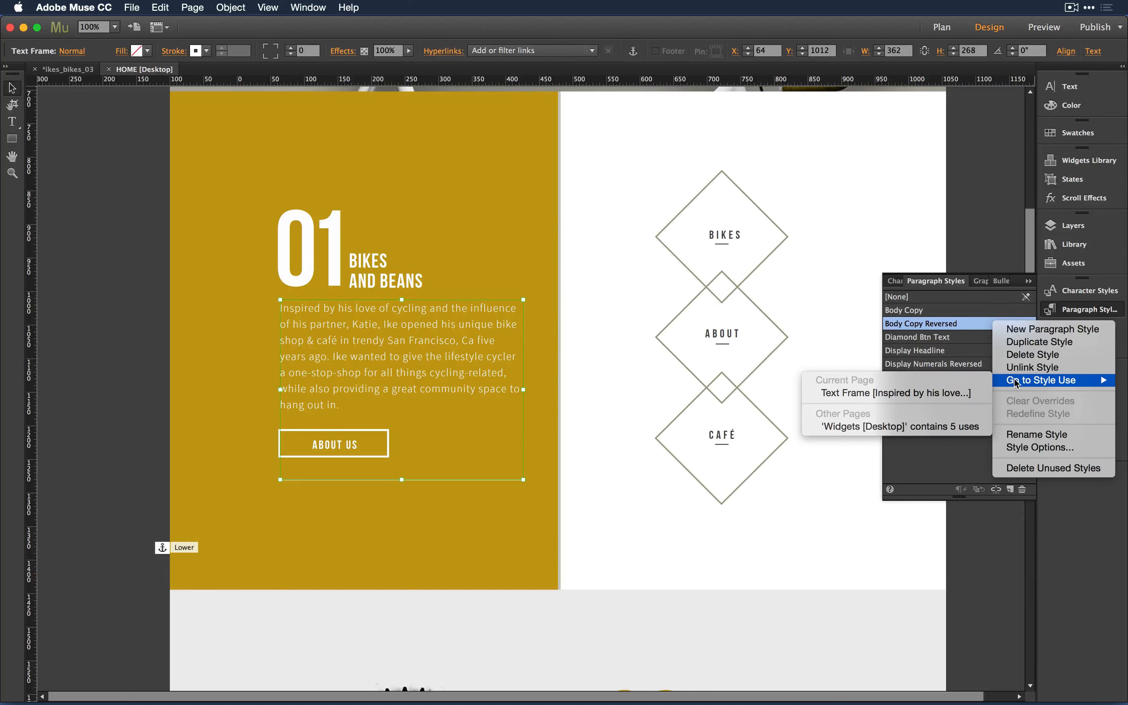
left_click(924, 473)
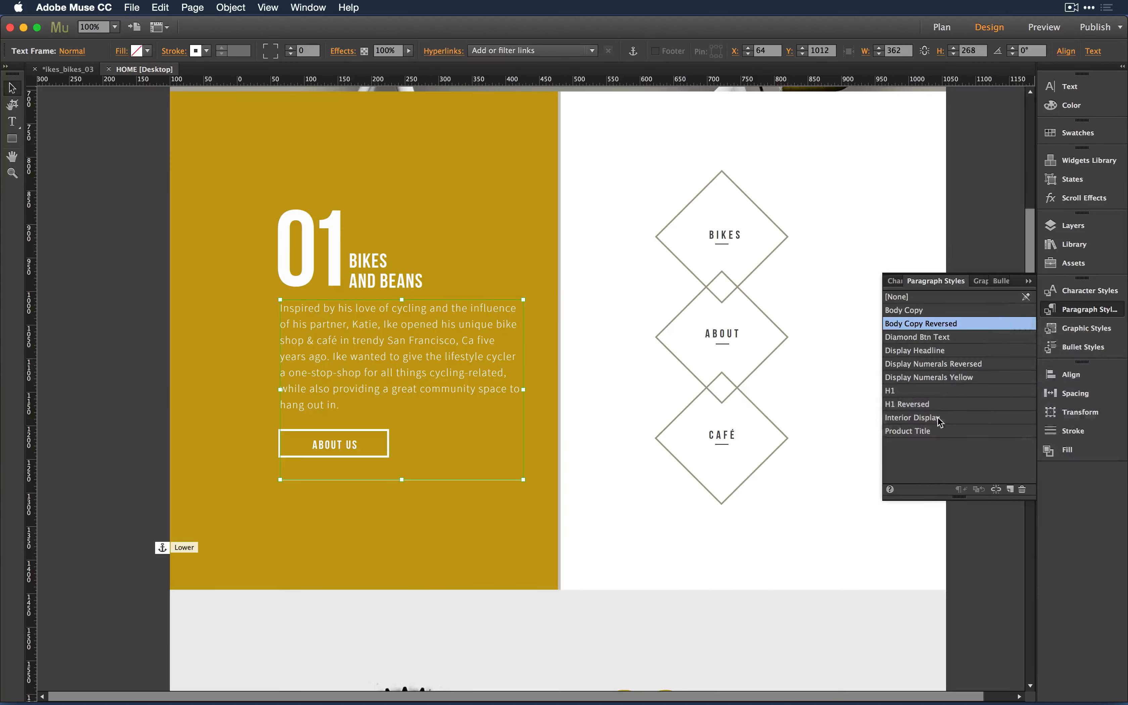
left_click(1022, 491)
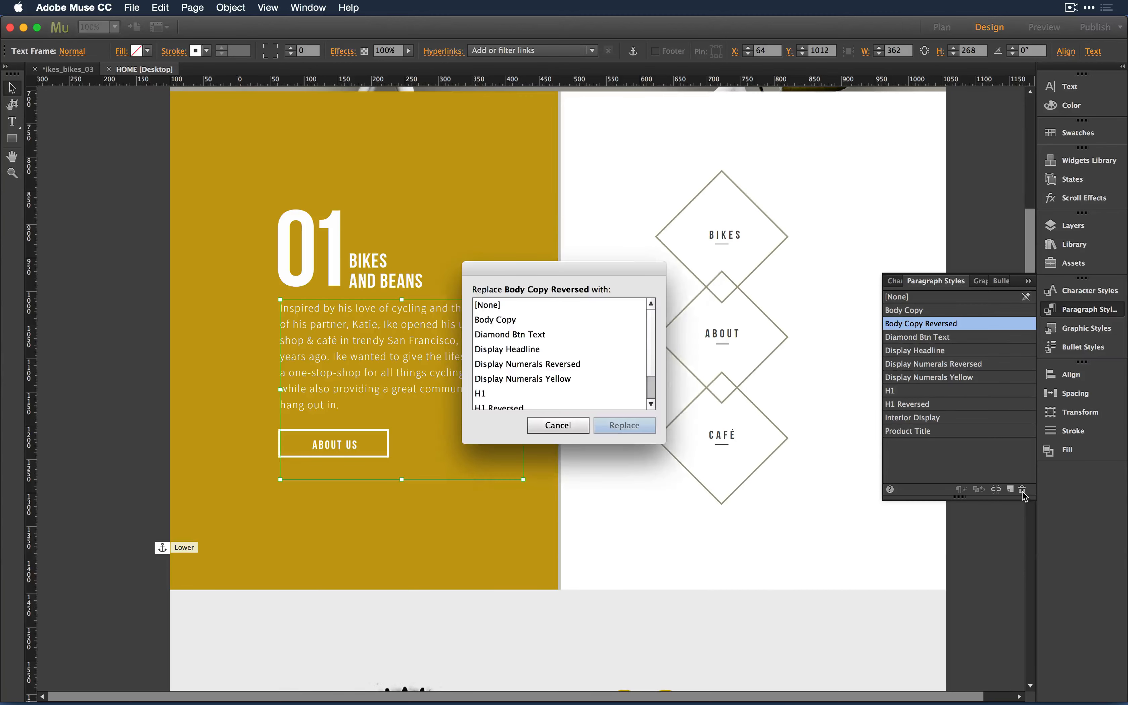
left_click(539, 350)
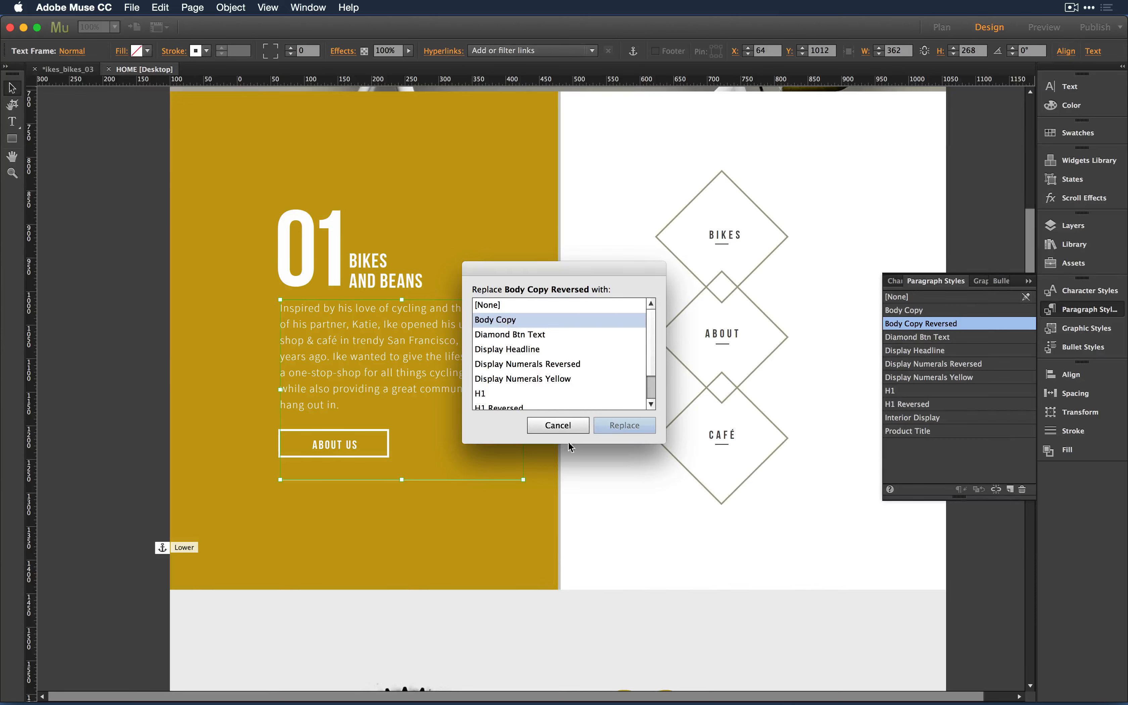
left_click(548, 427)
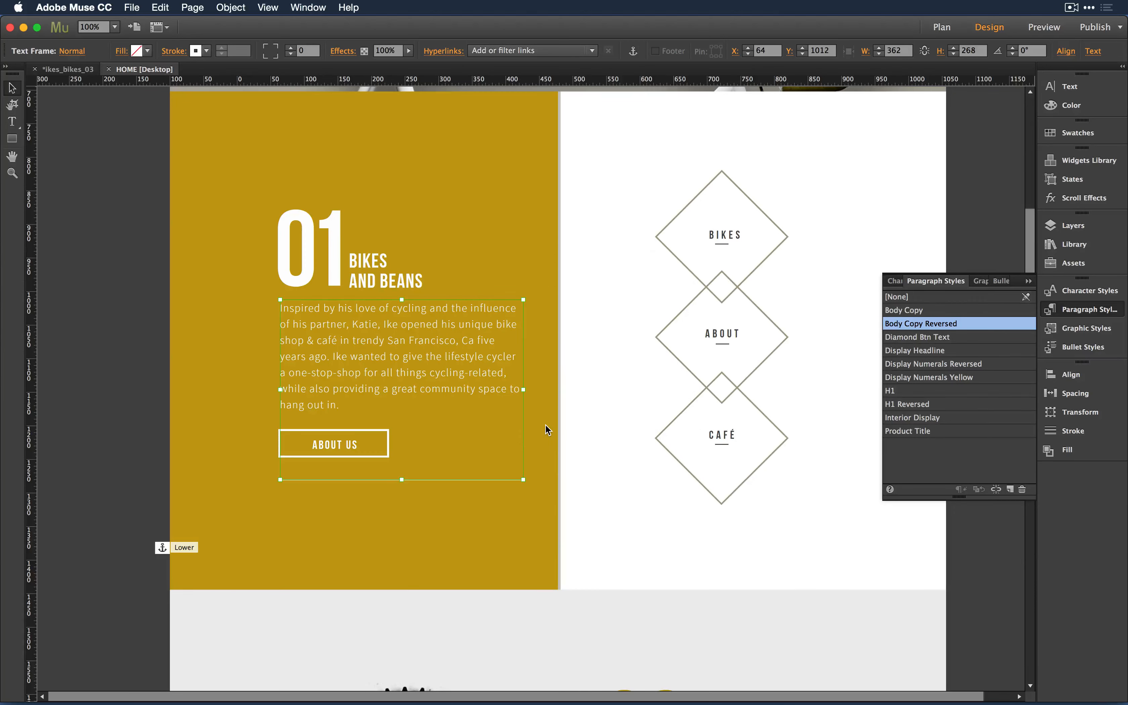
left_click(793, 526)
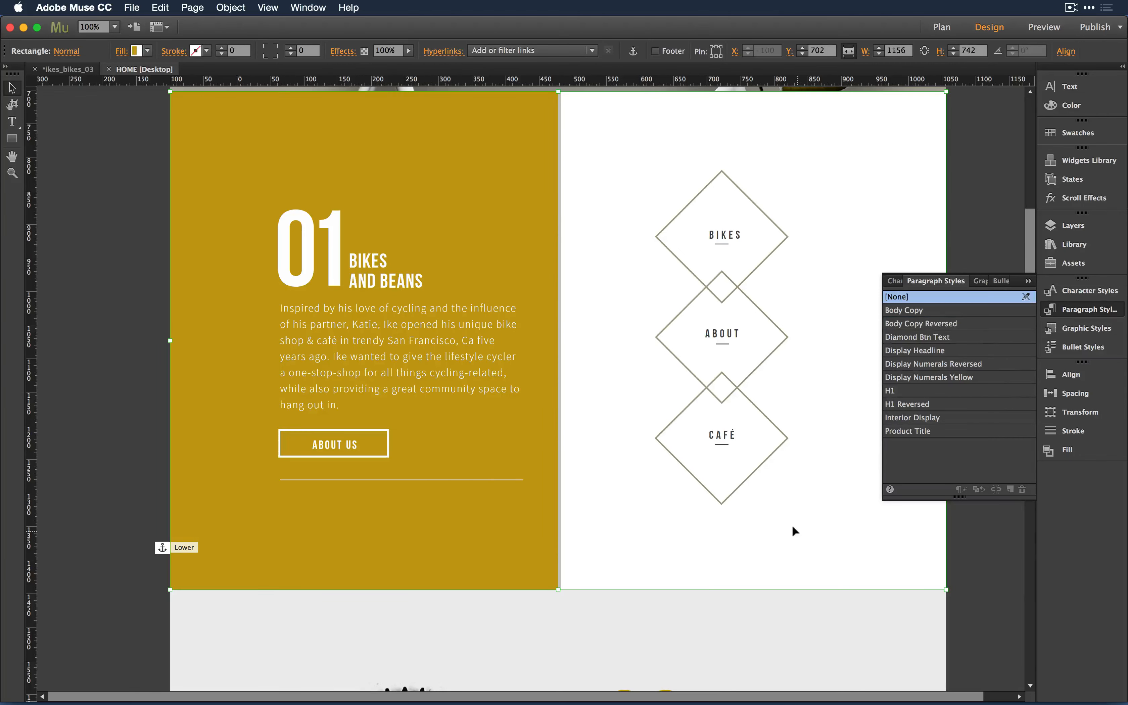
- Reopen HOME from the site map, zoom to 75% and select the hero image rectangle
key("super+m")
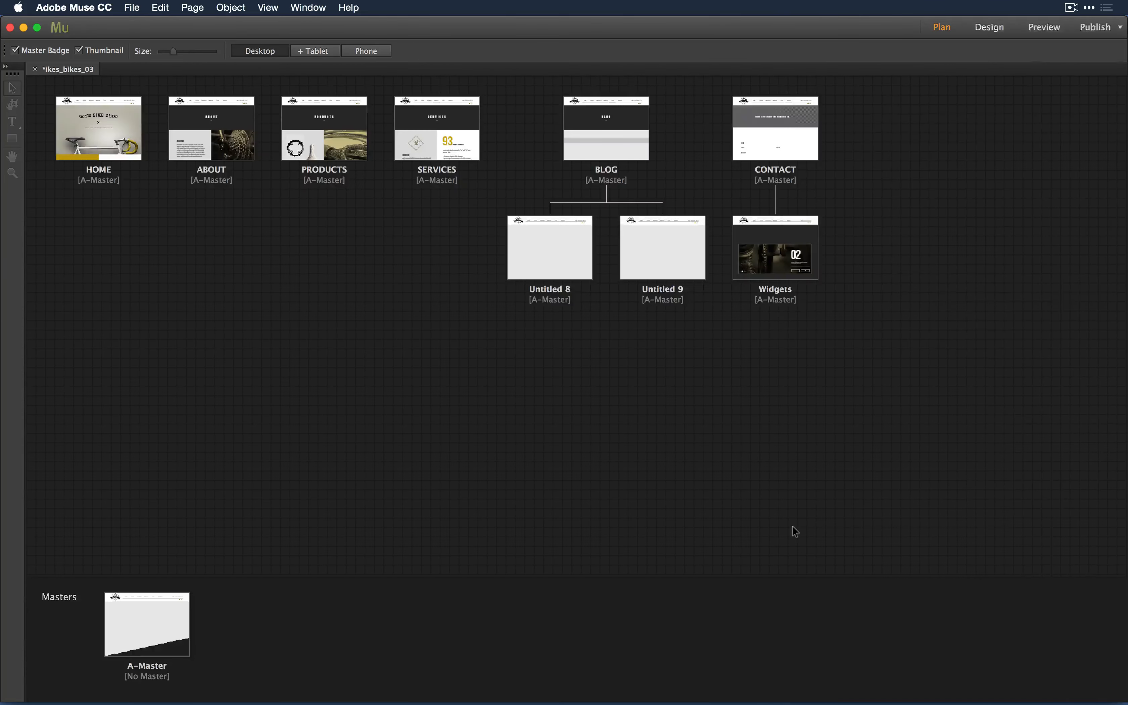
mouse_move(107, 114)
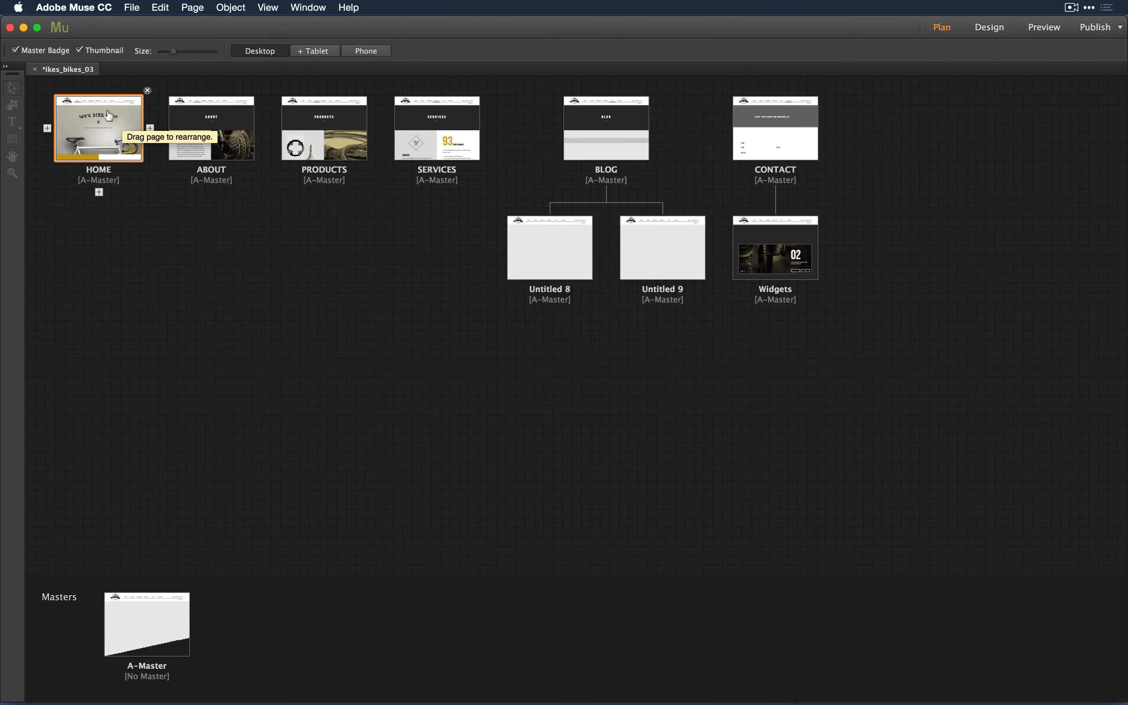
double_click(94, 134)
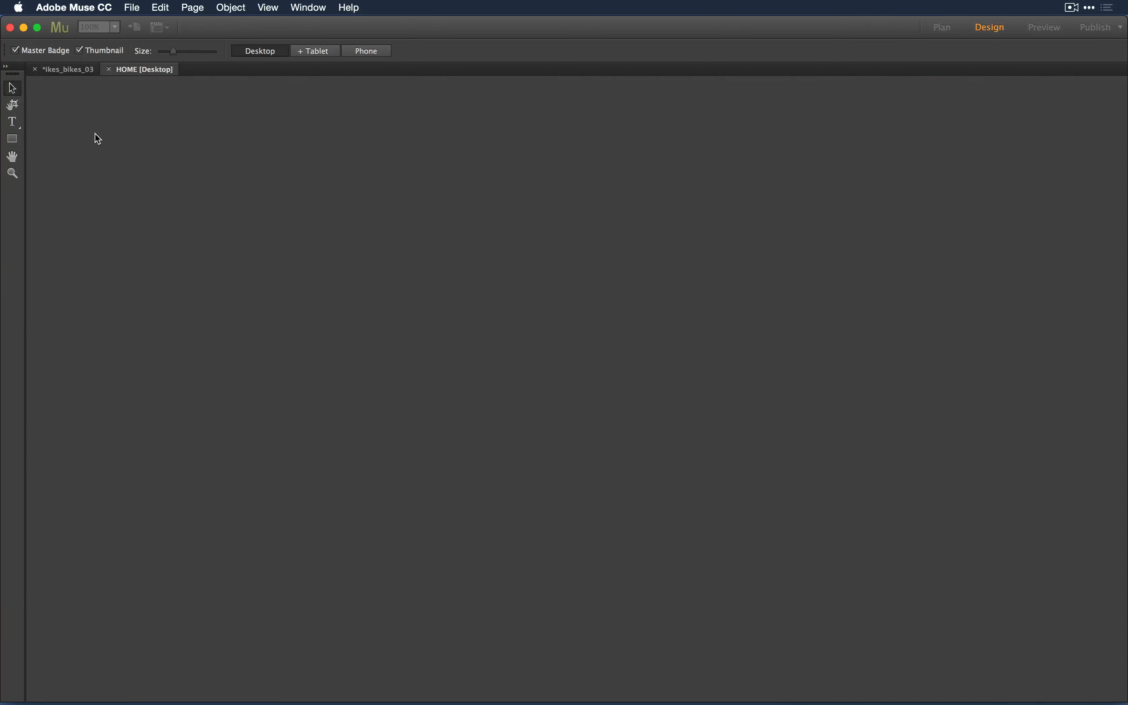
key("super+minus")
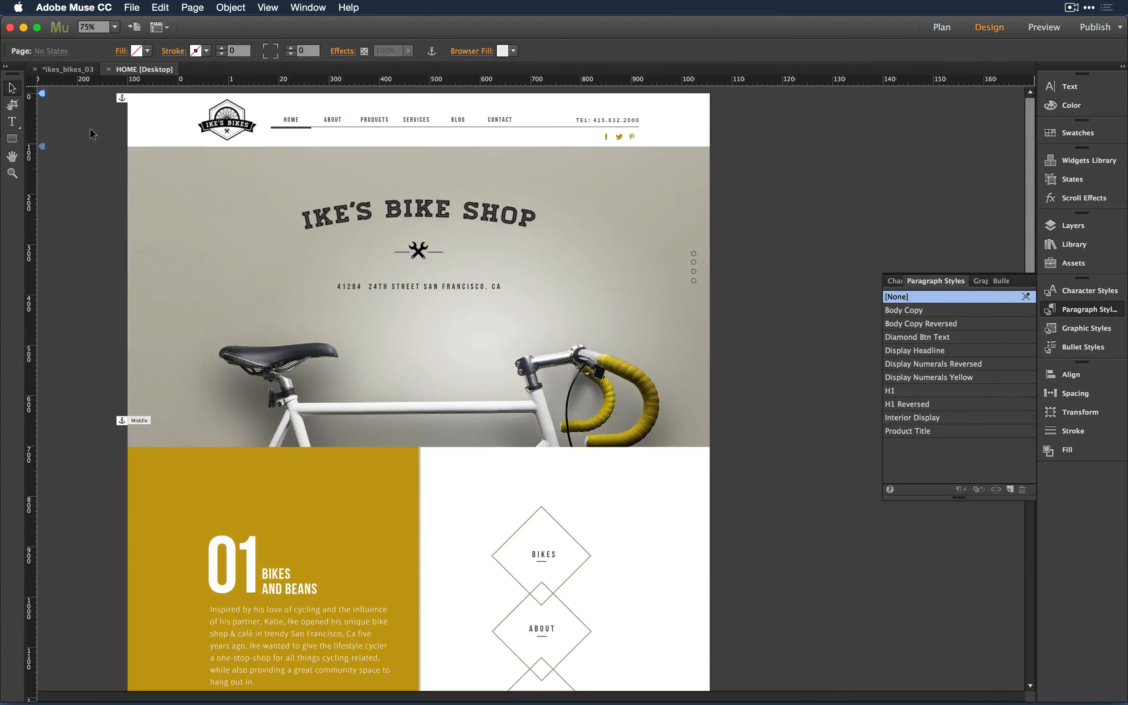
left_click(298, 386)
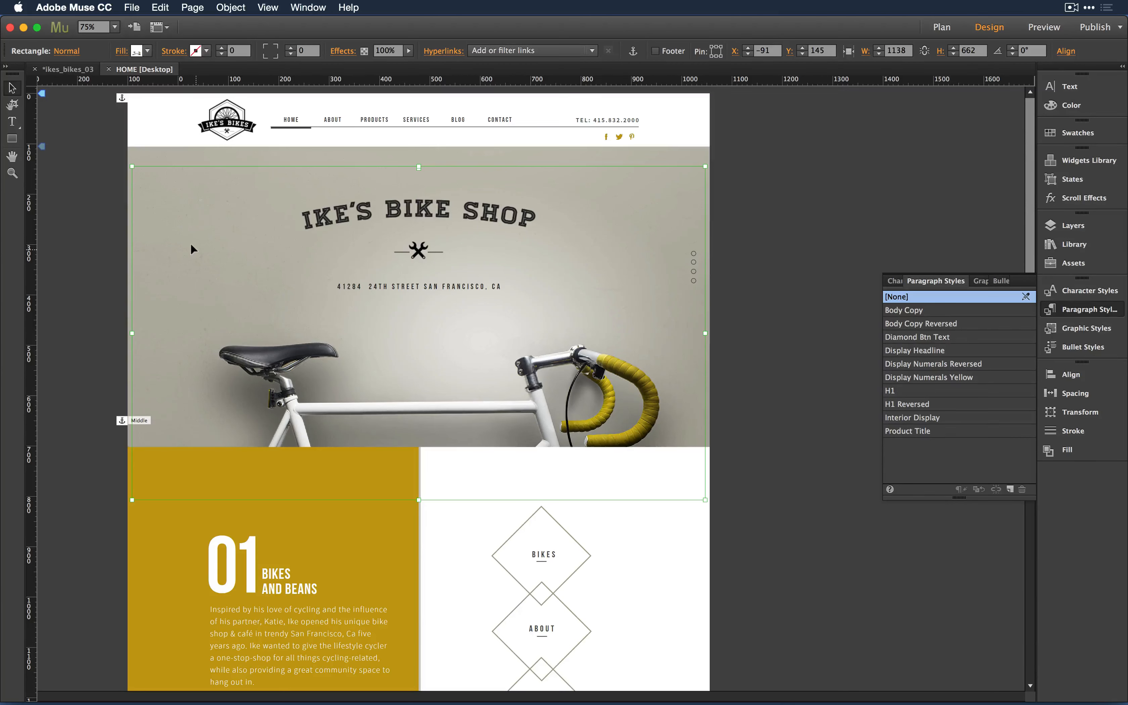
key("super+Tab")
key("super+Tab")
key("super+Tab")
key("super+Tab")
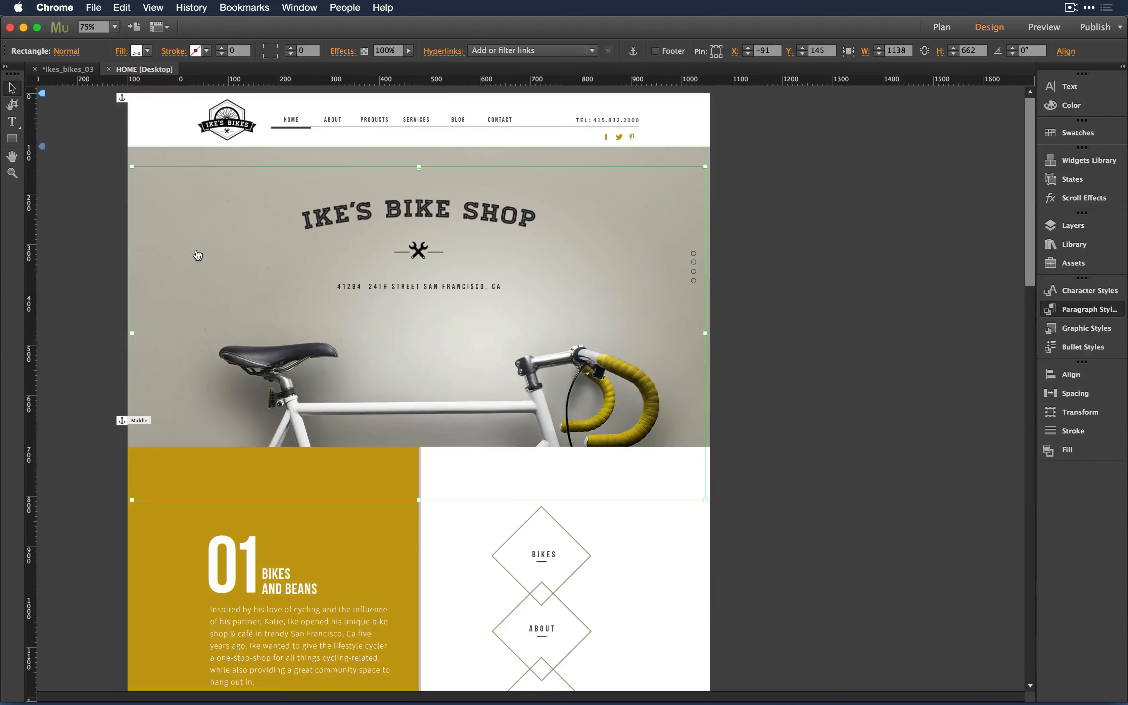
- Load ikesbikeshopsf.com in a new Chrome window
key("super+n")
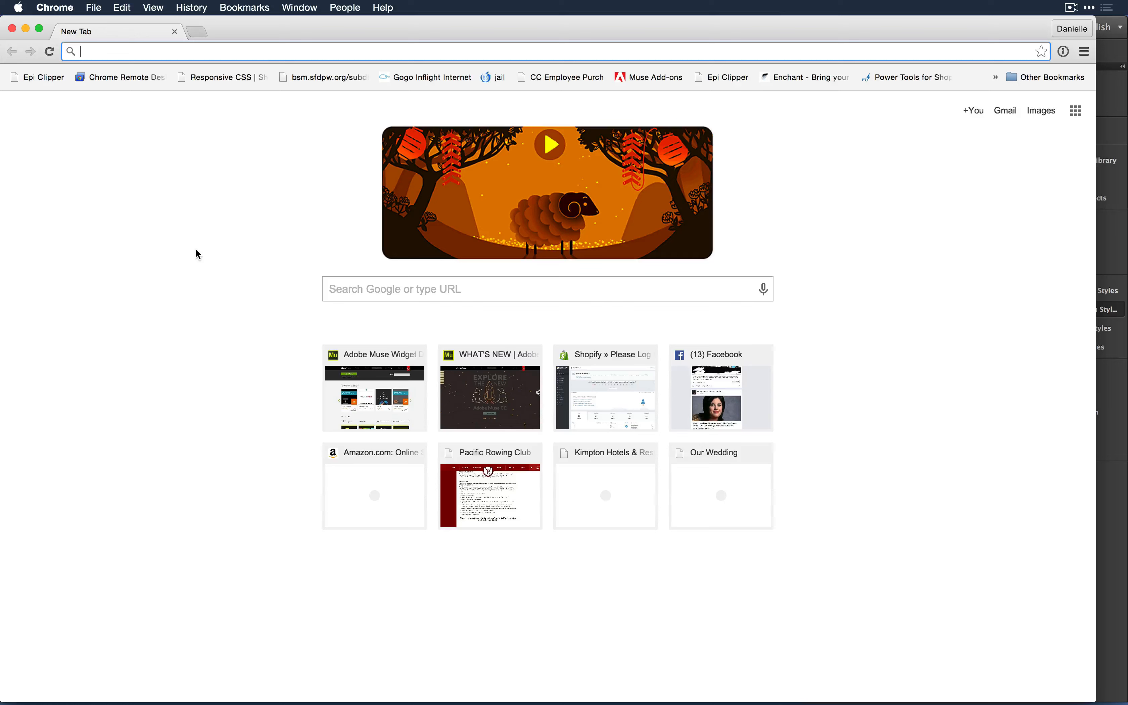
type("i")
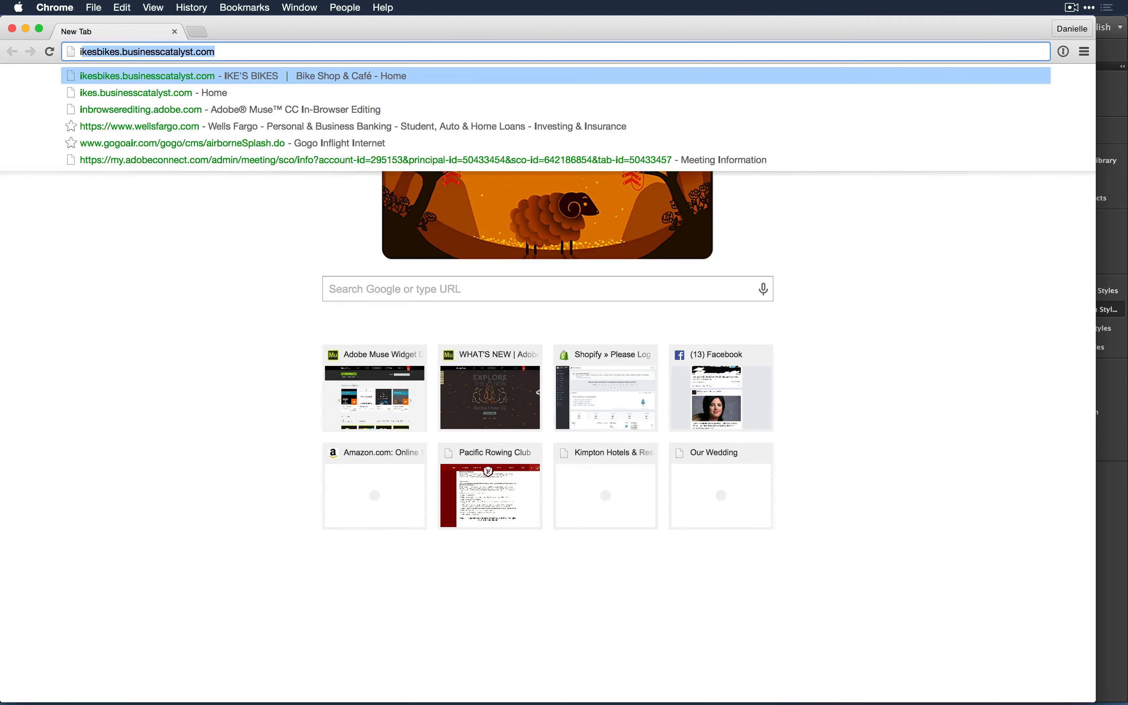
type("kesbike")
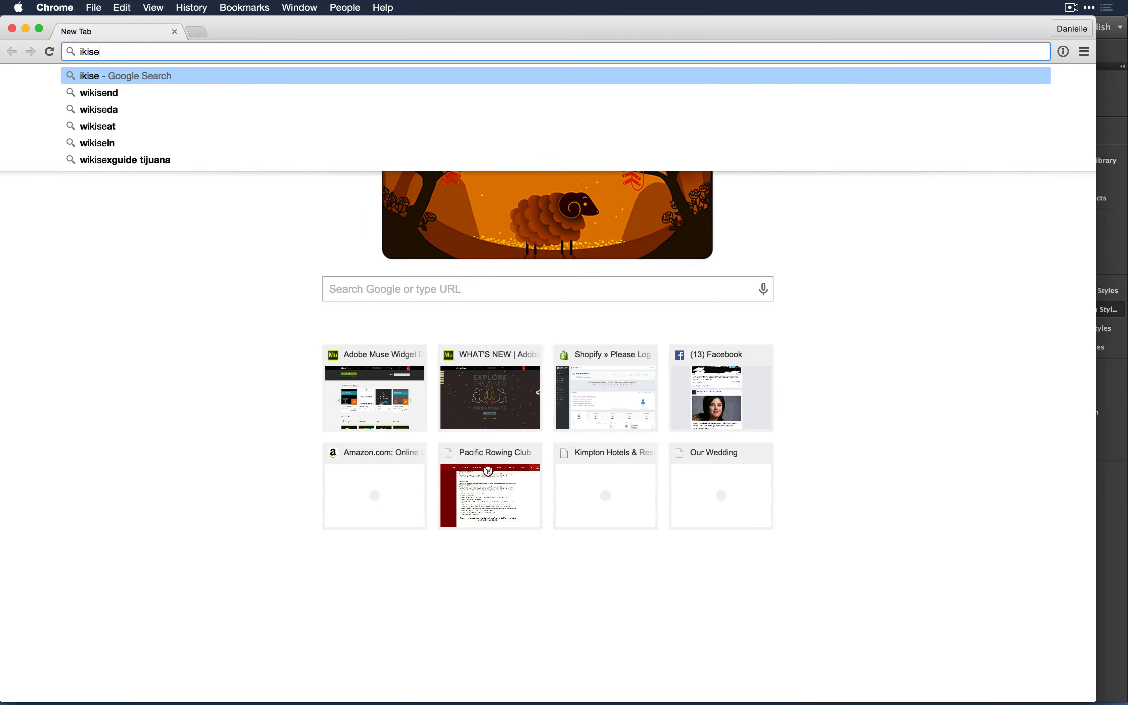
key("BackSpace")
key("BackSpace")
key("BackSpace")
type("kesbikeshopsf.com")
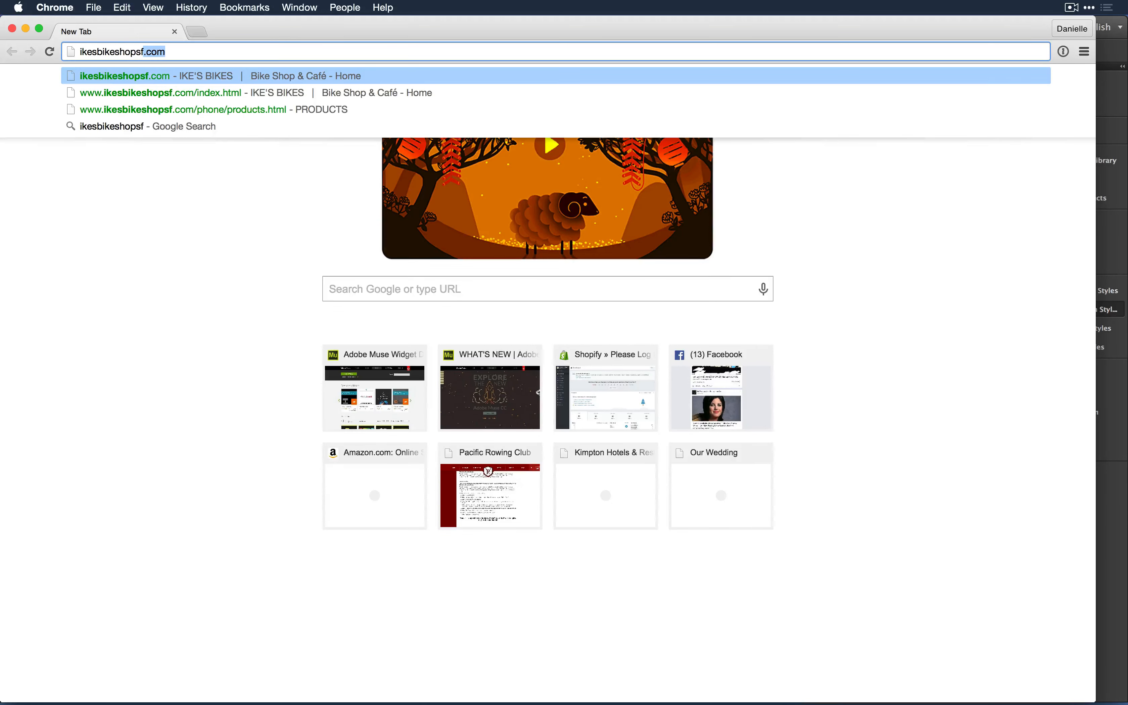
key("Return")
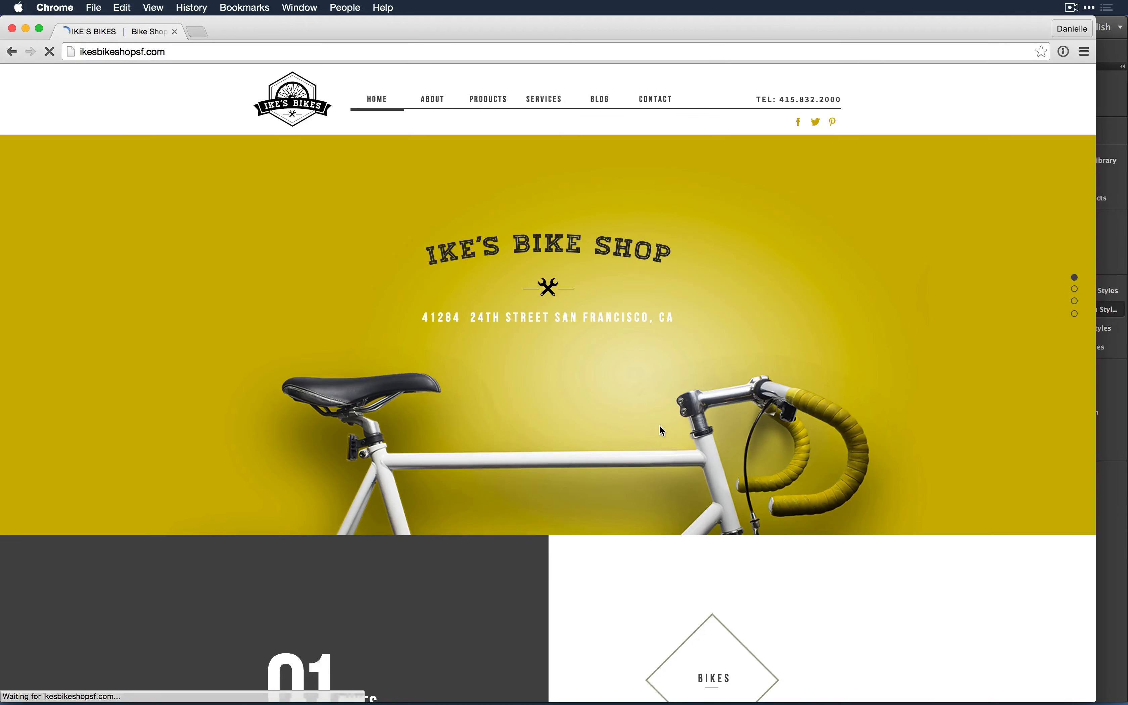
- Scroll the live site and narrow the browser window to sit beside the Muse layout
scroll(659, 425, "down", 3)
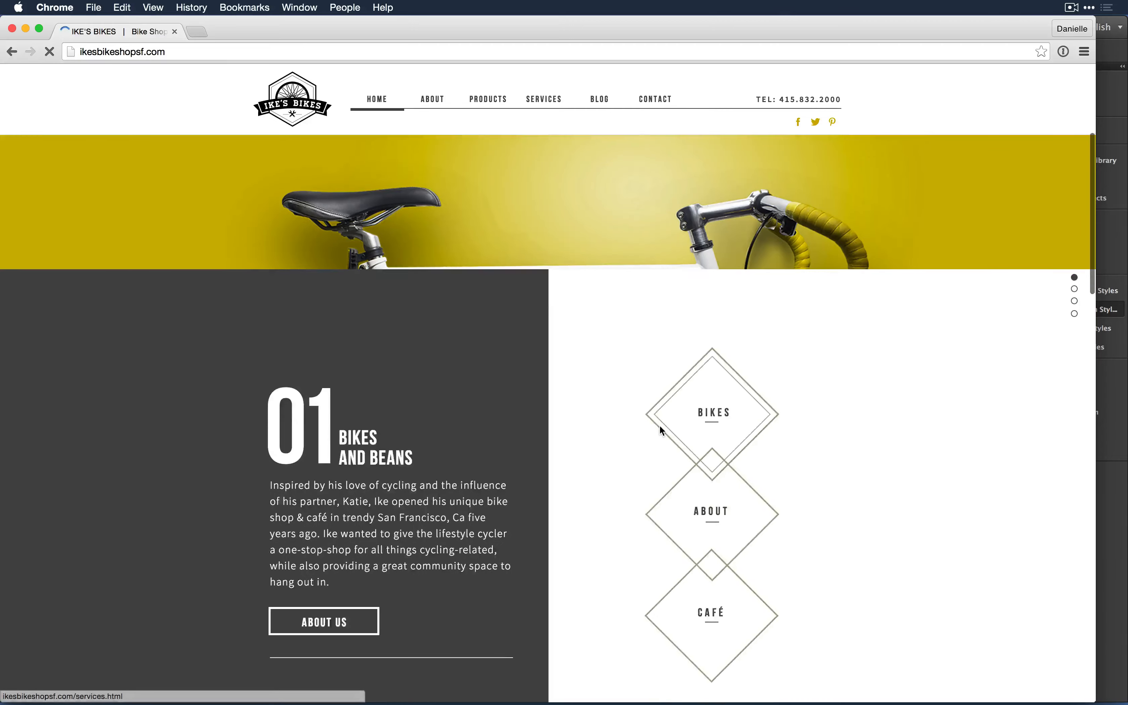
scroll(659, 424, "up", 10)
scroll(659, 425, "down", 5)
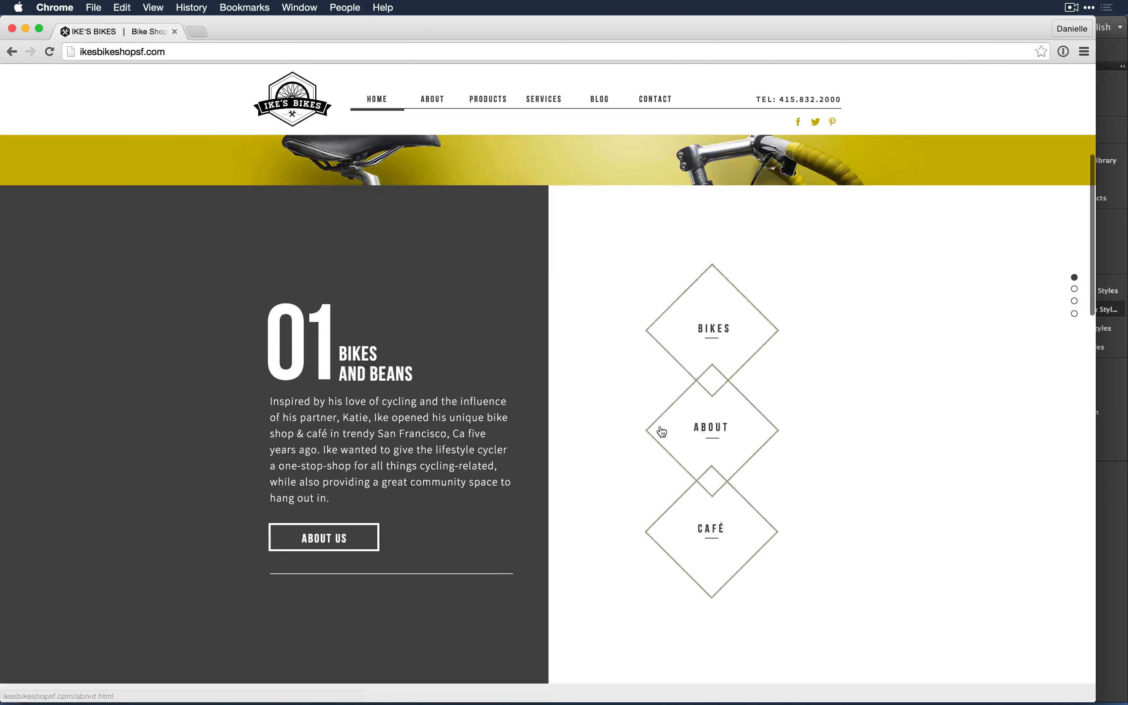
scroll(939, 349, "up", 5)
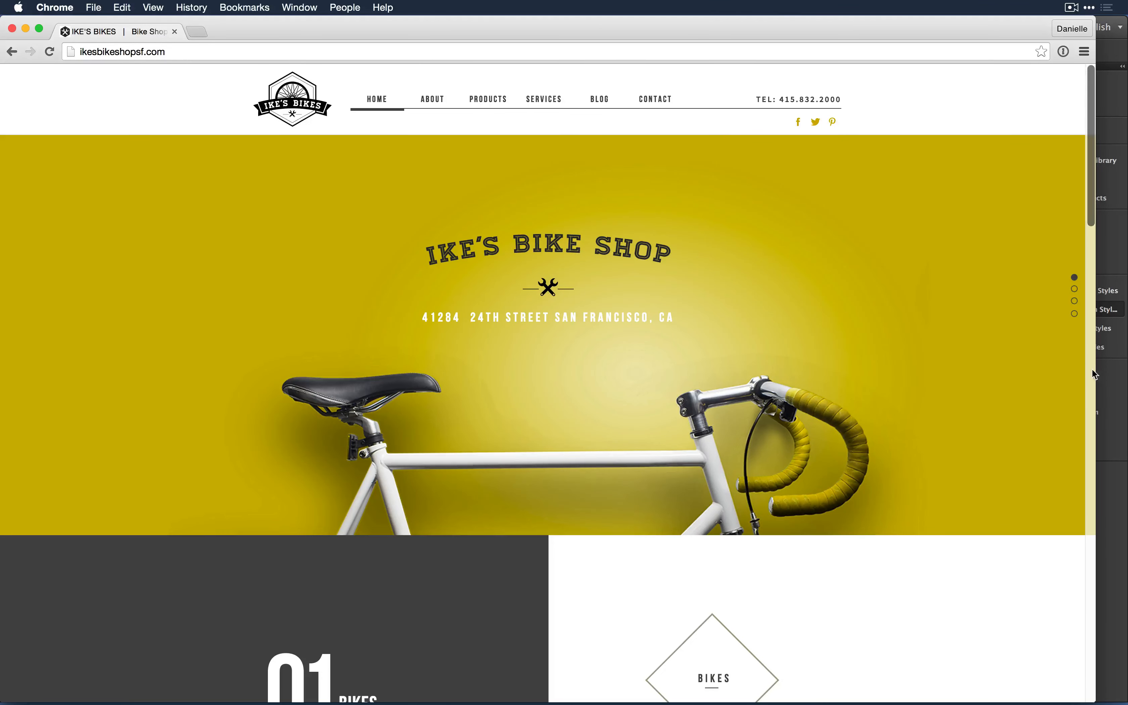
left_click_drag(1095, 370, 784, 363)
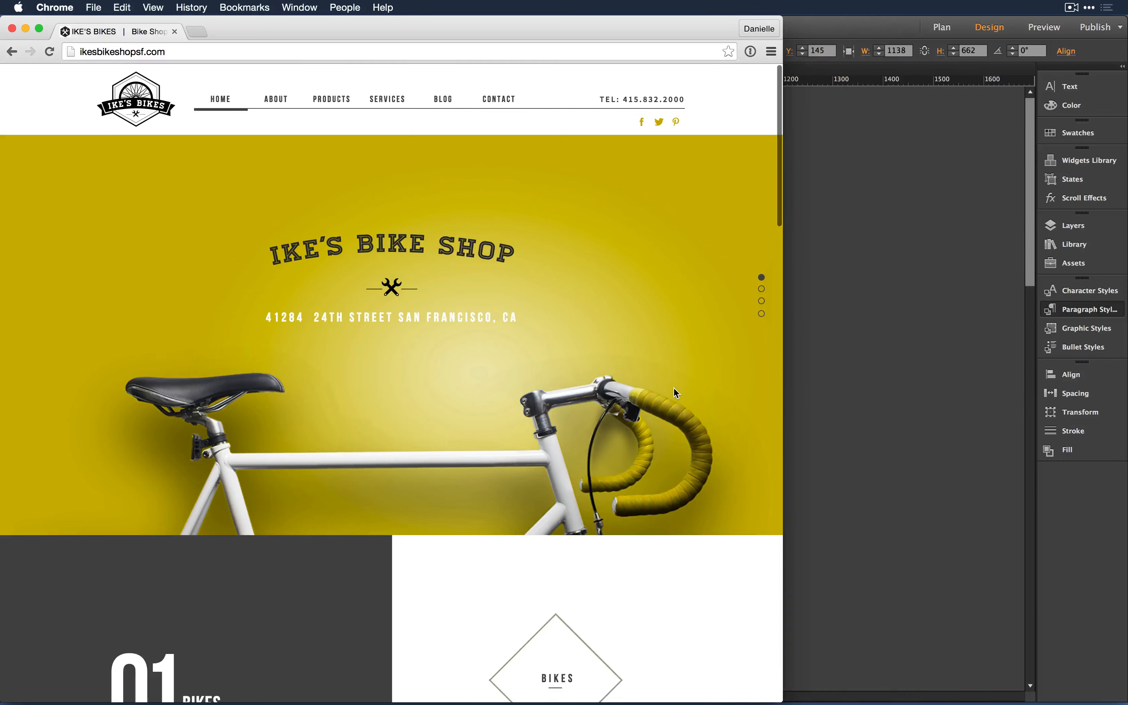
scroll(675, 392, "down", 3)
scroll(675, 393, "down", 5)
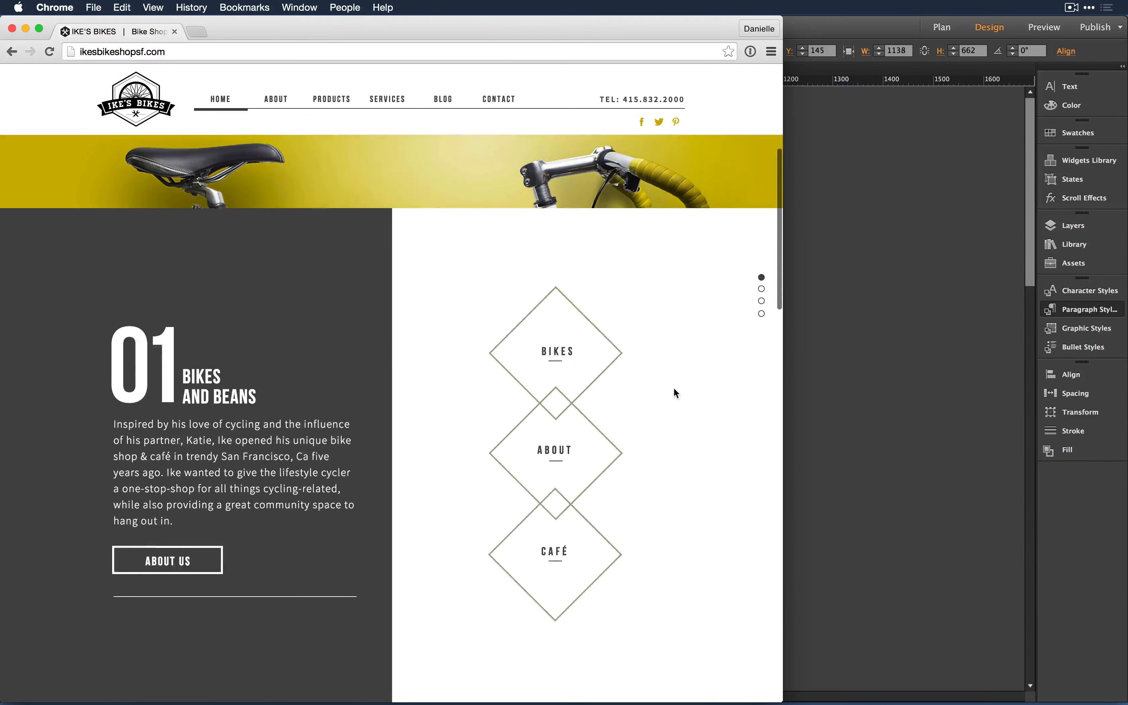
scroll(674, 392, "up", 7)
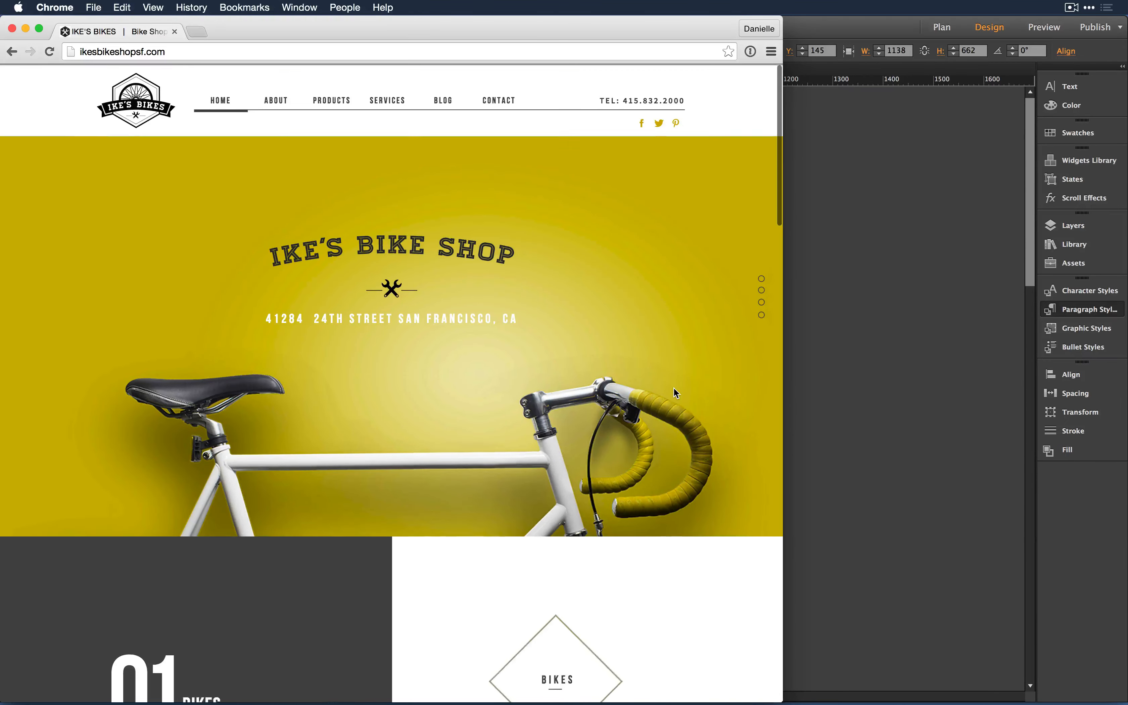
scroll(674, 392, "down", 4)
scroll(674, 392, "up", 4)
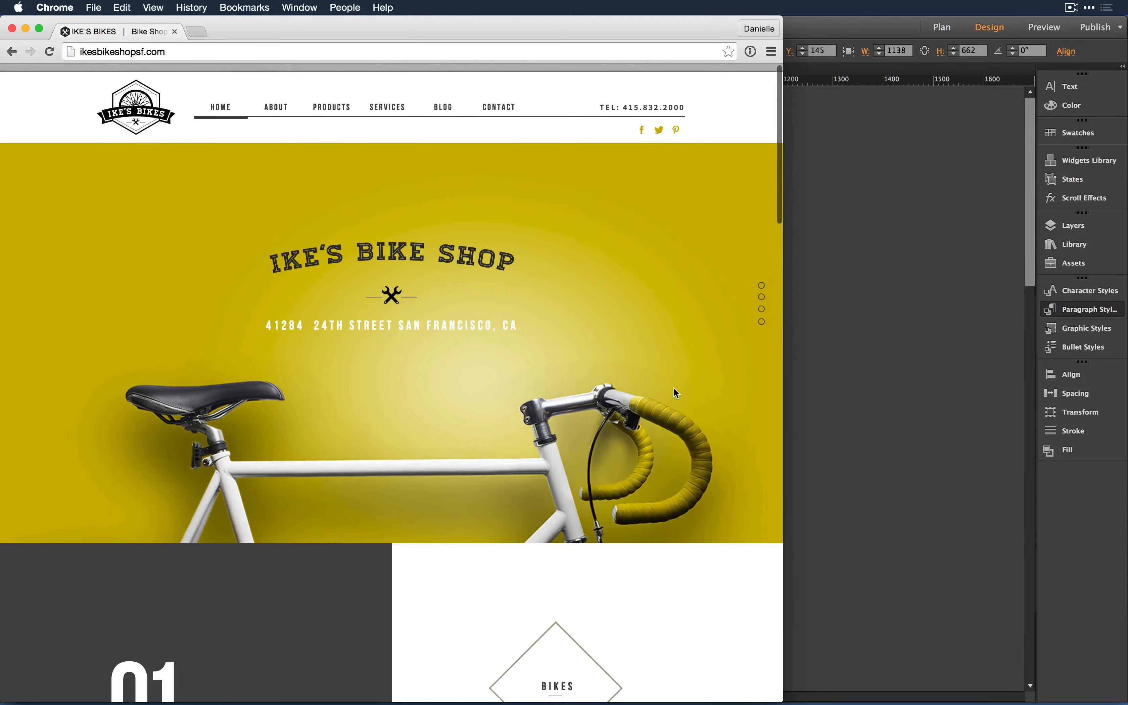
key("super+Tab")
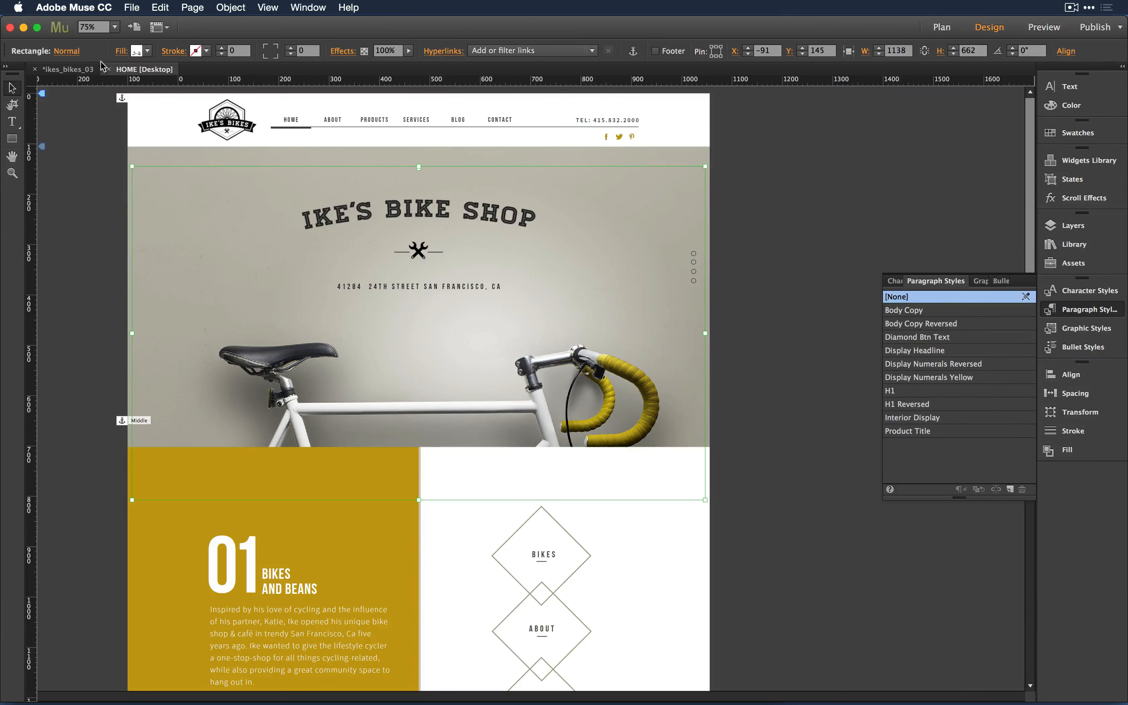
right_click(226, 311)
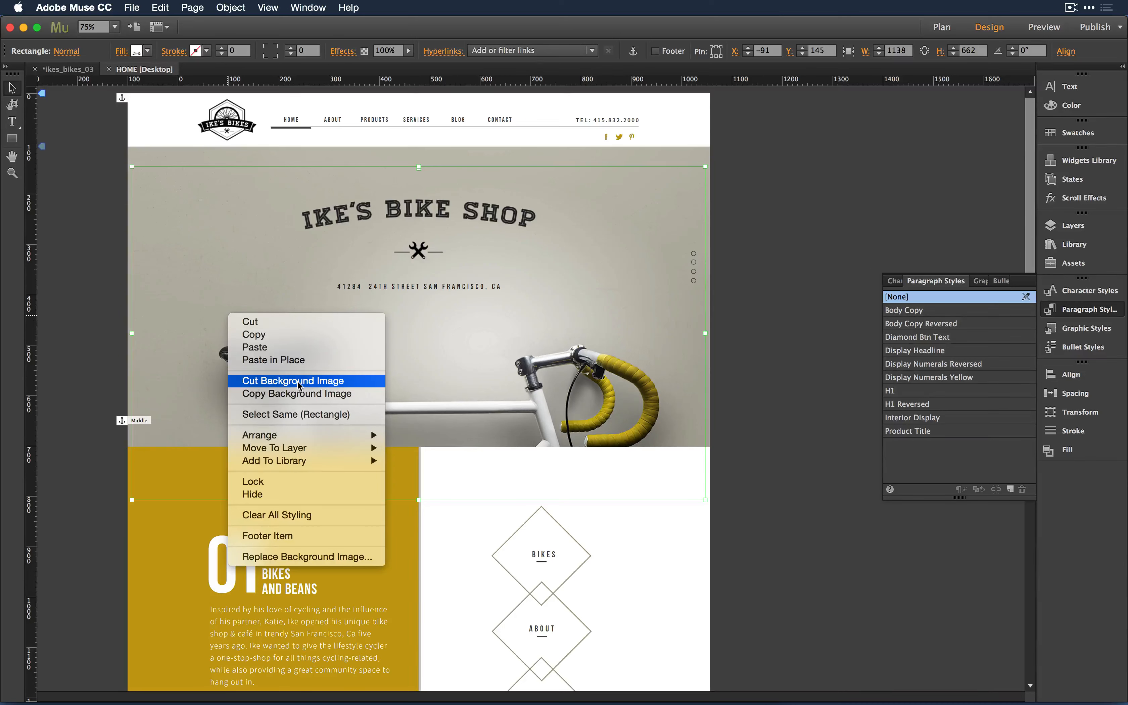
left_click(248, 395)
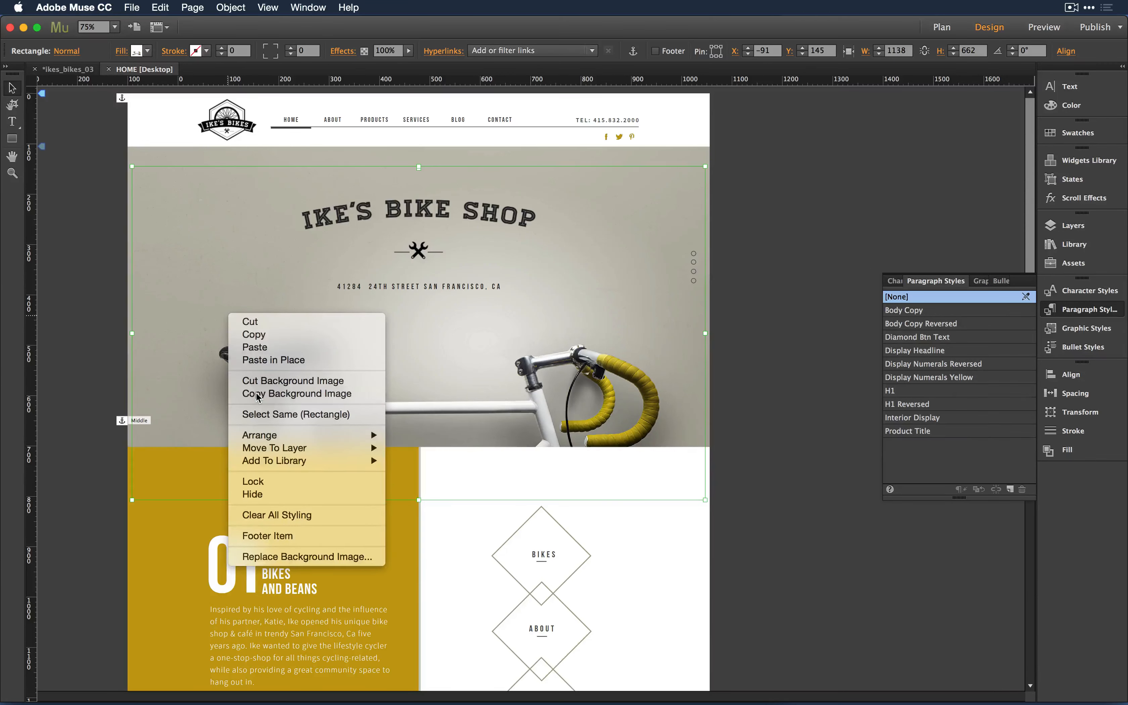
left_click(854, 185)
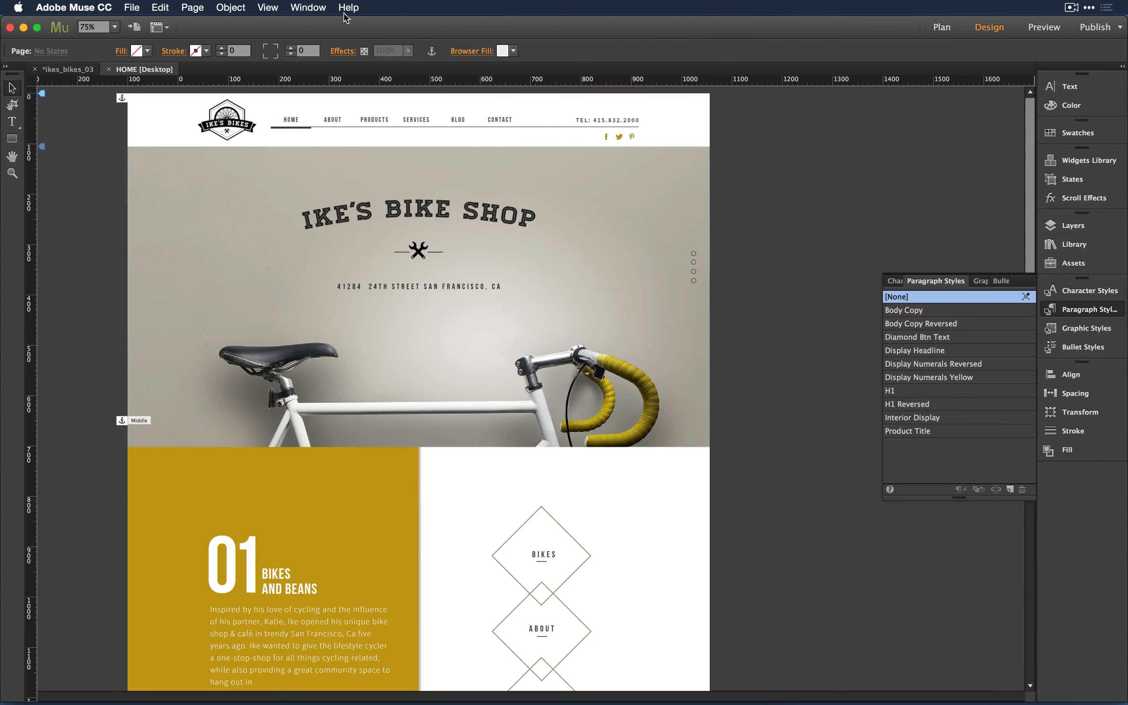
left_click(157, 7)
left_click(172, 83)
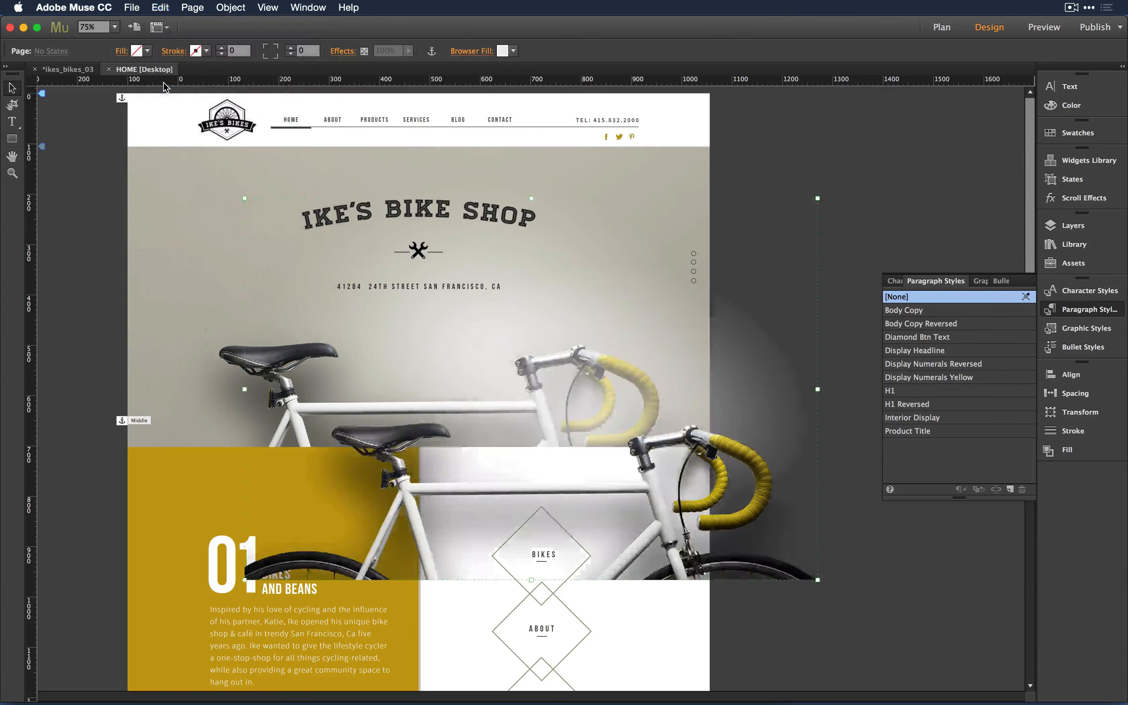
left_click_drag(649, 415, 755, 383)
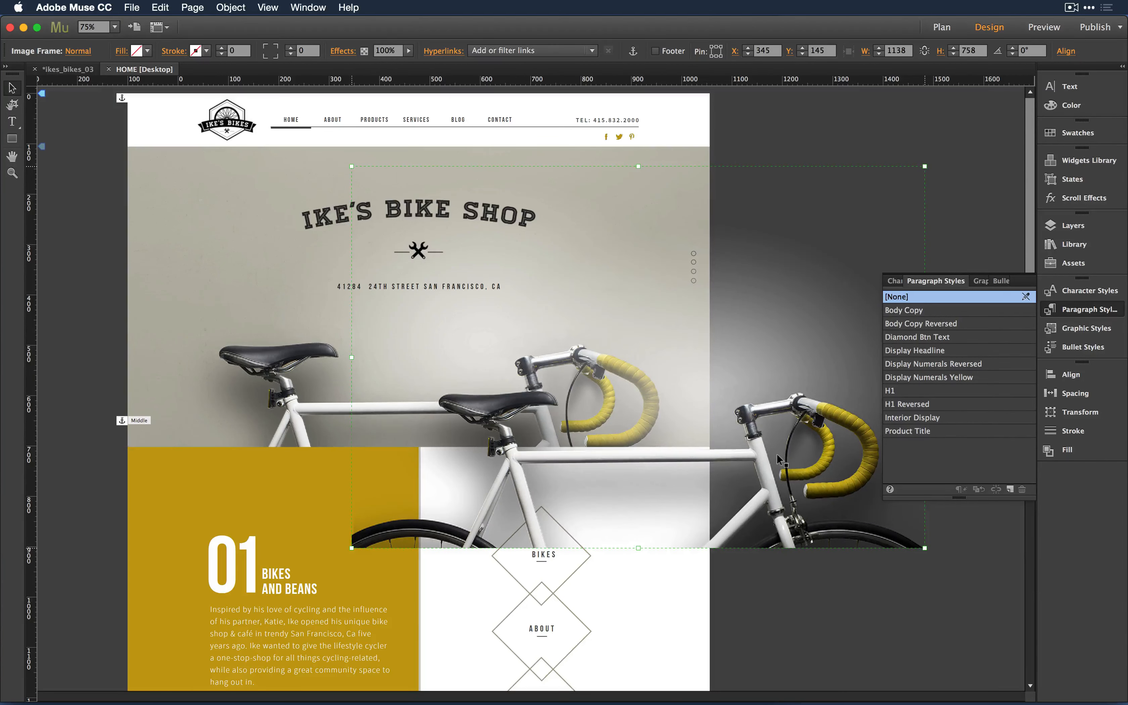
key("Delete")
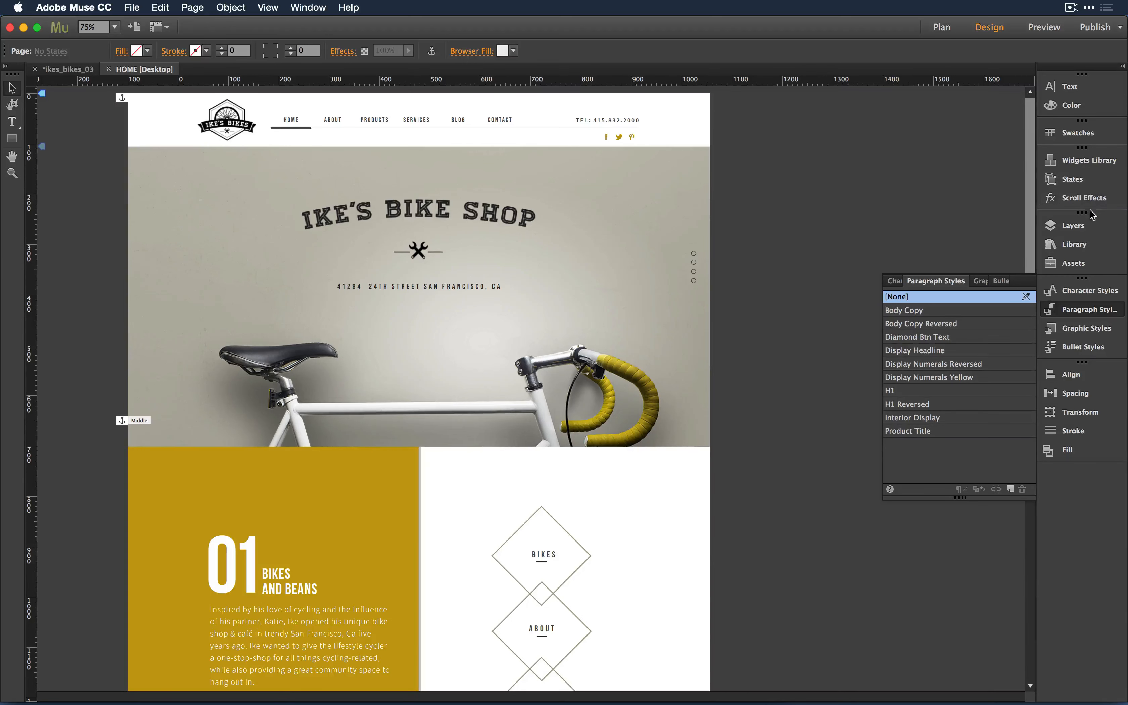
- Open the Layers panel, expand Desktop-Home-Body and view its layer options
left_click(1077, 224)
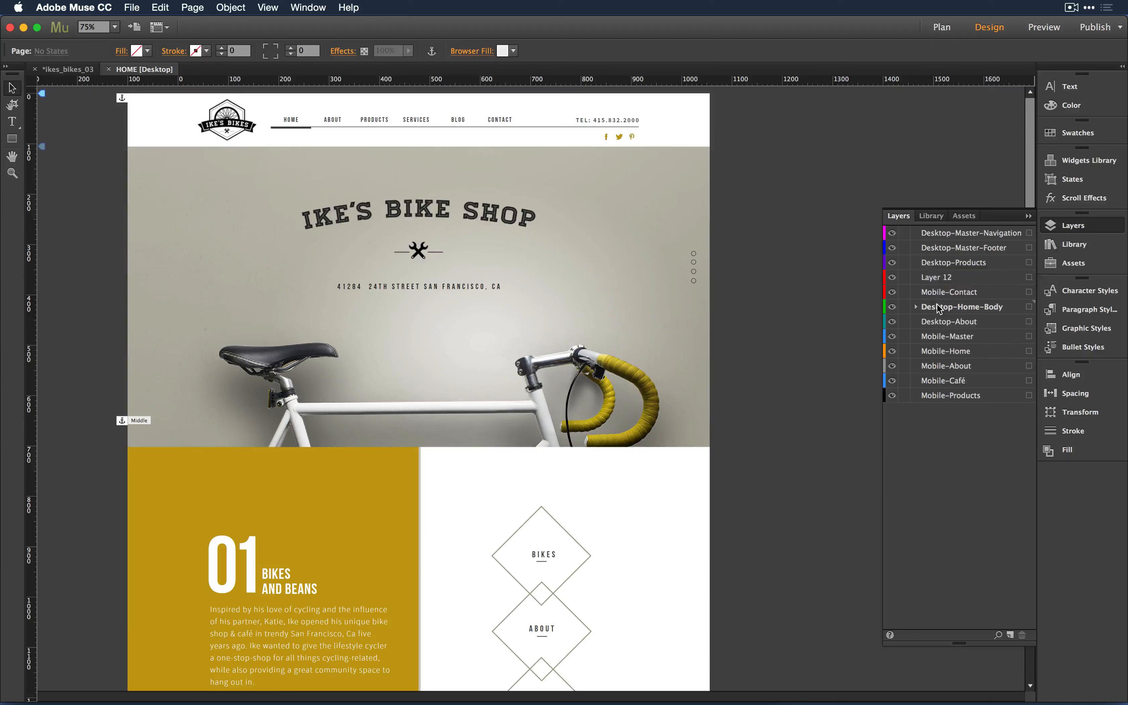
left_click(916, 306)
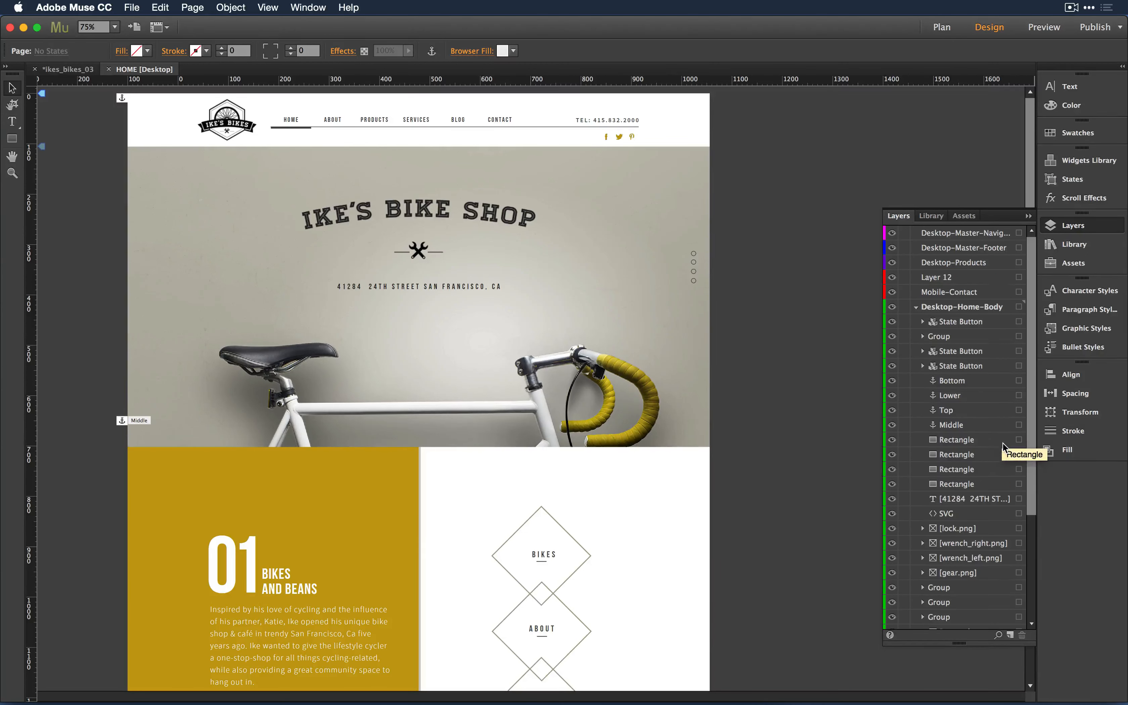
scroll(1004, 438, "down", 3)
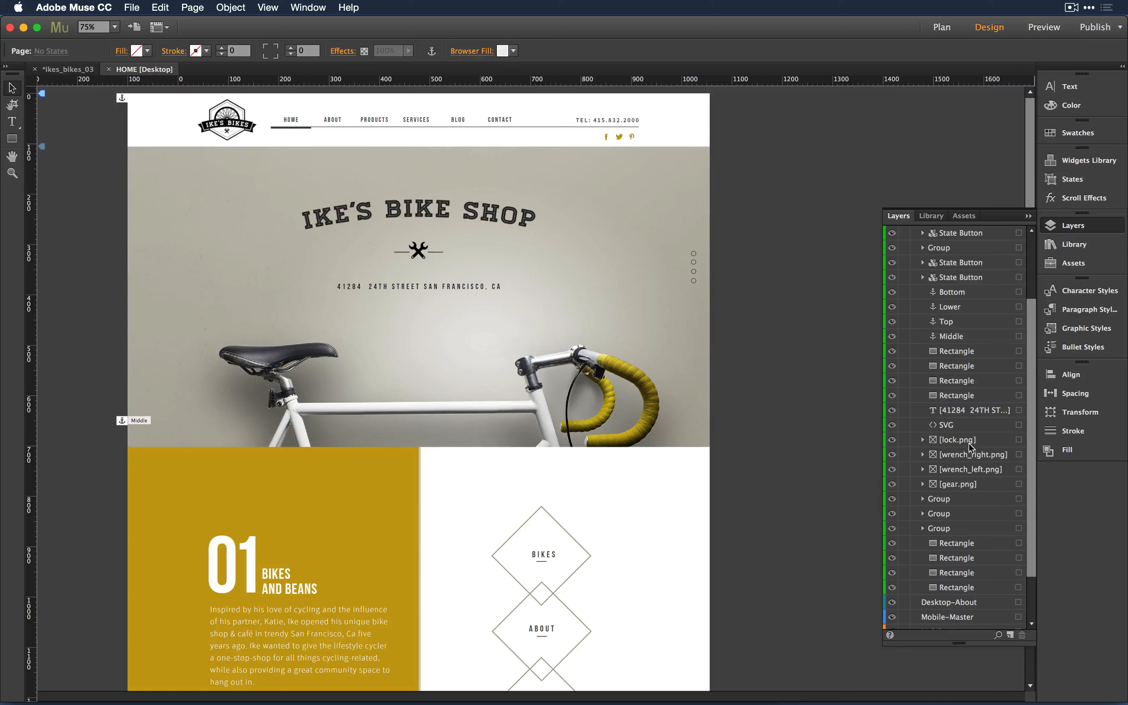
scroll(976, 525, "up", 3)
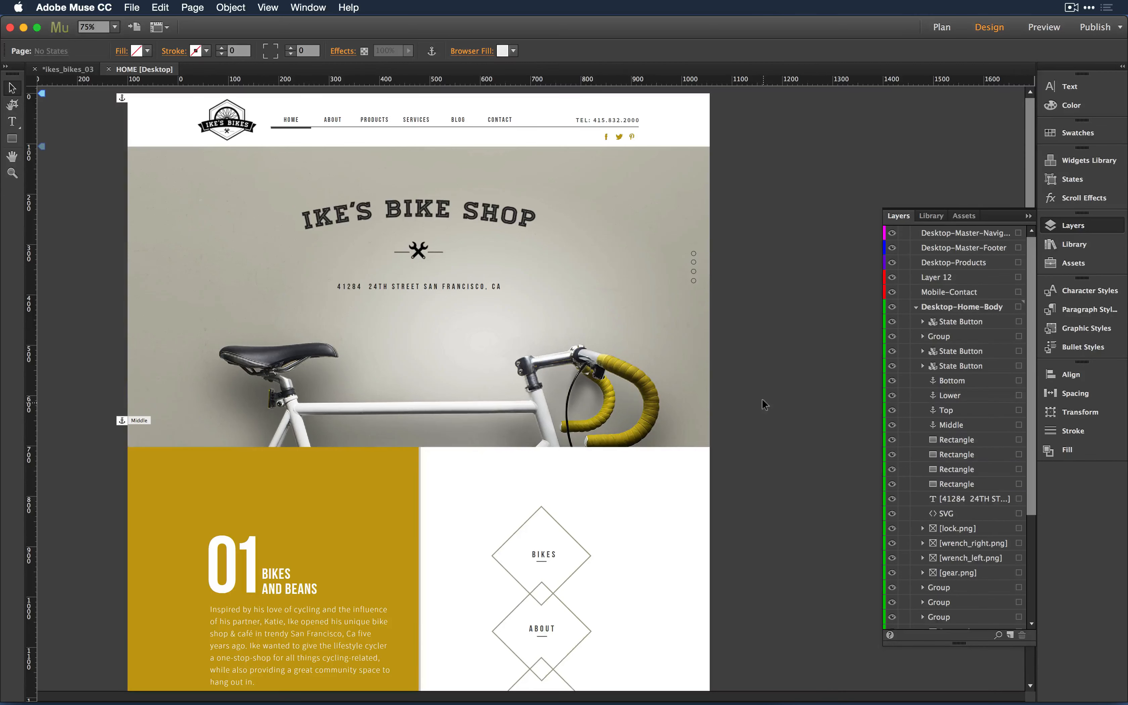
scroll(960, 408, "down", 3)
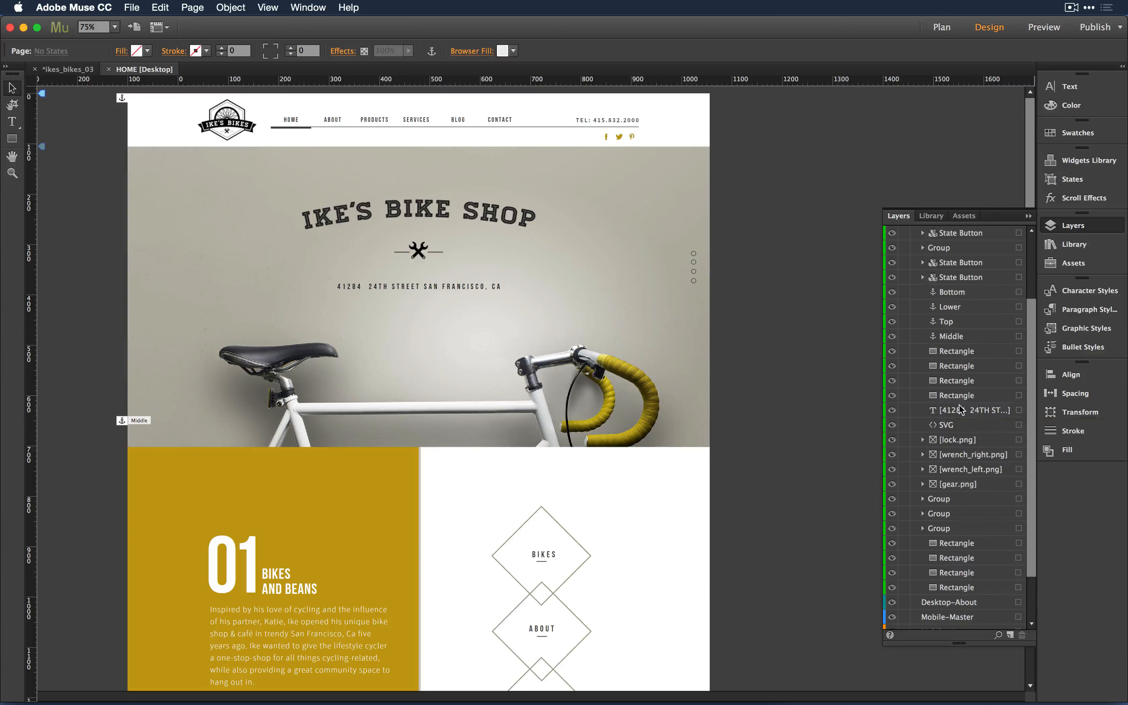
right_click(953, 404)
left_click(939, 487)
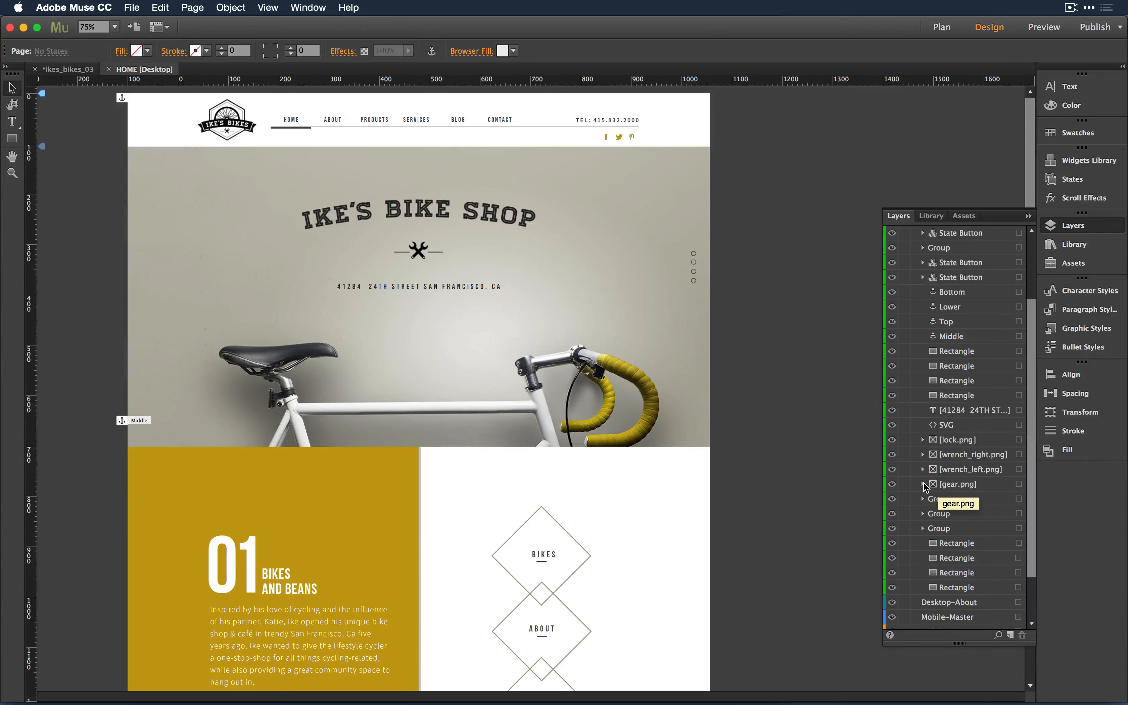
- Expand and select [gear.png], widen the panel, then show the site's image assets
left_click(923, 485)
left_click(963, 498)
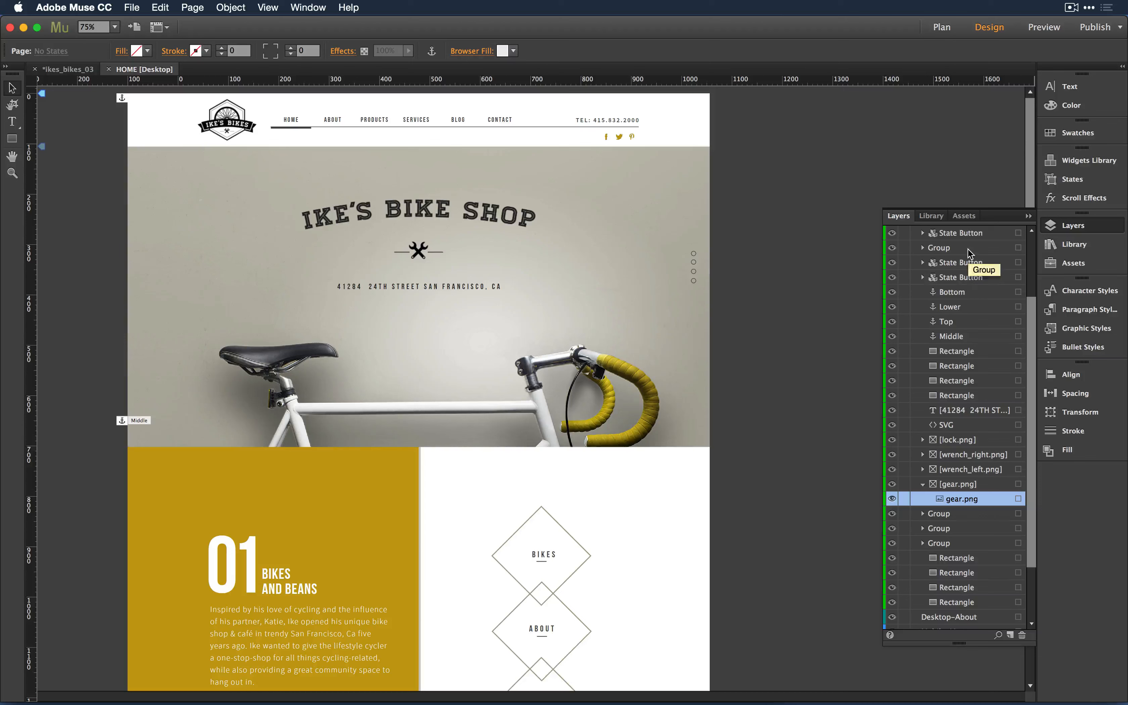
left_click_drag(879, 266, 791, 254)
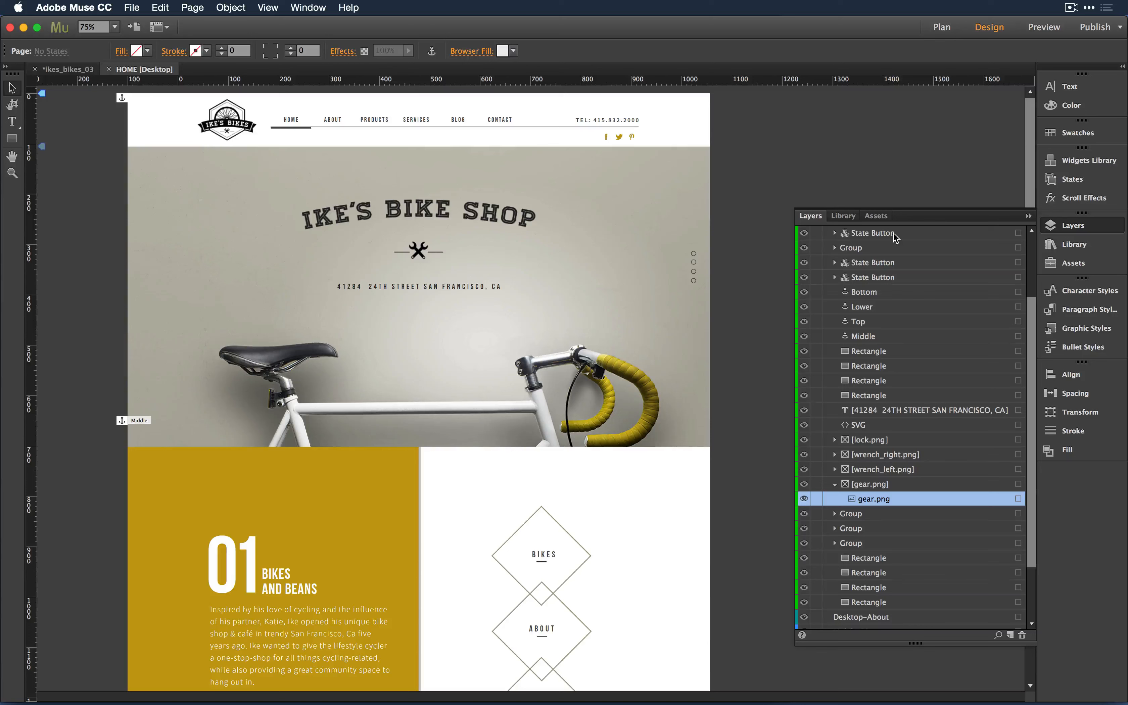
left_click(885, 218)
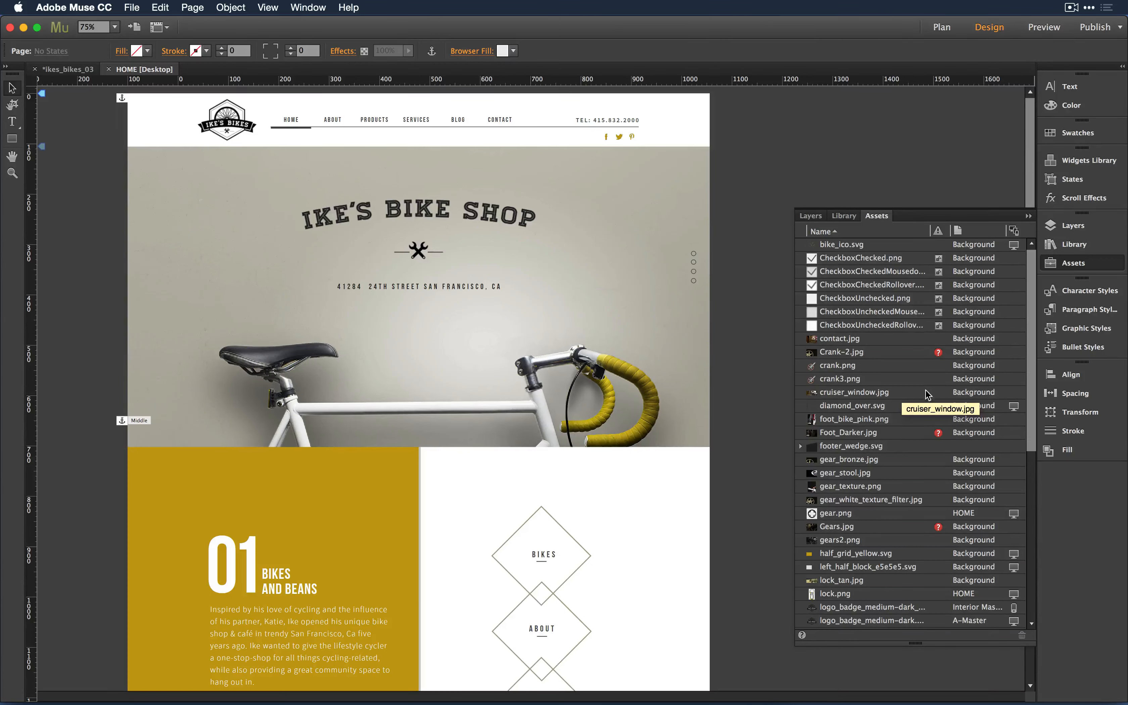
- Select the bike hero rectangle so its background image highlights in the asset list
scroll(907, 425, "down", 5)
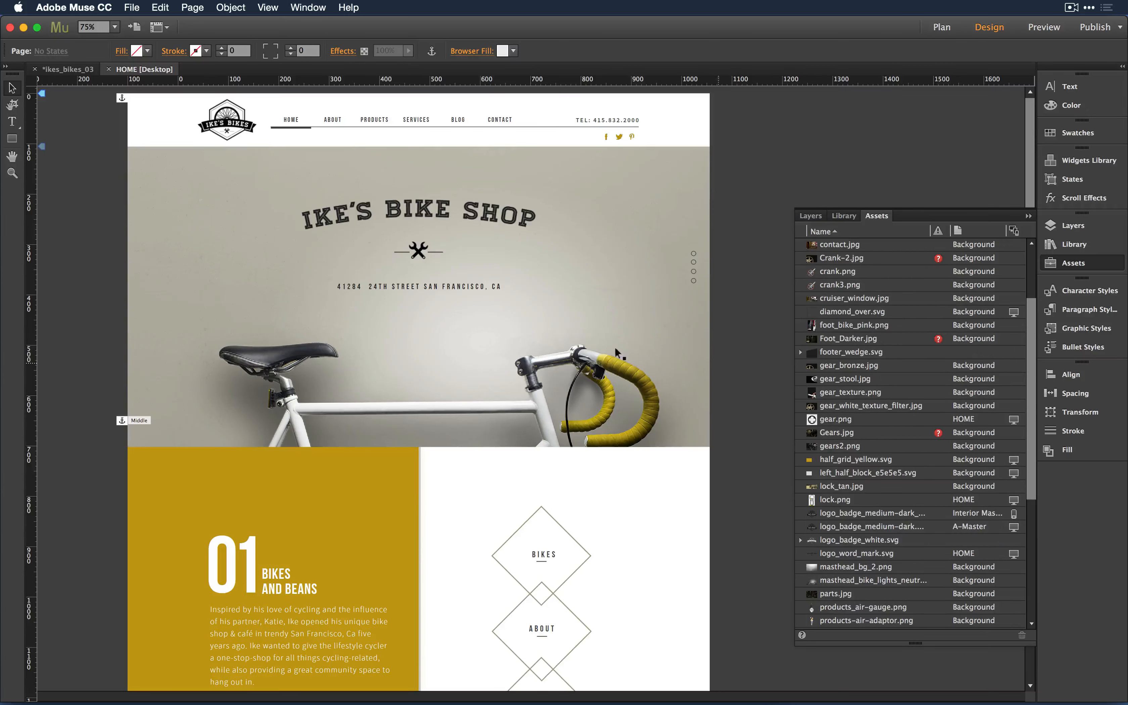
left_click(512, 390)
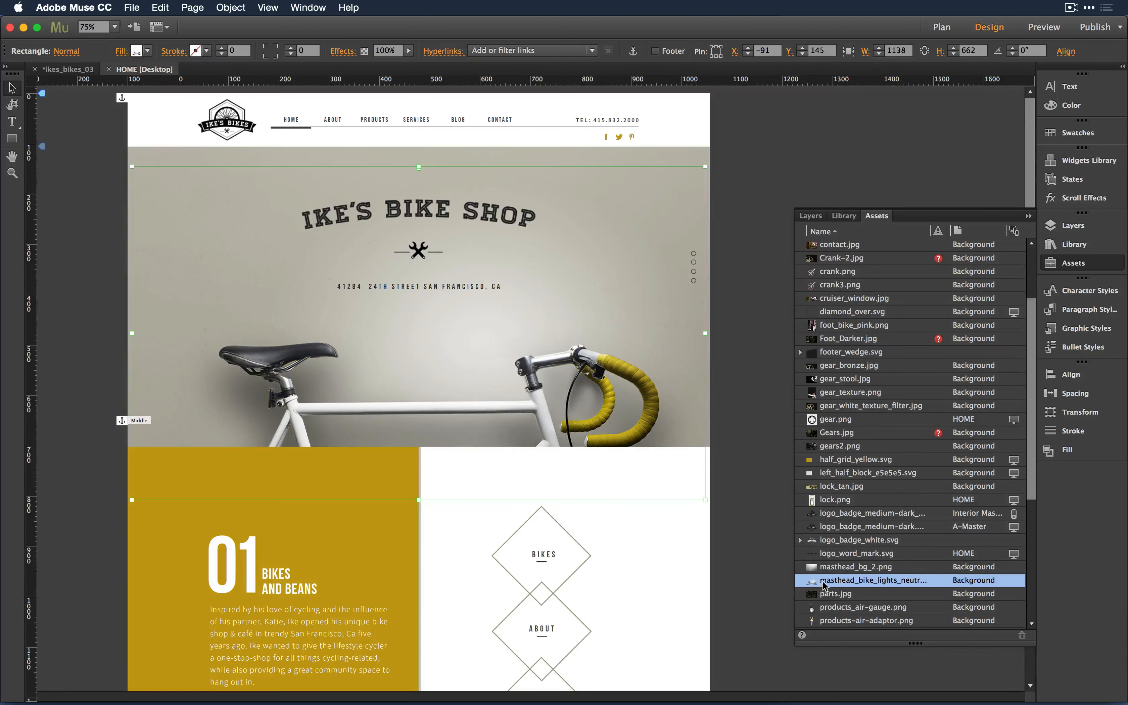
mouse_move(811, 586)
- Expand logo_badge_white.svg and inspect its A-Master use without running any option
left_click(801, 539)
left_click(859, 541)
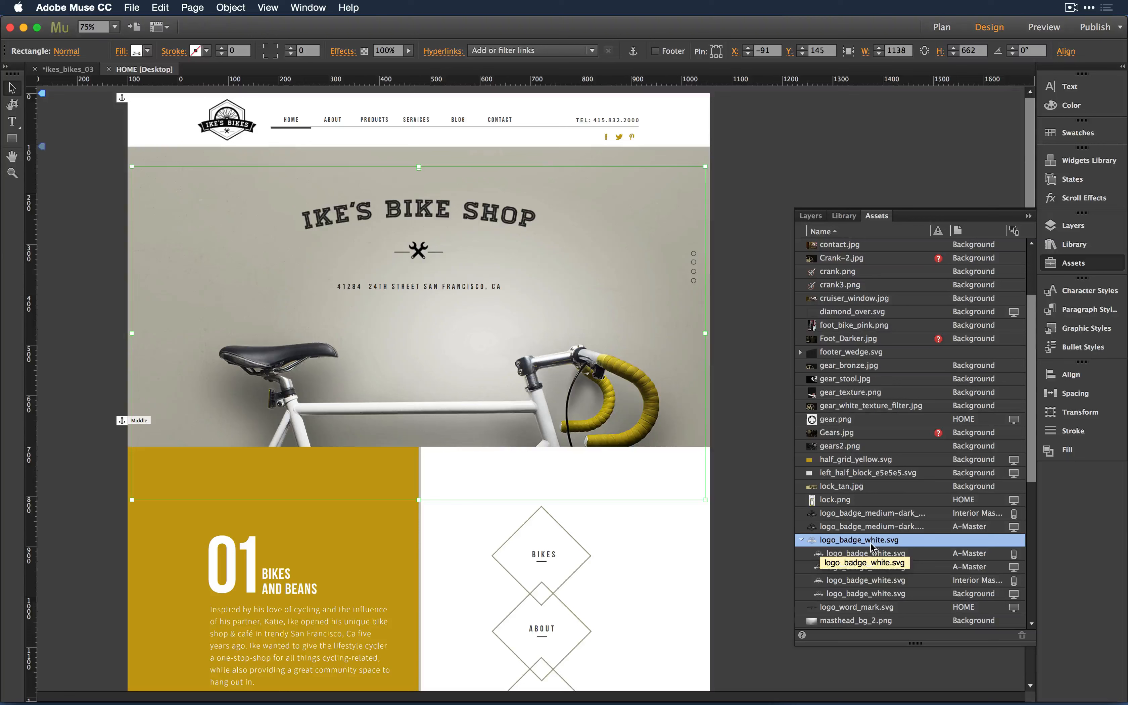
left_click(860, 554)
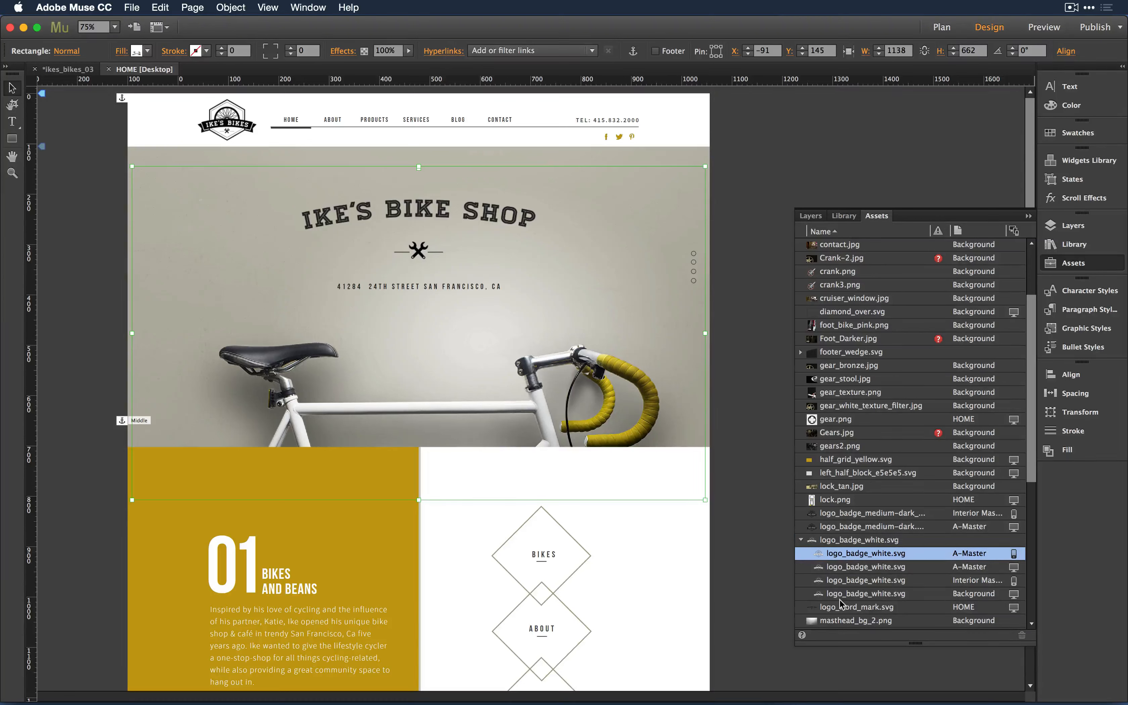
right_click(866, 567)
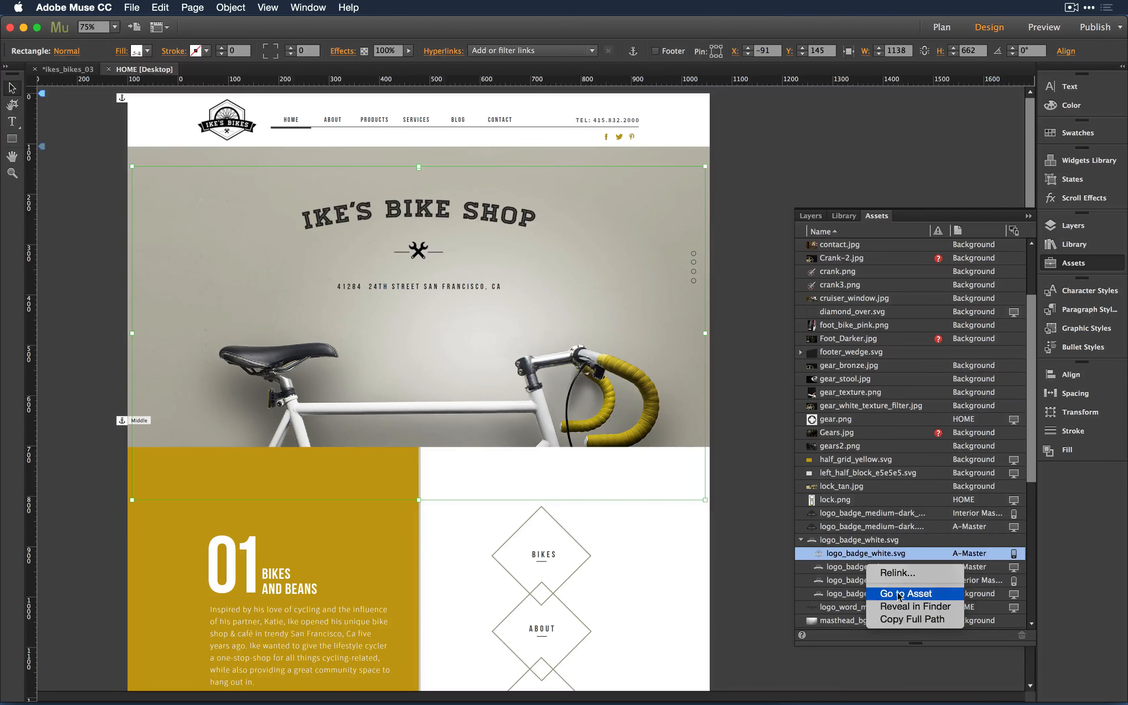
left_click(755, 571)
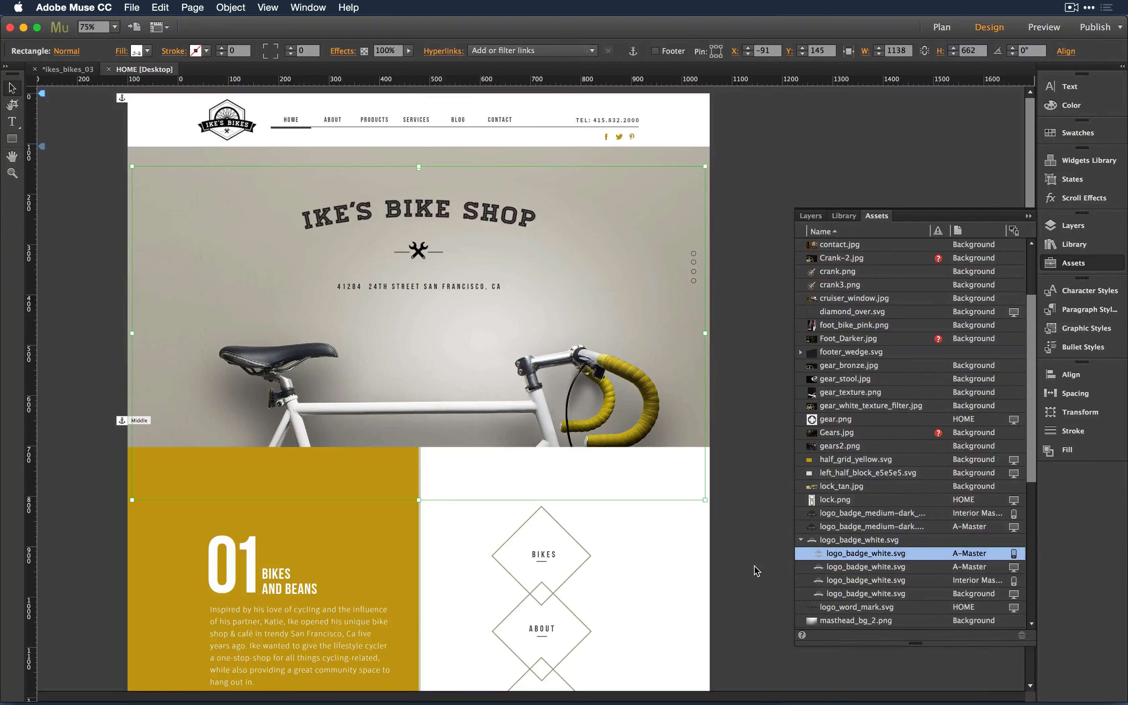
- Trace masthead_bg_2.png via Go to Asset Use to the 1156 × 700 hero rectangle
left_click(856, 624)
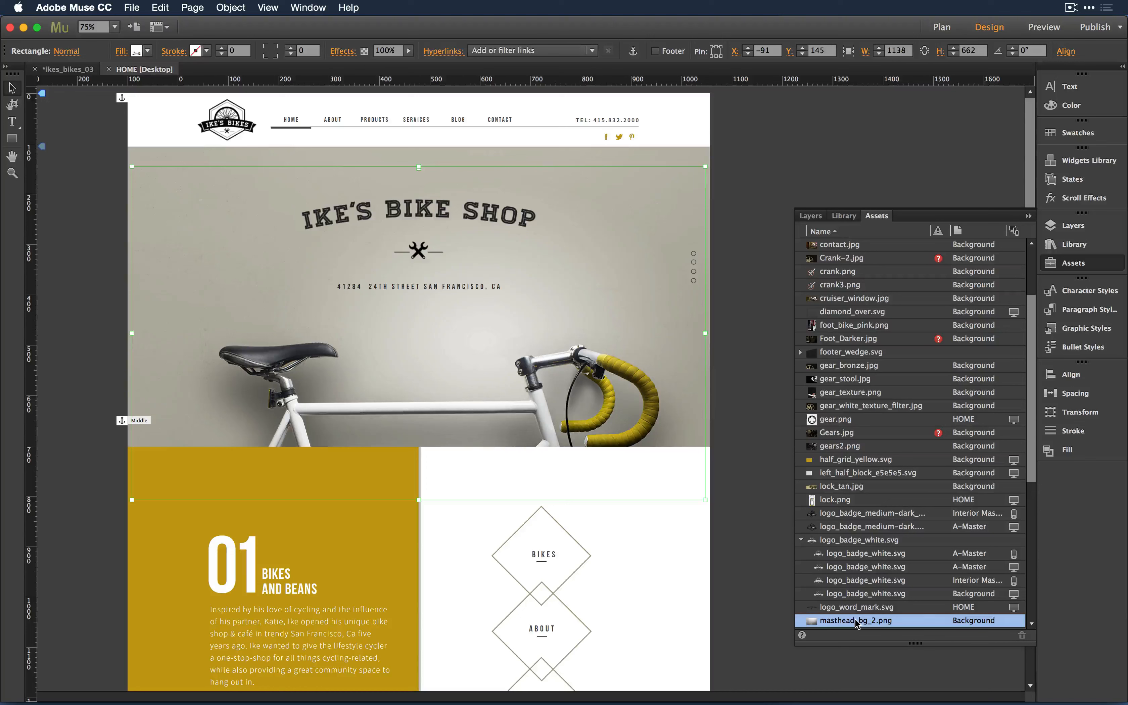
scroll(857, 624, "down", 4)
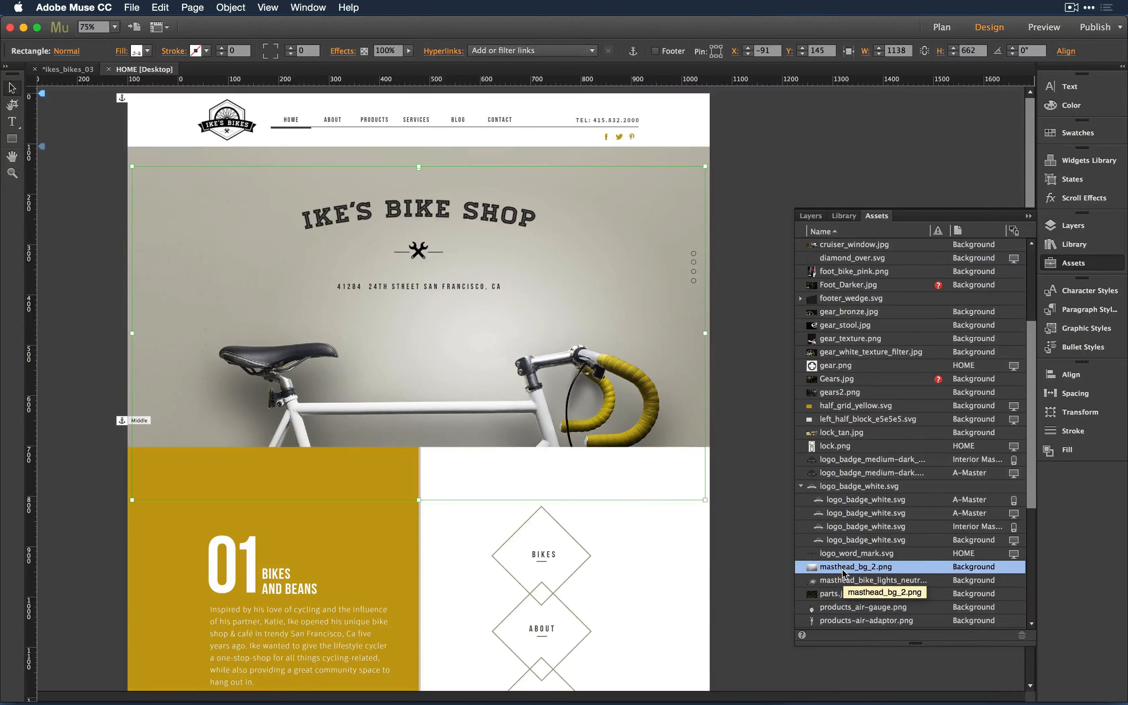
right_click(844, 574)
mouse_move(859, 600)
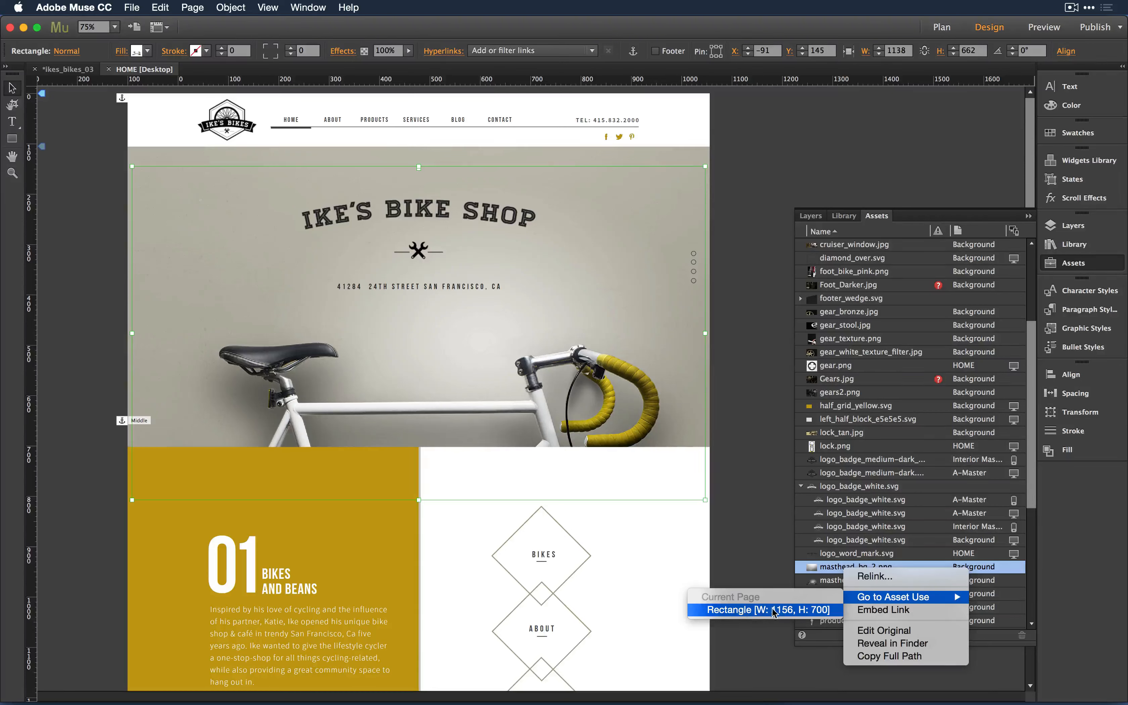
left_click(749, 606)
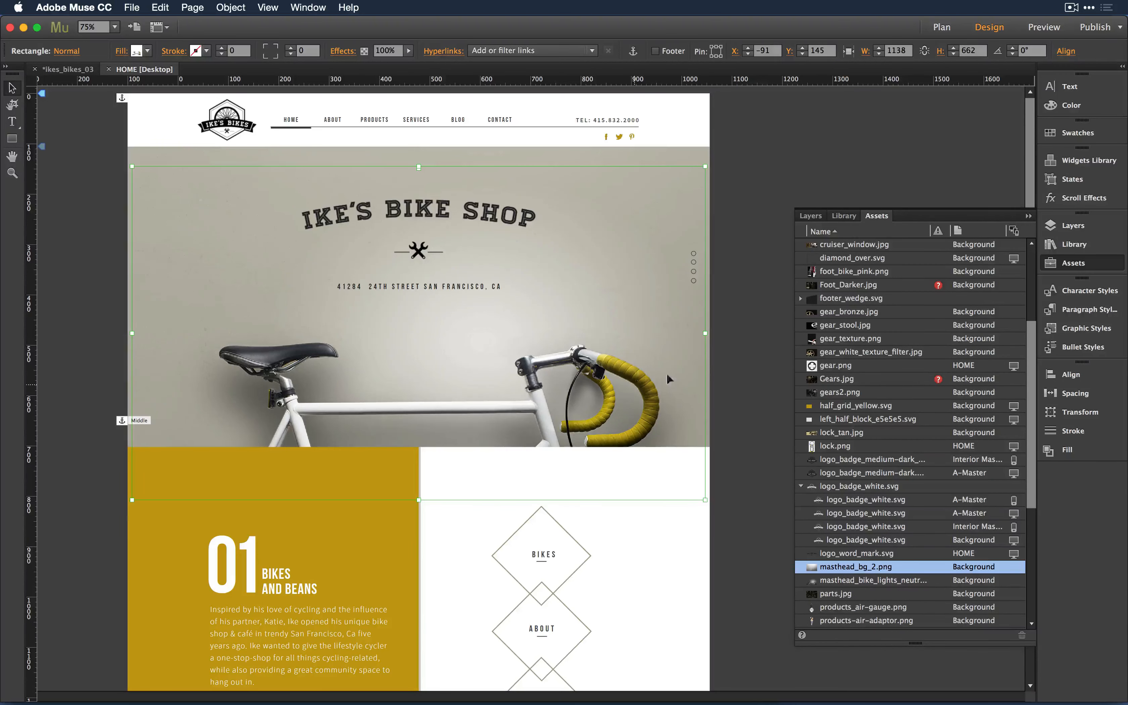
scroll(716, 372, "down", 2)
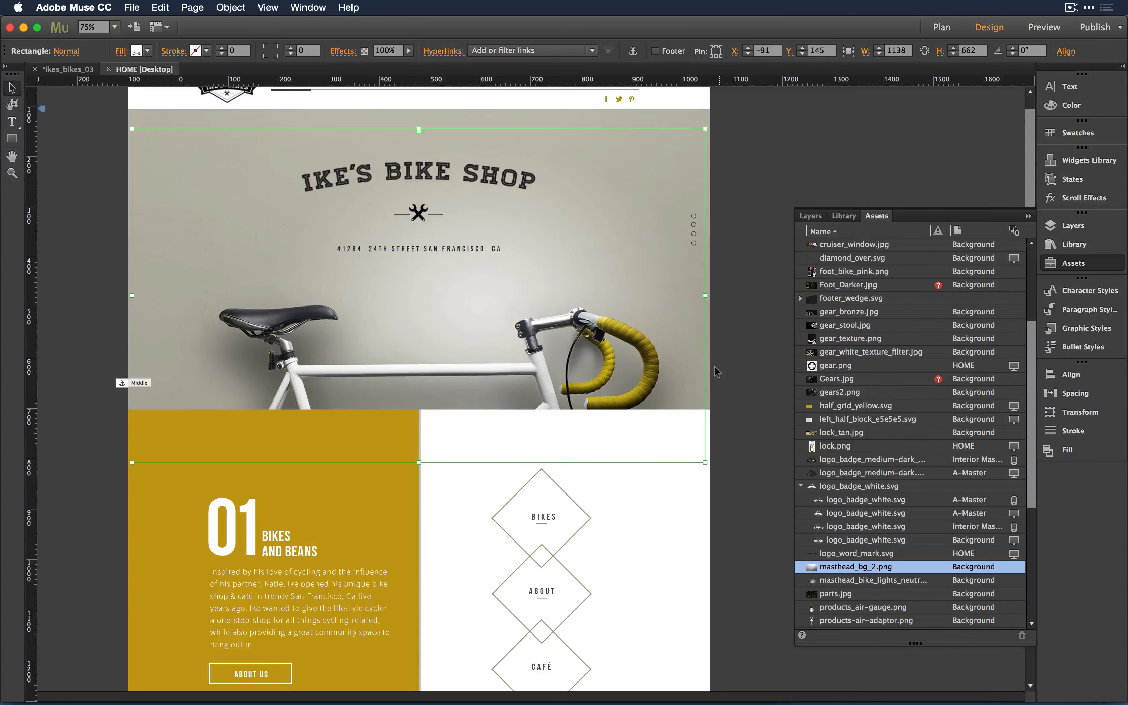
right_click(521, 346)
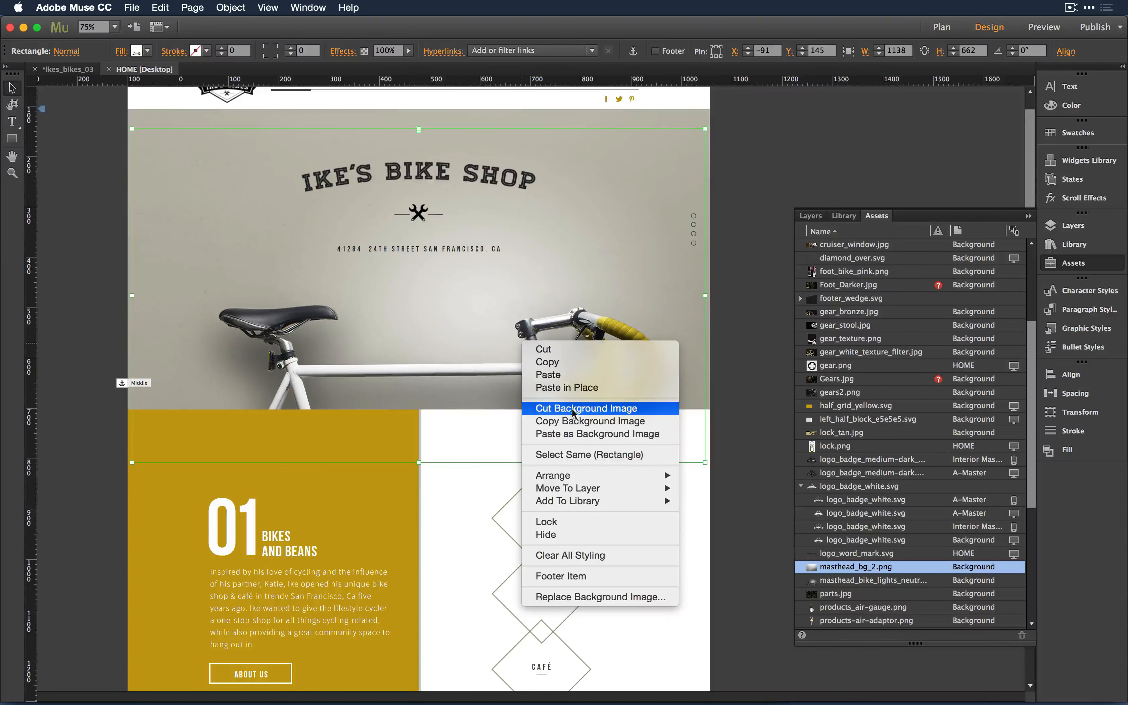
left_click(737, 434)
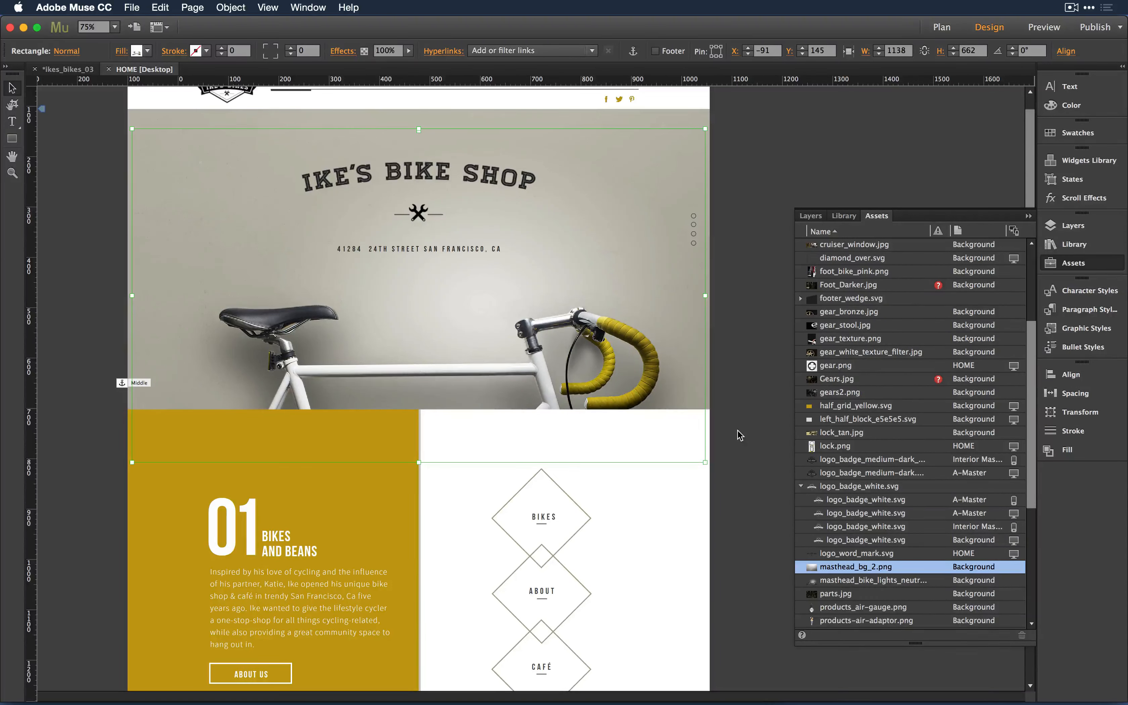
key("super+Tab")
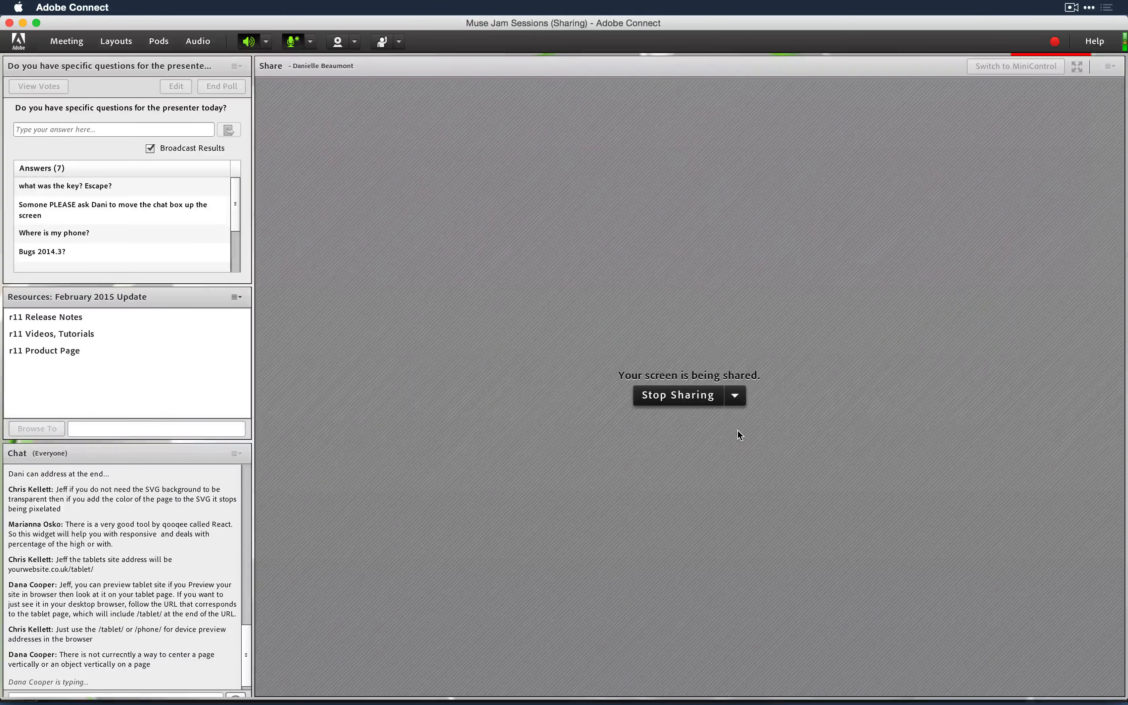
key("super+Tab")
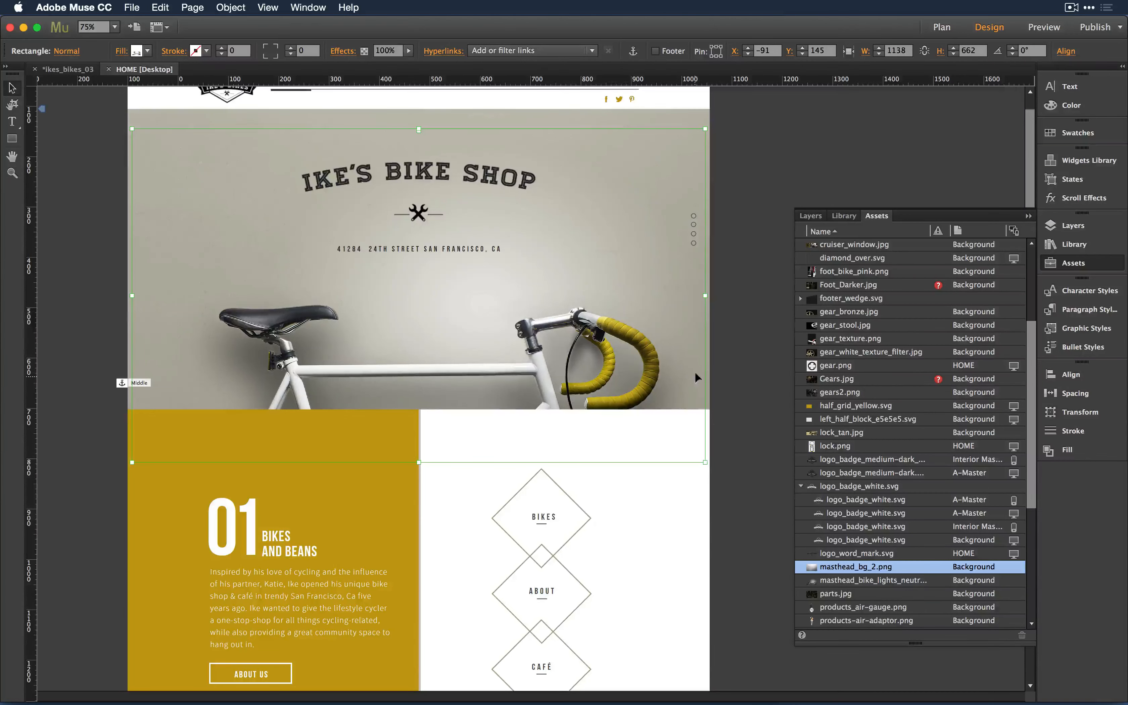
- Close the HOME page with Cmd+W and open the A-Master master page from Plan view
scroll(554, 304, "up", 2)
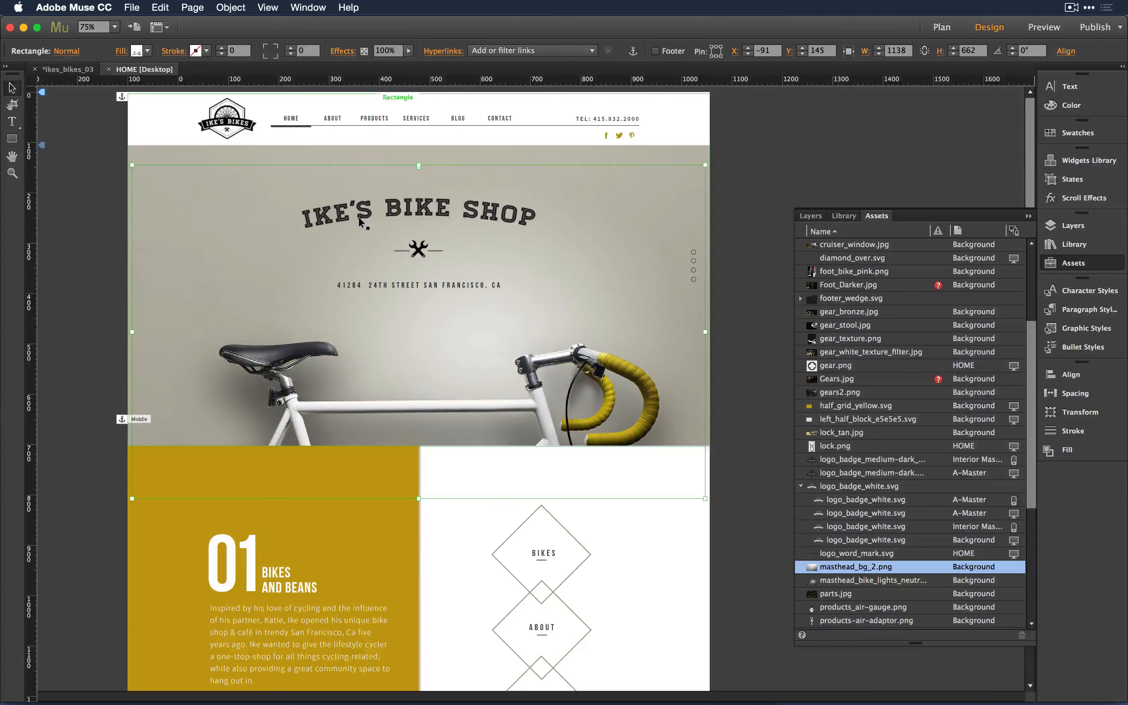
key("super+w")
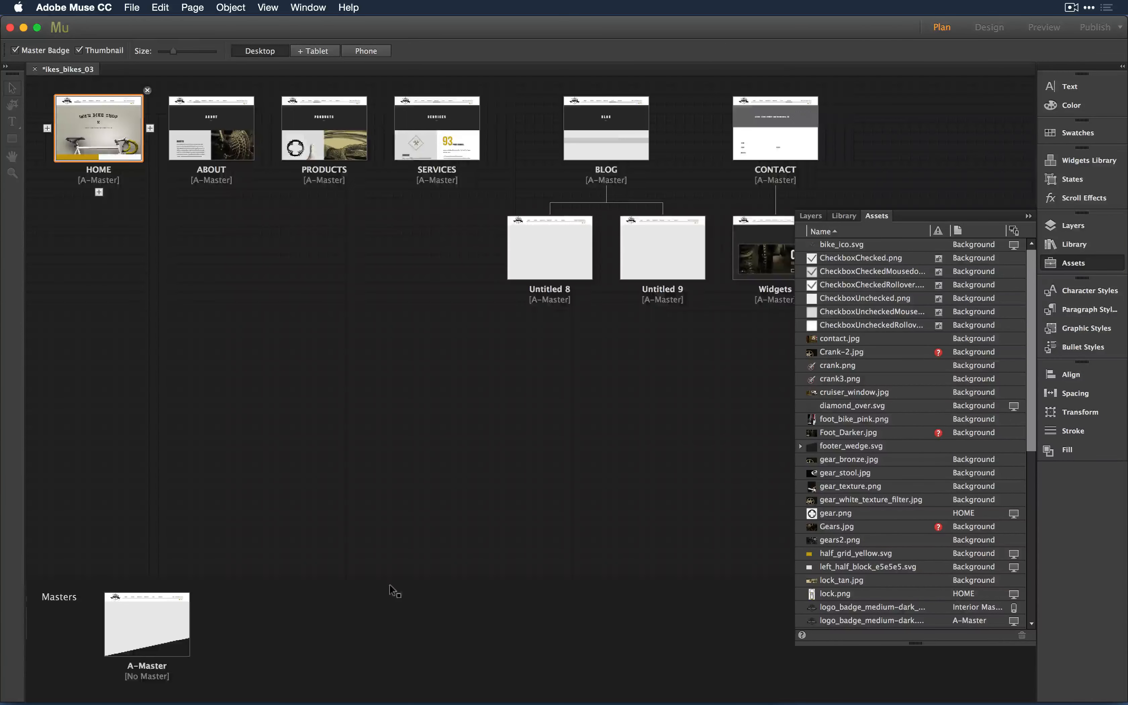
double_click(137, 613)
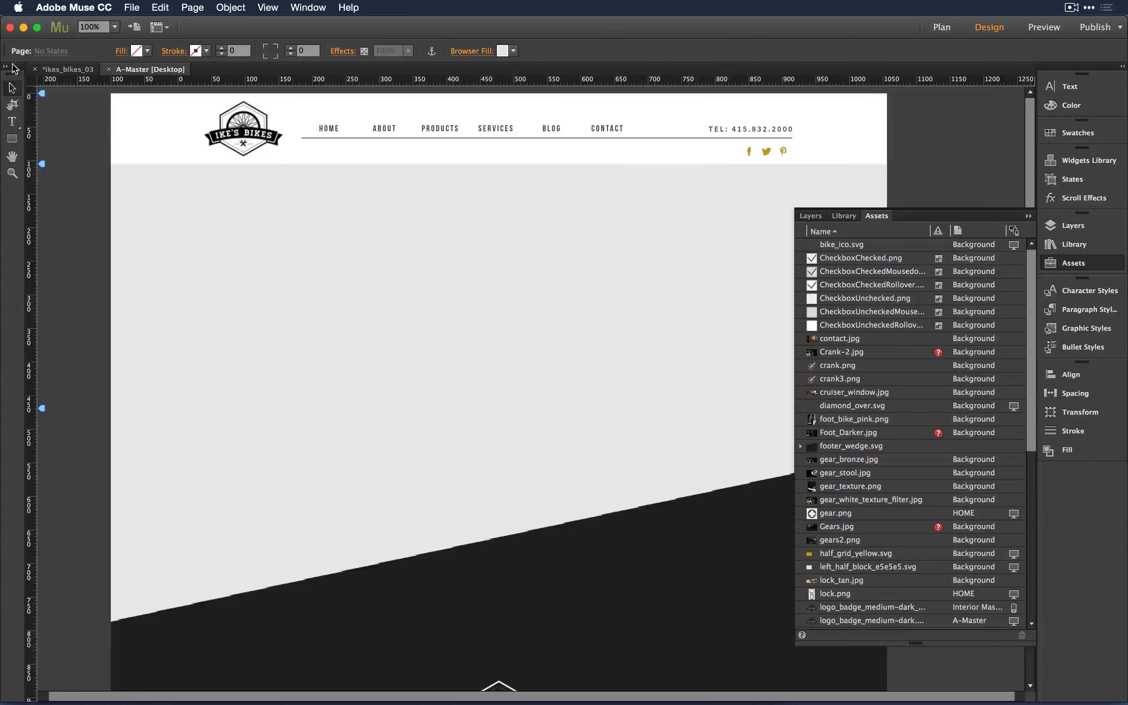
- Inspect the navigation menu's PRODUCTS item without changing it, then switch to Adobe Connect
left_click(480, 129)
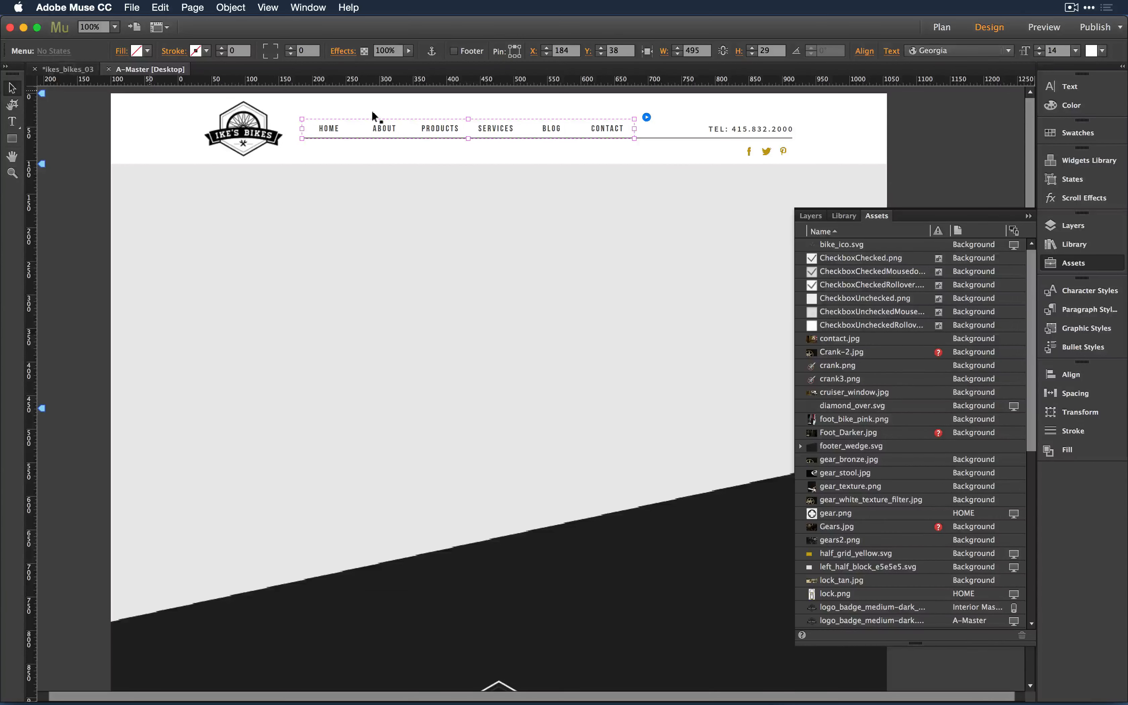
left_click(436, 130)
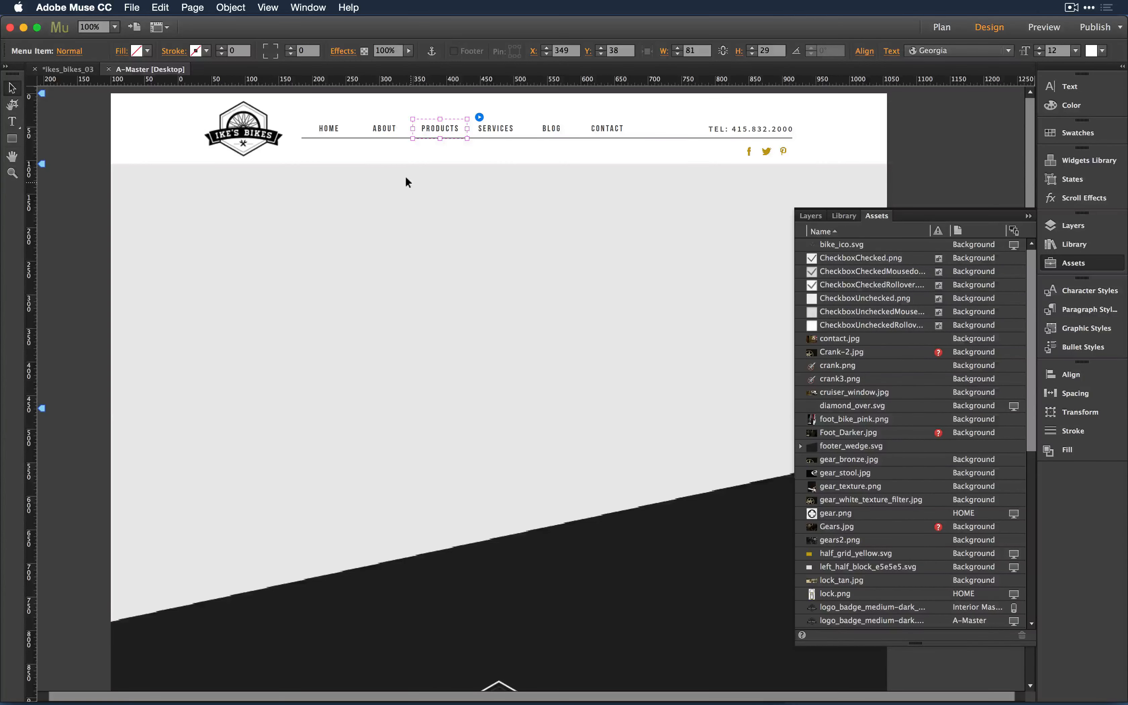
double_click(443, 129)
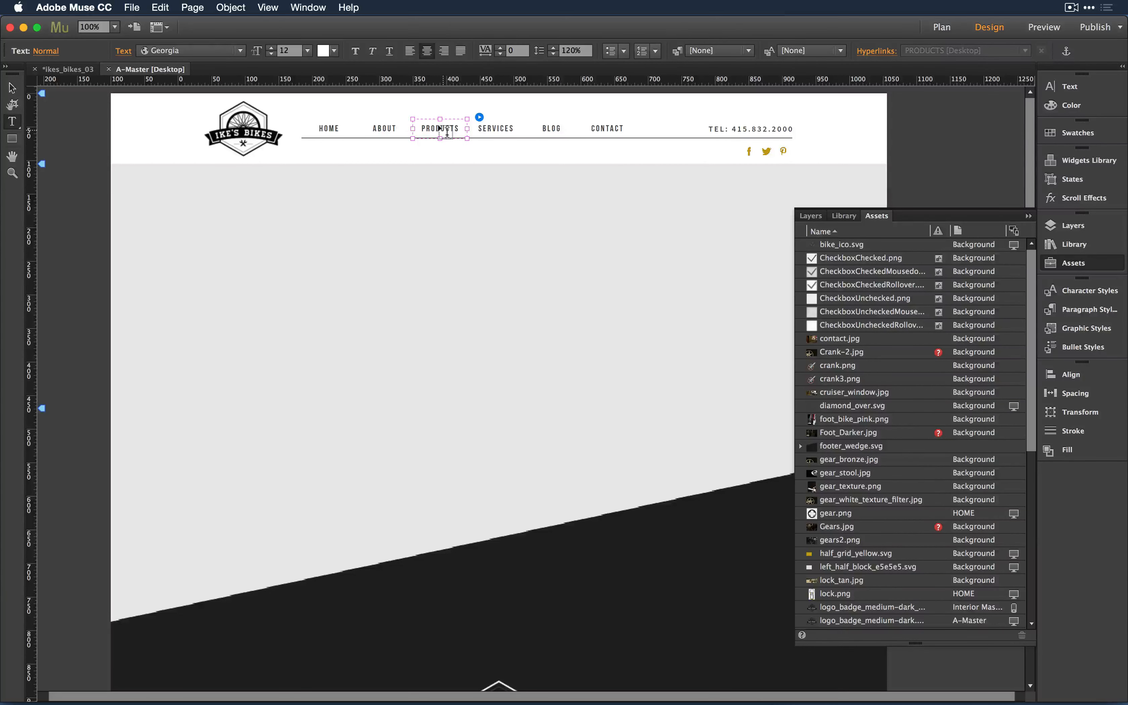
key("Escape")
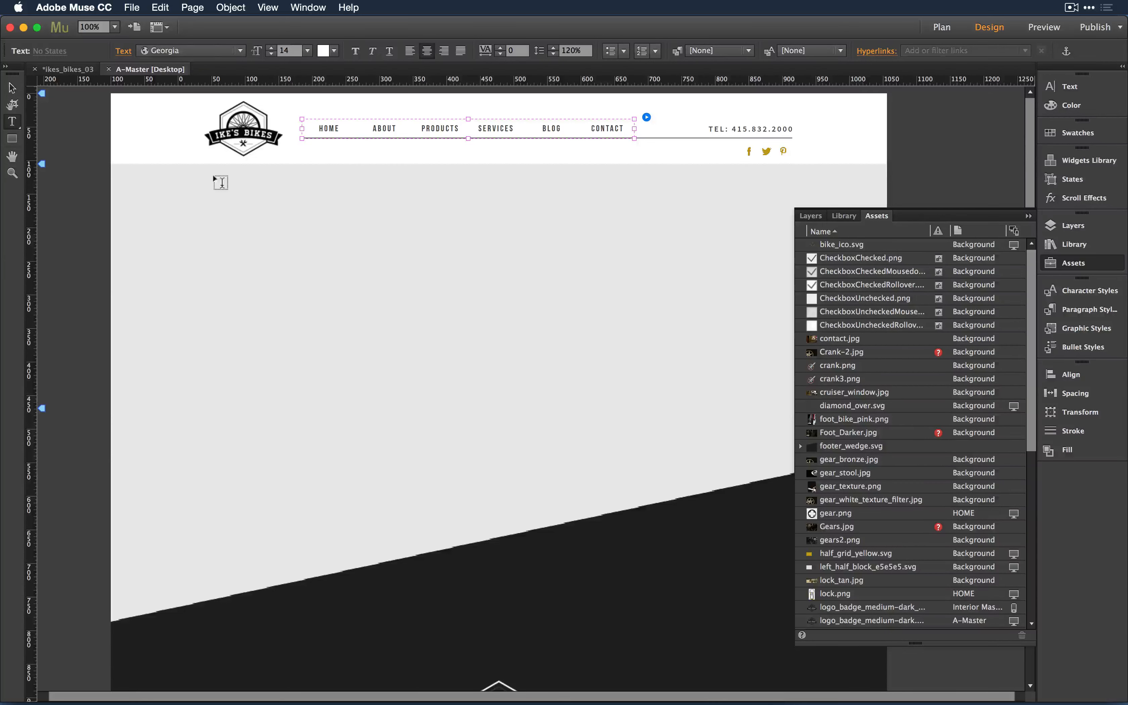
key("v")
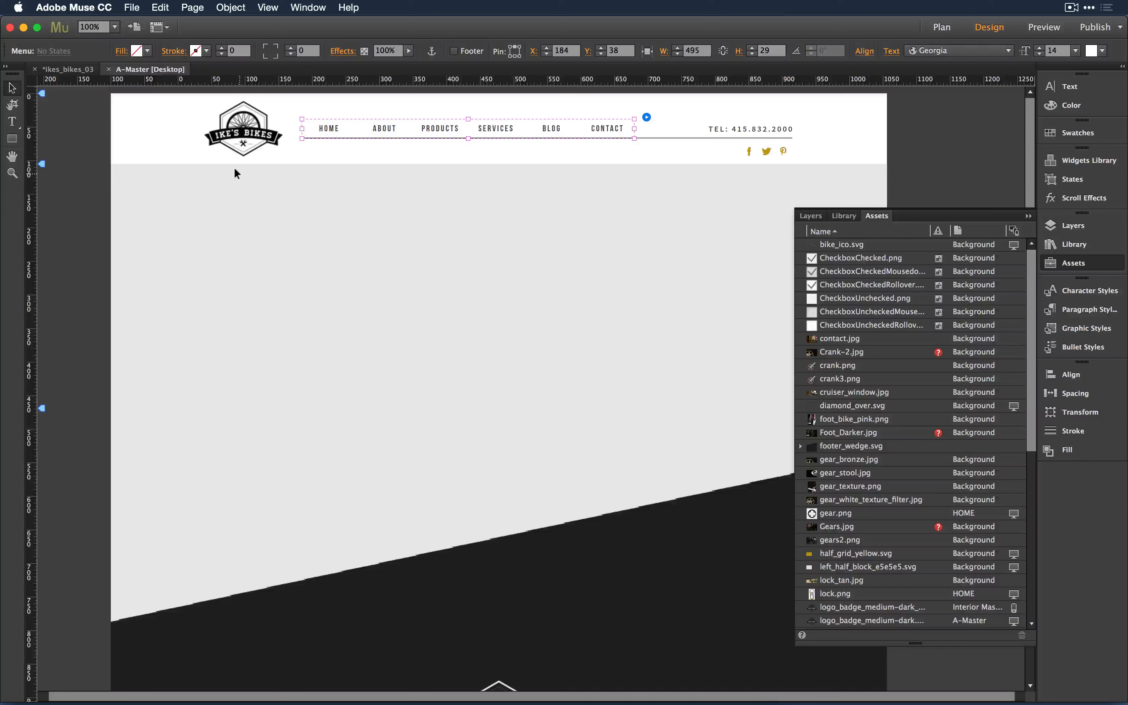
left_click(441, 123)
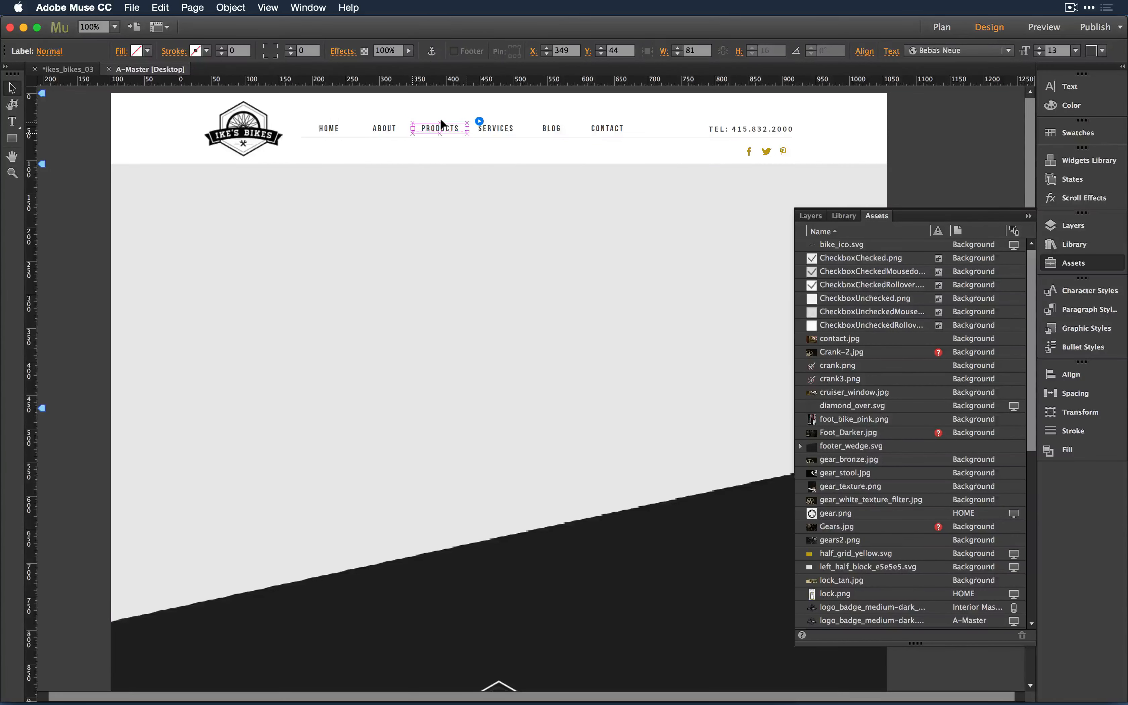
key("Escape")
key("Escape")
key("super+Tab")
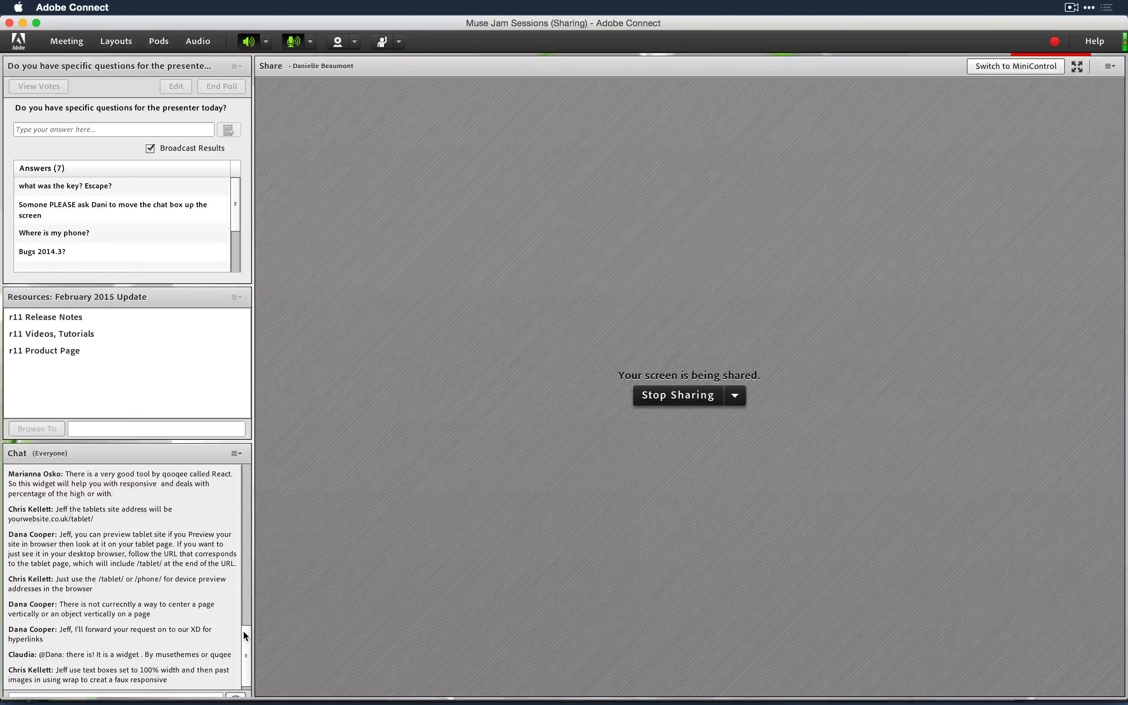
- Dock the Chat pod atop the left column, move the poll below Resources, and shorten Chat
left_click_drag(96, 455, 510, 74)
left_click_drag(149, 72, 132, 476)
left_click_drag(207, 296, 207, 323)
left_click_drag(554, 79, 135, 72)
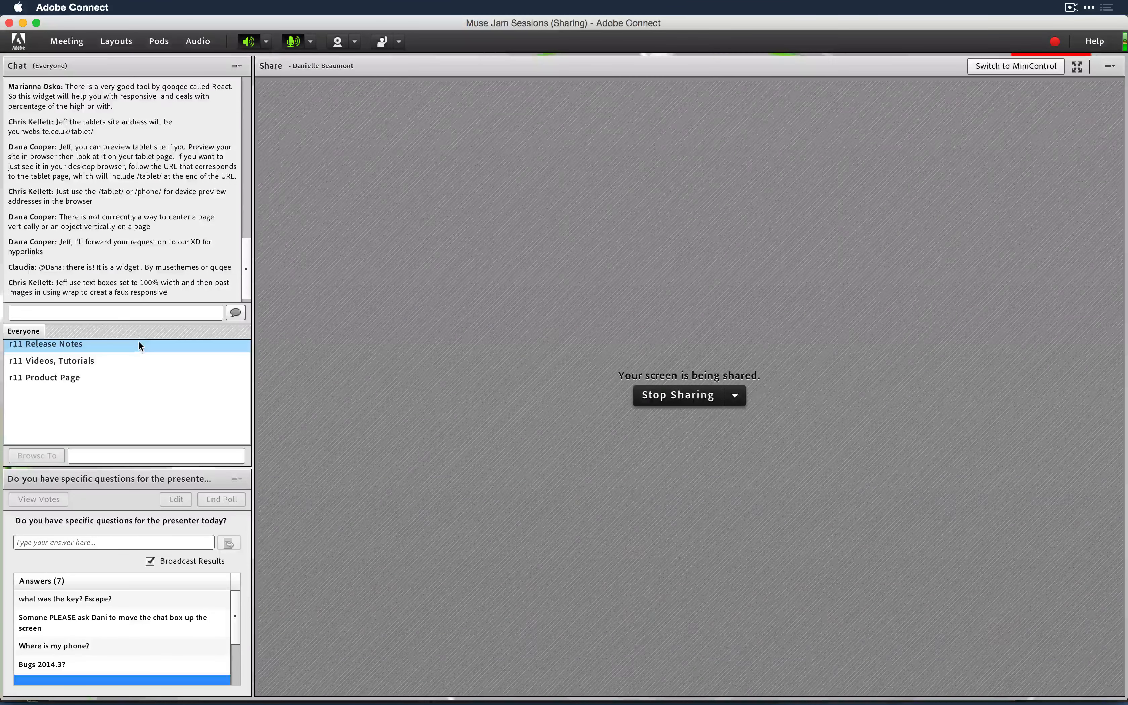
left_click_drag(139, 339, 144, 308)
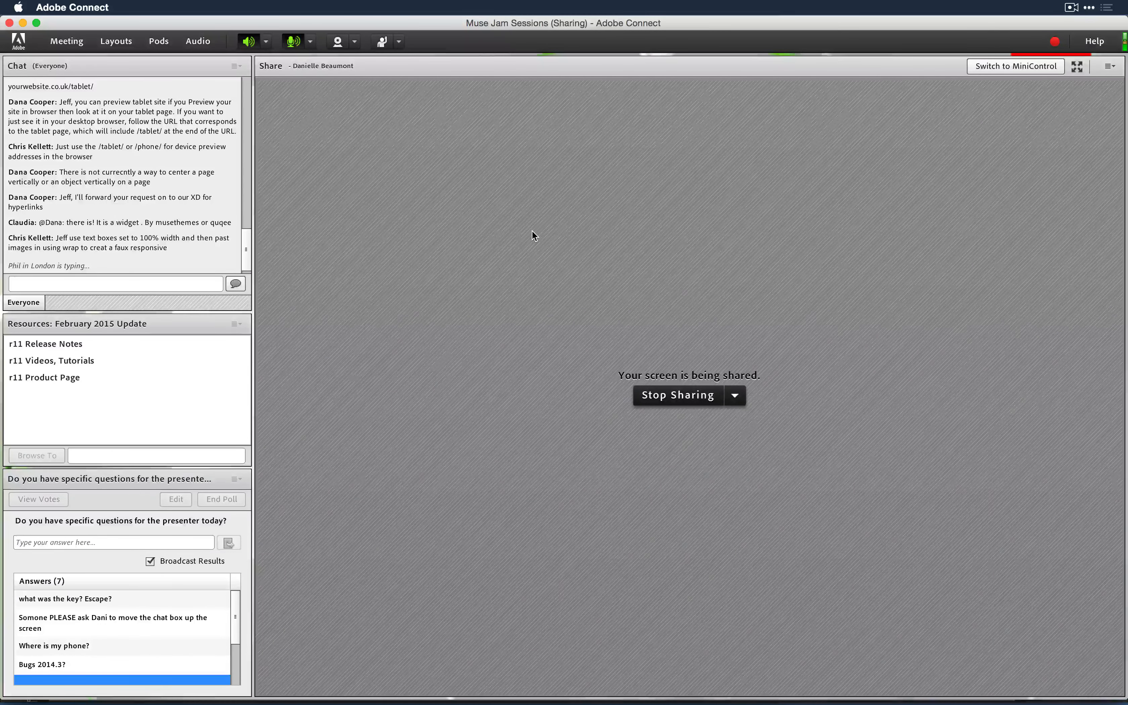
key("super+Tab")
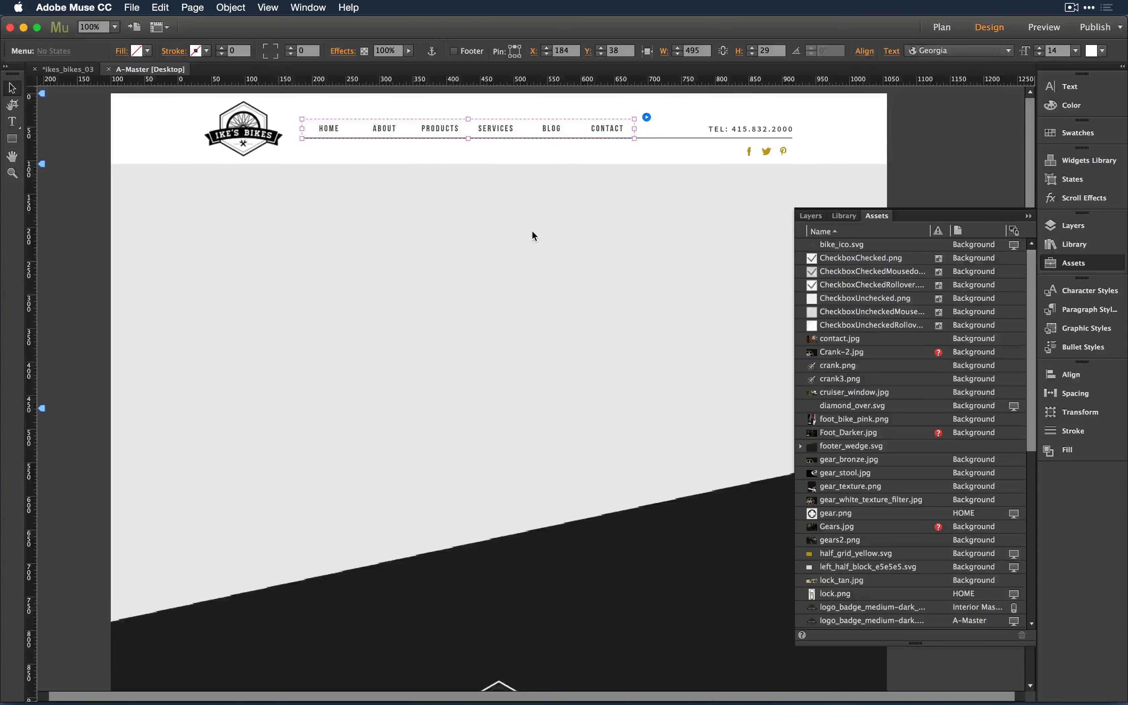
key("super+Tab")
key("super+Tab")
key("super+Tab")
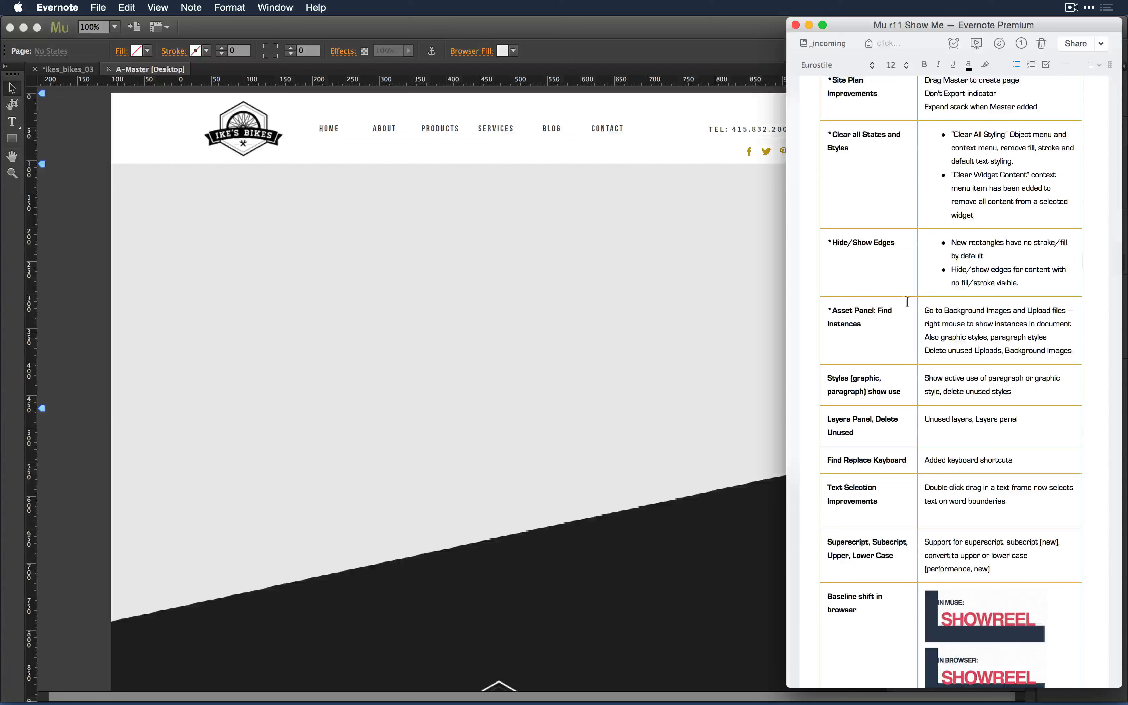
- Scroll the Evernote release notes down to the Asset Panel row, then return to Muse
scroll(920, 345, "down", 1)
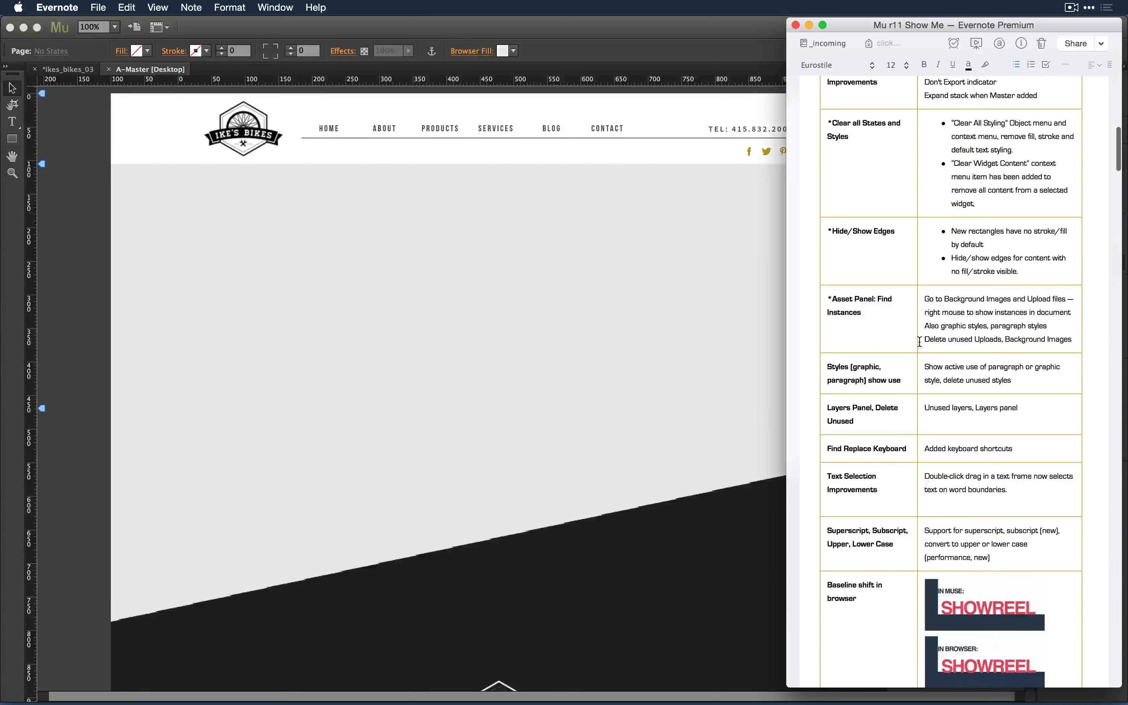
scroll(909, 357, "down", 2)
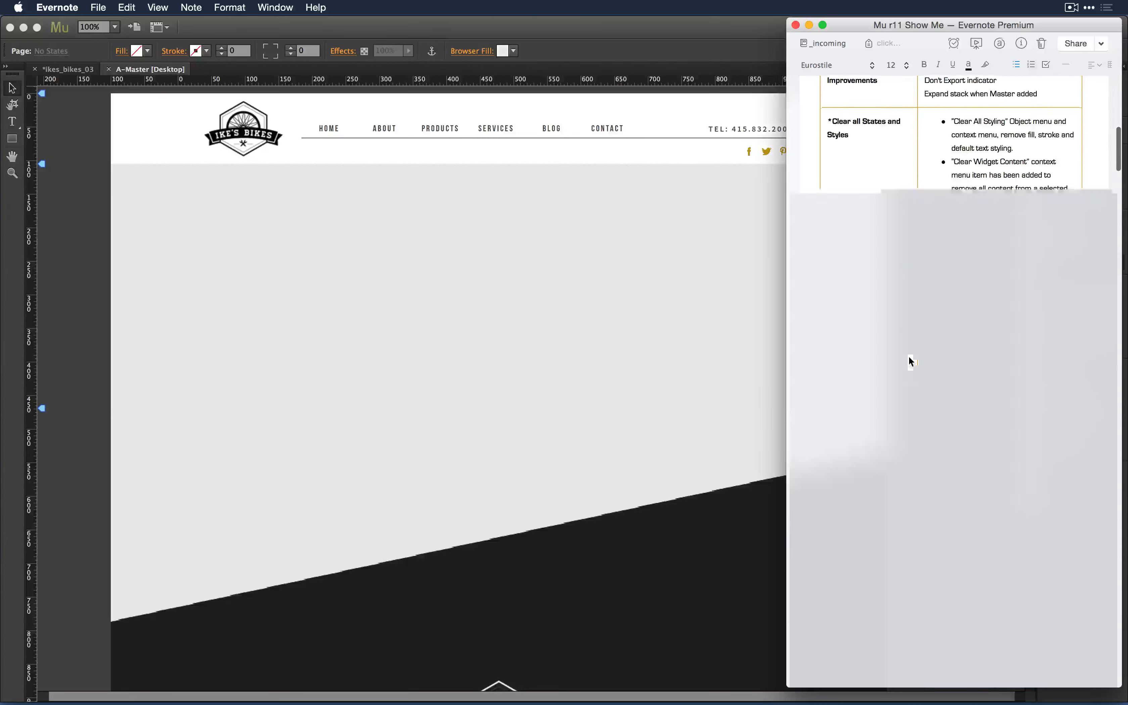
scroll(909, 357, "down", 1)
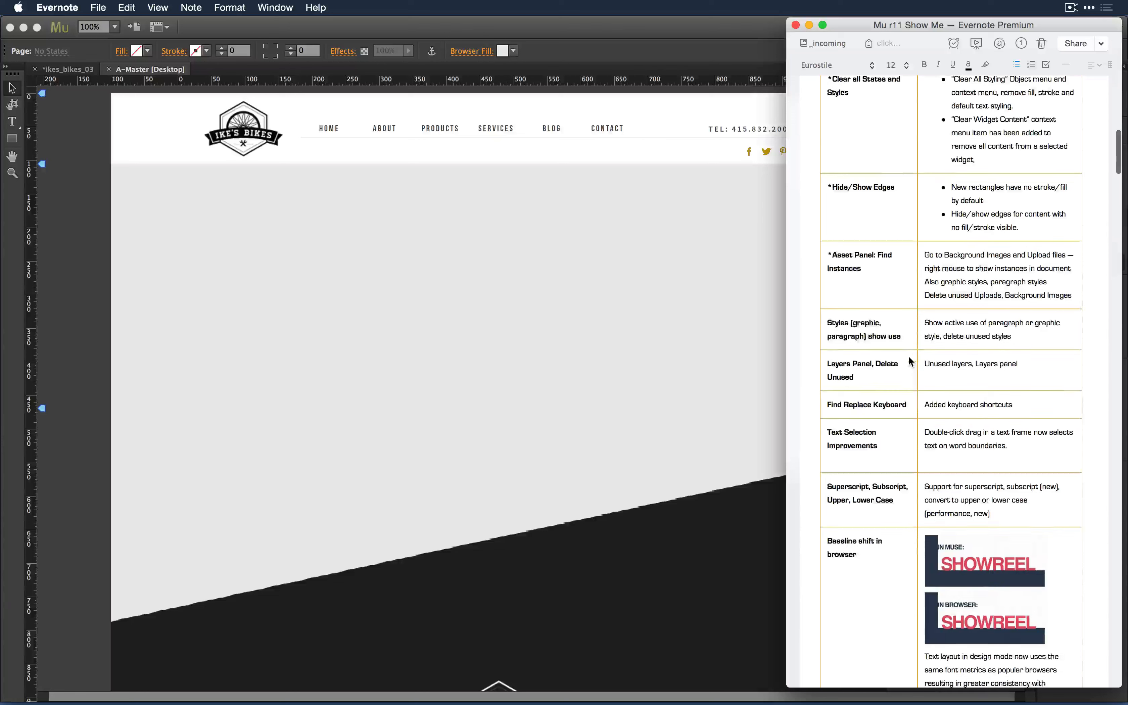
left_click(573, 328)
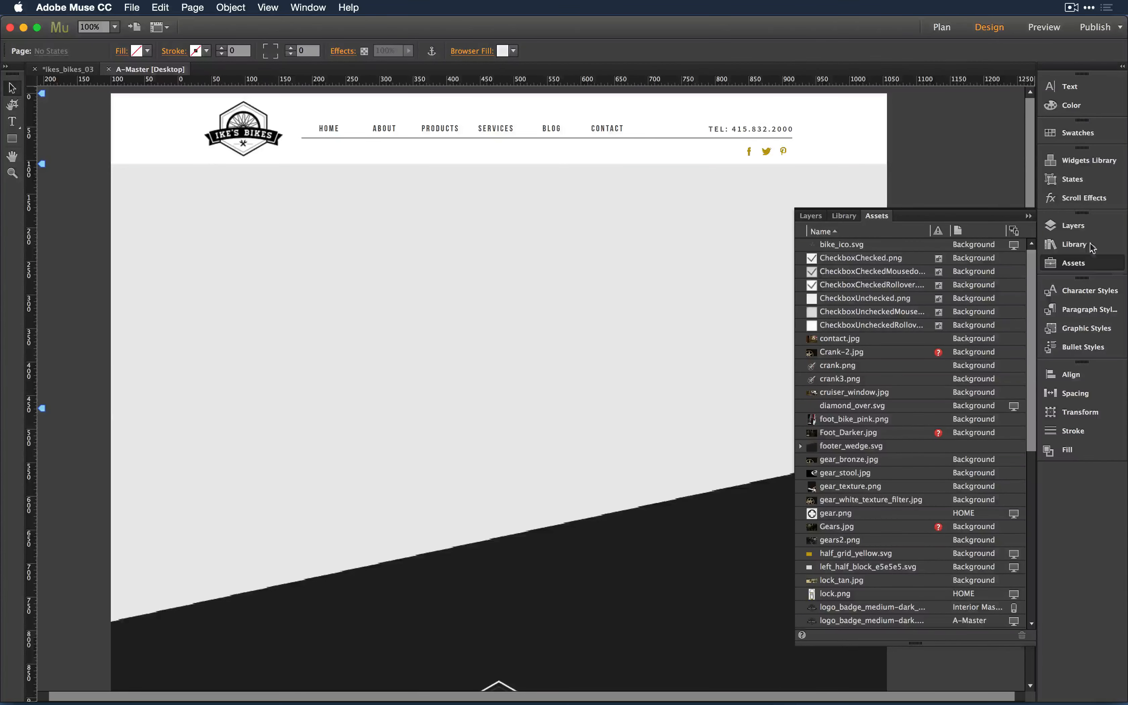
- Close the A-Master page and open the blank Untitled 8 page under BLOG in Design
left_click(1028, 217)
key("super+w")
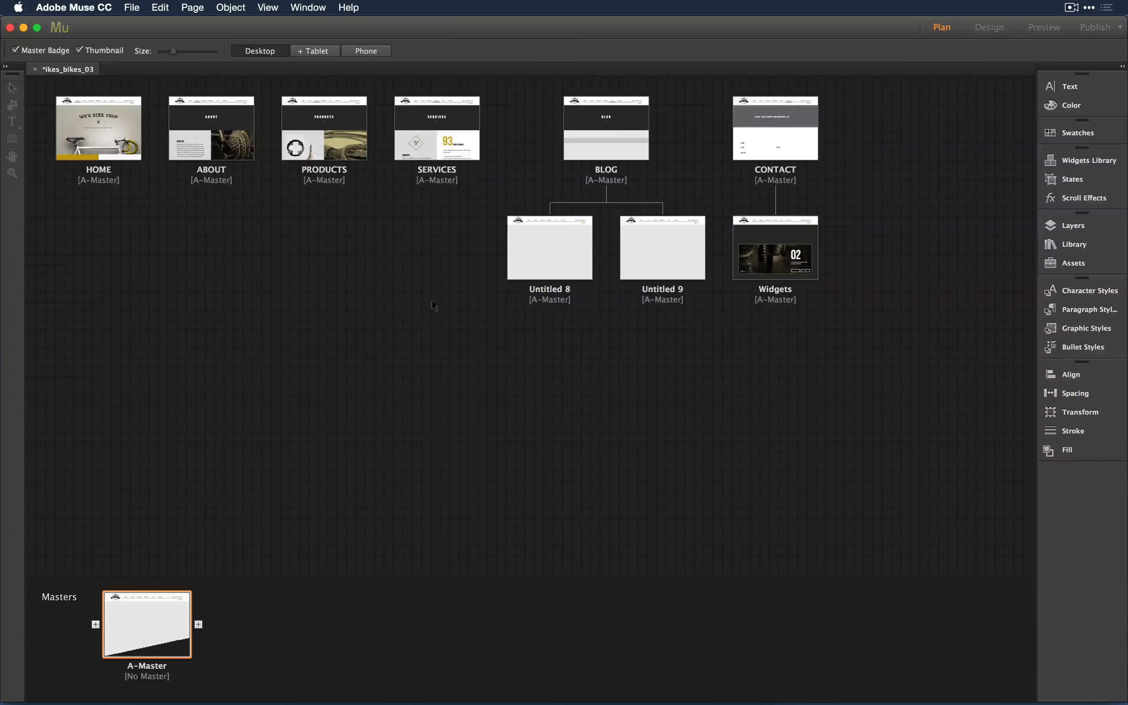
left_click(537, 247)
key("Tab")
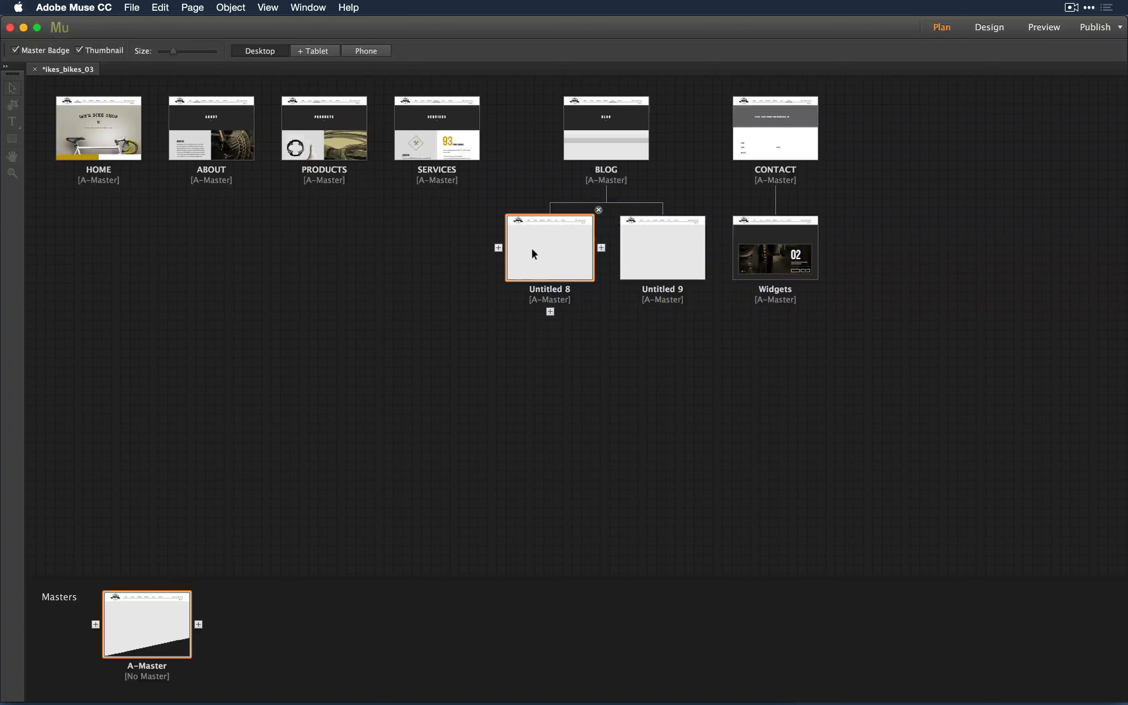
double_click(532, 252)
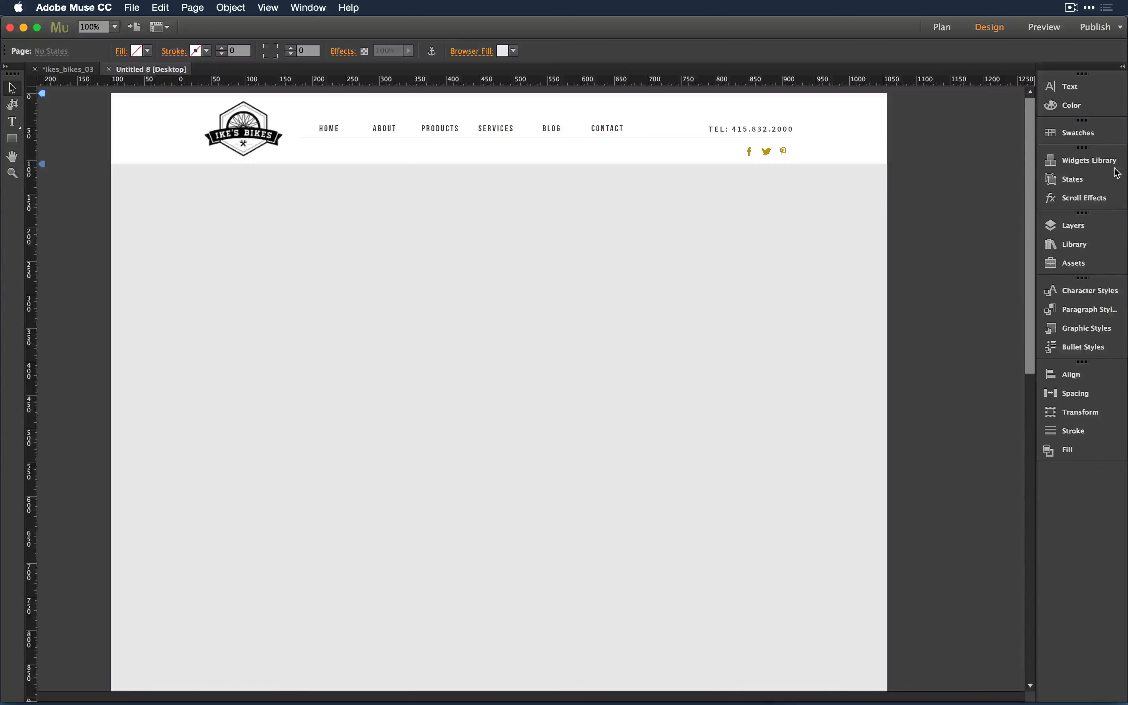
- Sort the Assets panel by page, detach it from Layers and Library, and make it taller
left_click(1082, 267)
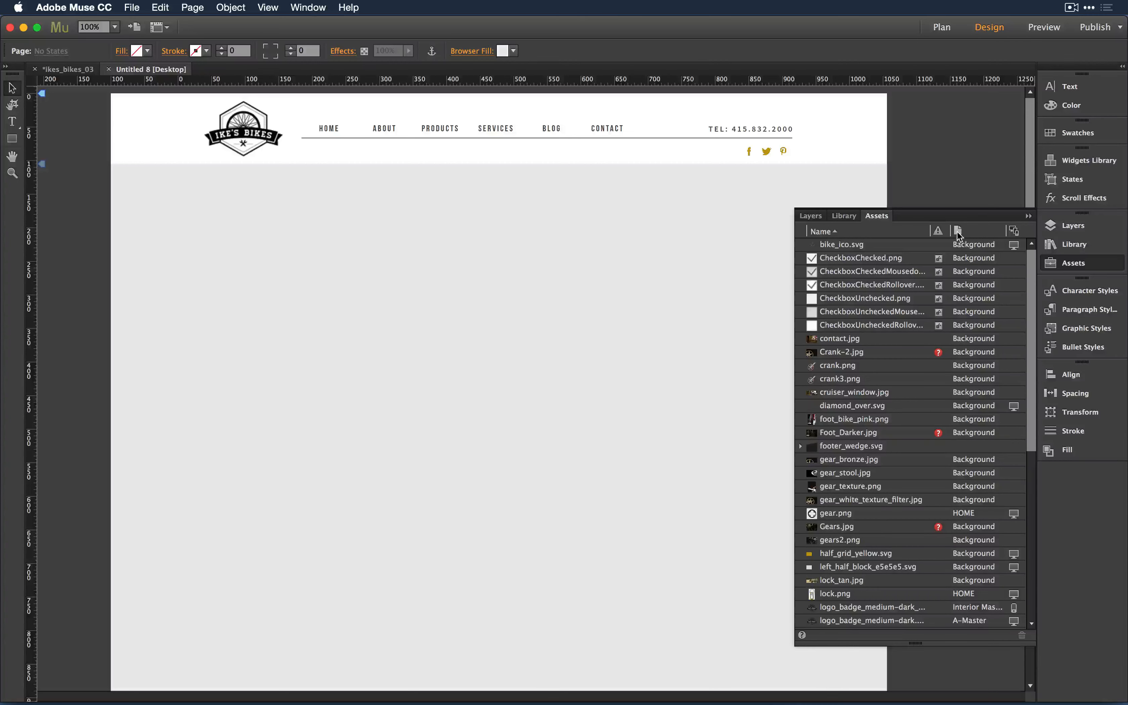
left_click(958, 232)
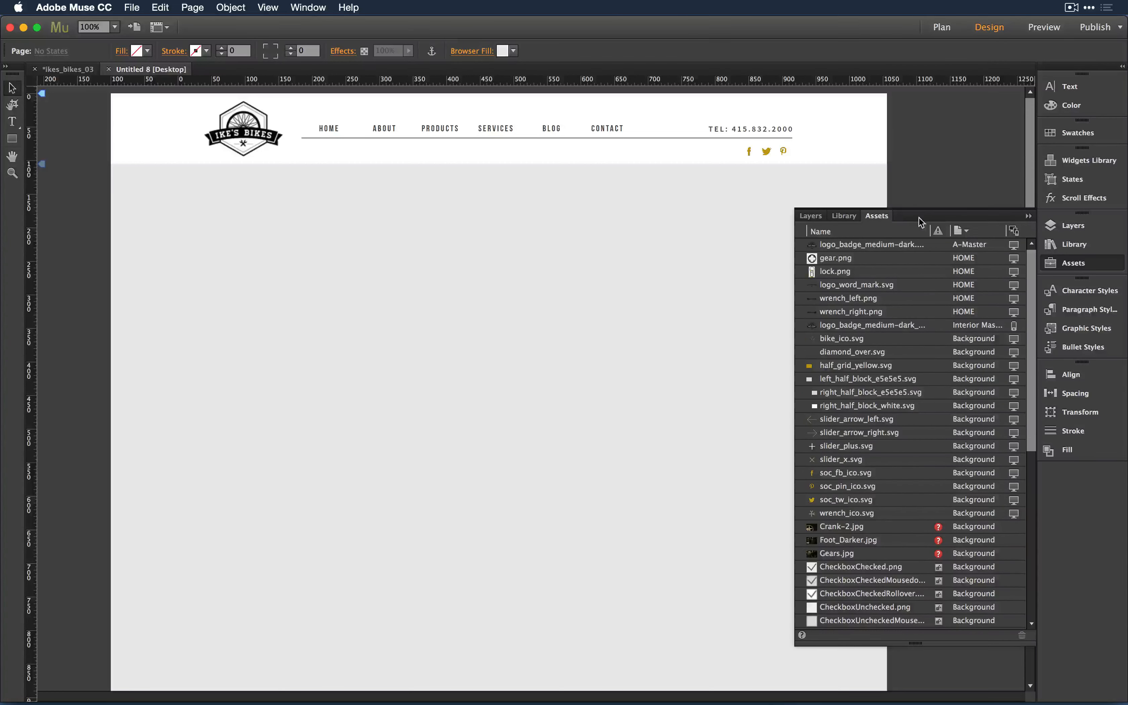
left_click_drag(876, 215, 811, 81)
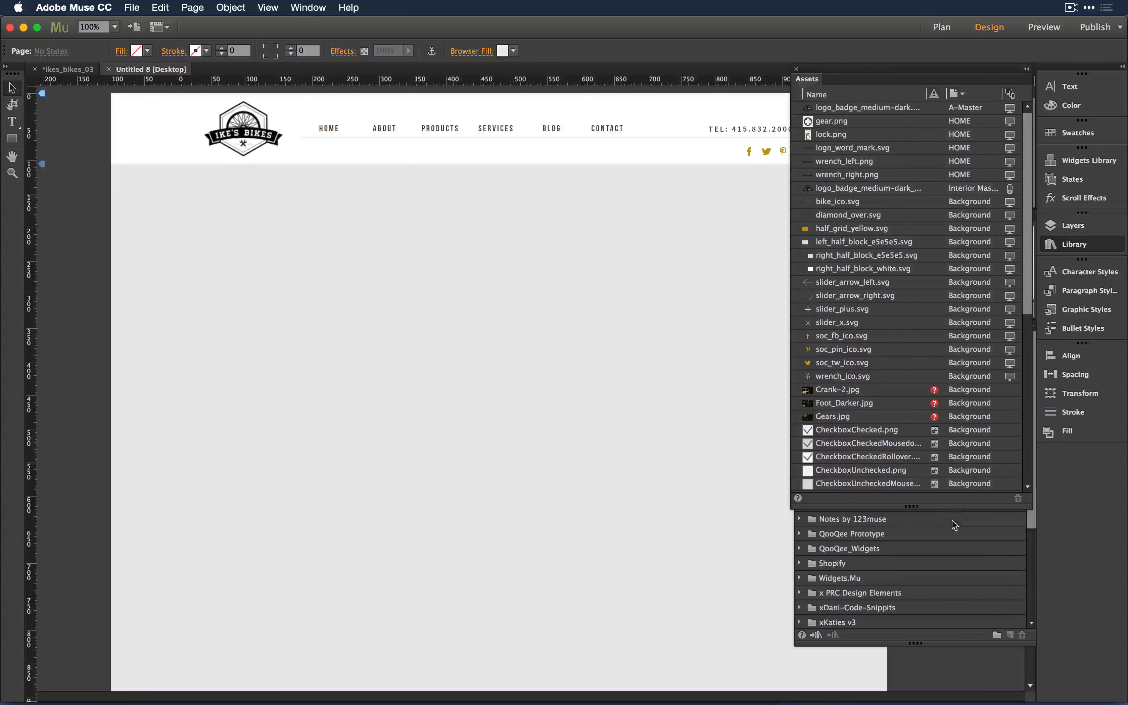
left_click_drag(942, 507, 963, 653)
scroll(968, 504, "down", 5)
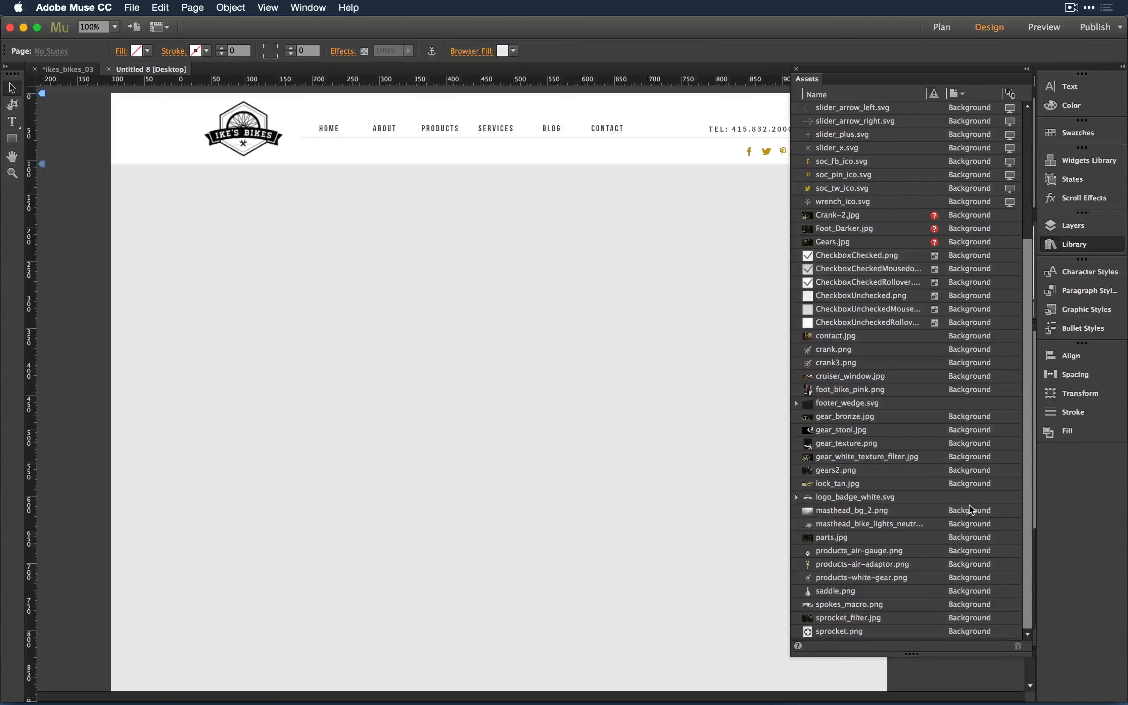
scroll(968, 504, "up", 5)
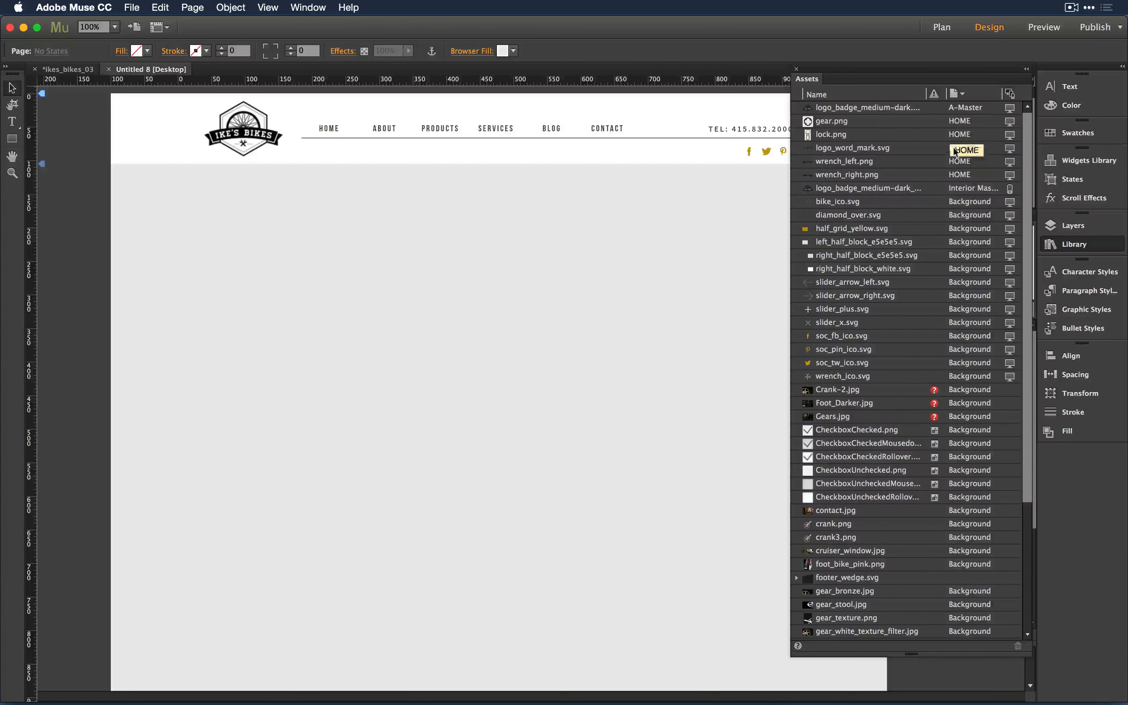
scroll(938, 340, "down", 5)
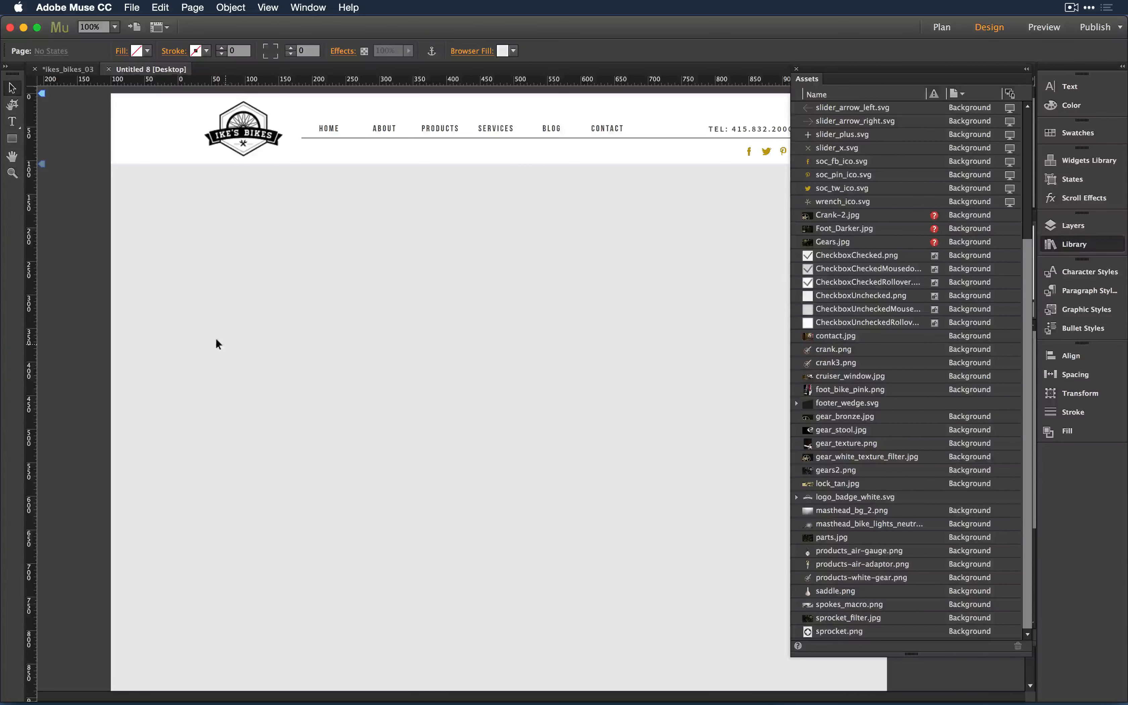
left_click(131, 8)
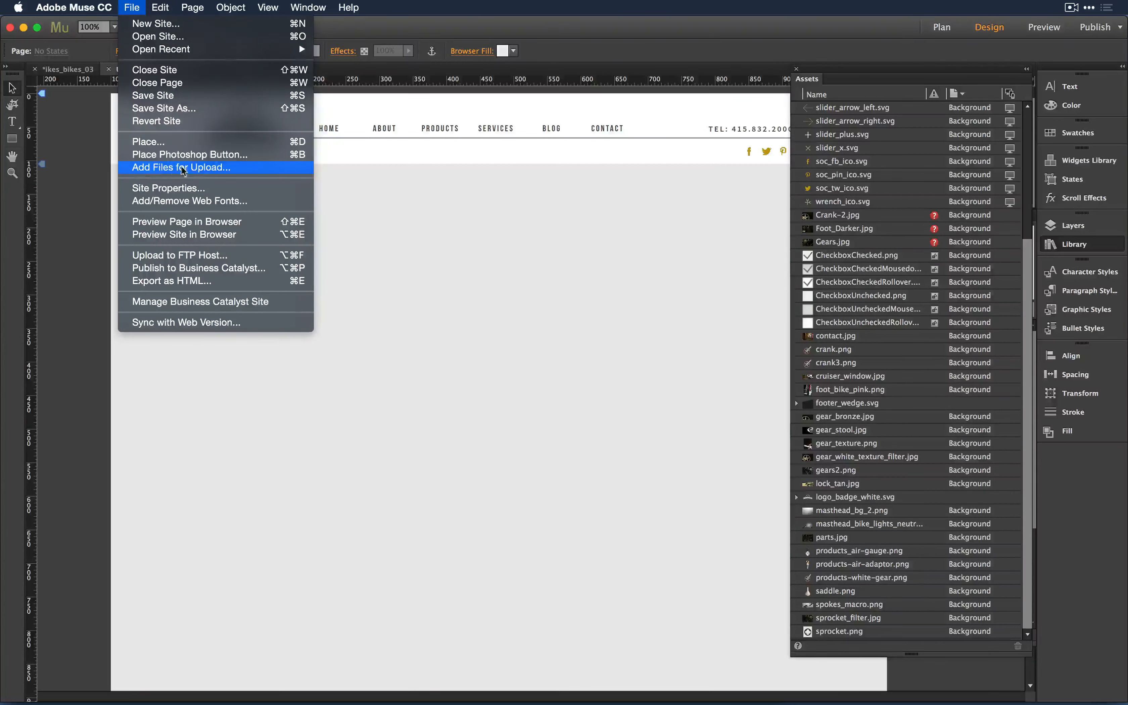
- Browse for upload files, previewing Katies Cafe Building v3 [Draft].pdf and the Dropbox assets folder
left_click(207, 169)
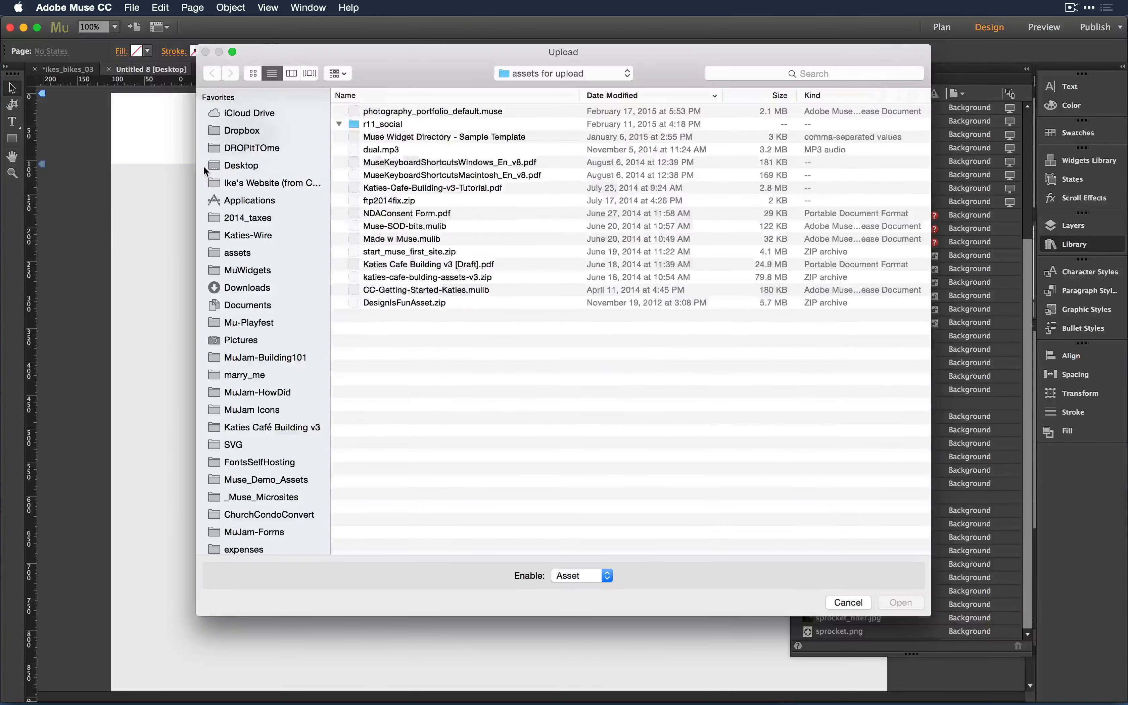
left_click(428, 344)
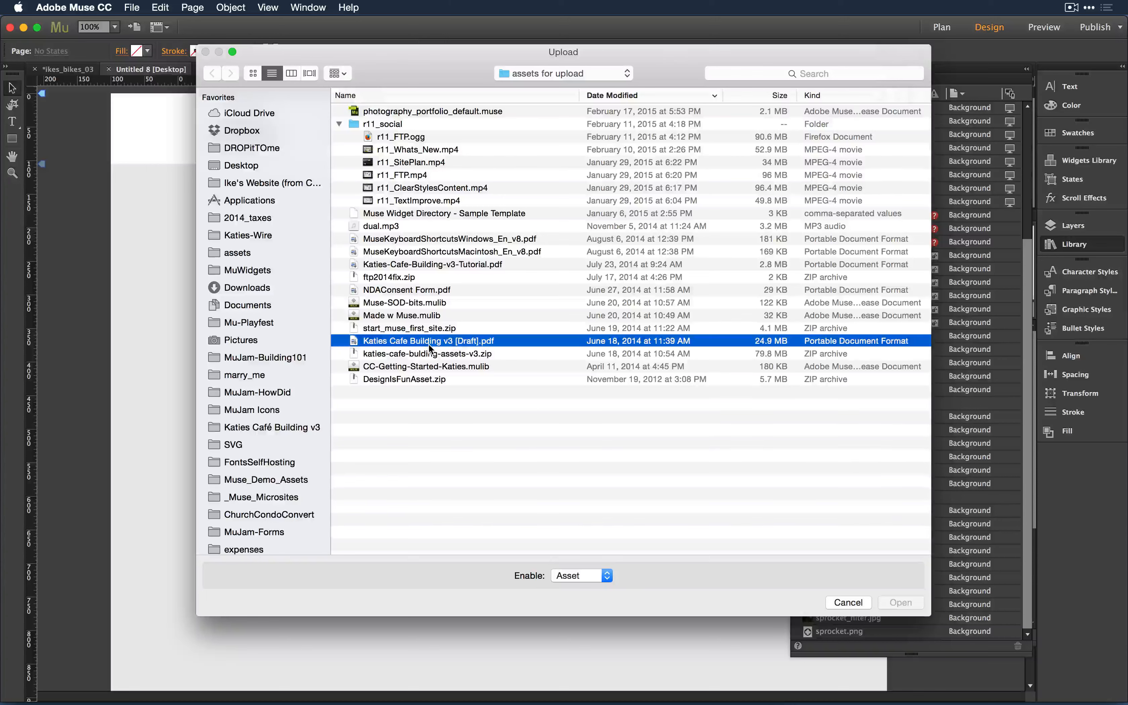
key("space")
key("space")
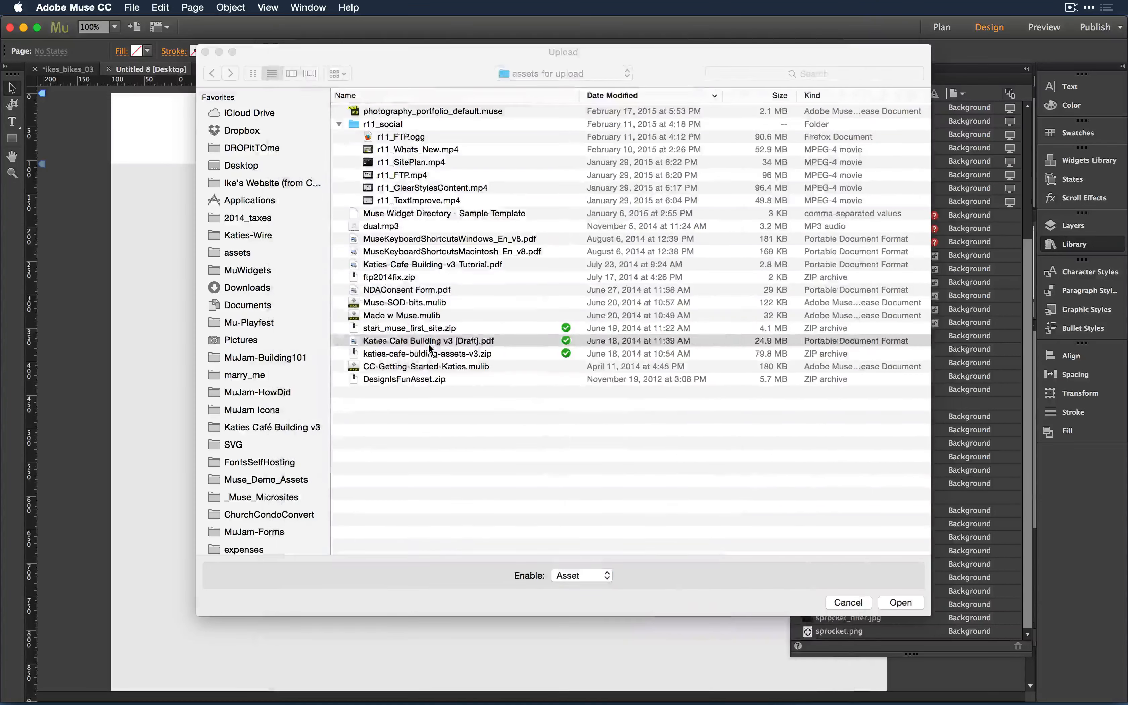
left_click(237, 135)
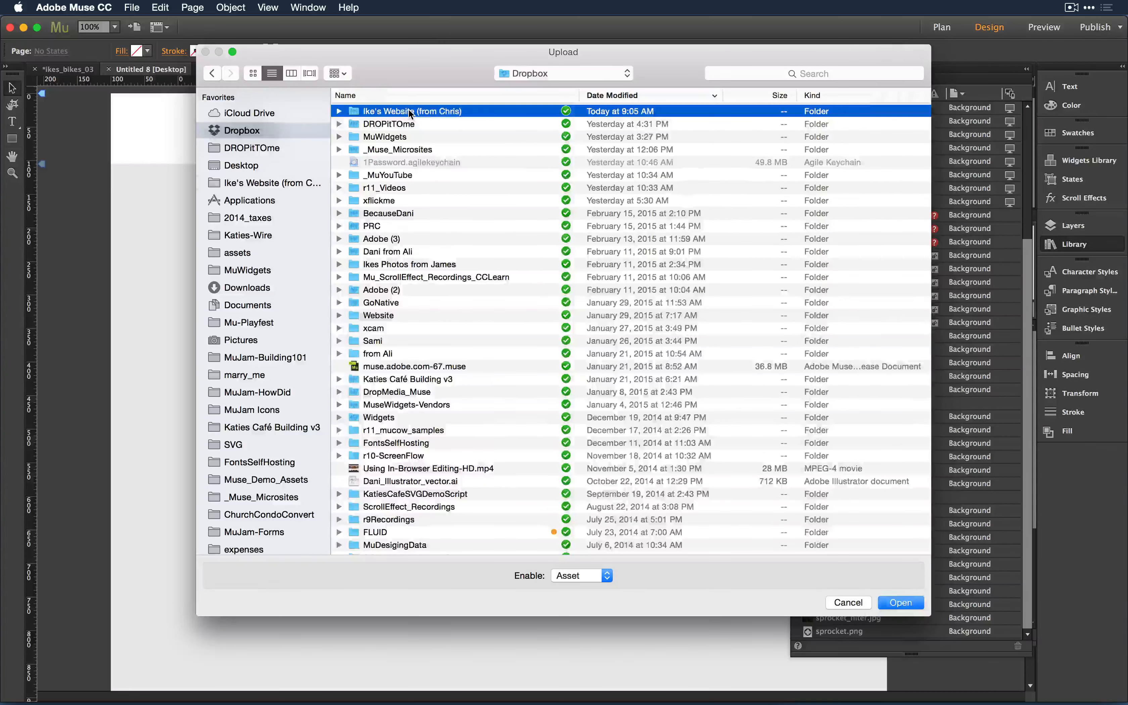
double_click(410, 112)
left_click(371, 175)
double_click(371, 174)
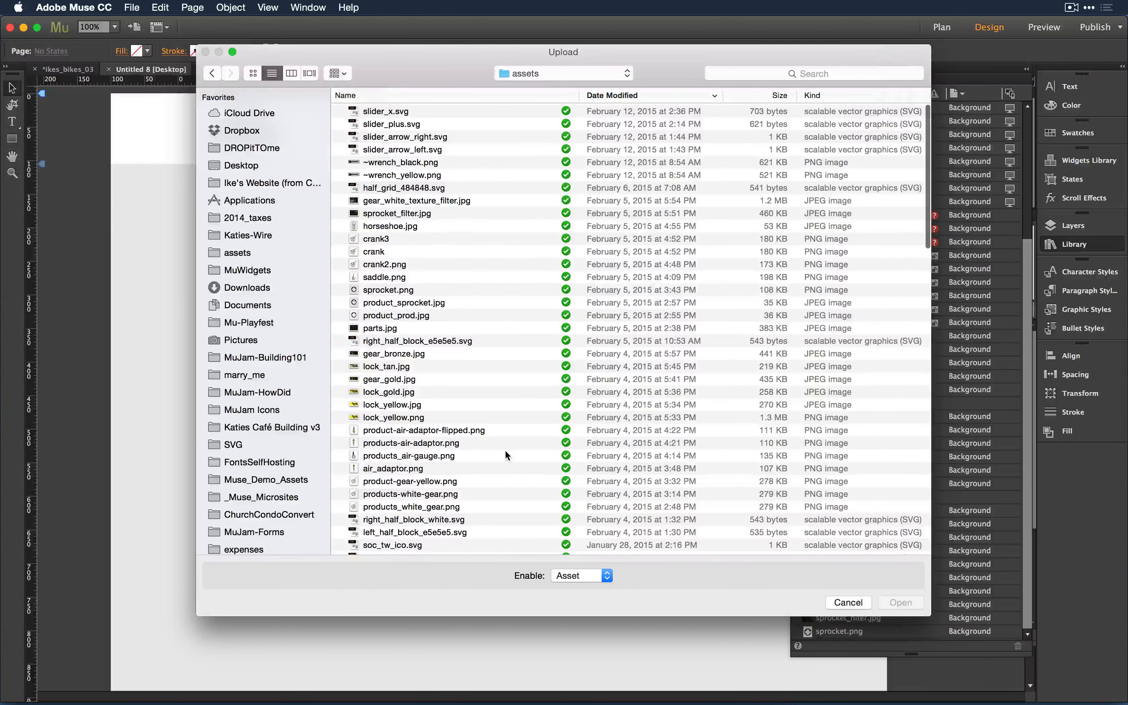
scroll(543, 248, "down", 10)
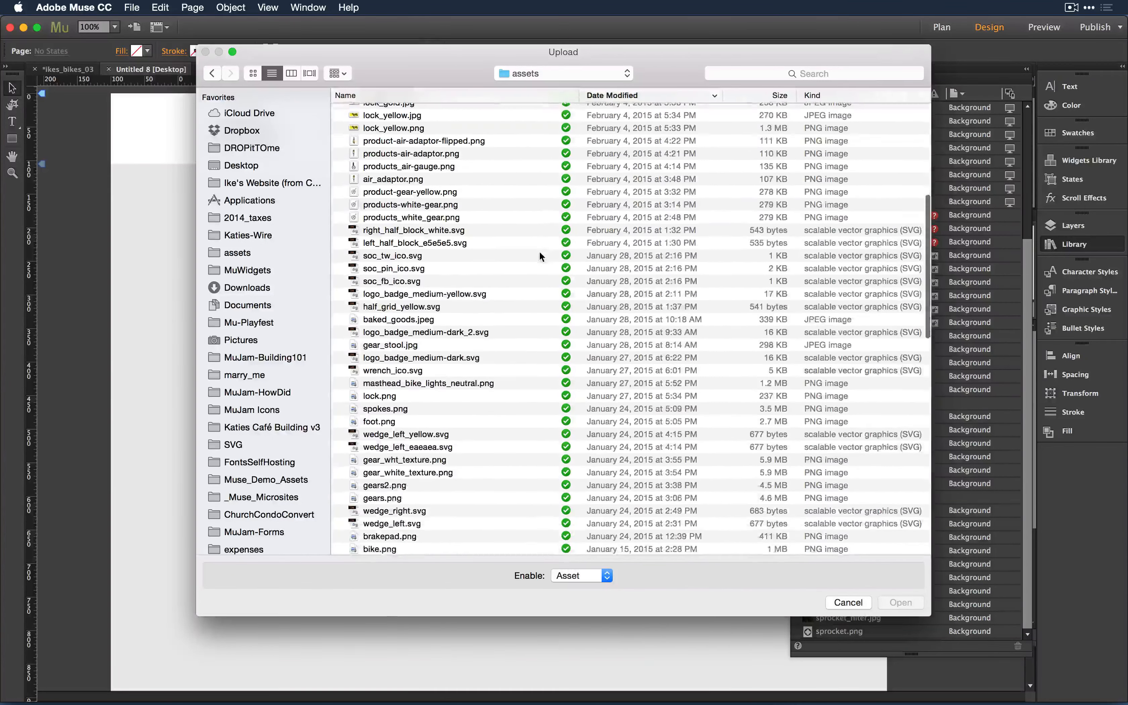
scroll(539, 252, "down", 2)
left_click(864, 75)
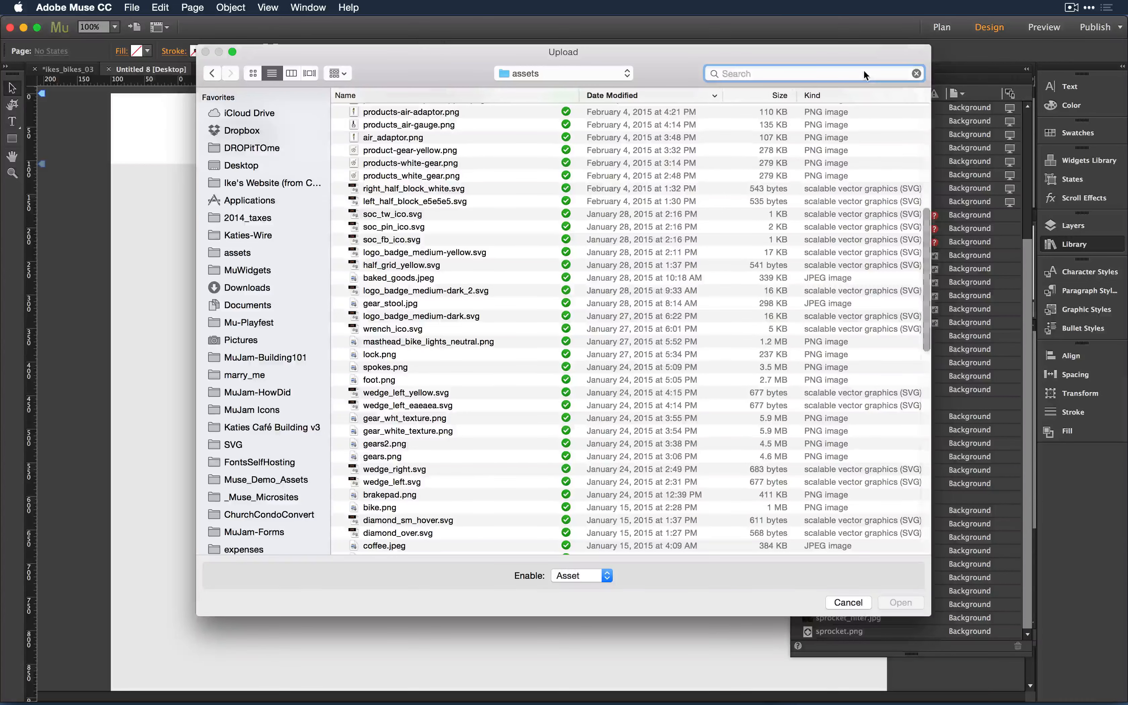
left_click(215, 73)
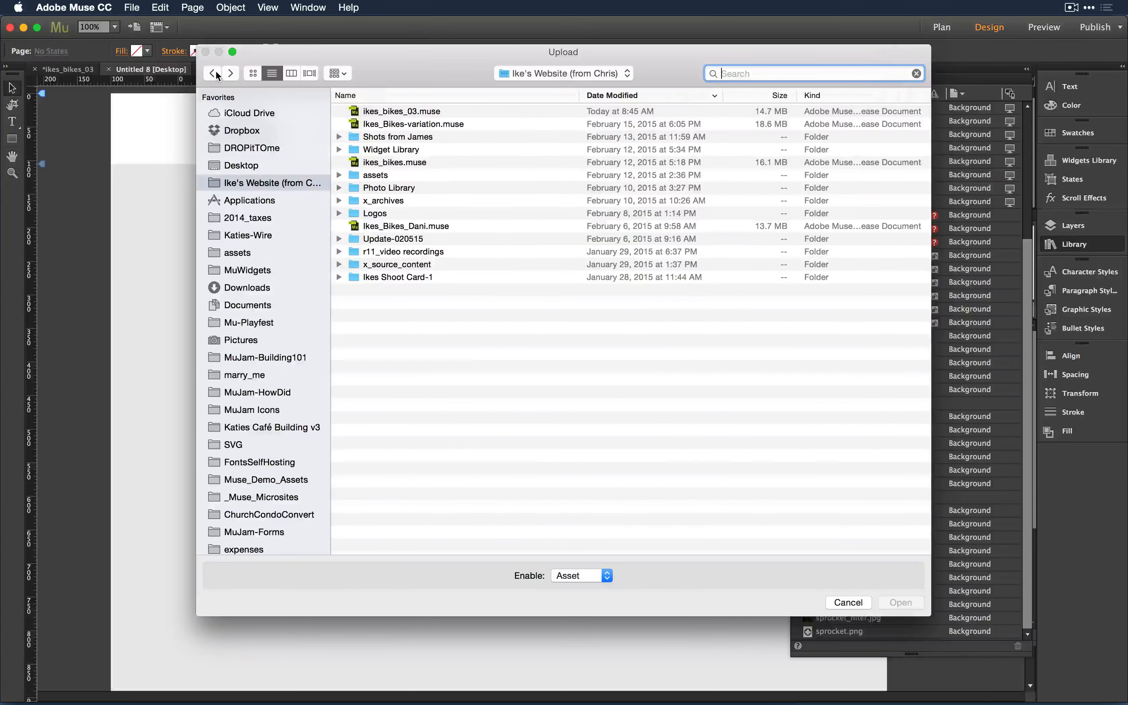
left_click(215, 73)
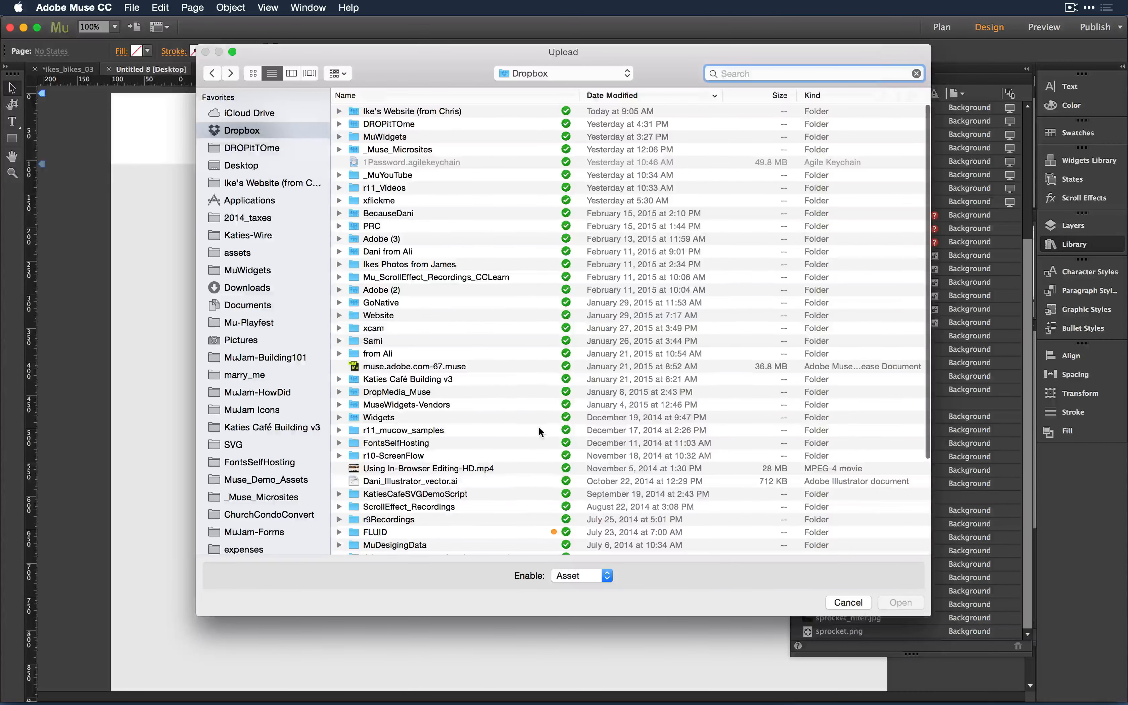
scroll(516, 480, "down", 3)
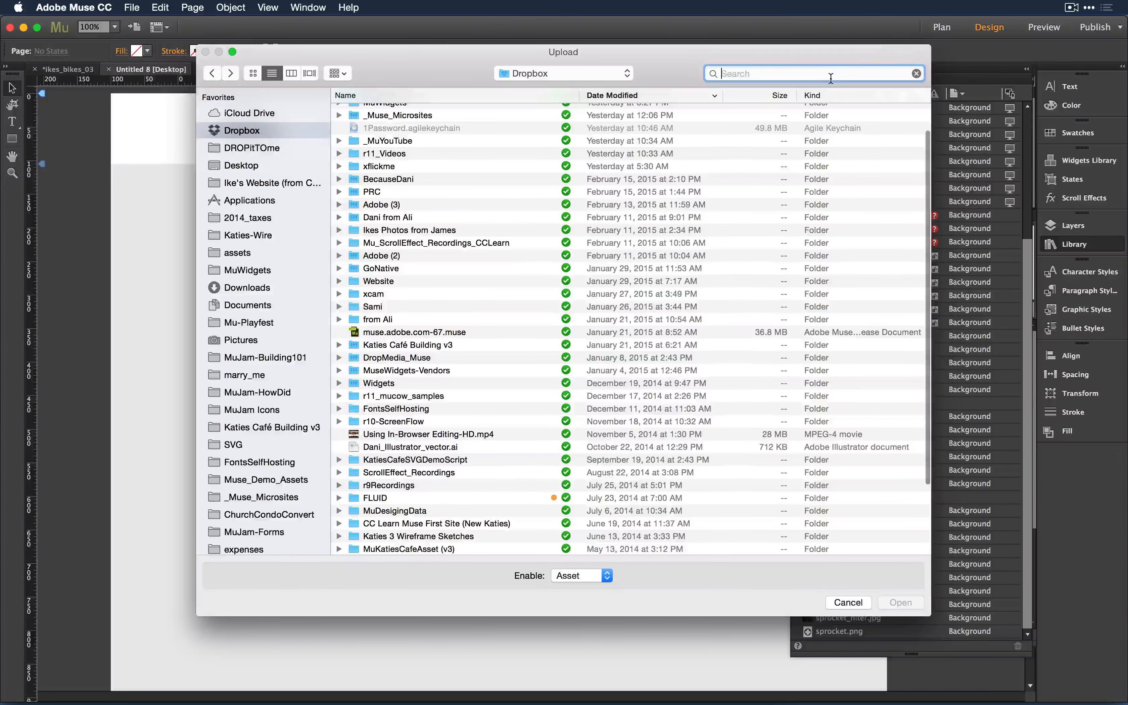
- Search 'pdf', preview 2013 USRowing Waiver.pdf, and add it to the site's upload files
type("pdf")
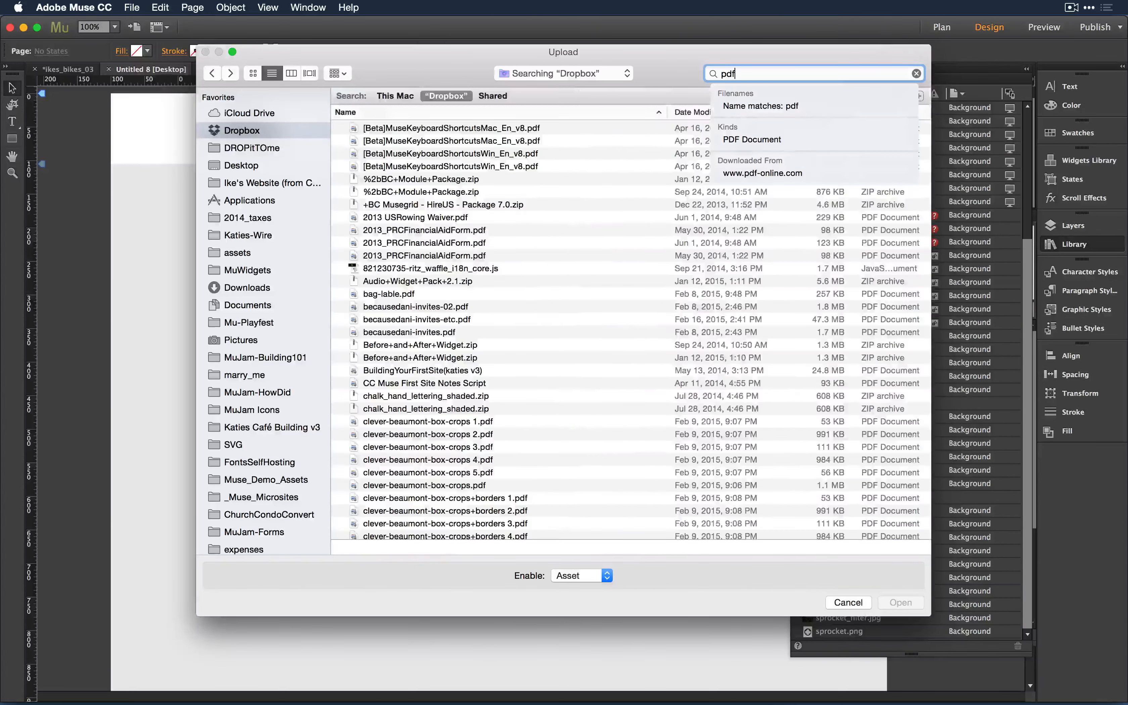
left_click(416, 217)
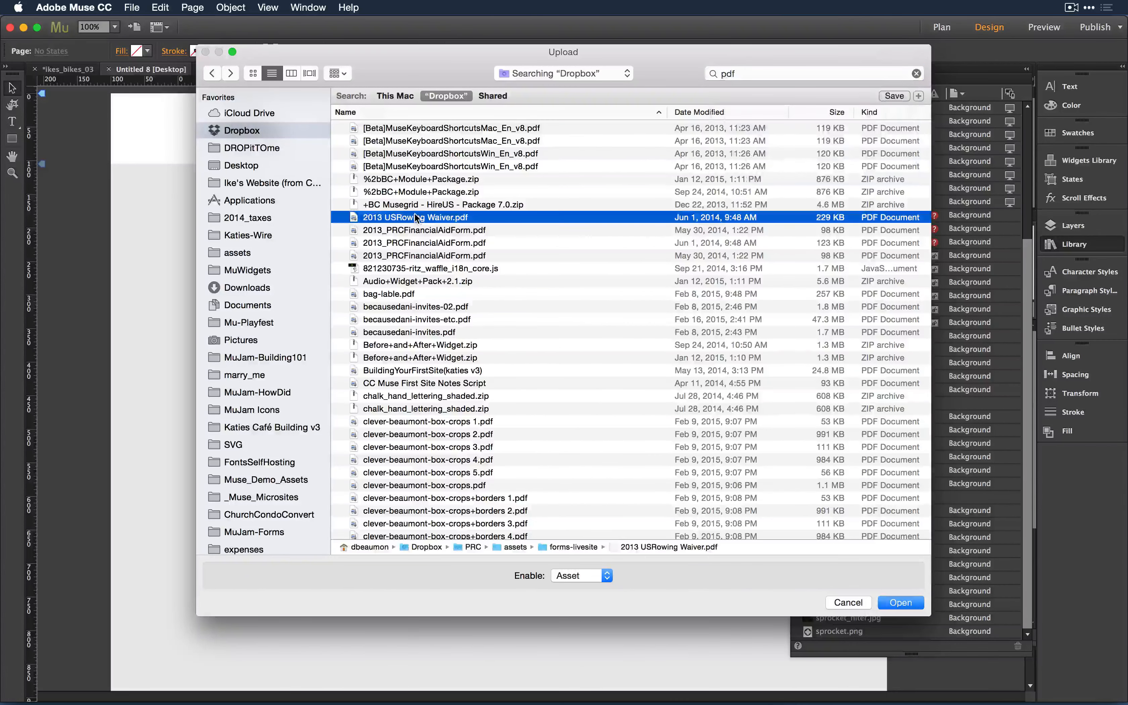
key("space")
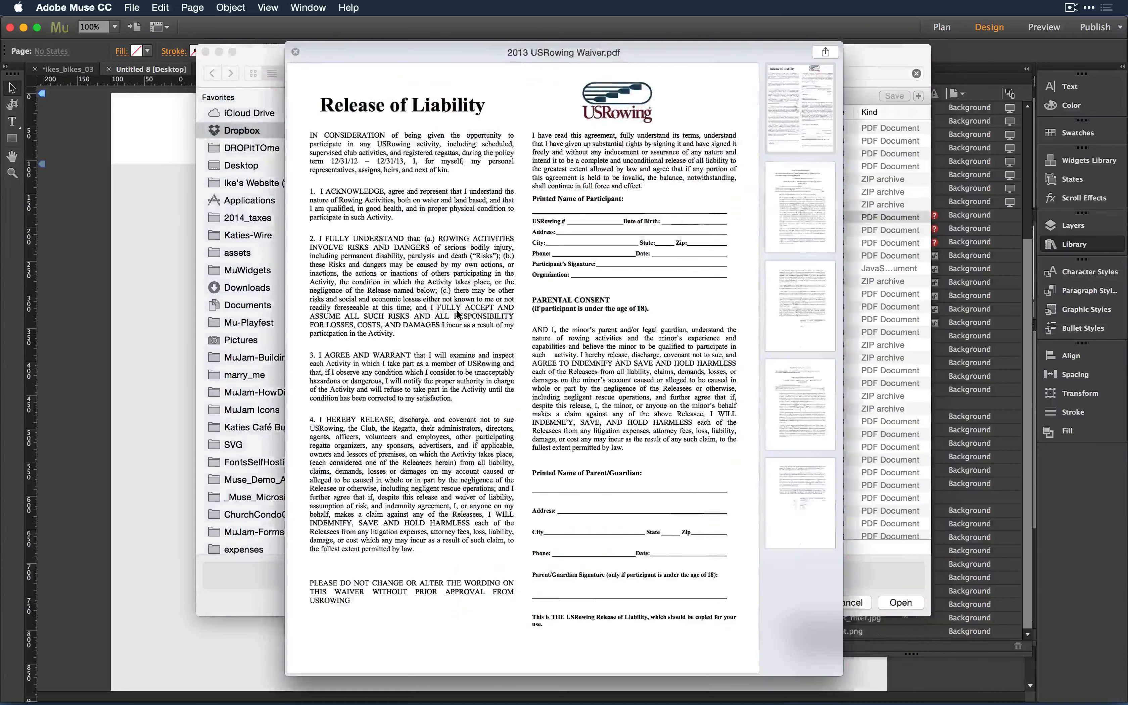
key("space")
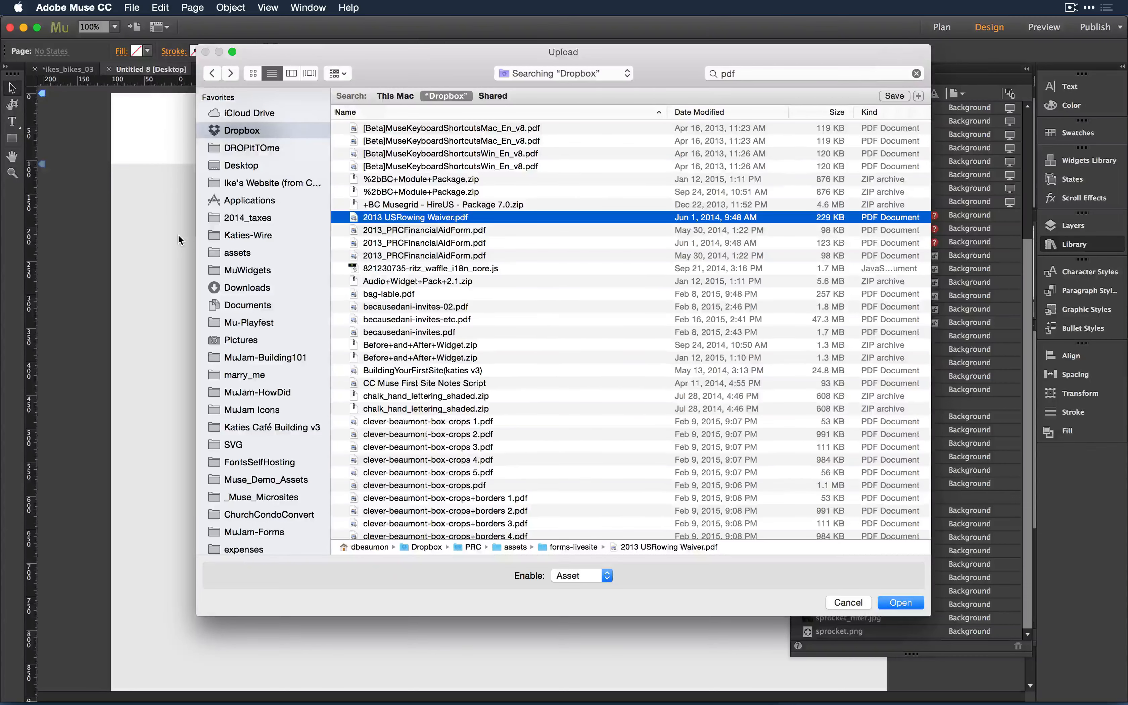
left_click(900, 603)
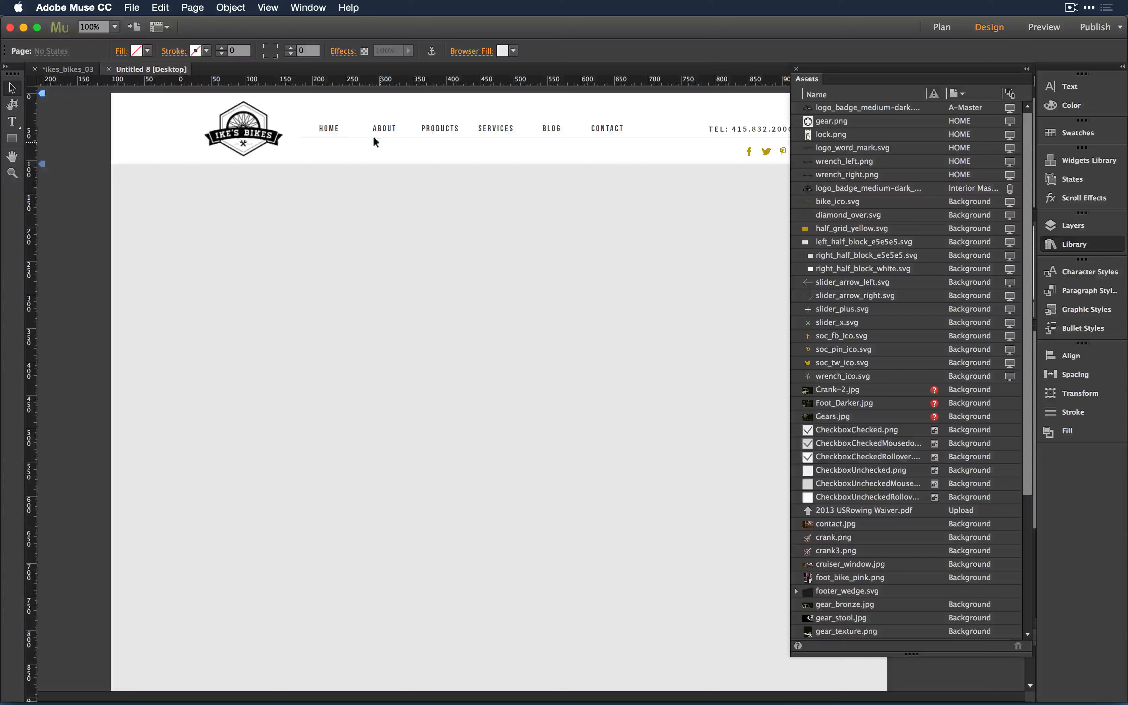
left_click(132, 8)
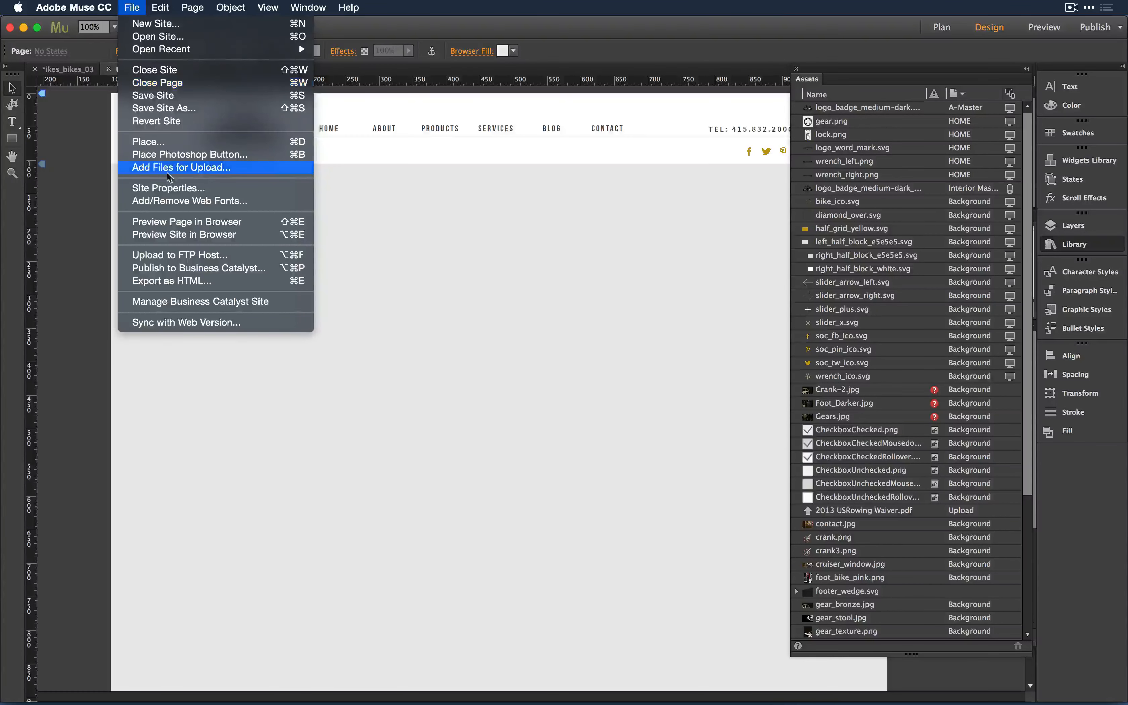
left_click(461, 264)
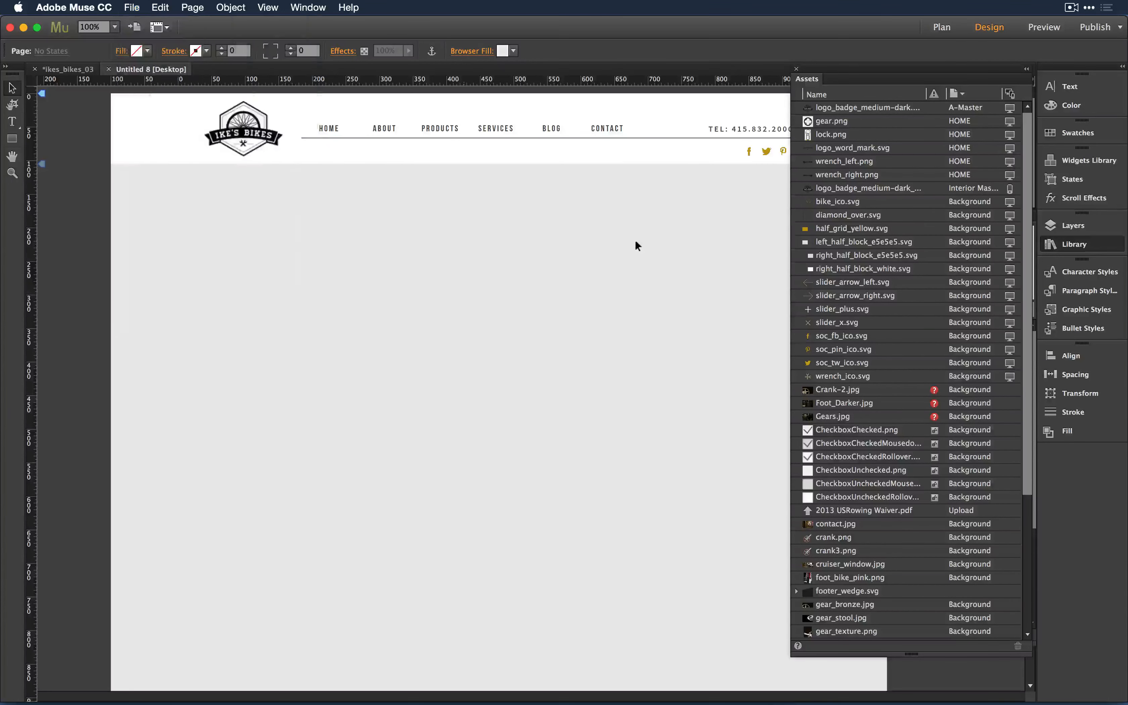
left_click(11, 123)
- Draw a text frame reading 'Grab the file here' and select 'here' for linking
left_click_drag(162, 211, 385, 339)
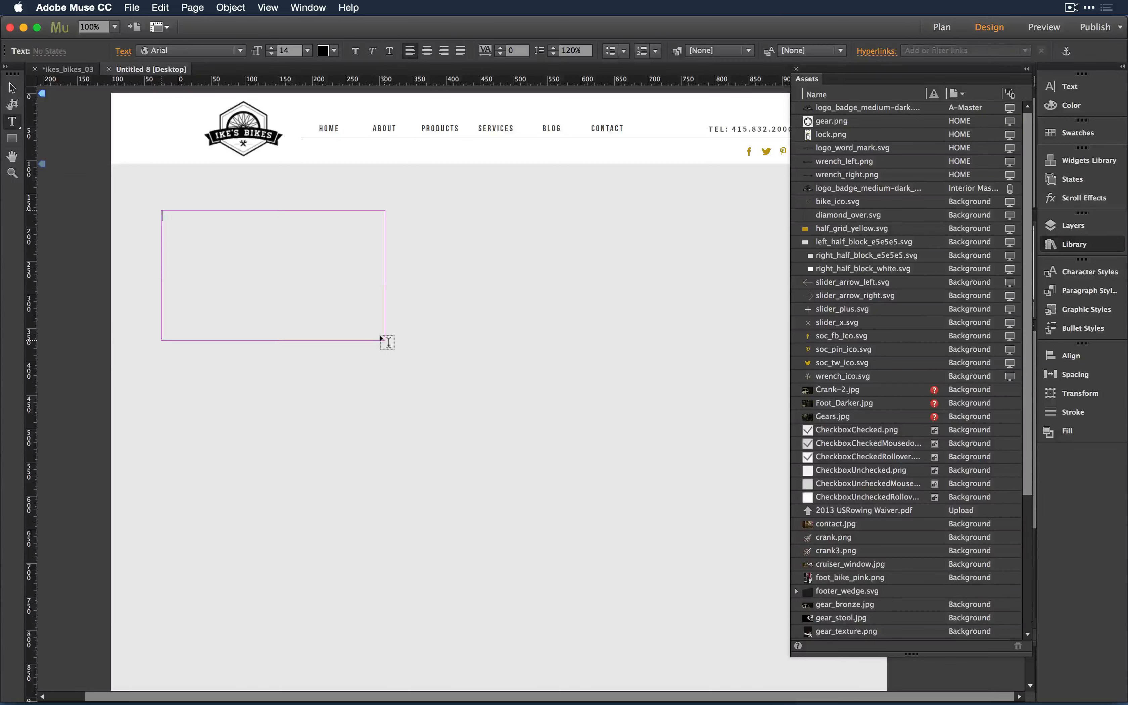
type("Grab the file here")
double_click(224, 216)
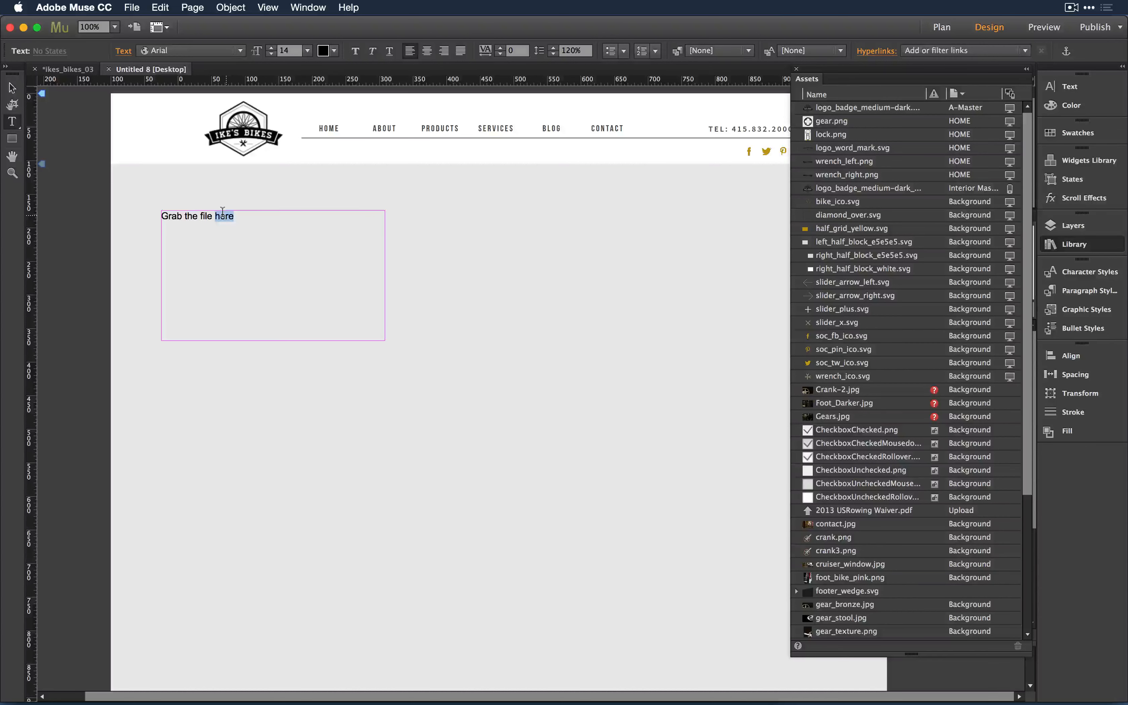
left_click(935, 51)
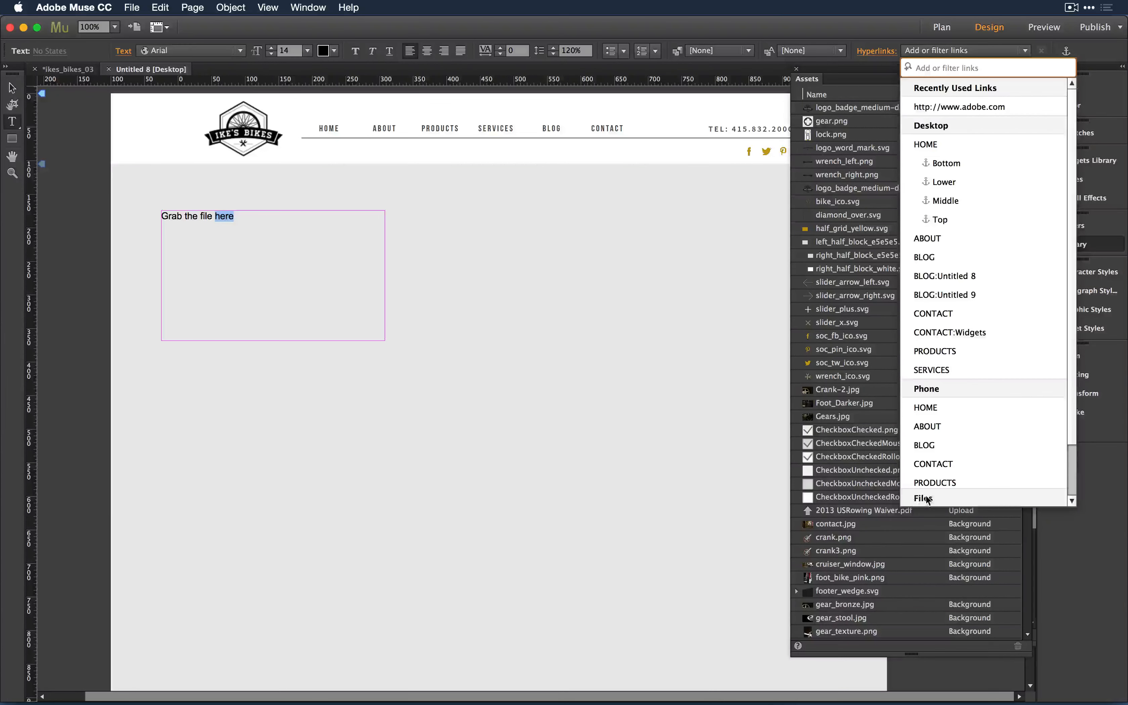
- Link the word 'here' to EmergencyForm.pdf from forms-livesite via Link to File
scroll(926, 499, "down", 3)
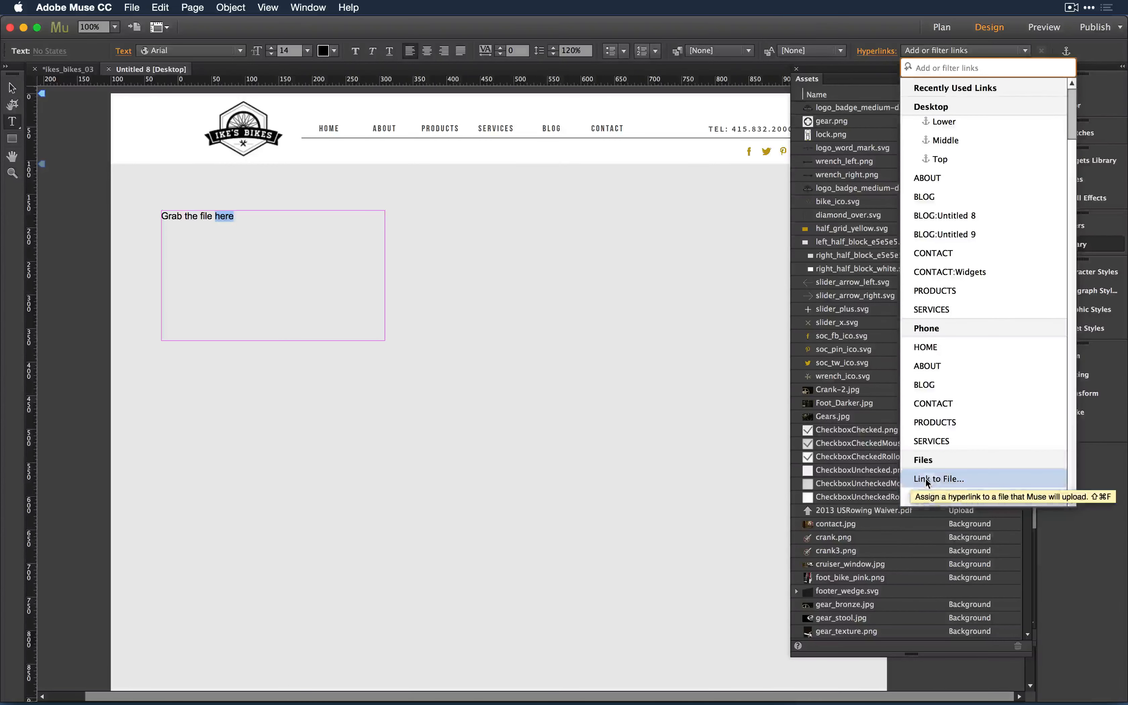
left_click(946, 479)
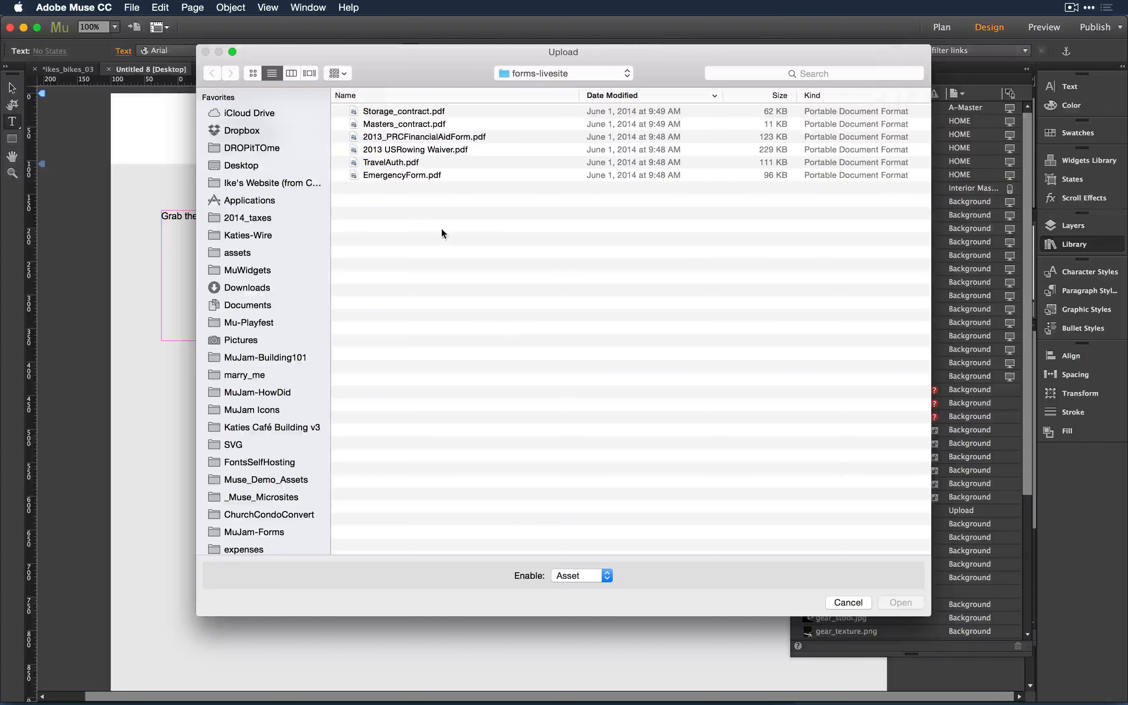
left_click(400, 179)
key("space")
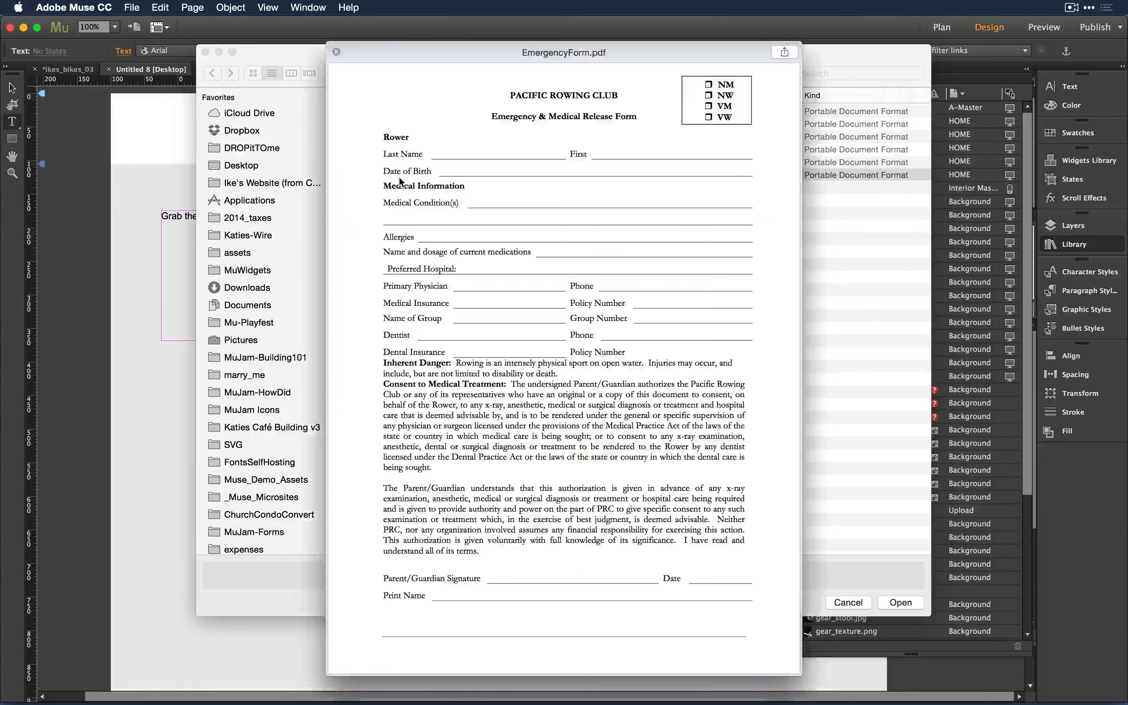
key("space")
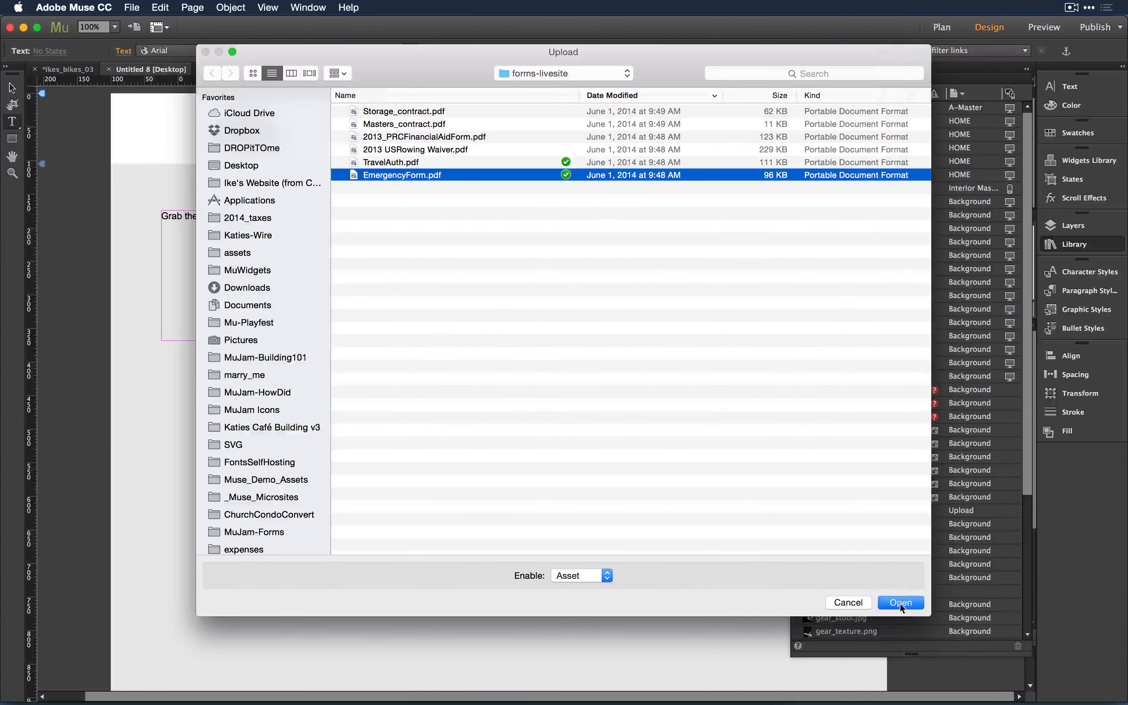
left_click(900, 603)
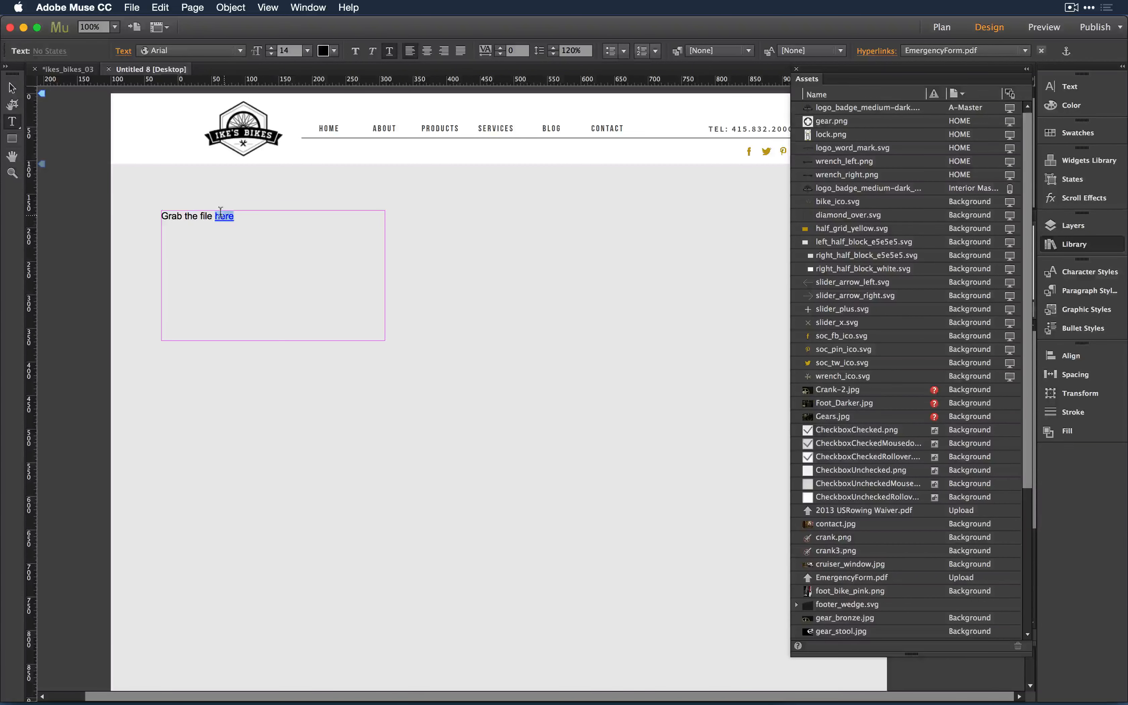
left_click(220, 216)
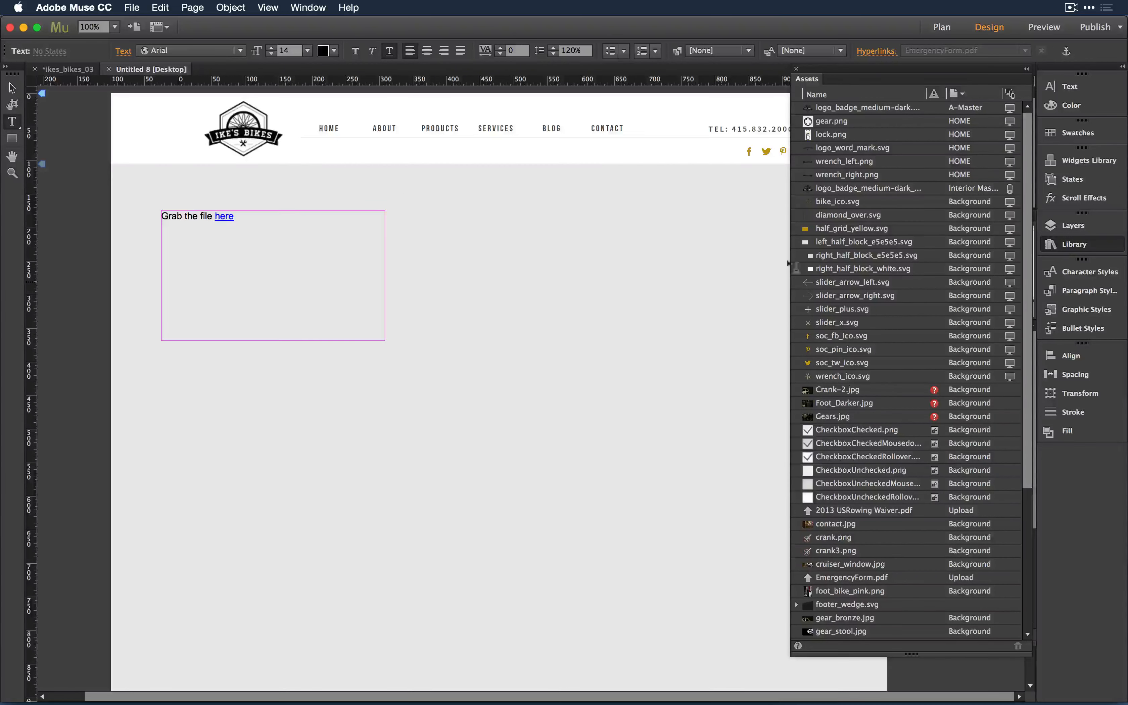
scroll(937, 412, "down", 5)
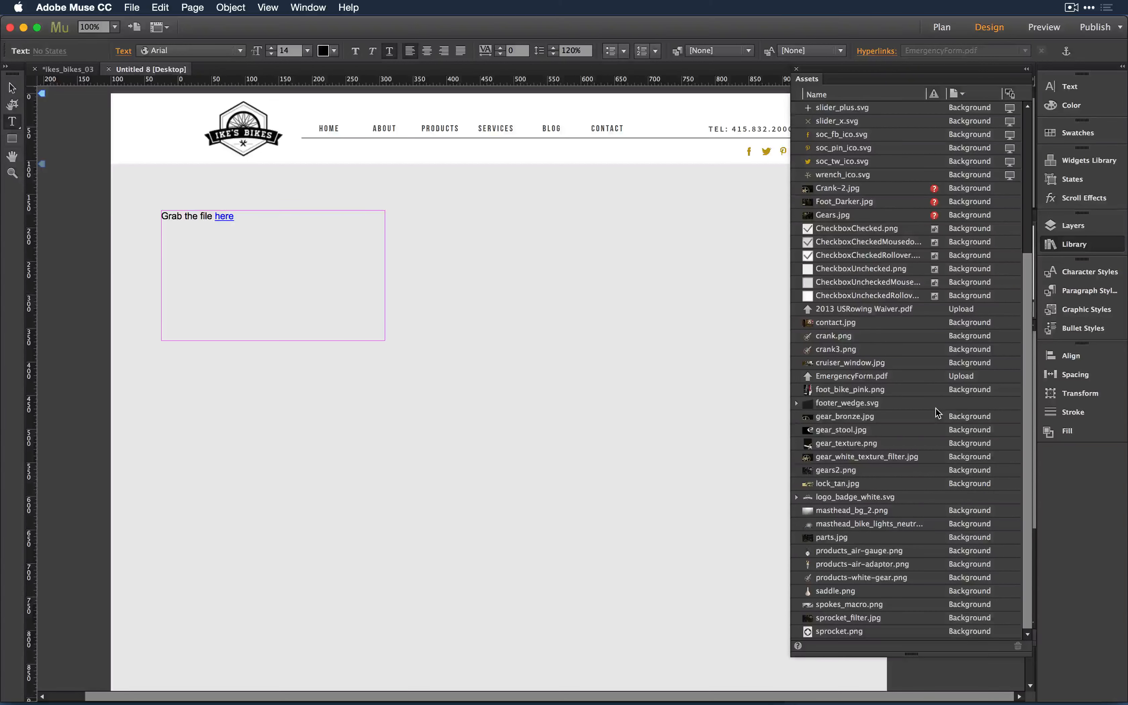
scroll(936, 410, "up", 5)
scroll(936, 409, "down", 5)
left_click(963, 90)
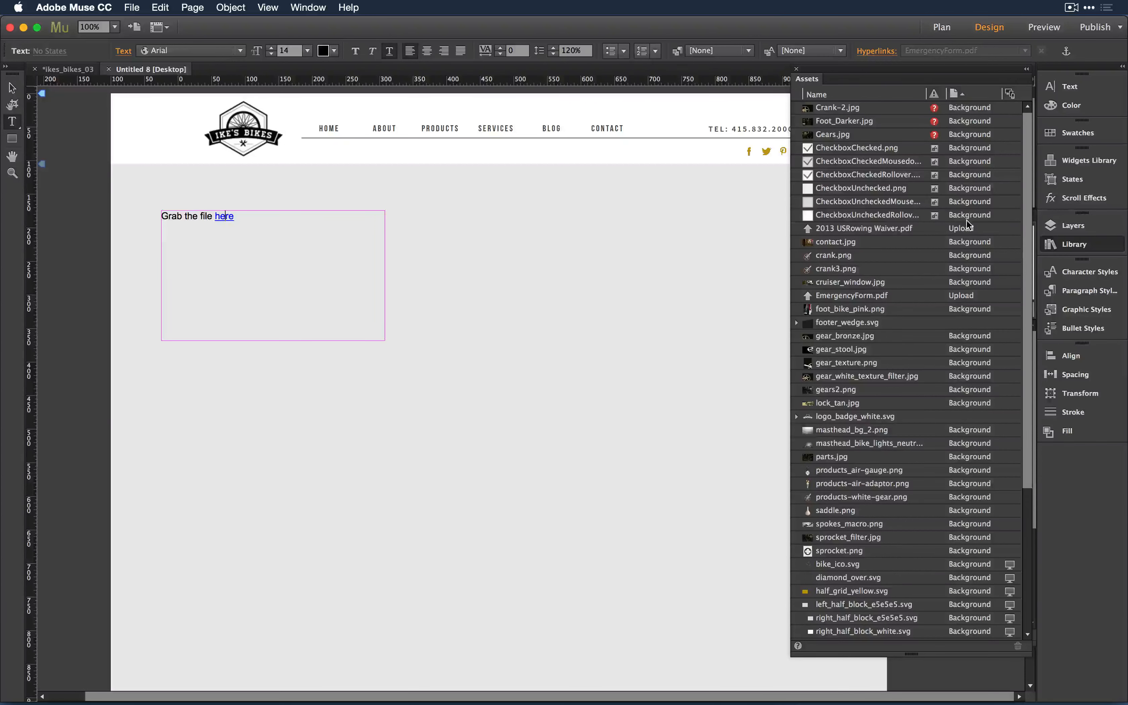
scroll(966, 219, "down", 10)
scroll(965, 219, "up", 10)
left_click(868, 228)
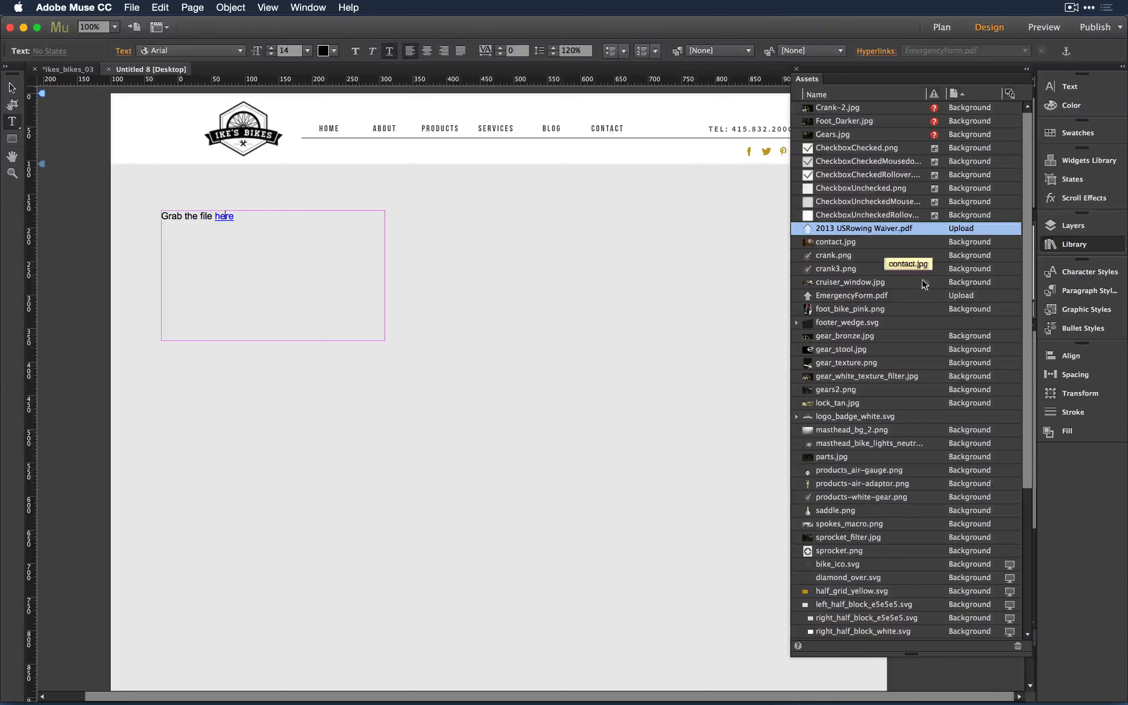
left_click(955, 94)
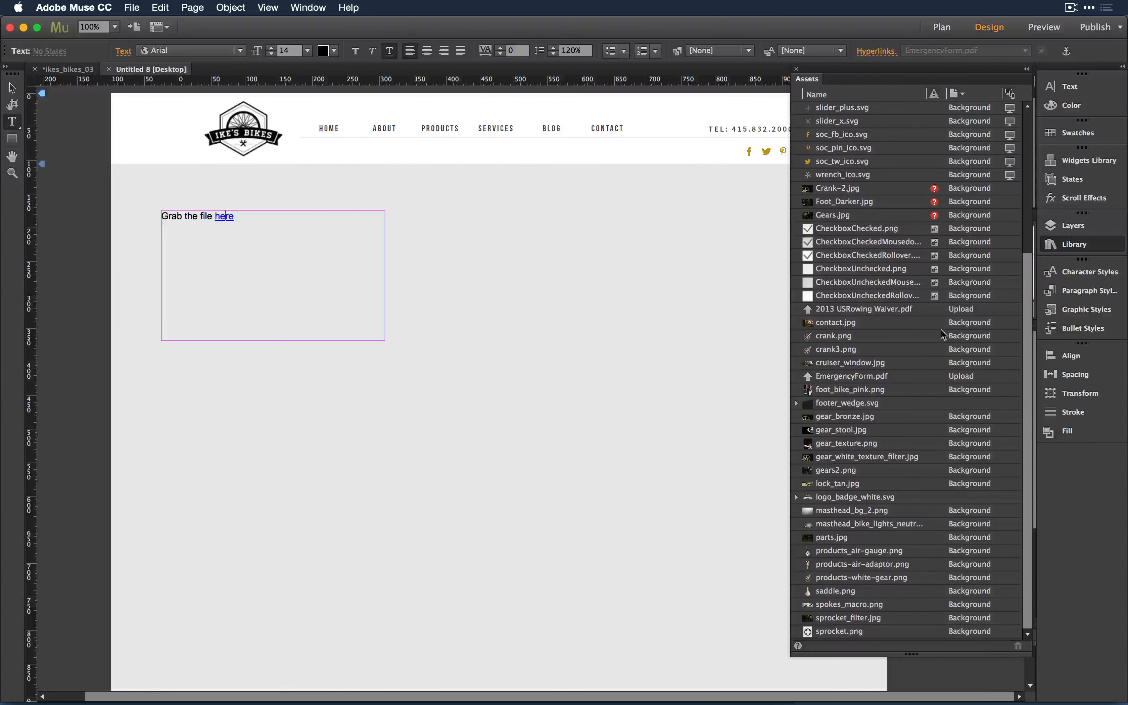
left_click(958, 371)
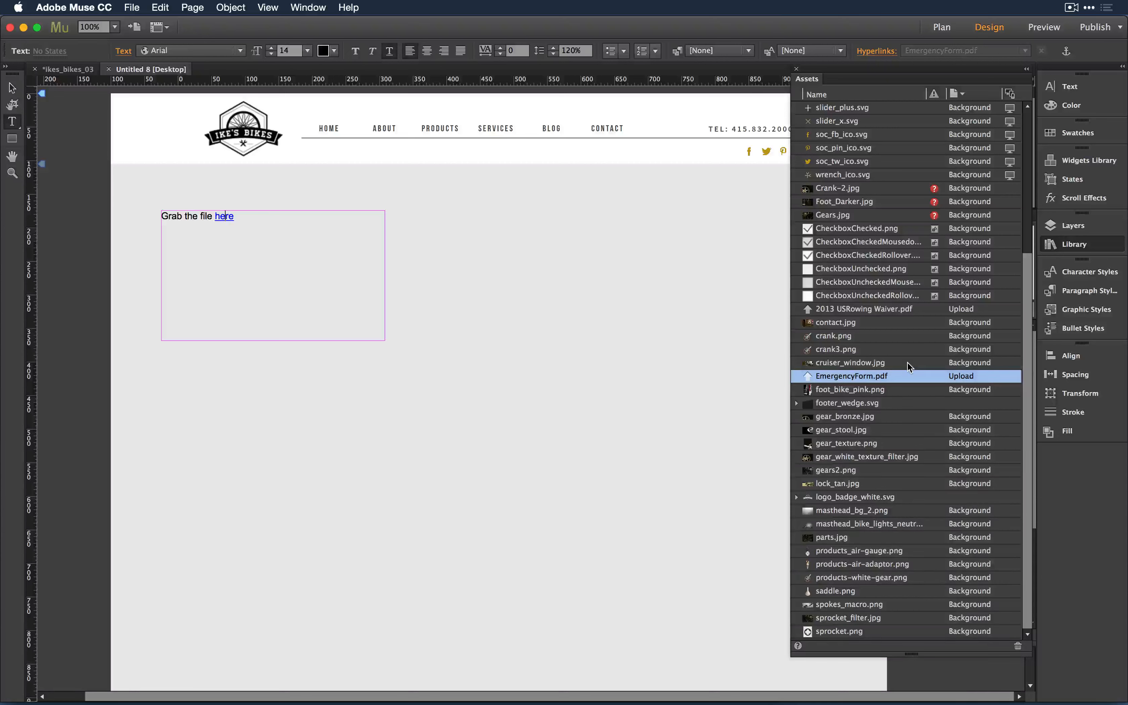
scroll(906, 361, "up", 5)
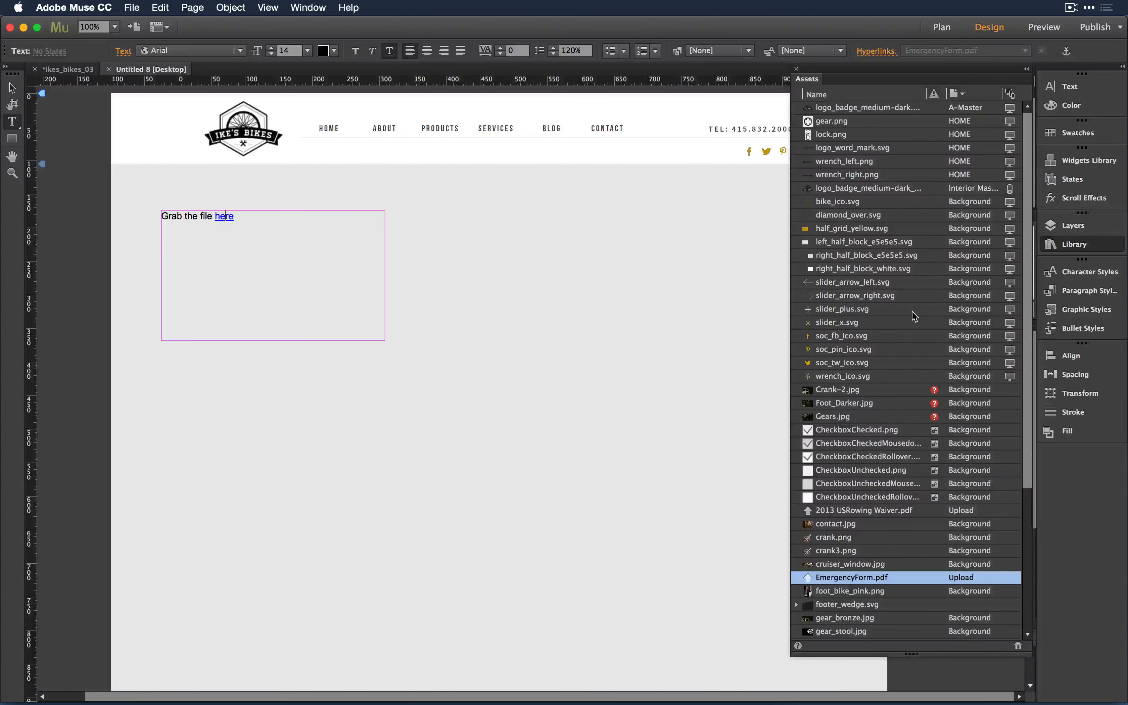
scroll(914, 316, "down", 3)
scroll(913, 315, "down", 2)
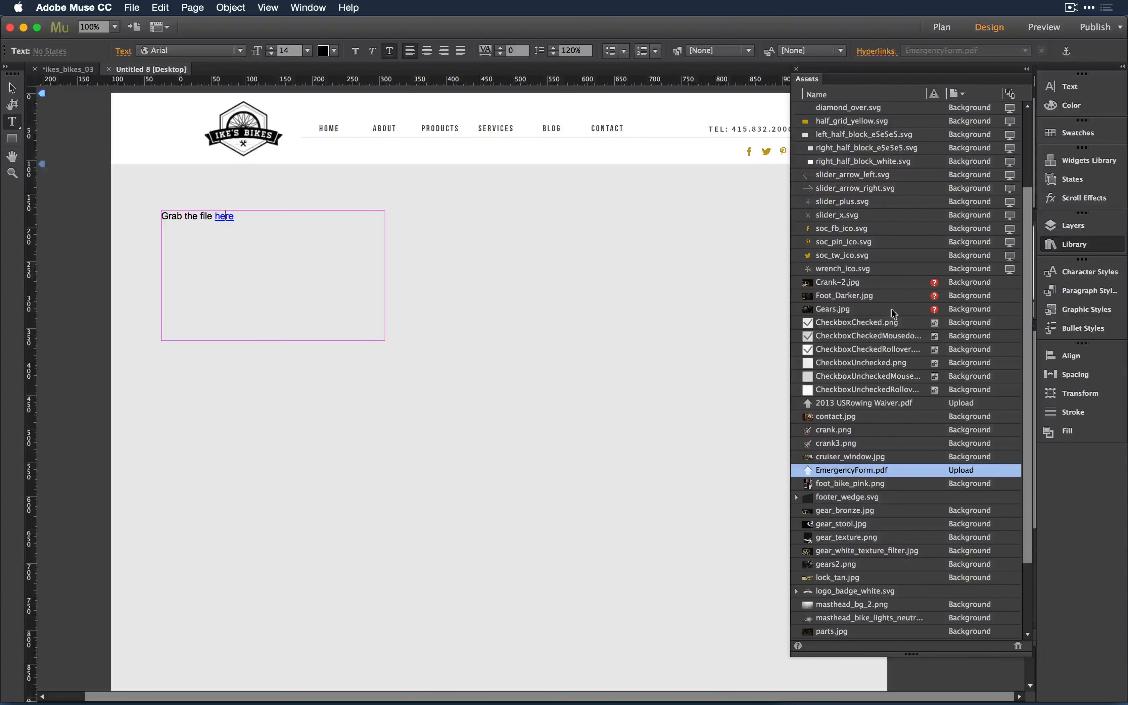
- Open the Import chooser, select three siteplan PNGs, then cancel without importing
key("super+d")
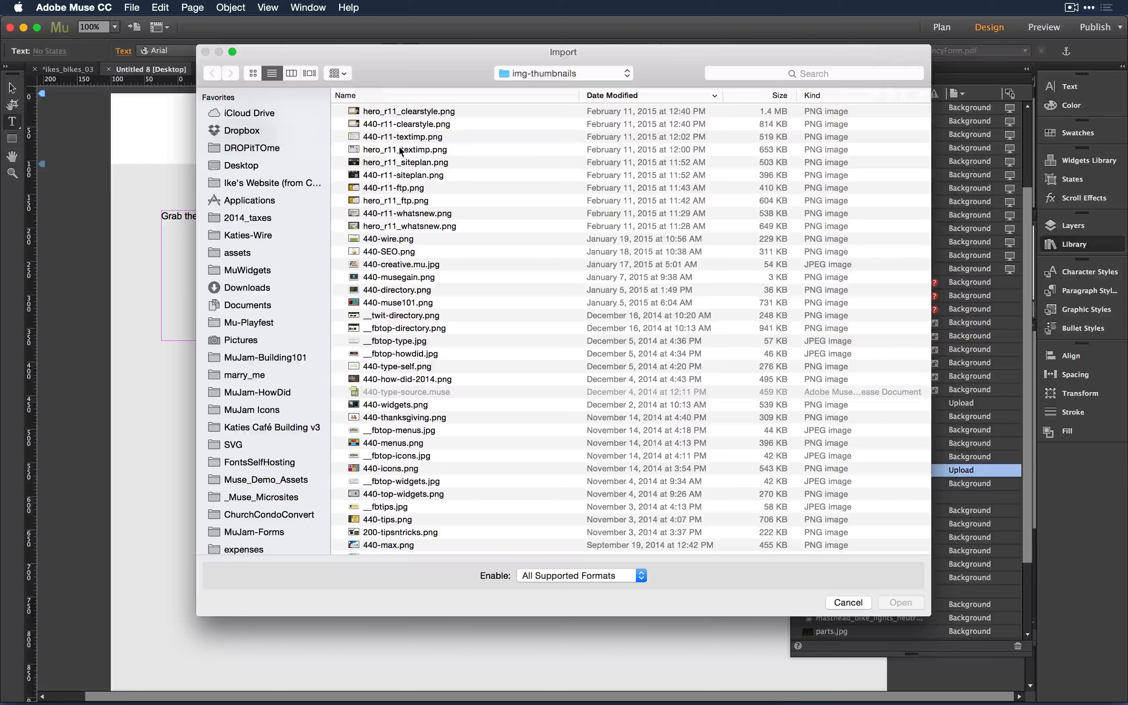
left_click(394, 150)
left_click(393, 162, "shift")
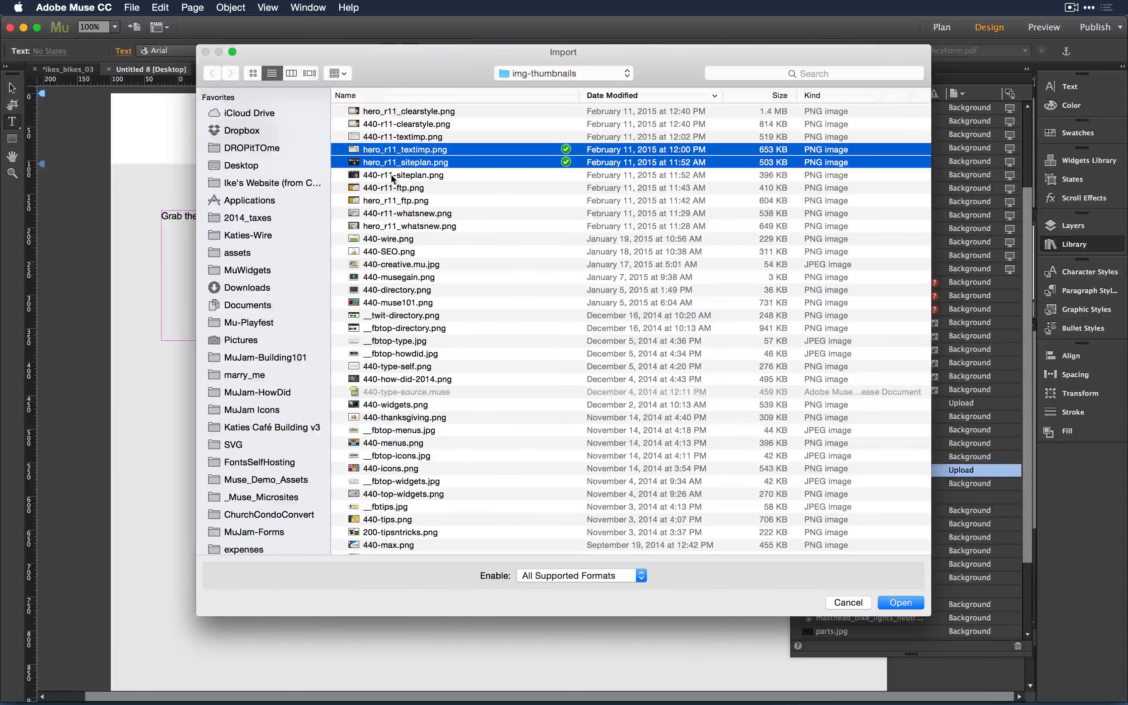
left_click(392, 176, "shift")
left_click(848, 602)
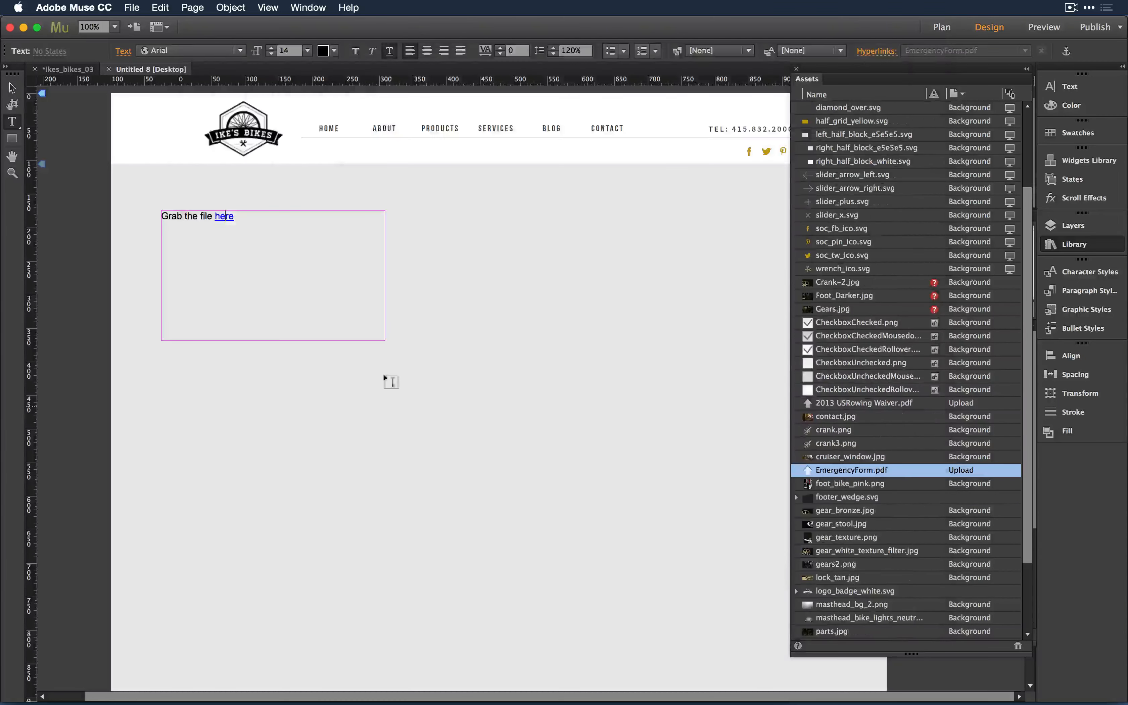
- Add Masters_contract.pdf and Storage_contract.pdf as upload files
left_click(133, 6)
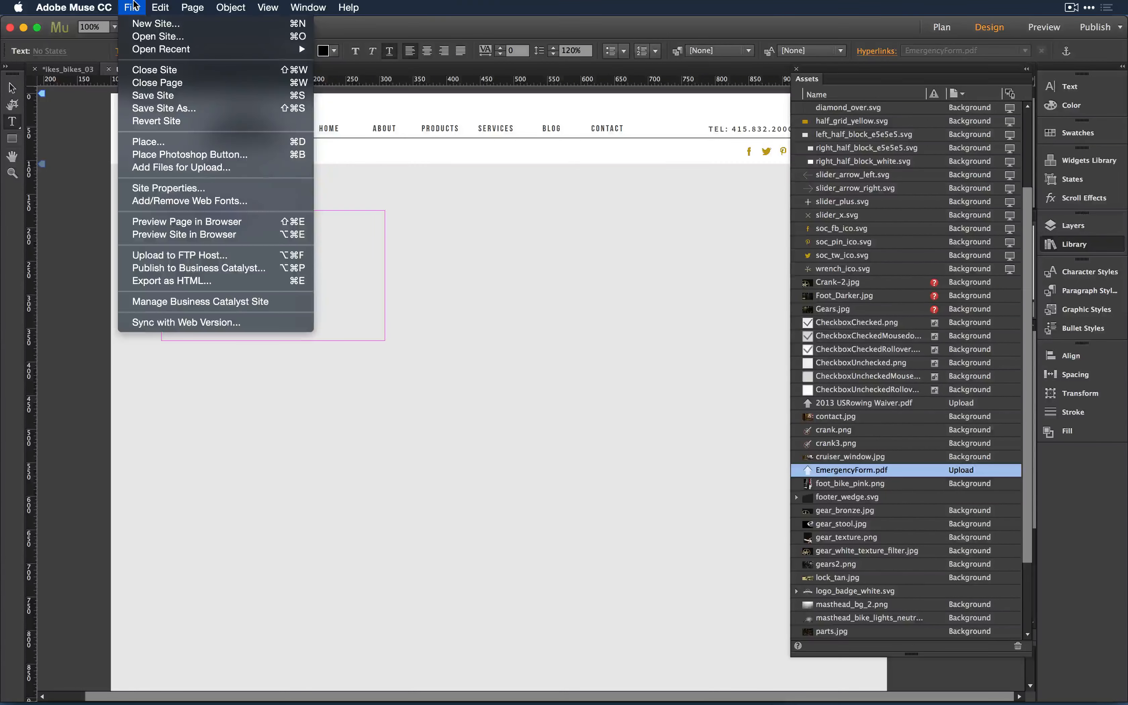
left_click(217, 167)
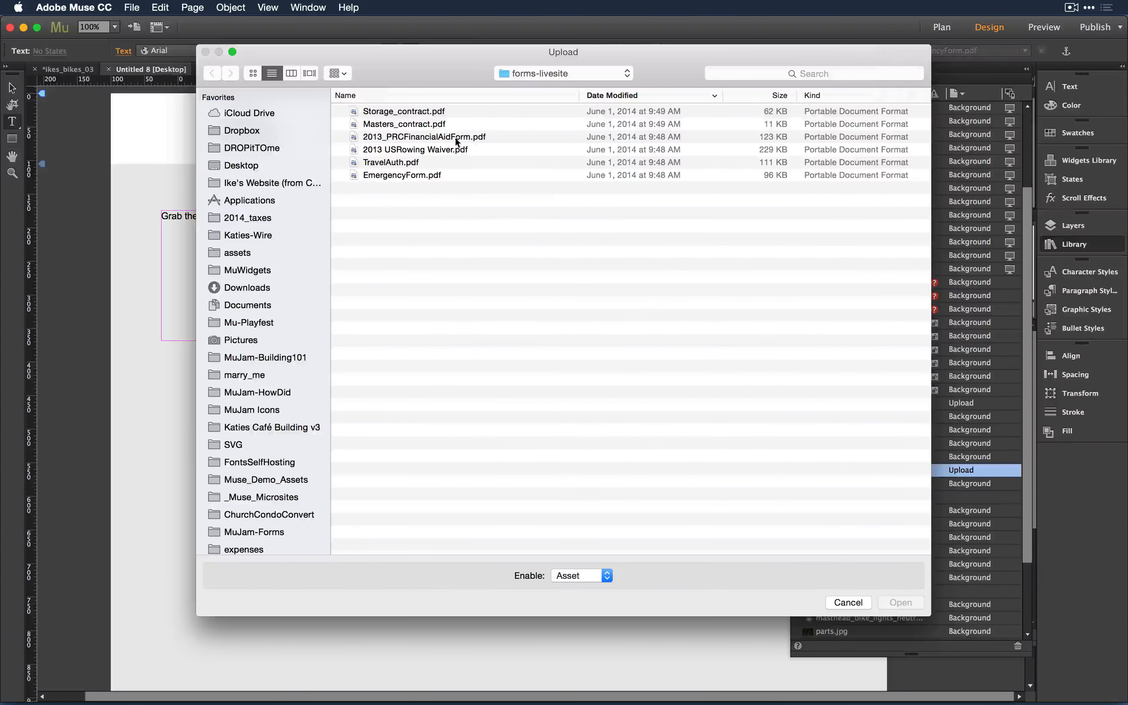
left_click(411, 126)
left_click(412, 112, "shift")
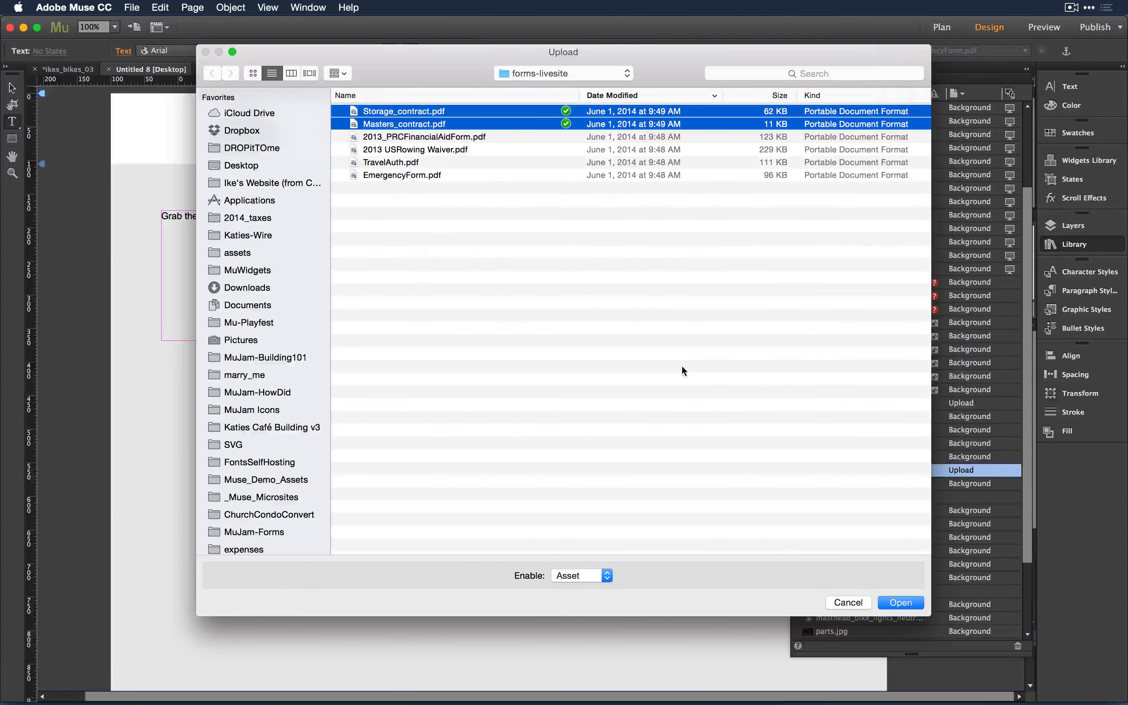
left_click(903, 603)
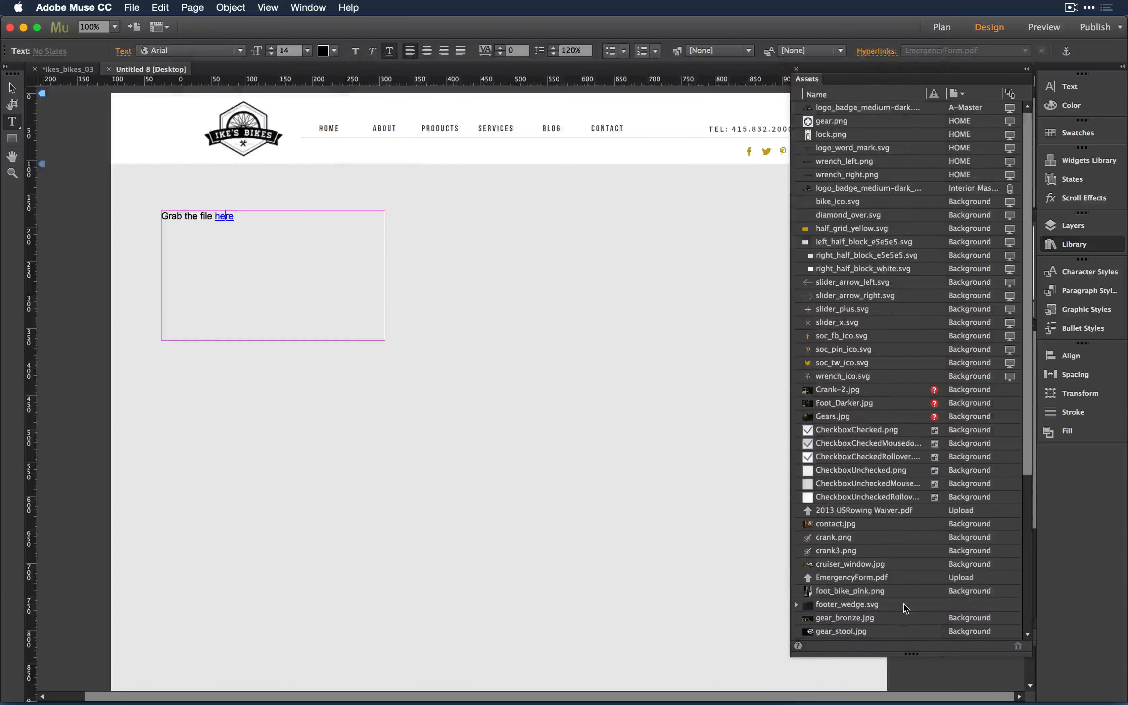
scroll(907, 588, "down", 10)
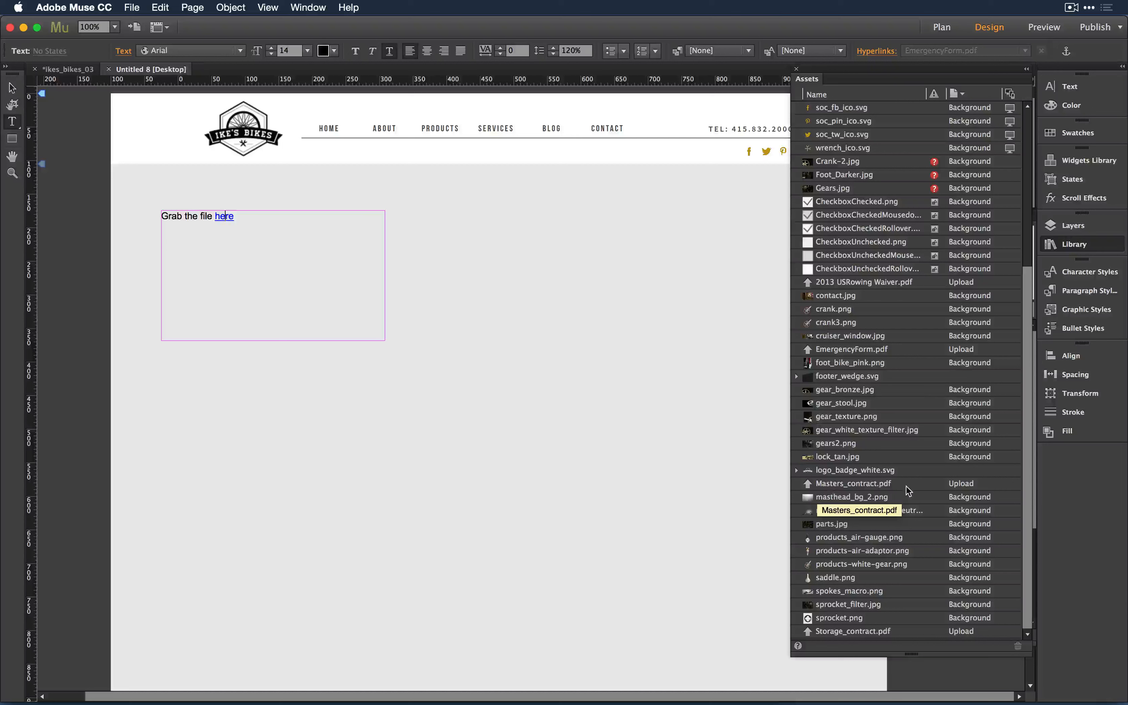
- Delete unused upload files, removing 2013 USRowing Waiver.pdf while EmergencyForm.pdf remains
triple_click(224, 217)
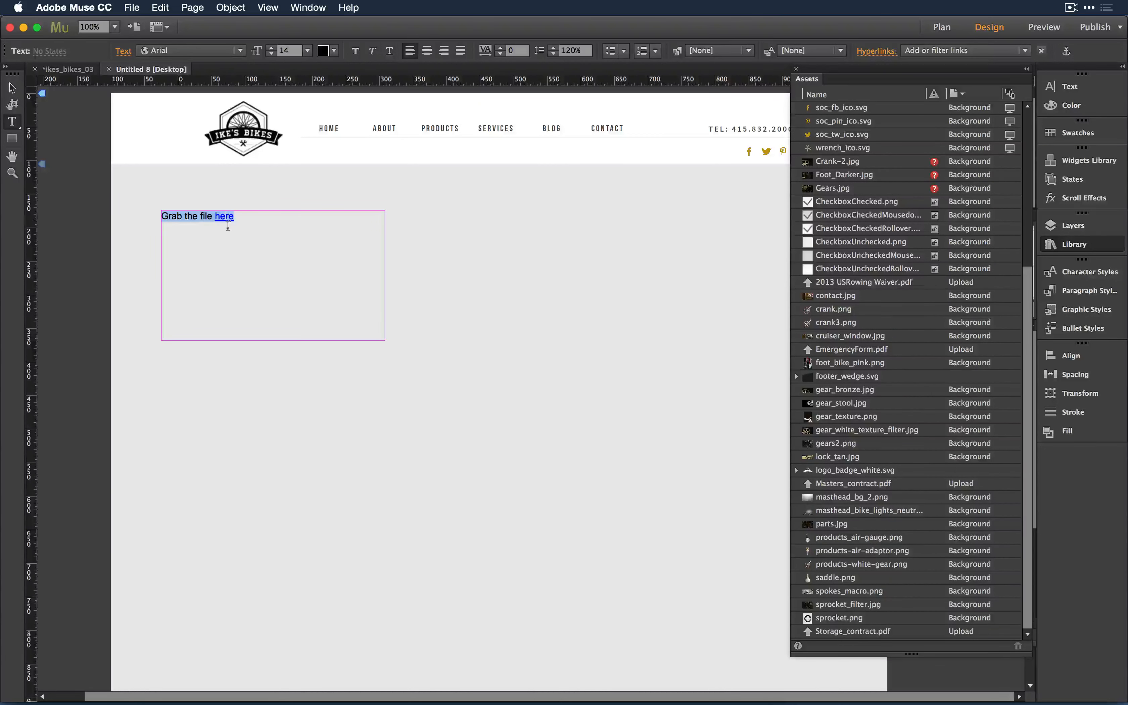
left_click(235, 241)
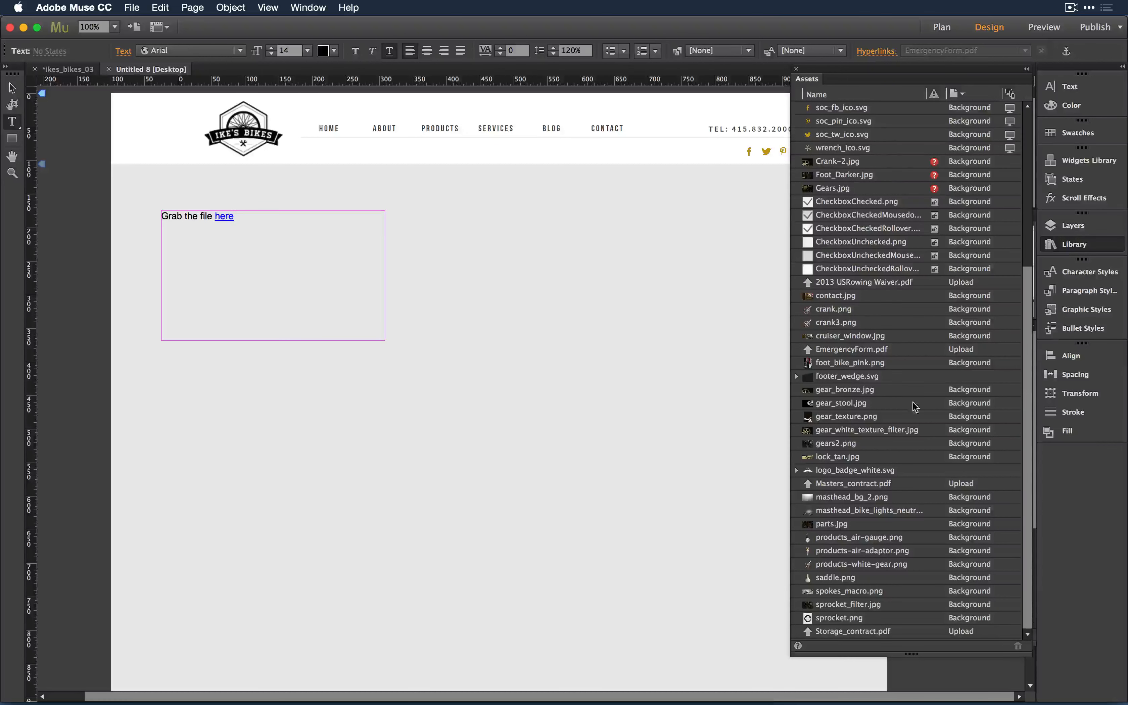
left_click(870, 283)
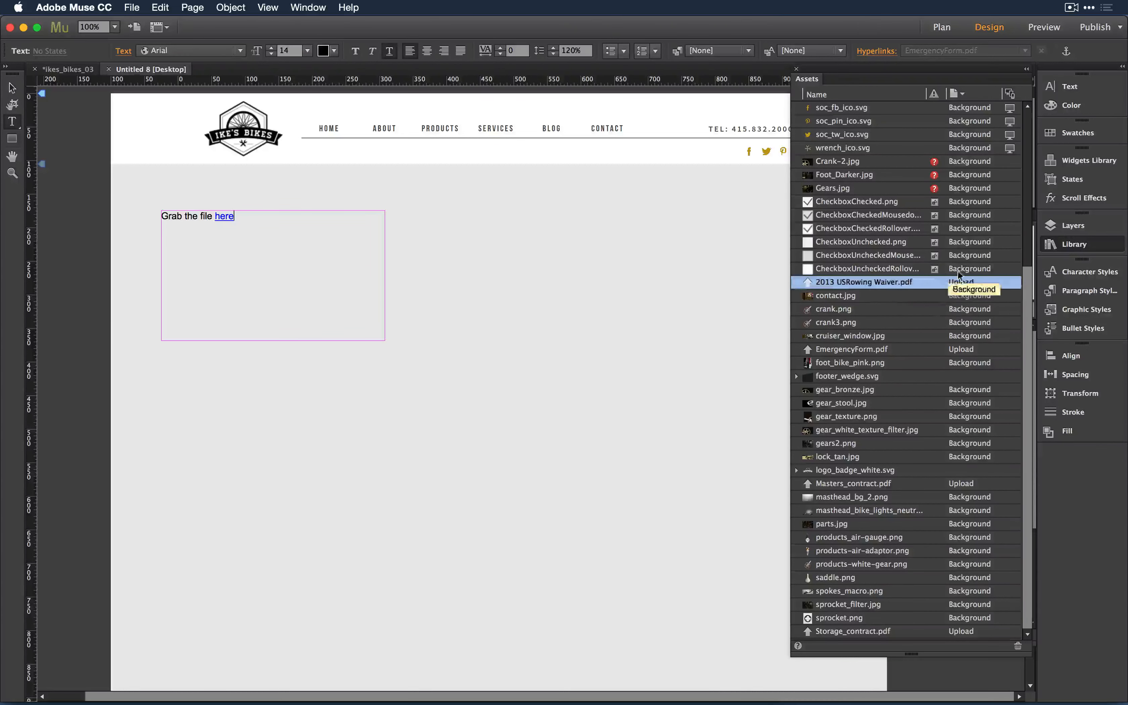
right_click(924, 282)
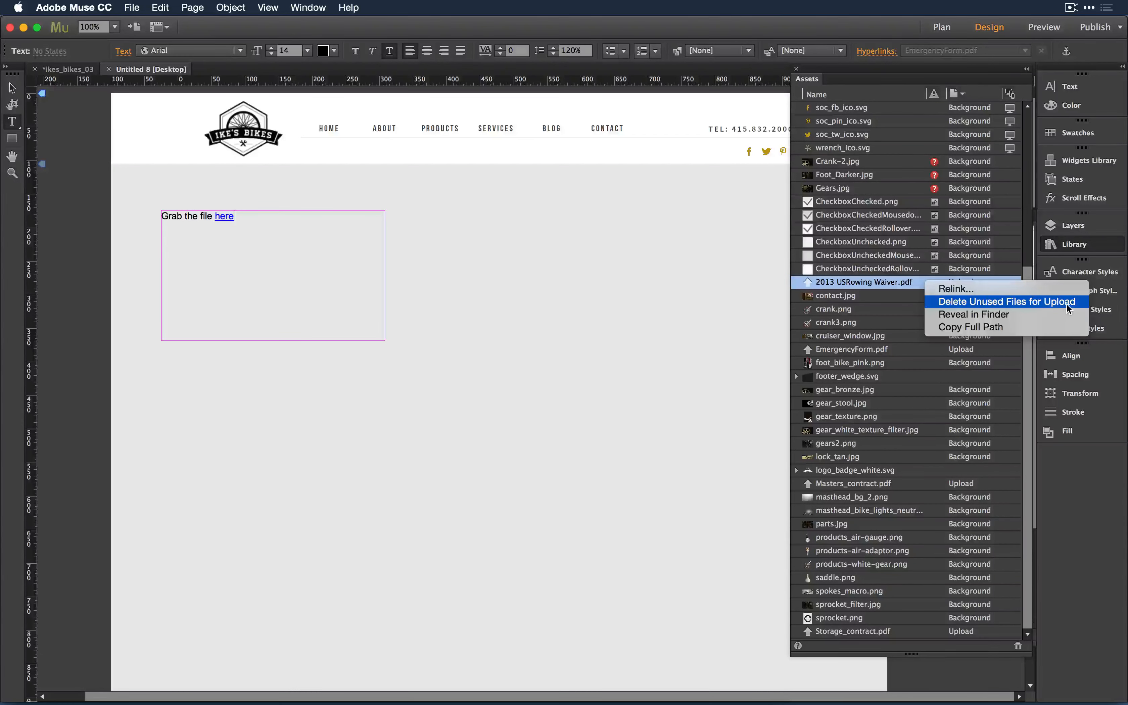
left_click(1040, 302)
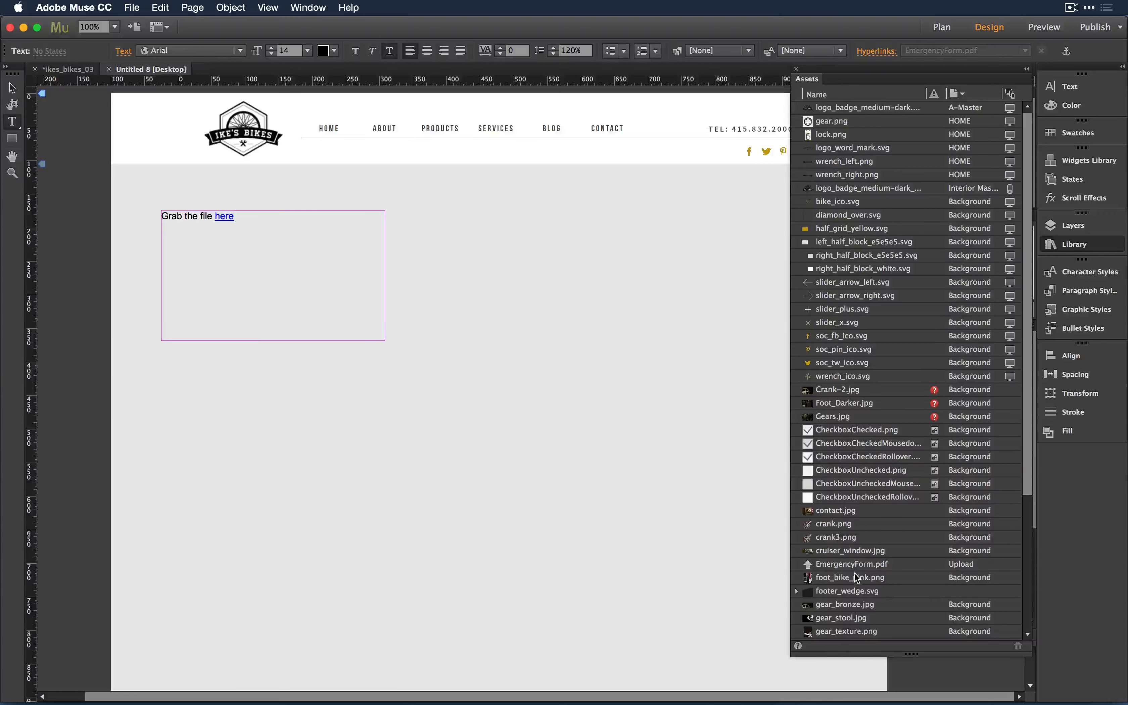
left_click(852, 564)
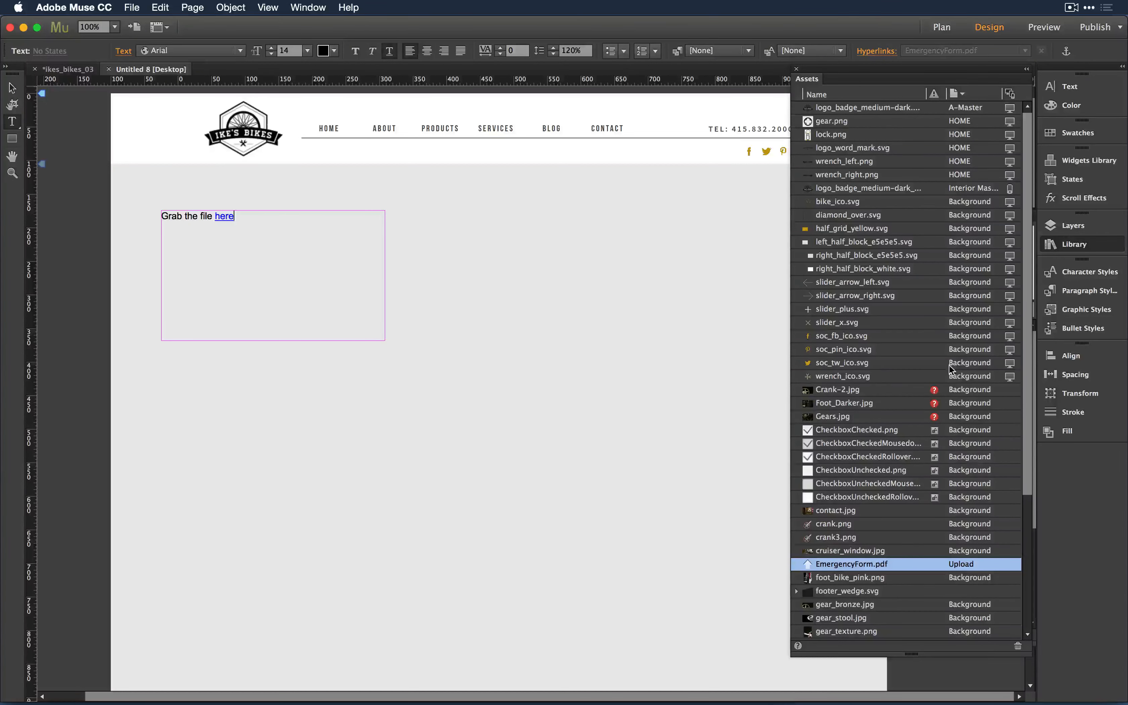
- Inspect the left_half_block_e5e5e5.svg asset's context menu, then bring up the Evernote notes
left_click(870, 246)
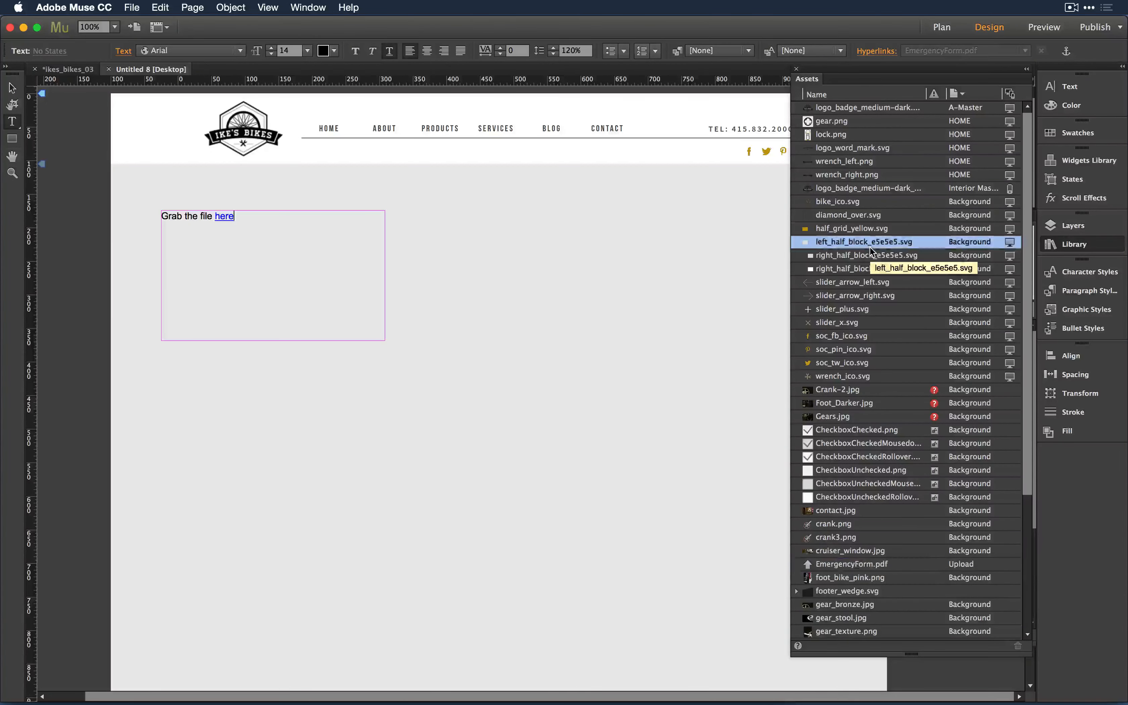
right_click(870, 246)
left_click(827, 288)
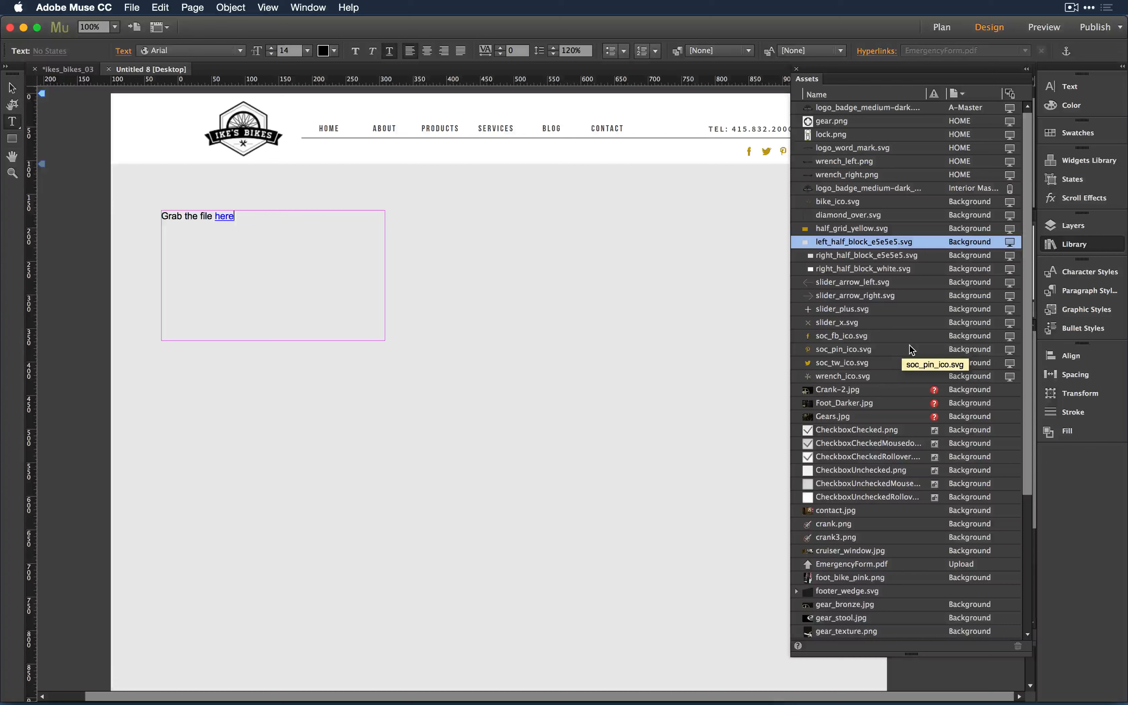
key("super+Tab")
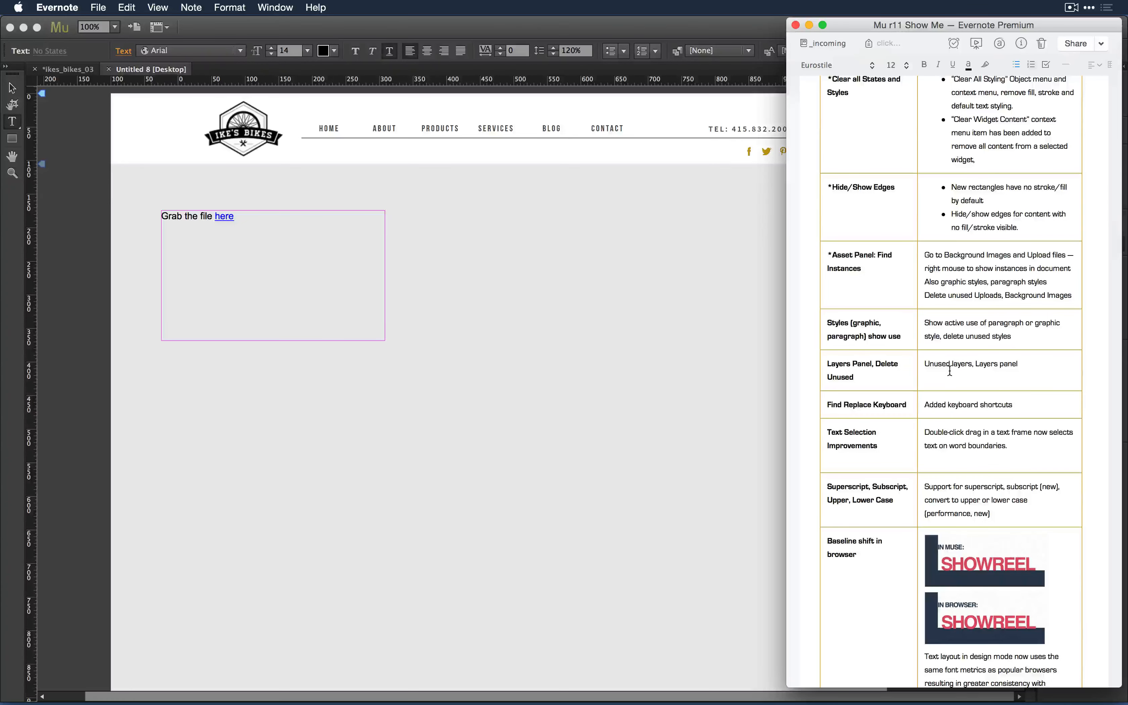
left_click_drag(828, 364, 890, 383)
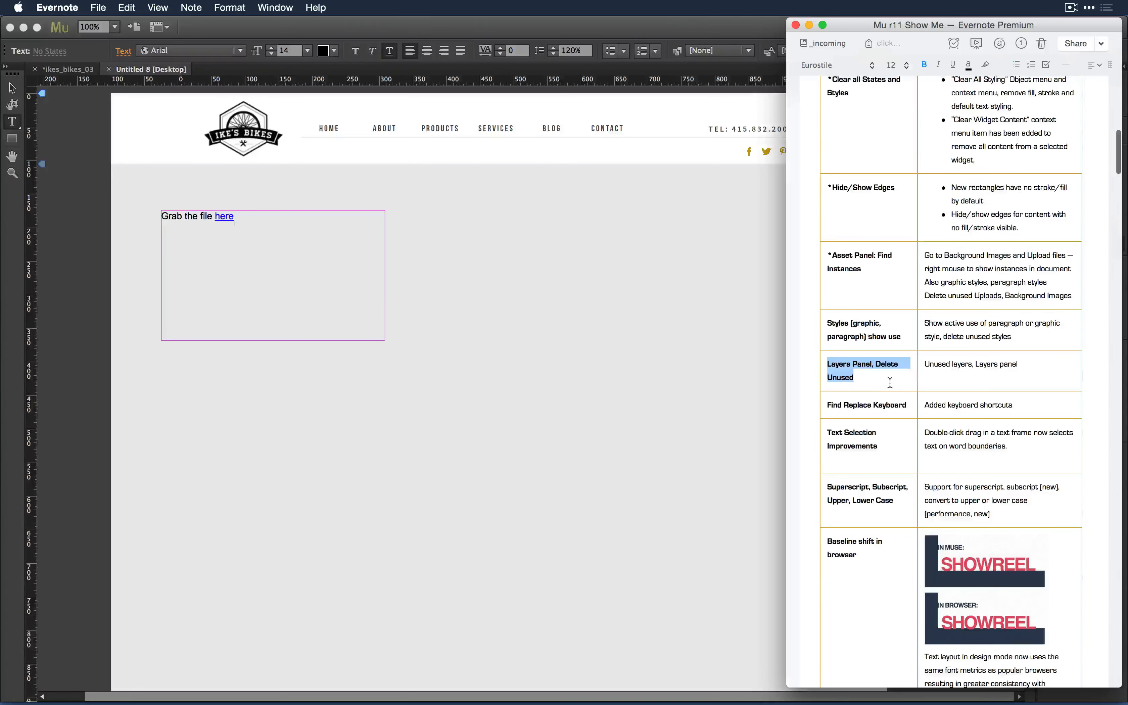
left_click(629, 367)
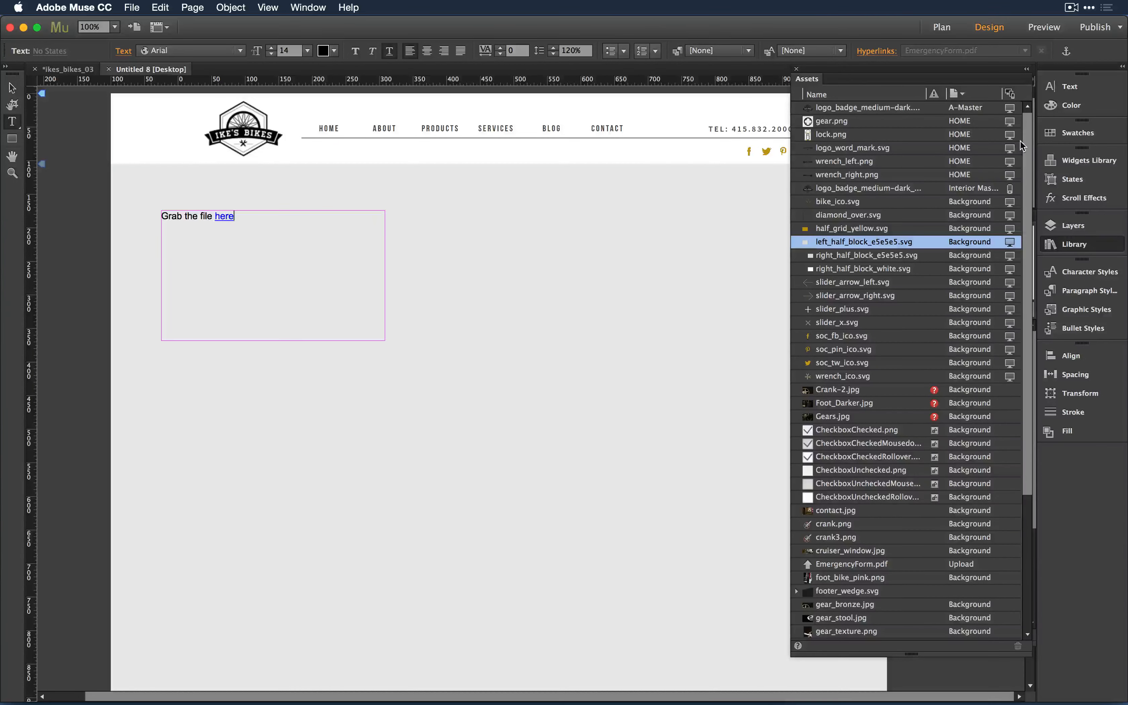
- In the Layers panel, add a new empty layer named 'Nothing'
left_click(1026, 68)
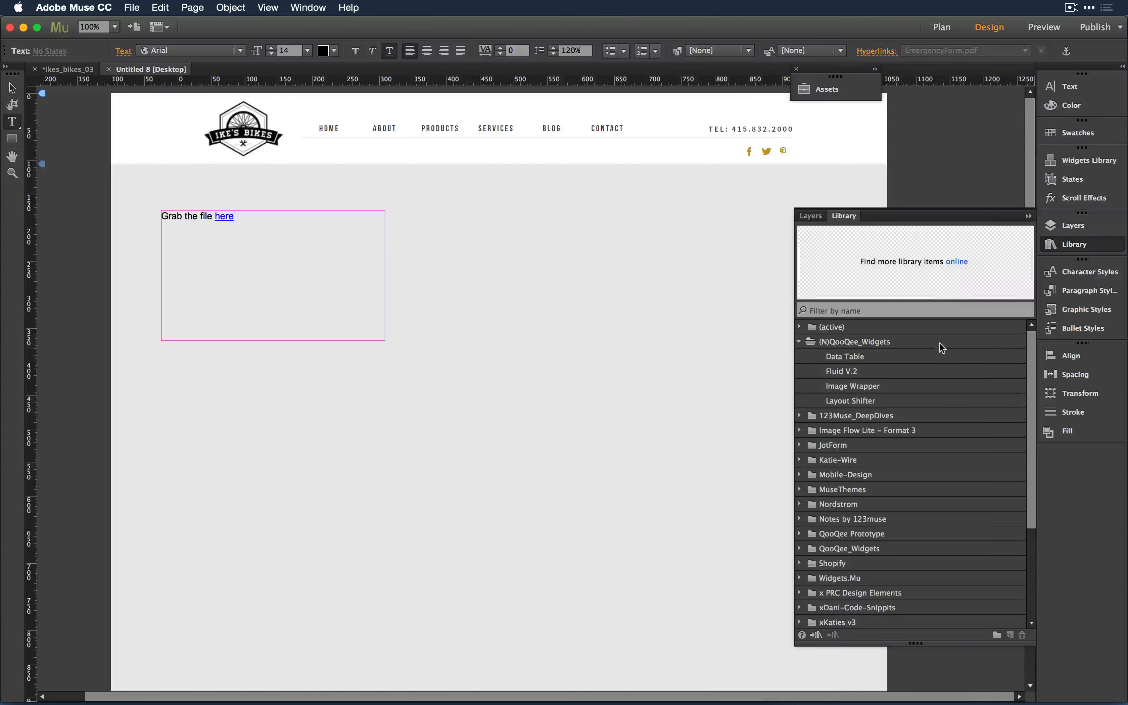
left_click(811, 215)
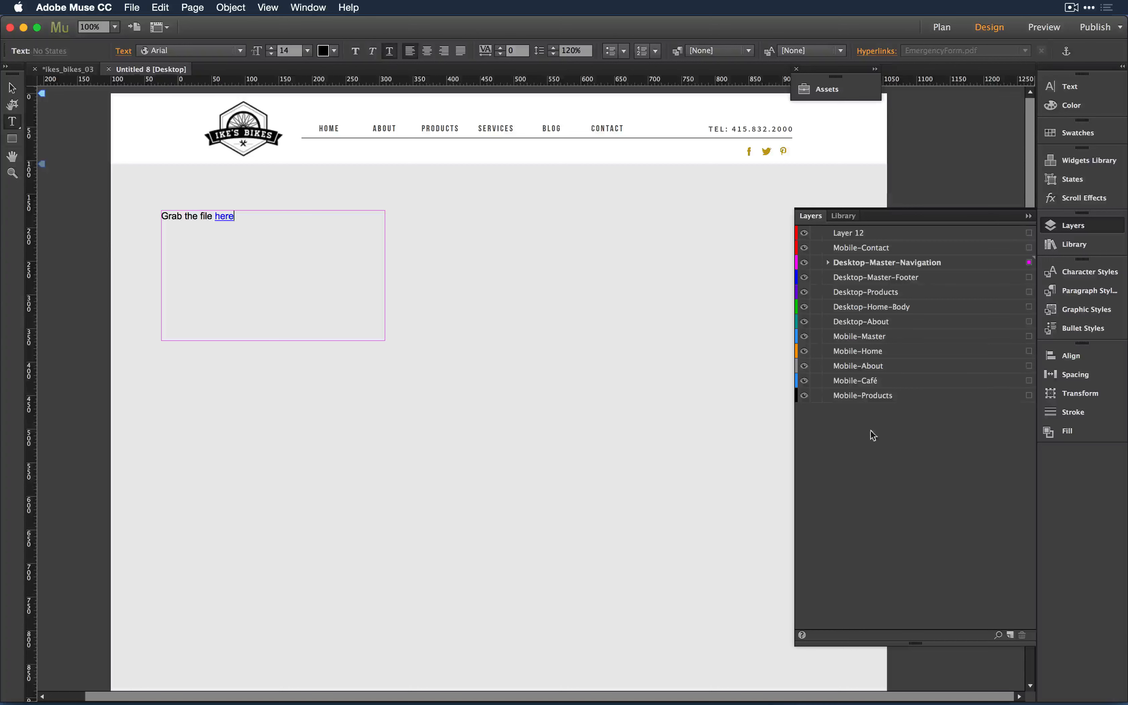
left_click(1010, 635)
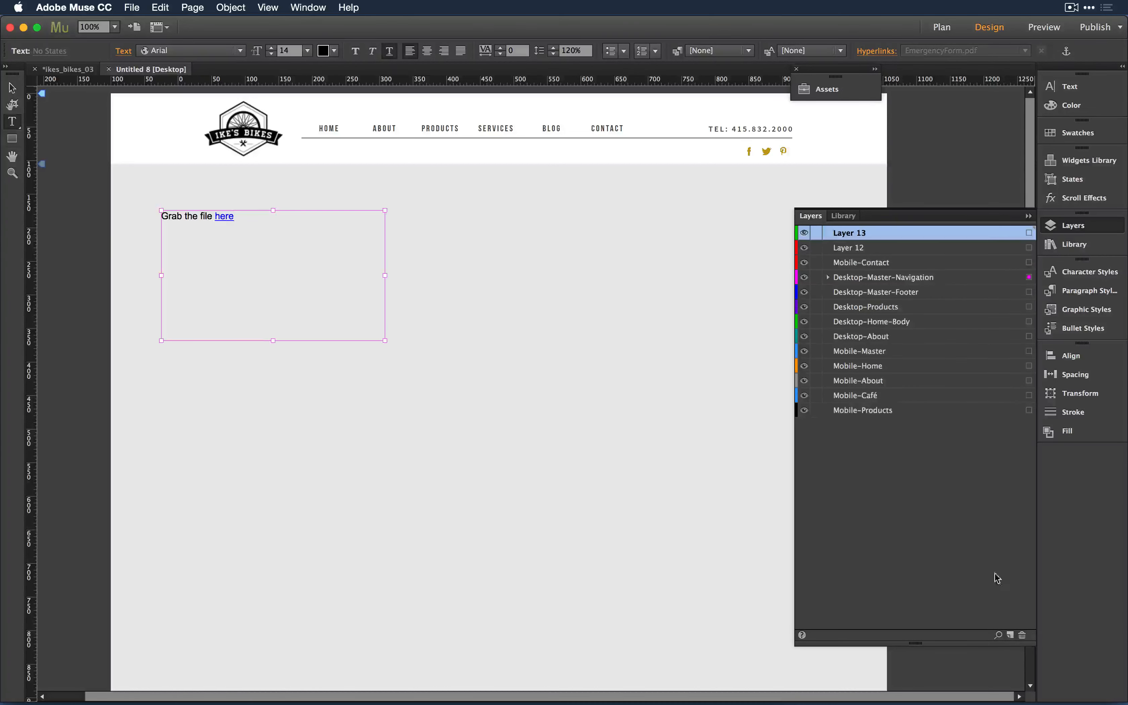
double_click(862, 233)
type("Nothing")
key("Return")
- Delete unused layers, removing Nothing and Layer 12, then check Evernote and return
right_click(888, 501)
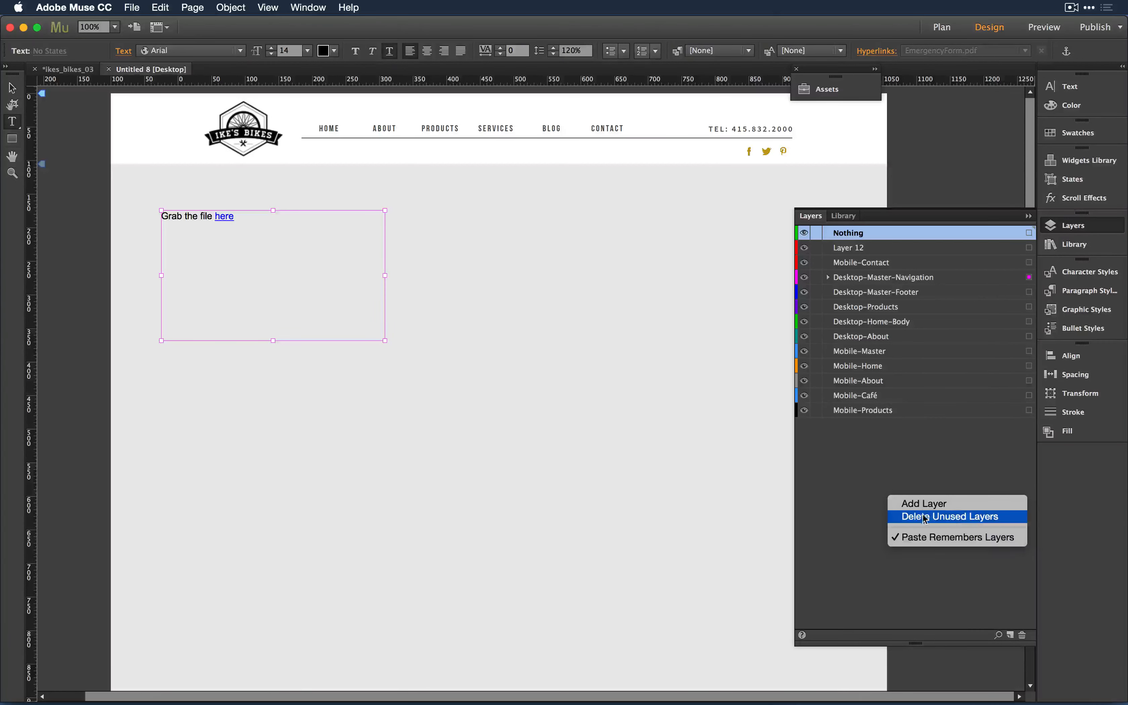
left_click(951, 515)
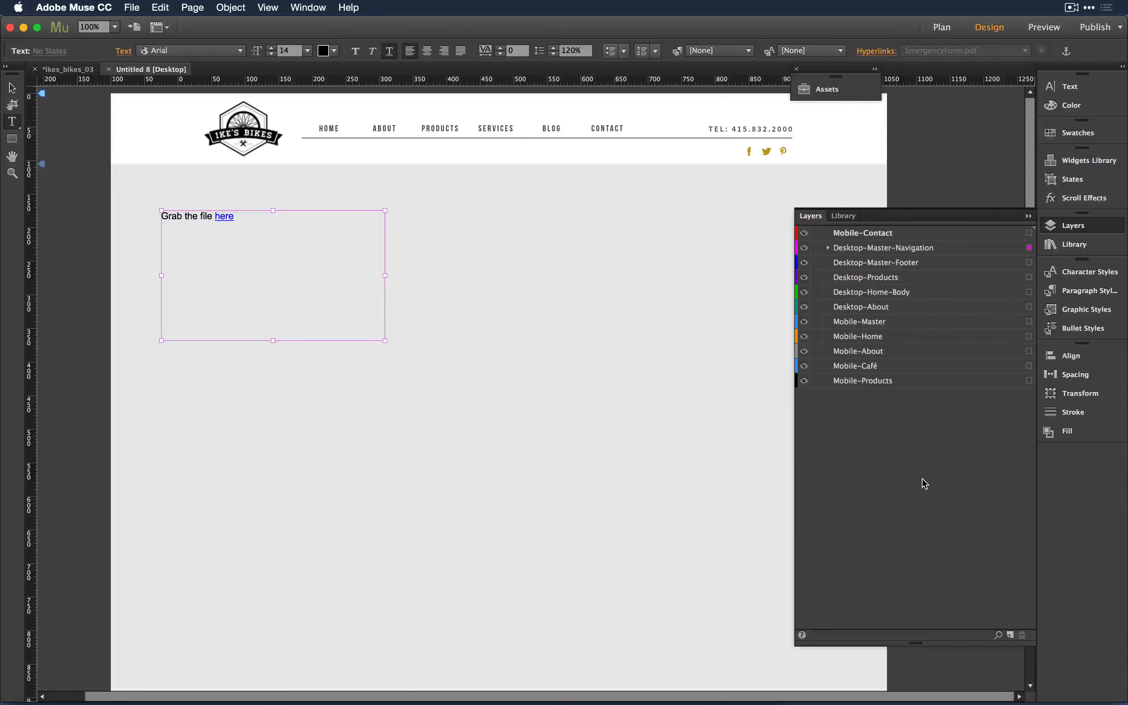
key("super+Tab")
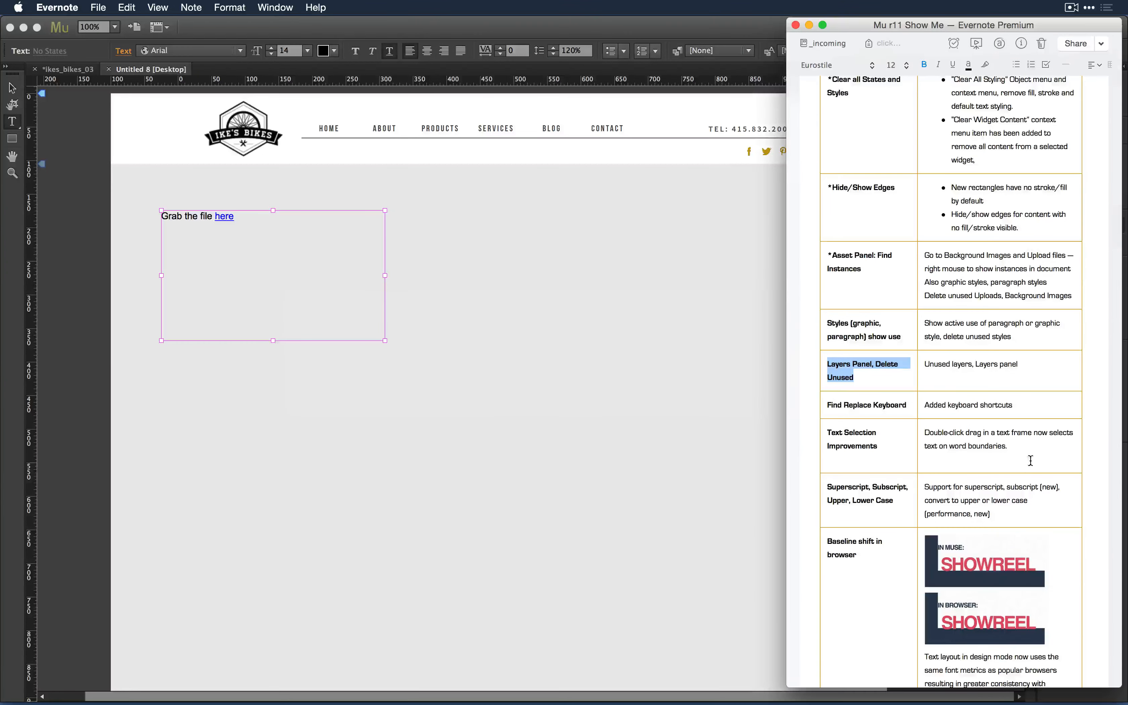
scroll(1009, 413, "down", 2)
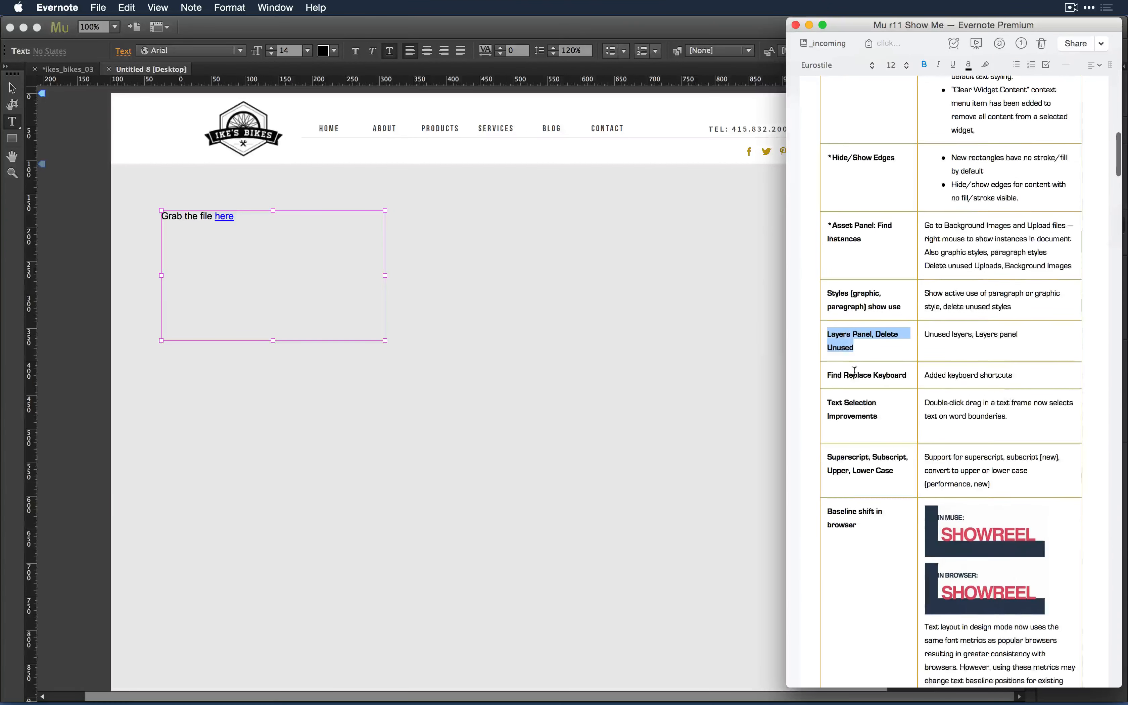
left_click(486, 360)
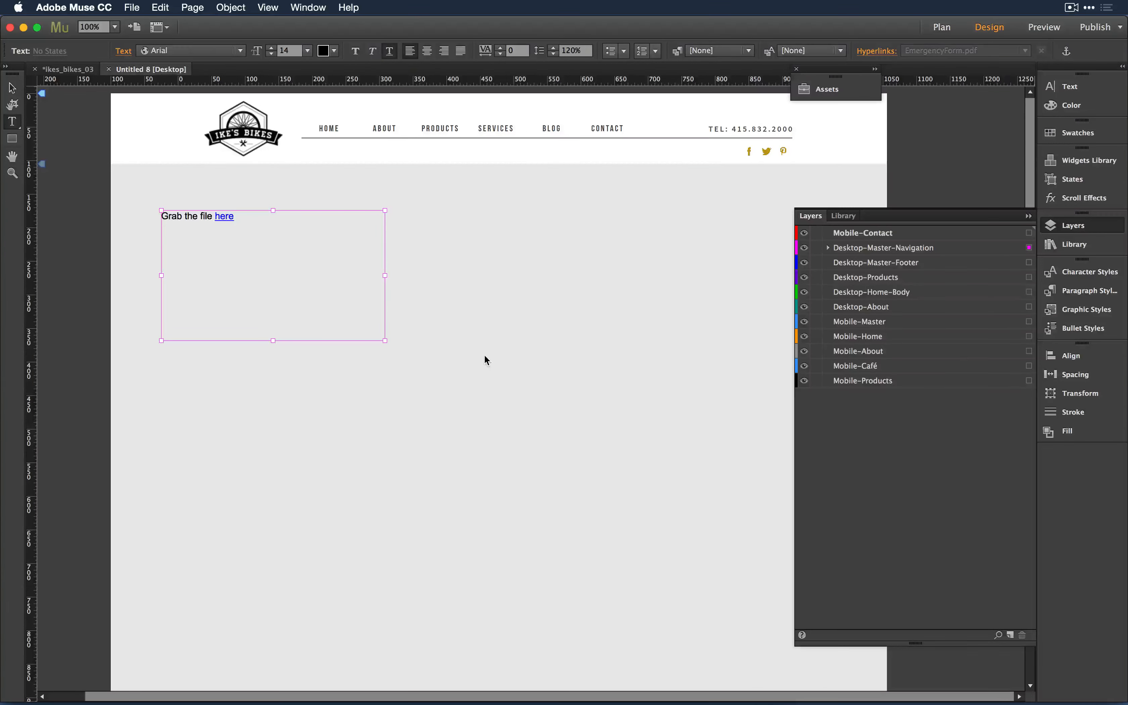
- Delete the 'Grab the file here' text frame with the Selection tool, then browse the Edit menu
left_click(12, 87)
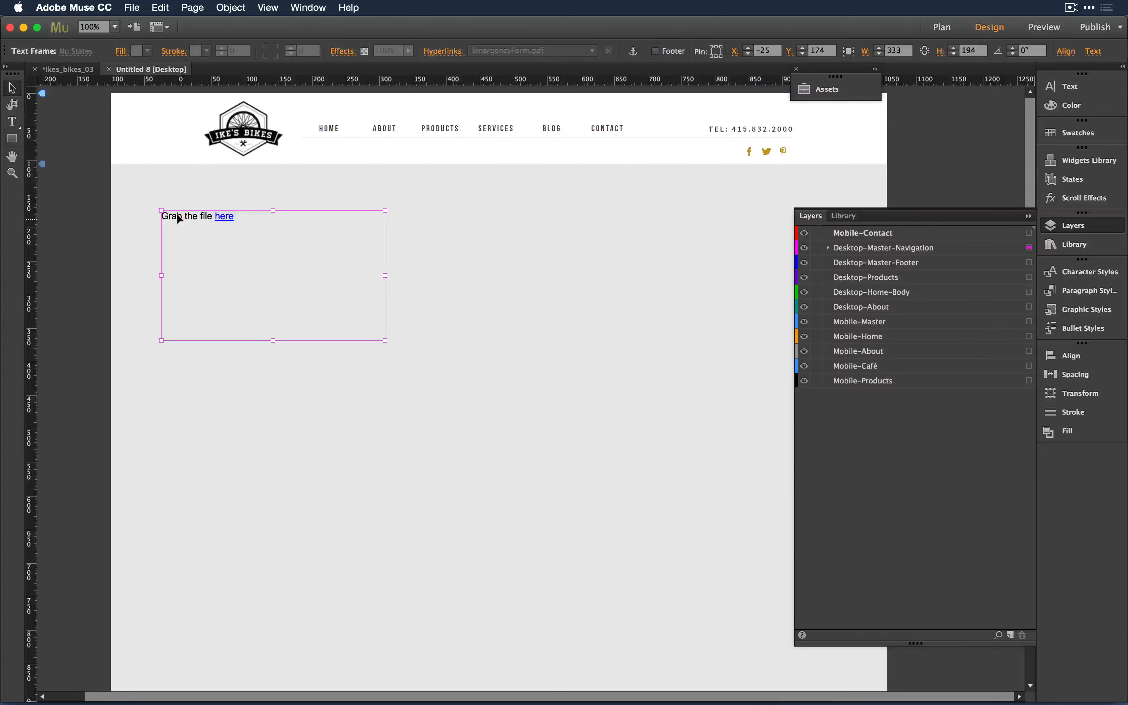
key("Delete")
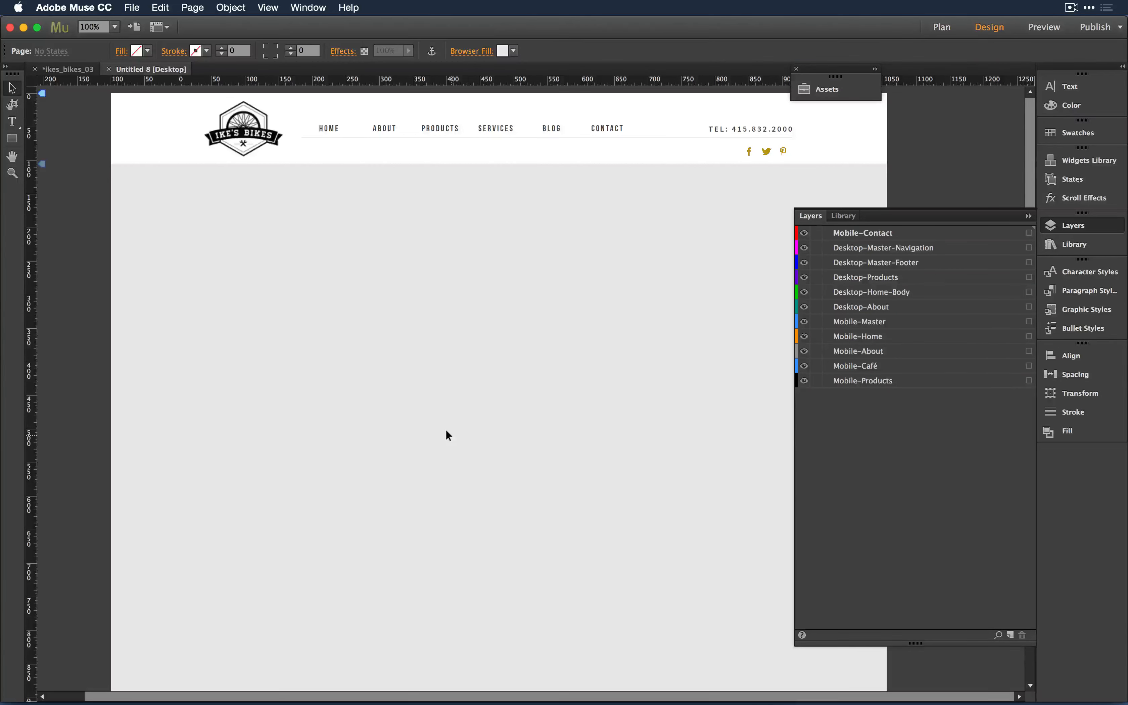
left_click(161, 7)
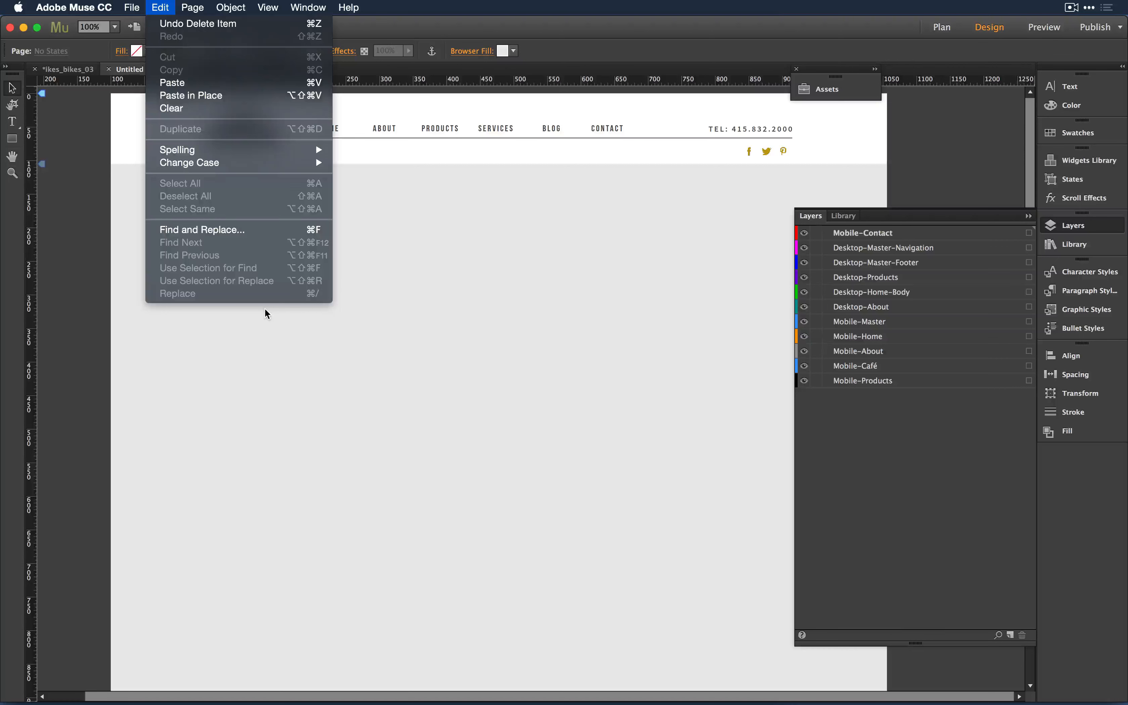
left_click(447, 340)
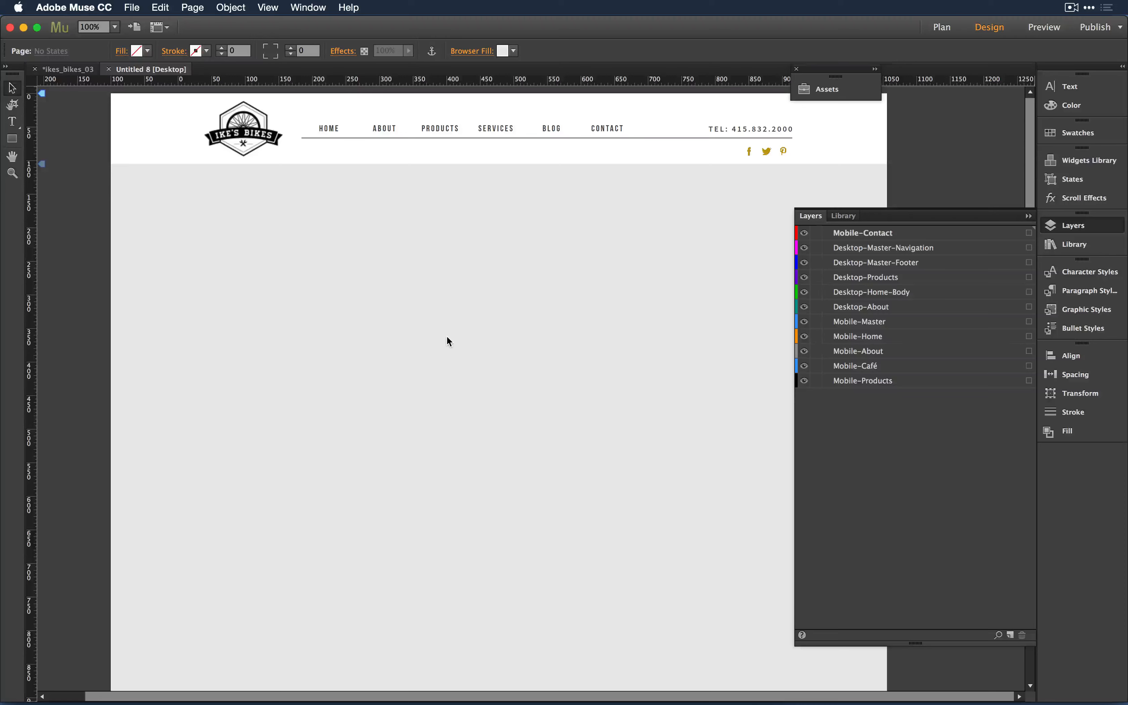
- Bring the Adobe Connect meeting forward and scroll the presenter-questions poll to show eight answers
key("super+Tab")
key("super+Tab")
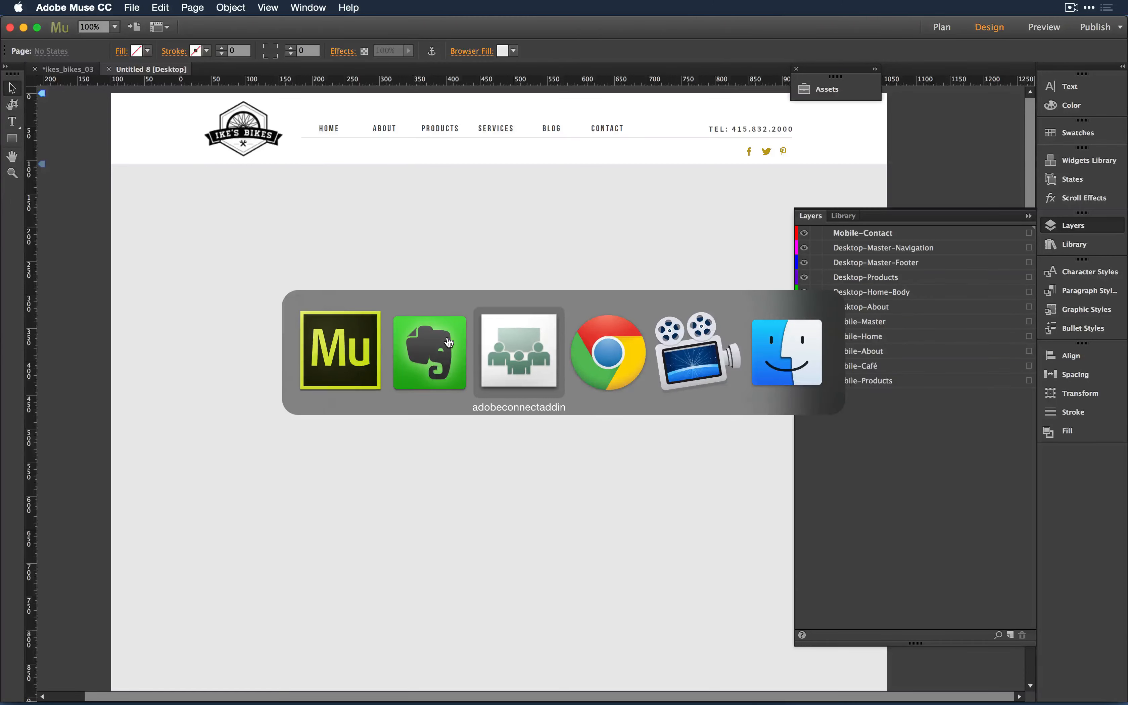
key("super+Tab")
key("super+Tab")
key("super+Tab")
key("super+Tab")
key("super+Tab")
key("super+Tab")
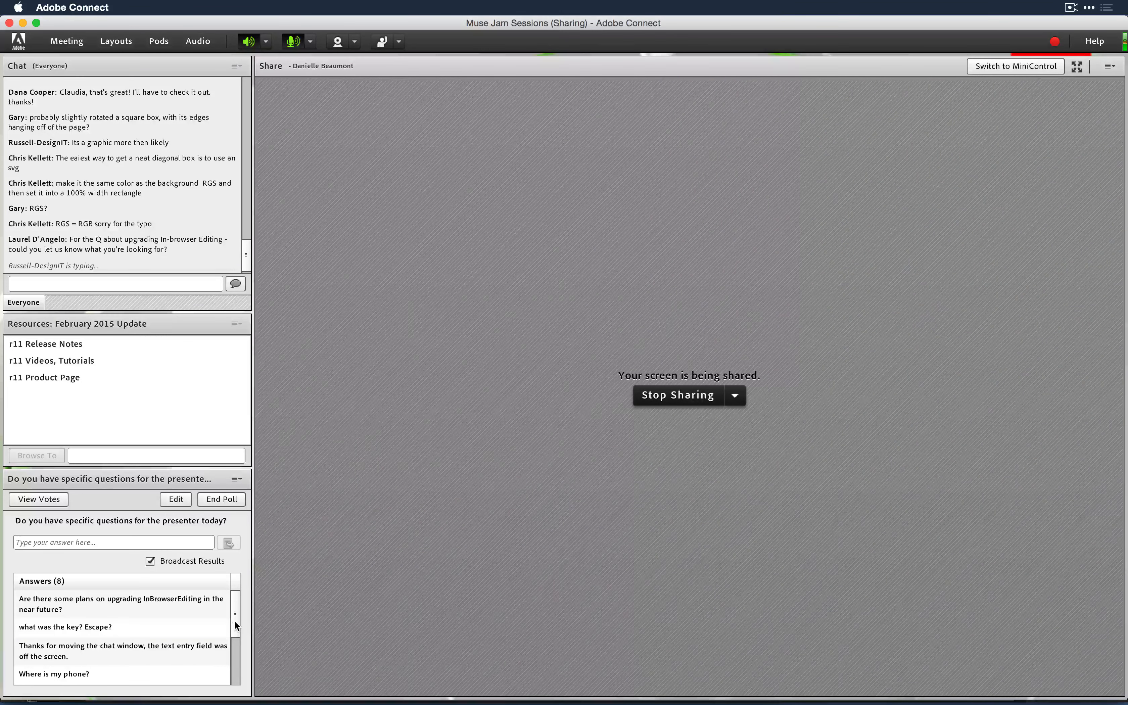
left_click_drag(236, 621, 240, 680)
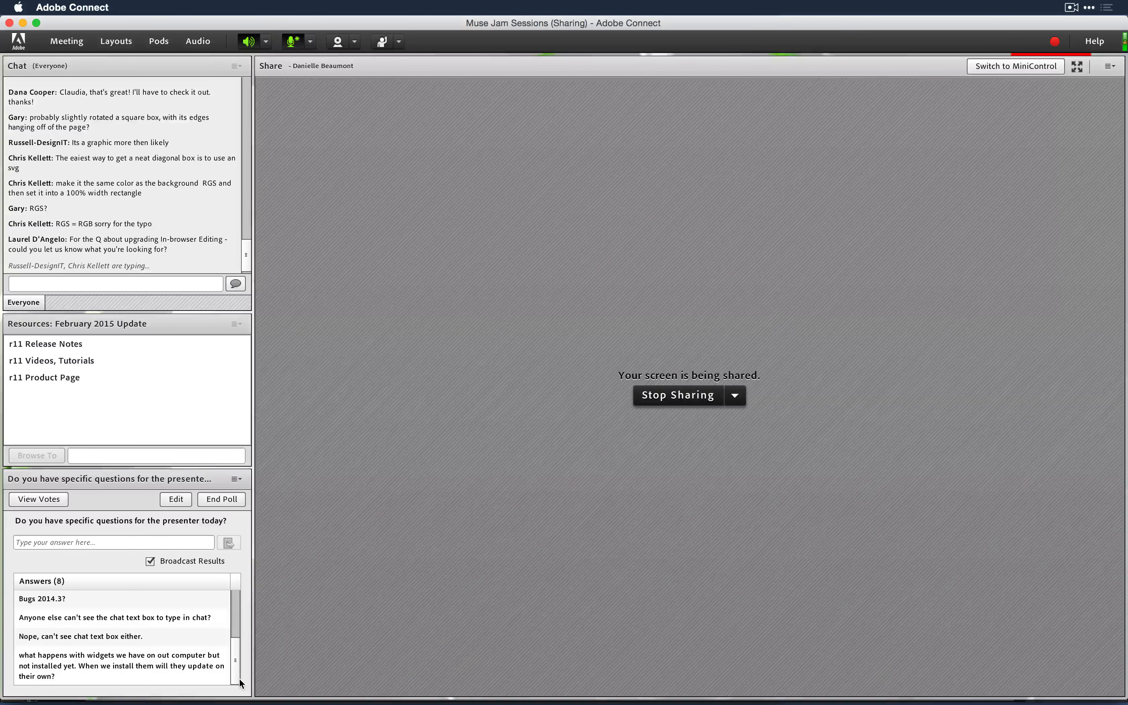
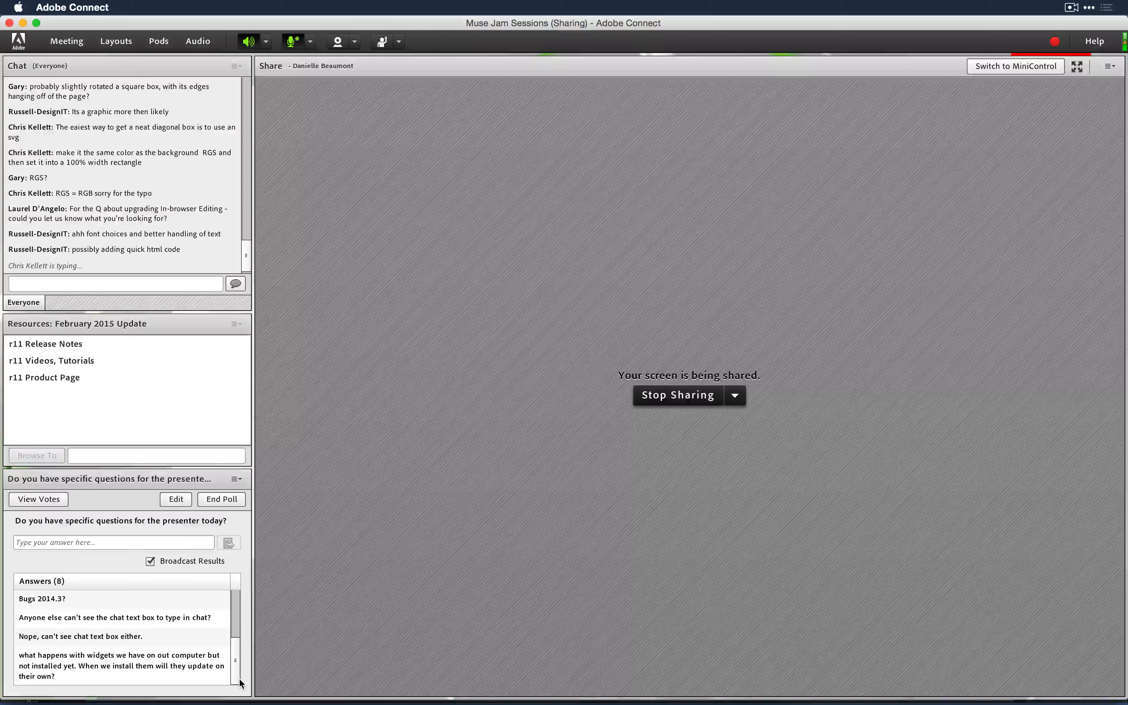
- Glance at Muse, scroll through the Adobe Connect poll answers, then bring Muse and Evernote forward
key("super+Tab")
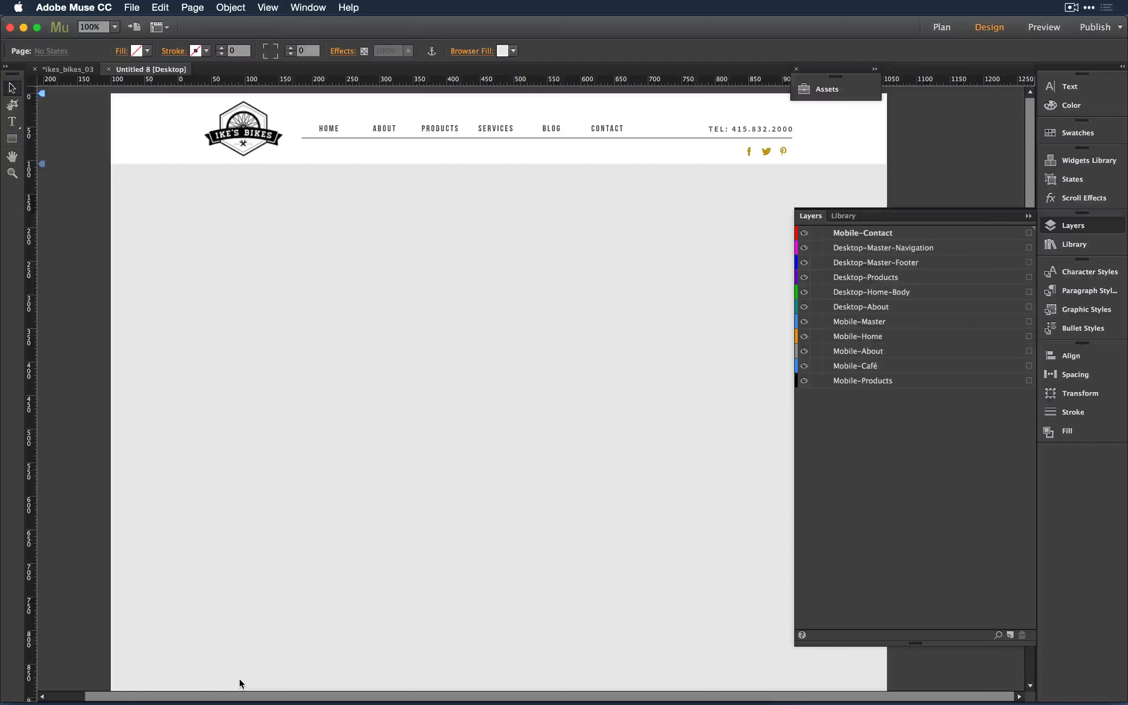
key("super+Tab")
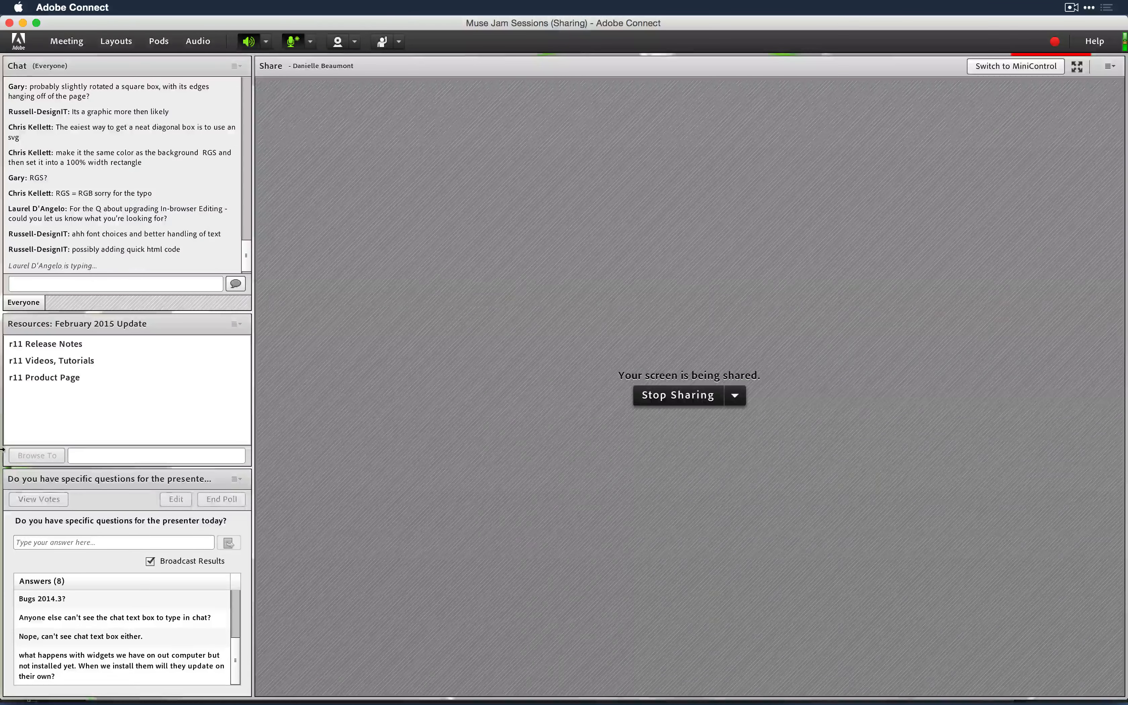
left_click(204, 632)
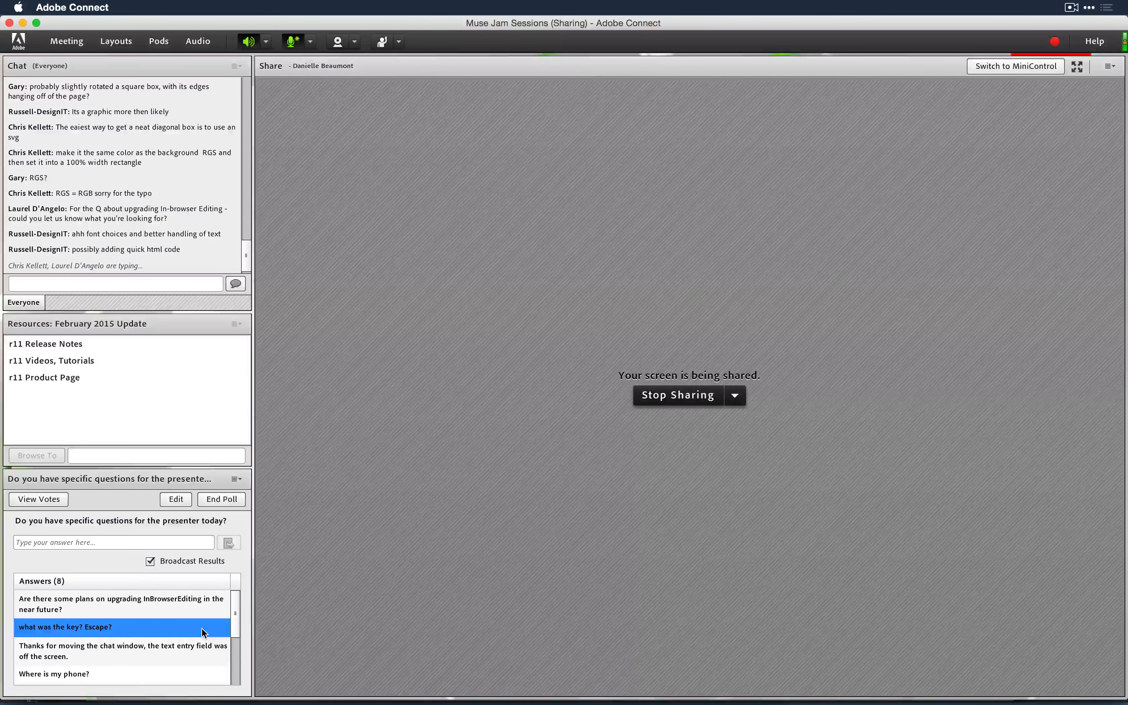
scroll(204, 633, "down", 2)
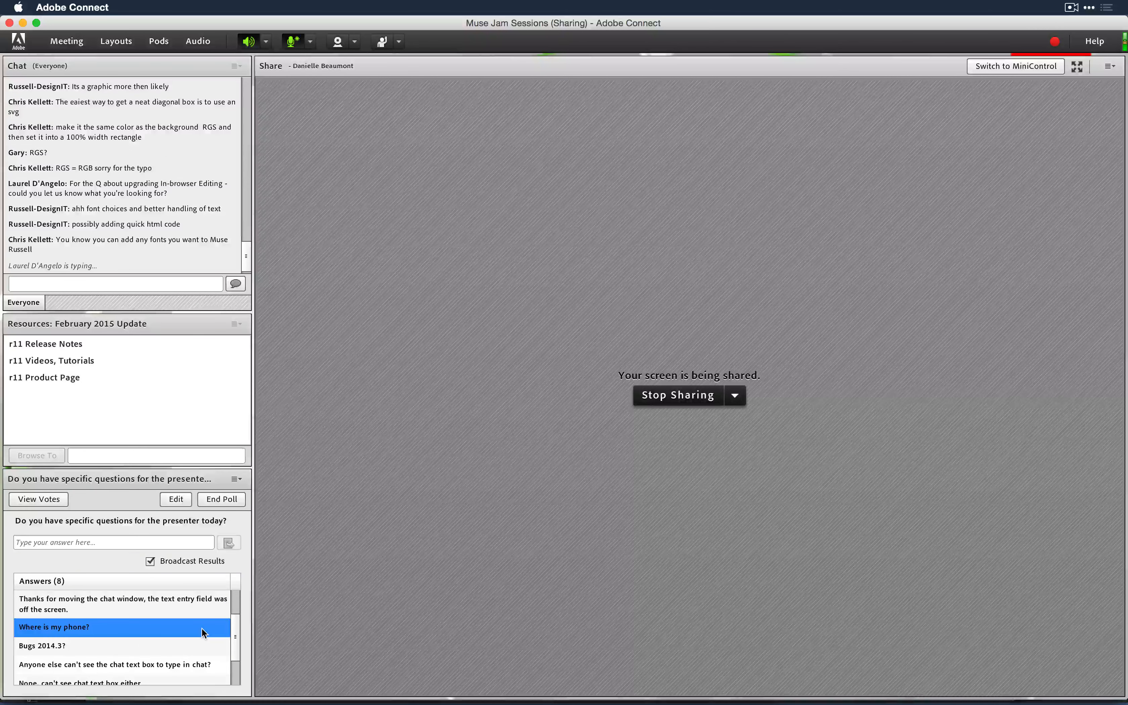
scroll(203, 633, "down", 2)
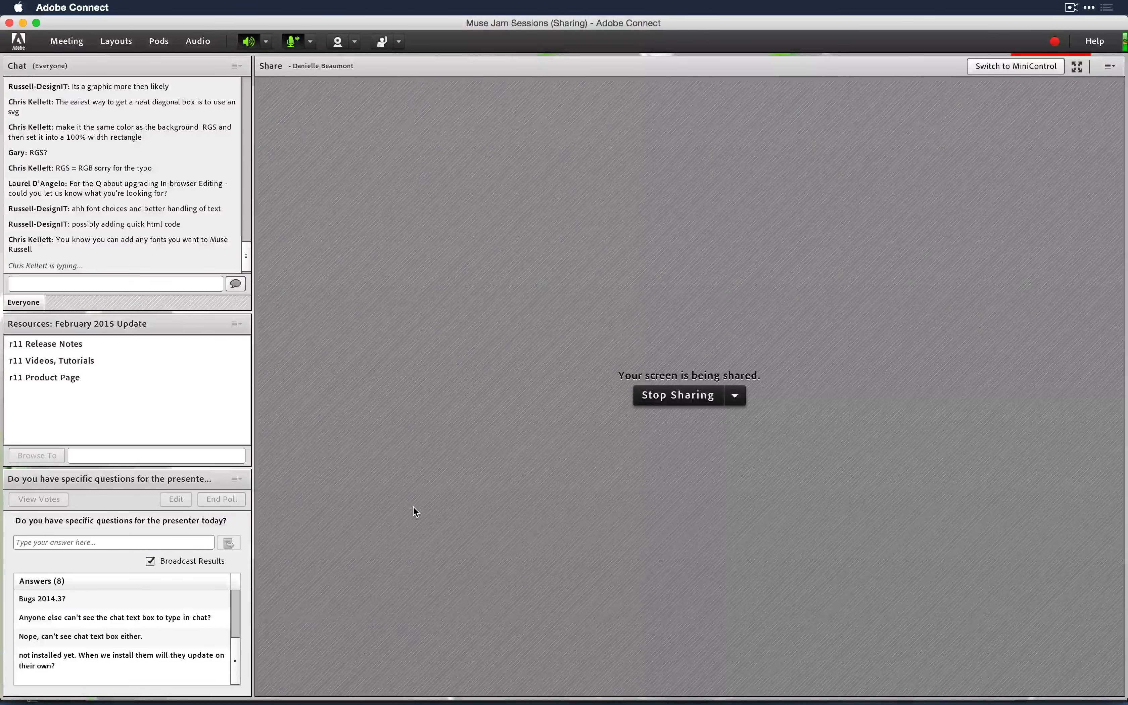
key("super+Tab")
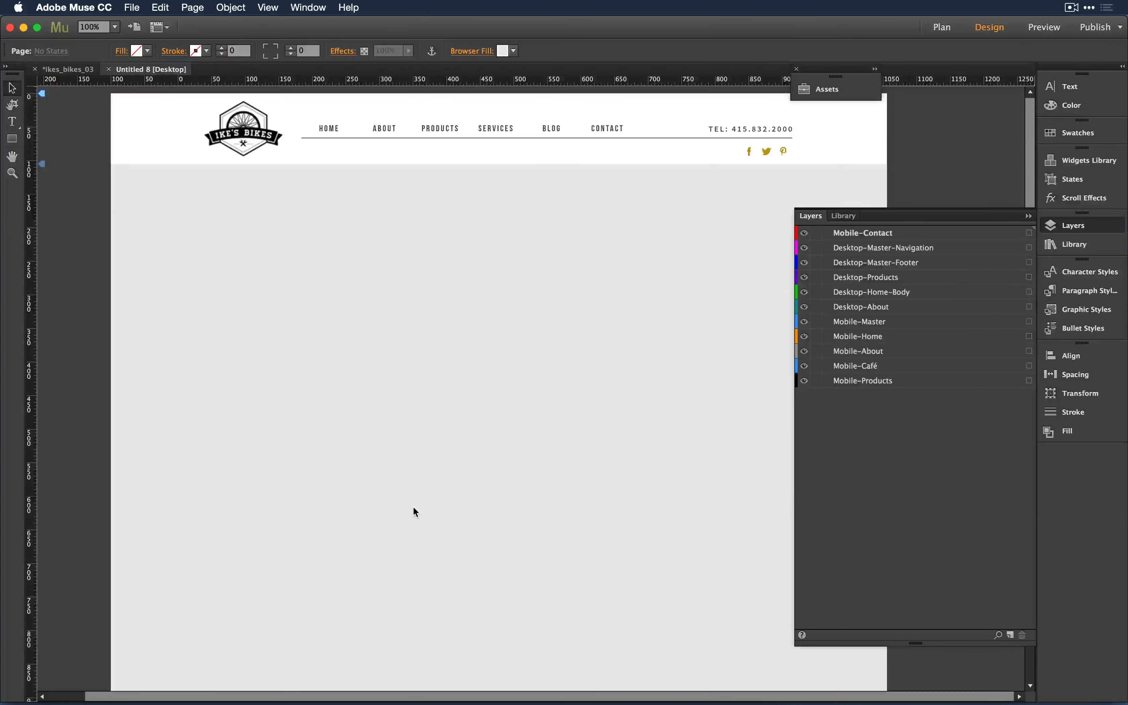
key("super+Tab")
key("super+Tab")
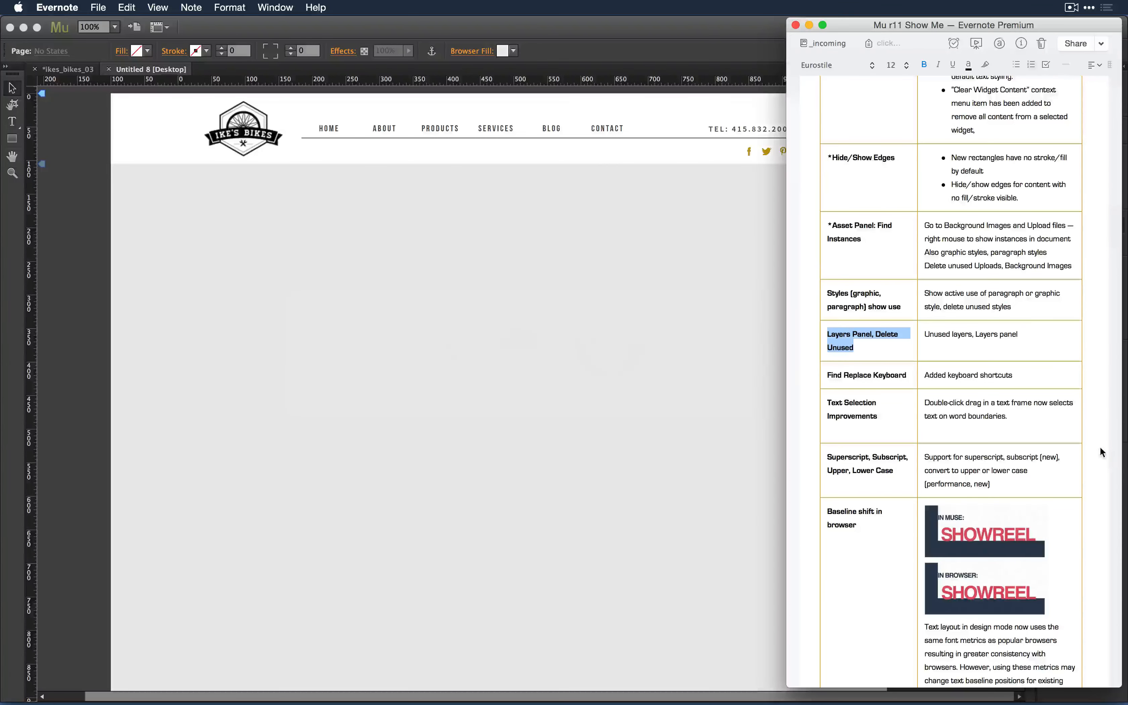
- Scroll the Mu r11 Show Me note, then close Untitled 8 to reach the ikes_bikes_03 site plan
scroll(1101, 451, "down", 3)
scroll(1102, 451, "down", 2)
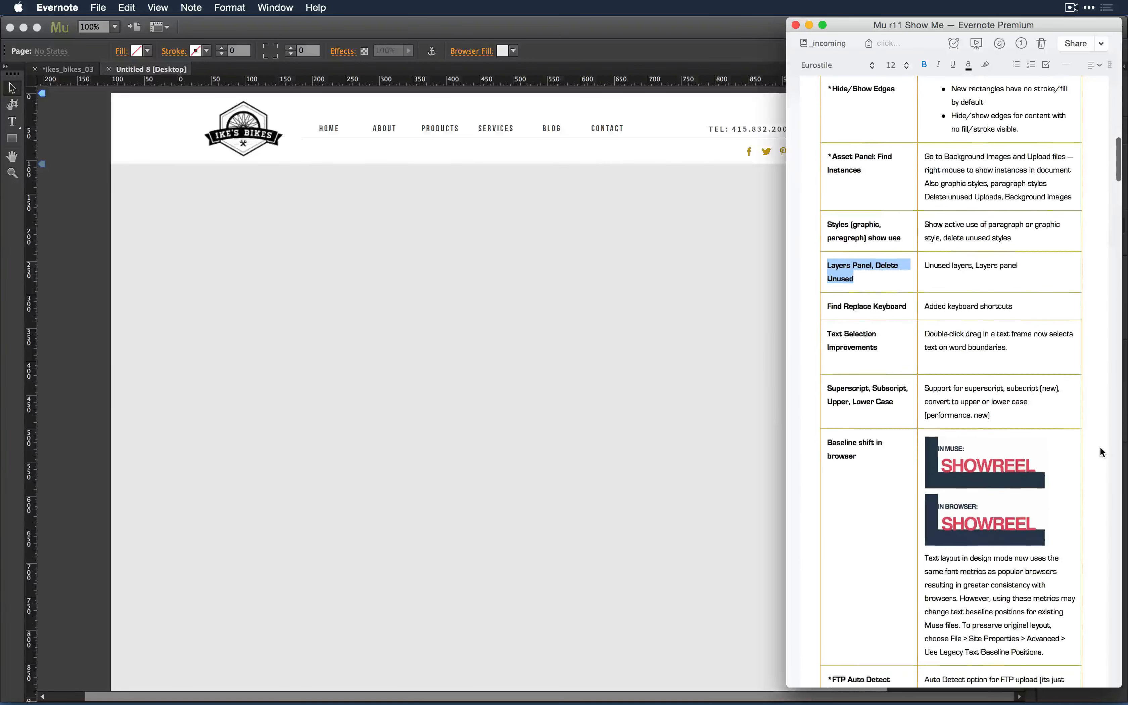
left_click(642, 372)
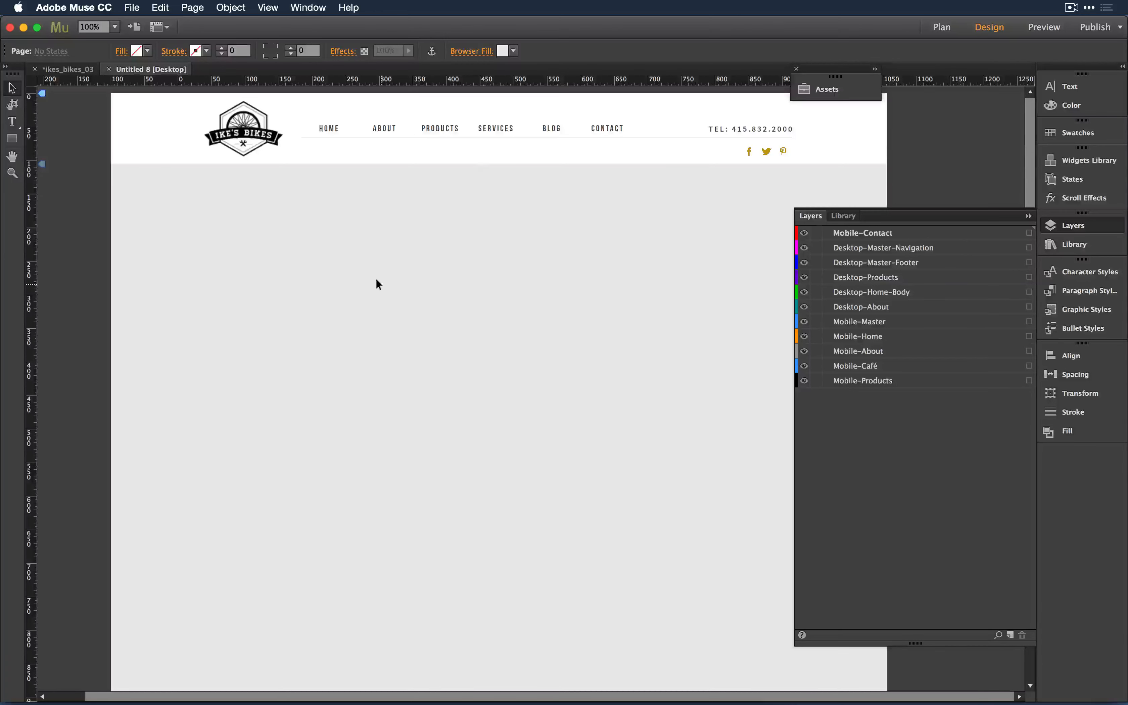
key("super+w")
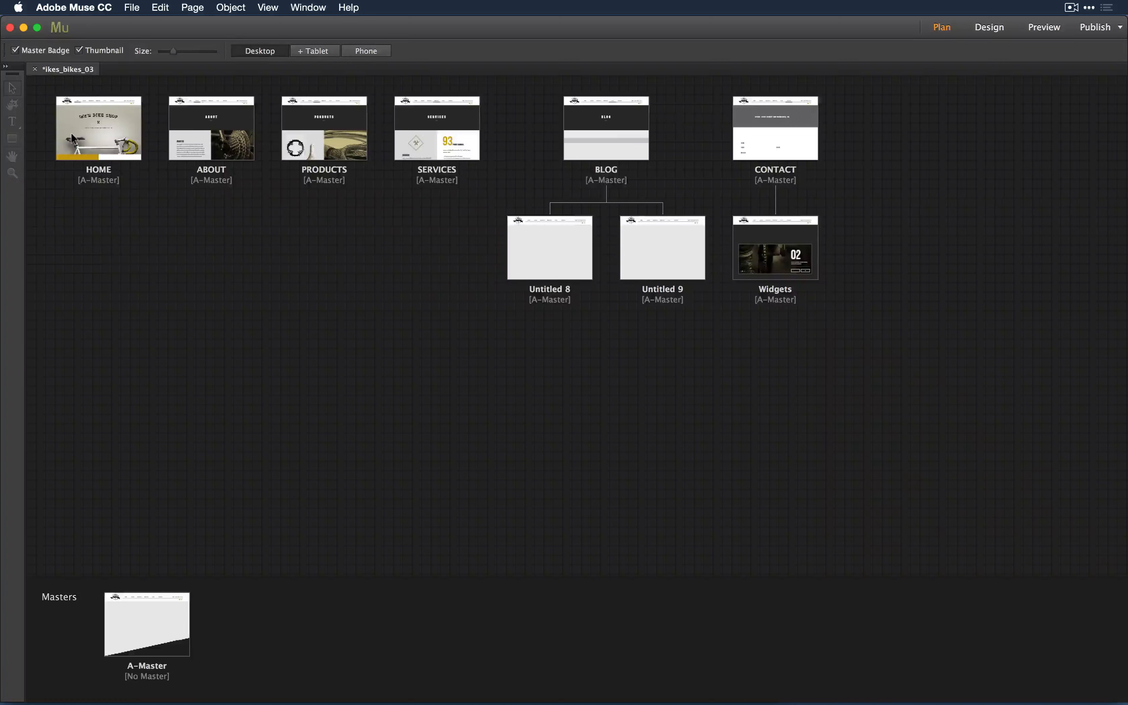
- Open the HOME page and inspect the 01 BIKES AND BEANS text group and gold rectangle
left_click(78, 143)
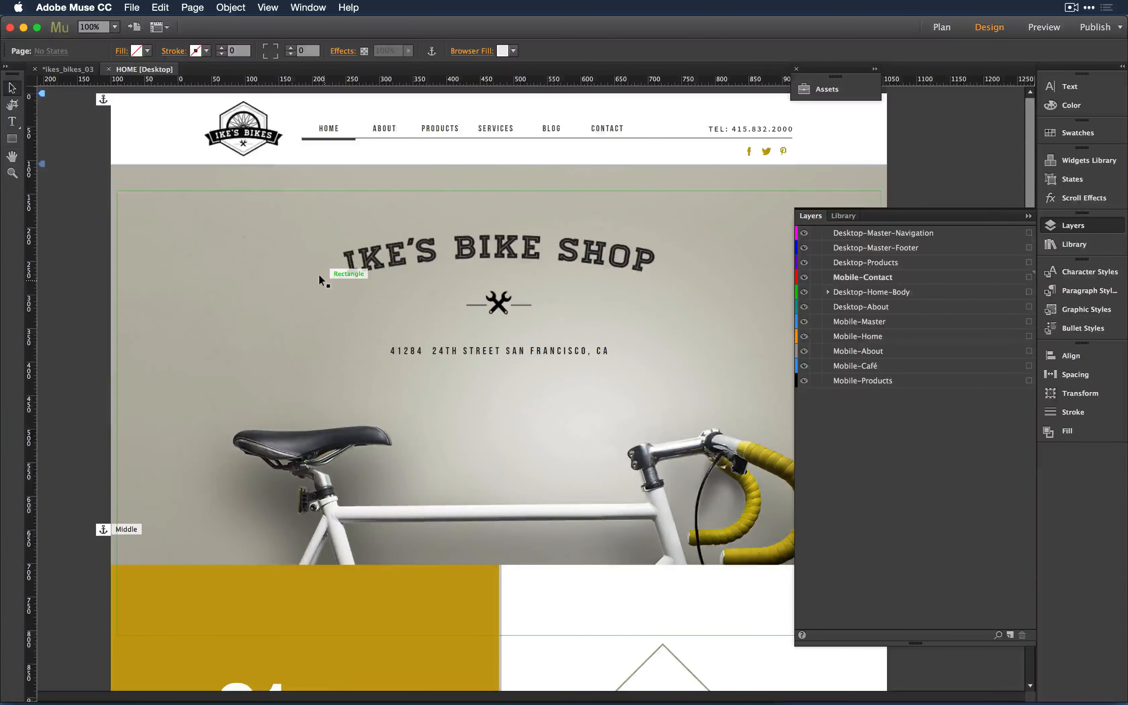
scroll(319, 275, "down", 5)
scroll(319, 275, "down", 3)
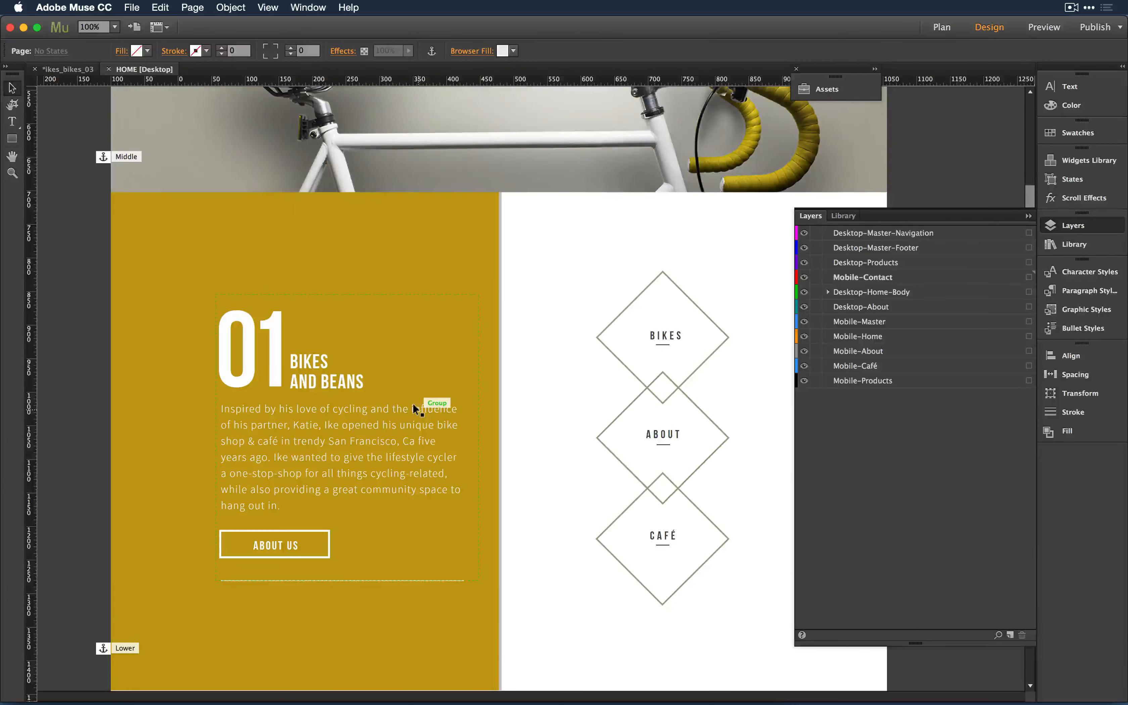
left_click(251, 428)
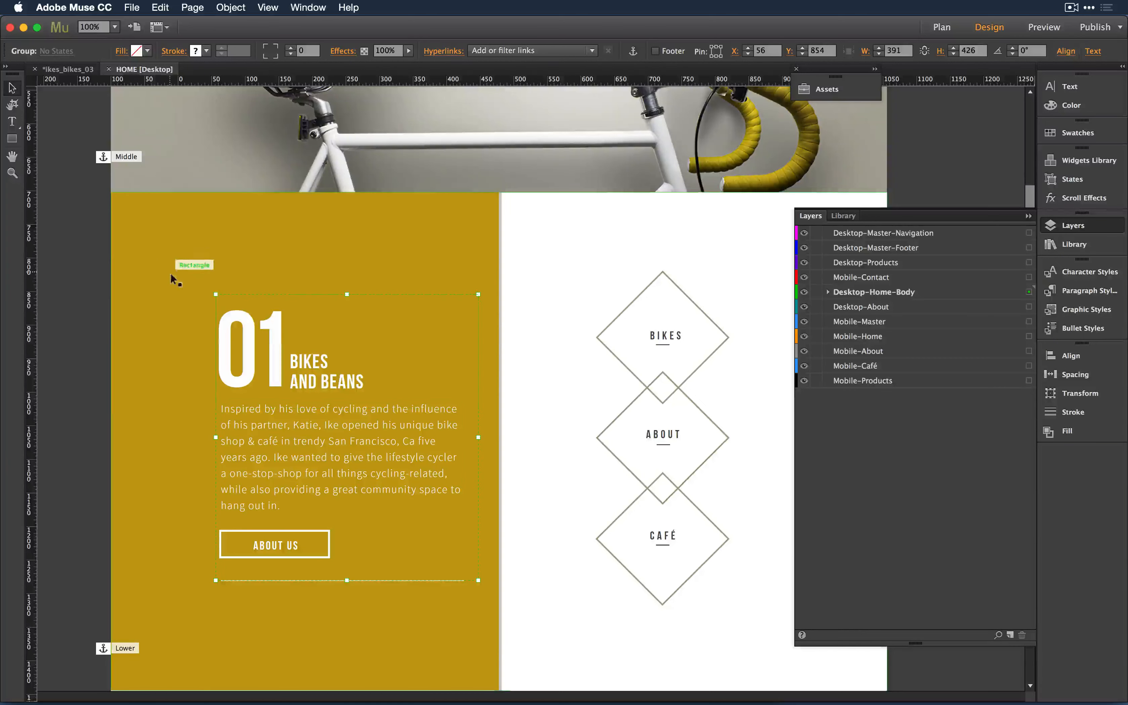
left_click(184, 446)
left_click(235, 434)
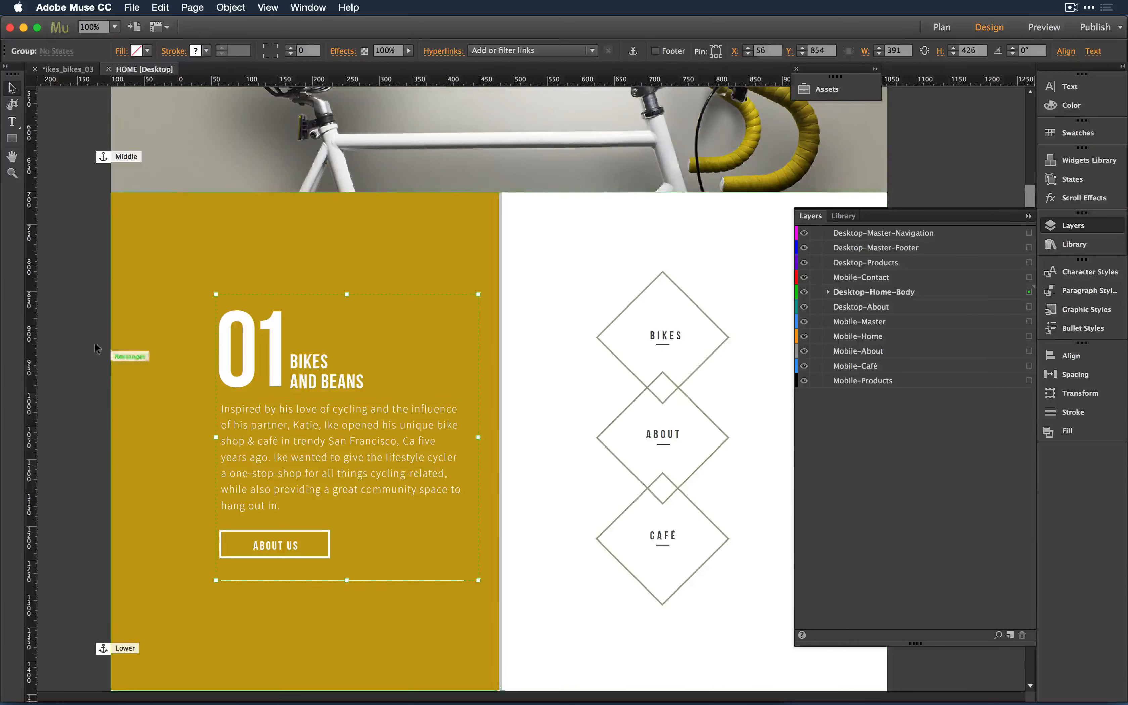
left_click(50, 341)
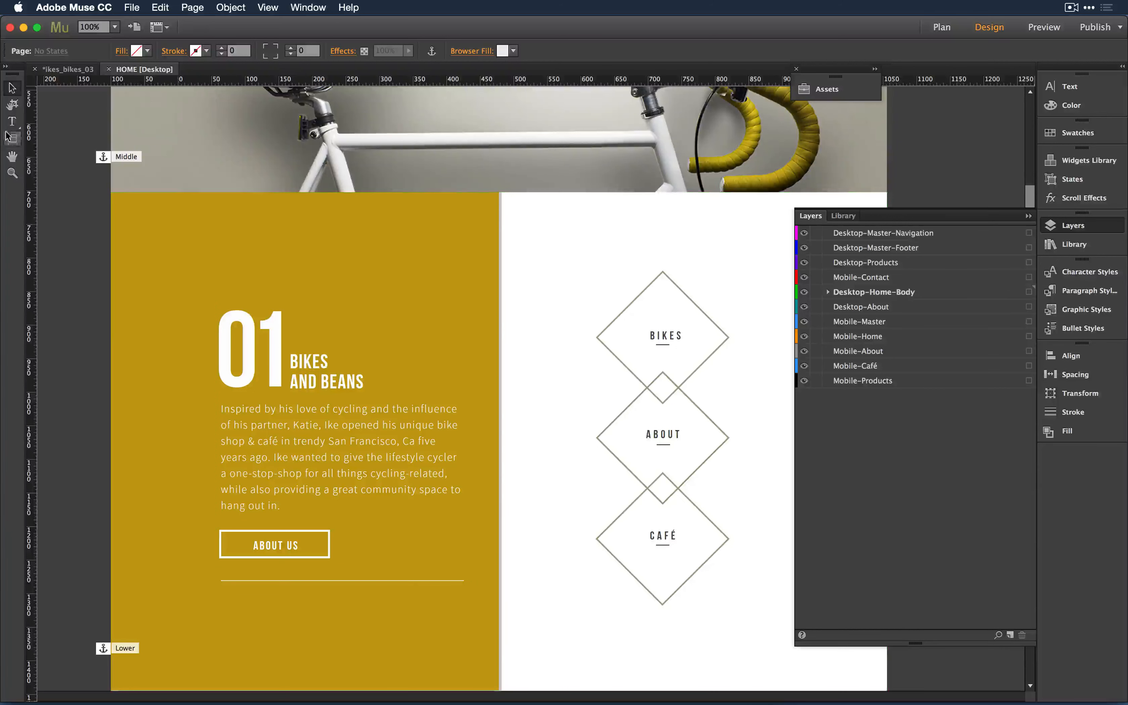
left_click(12, 123)
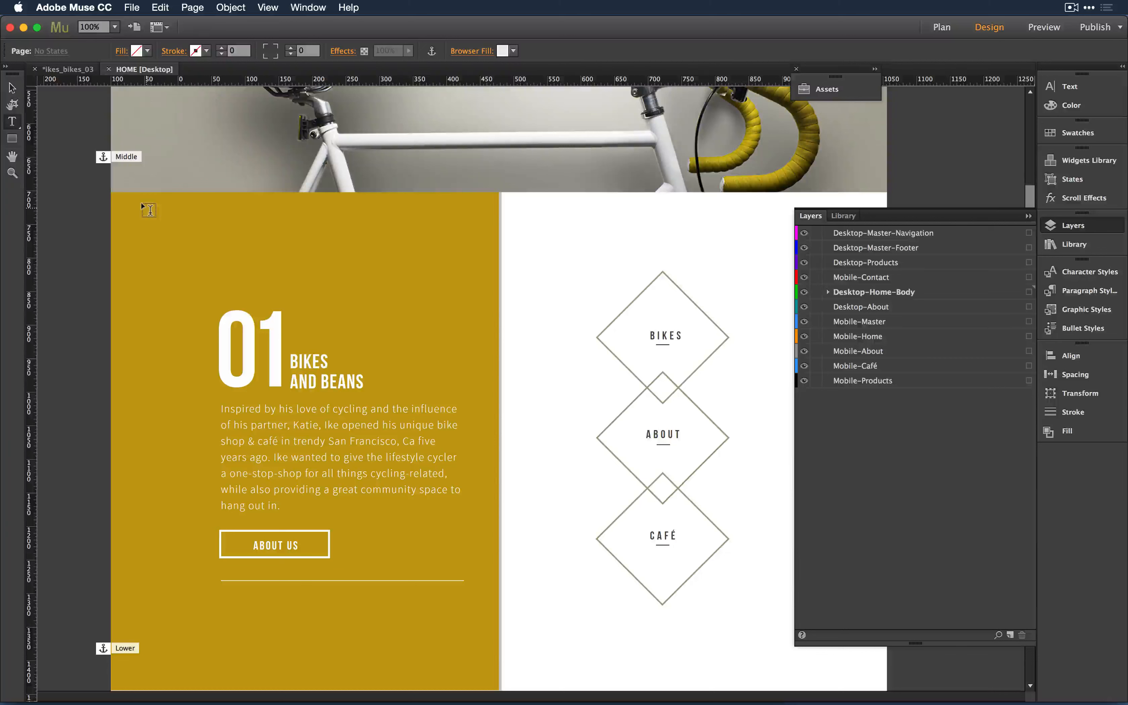
left_click_drag(149, 208, 237, 272)
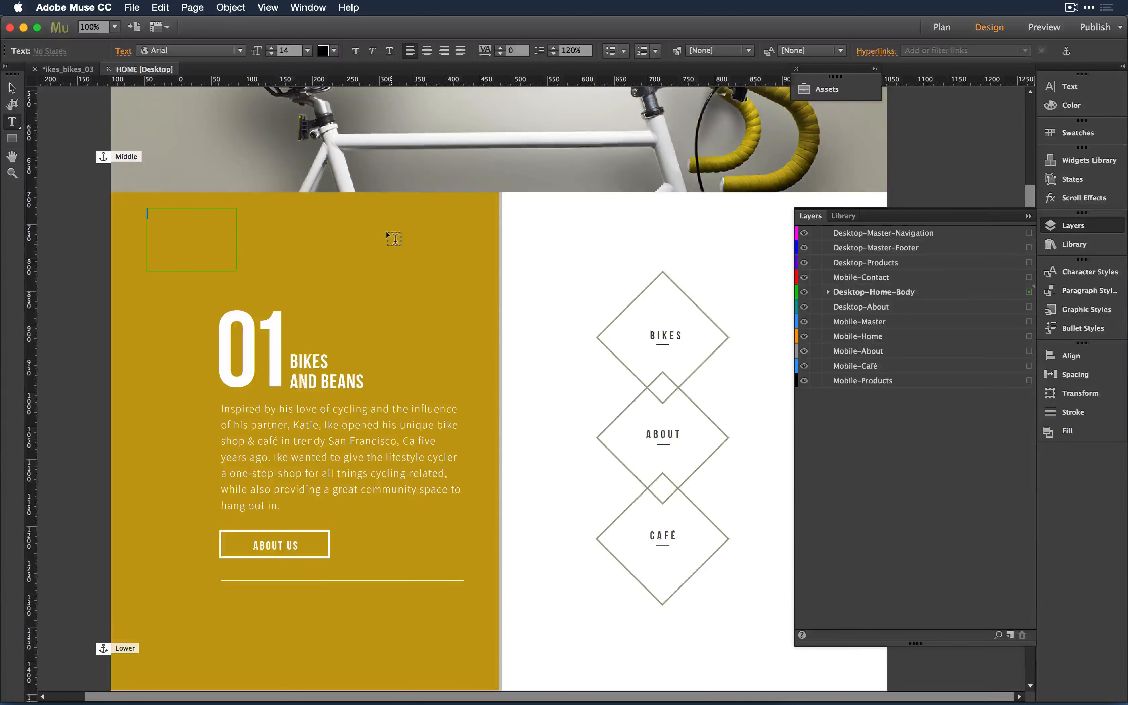
key("Escape")
key("Delete")
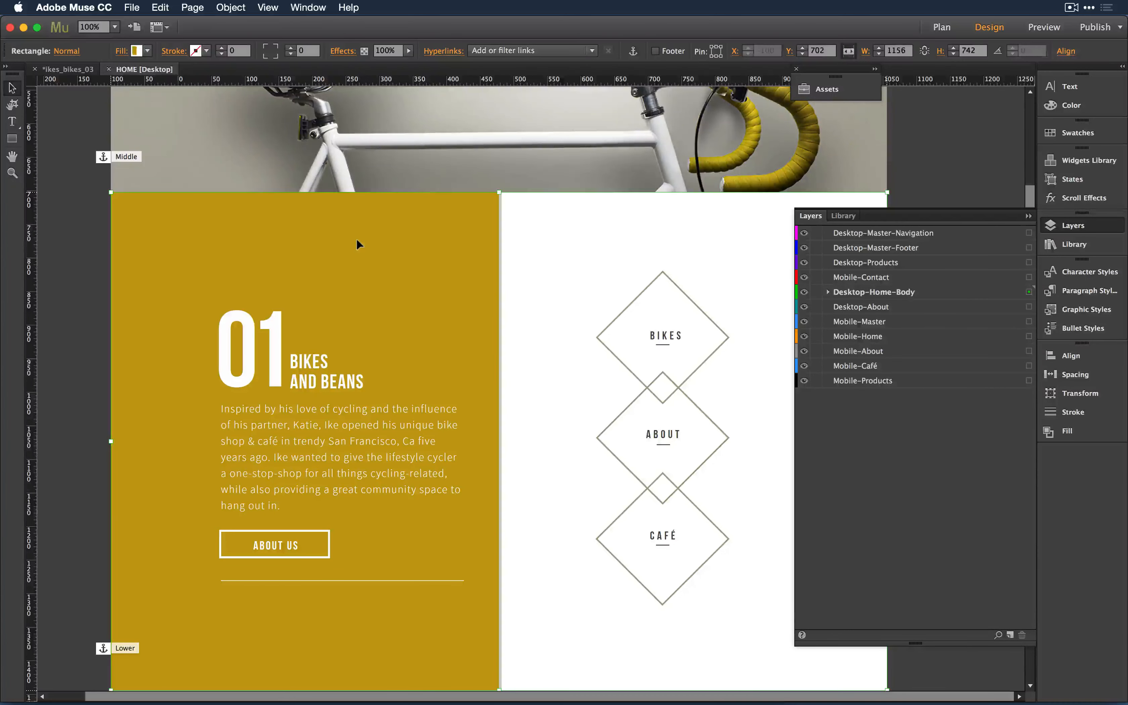
left_click(126, 216)
key("ctrl+z")
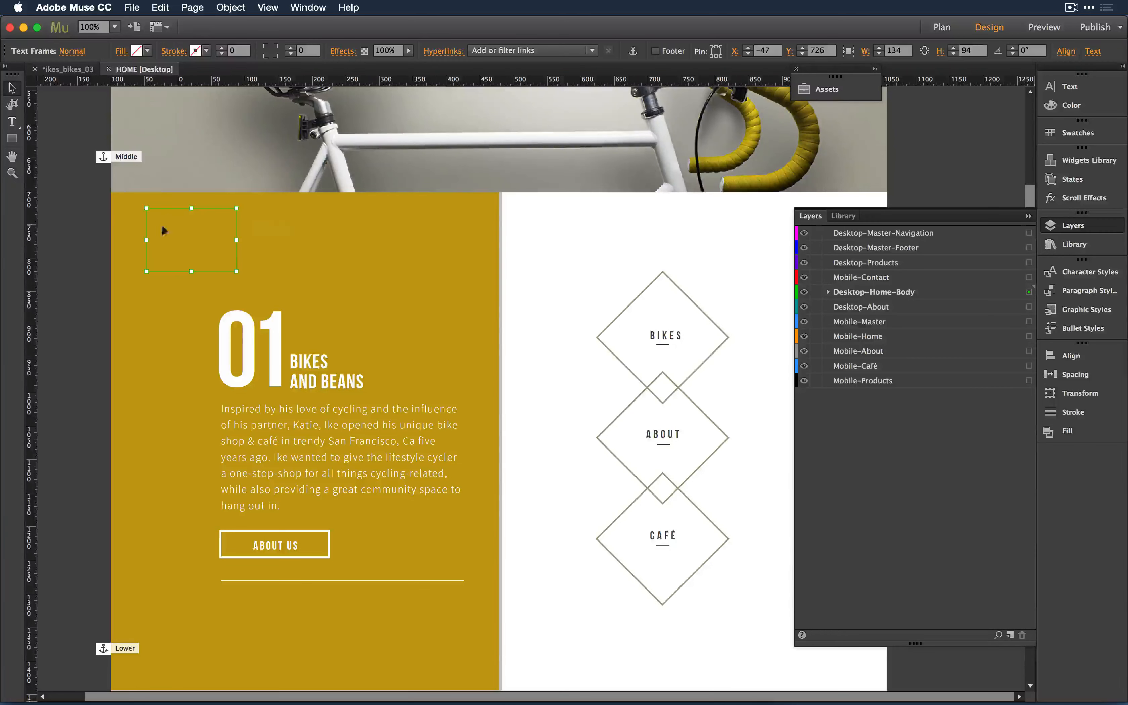
left_click(295, 263)
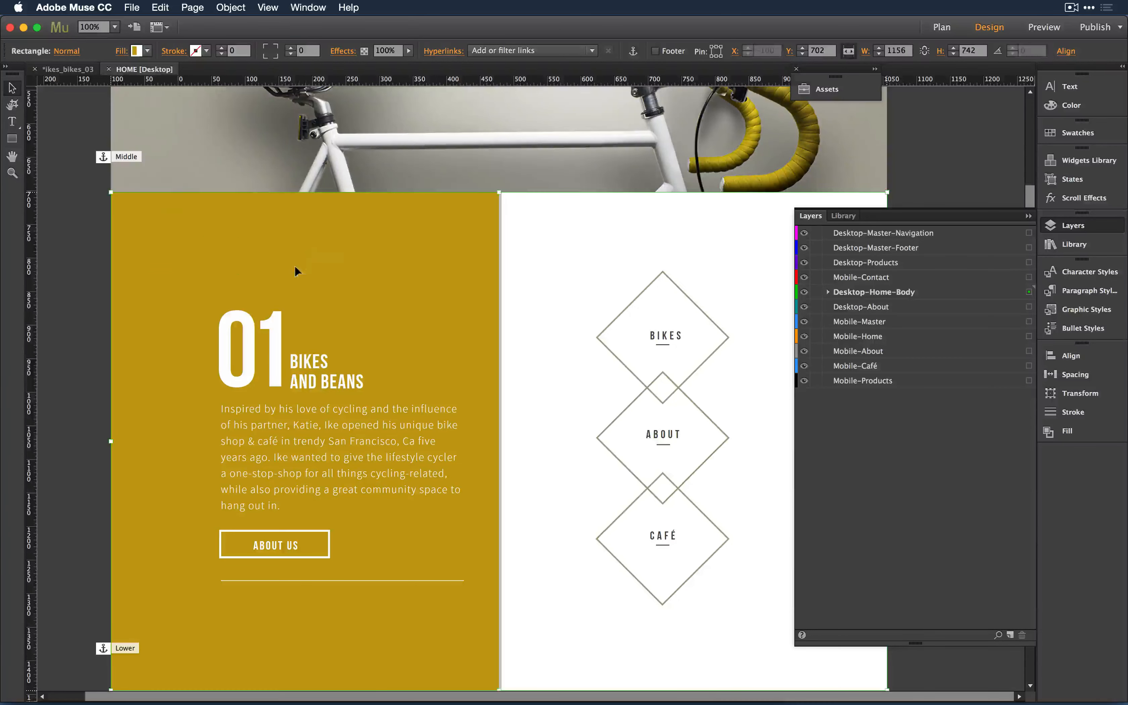
key("t")
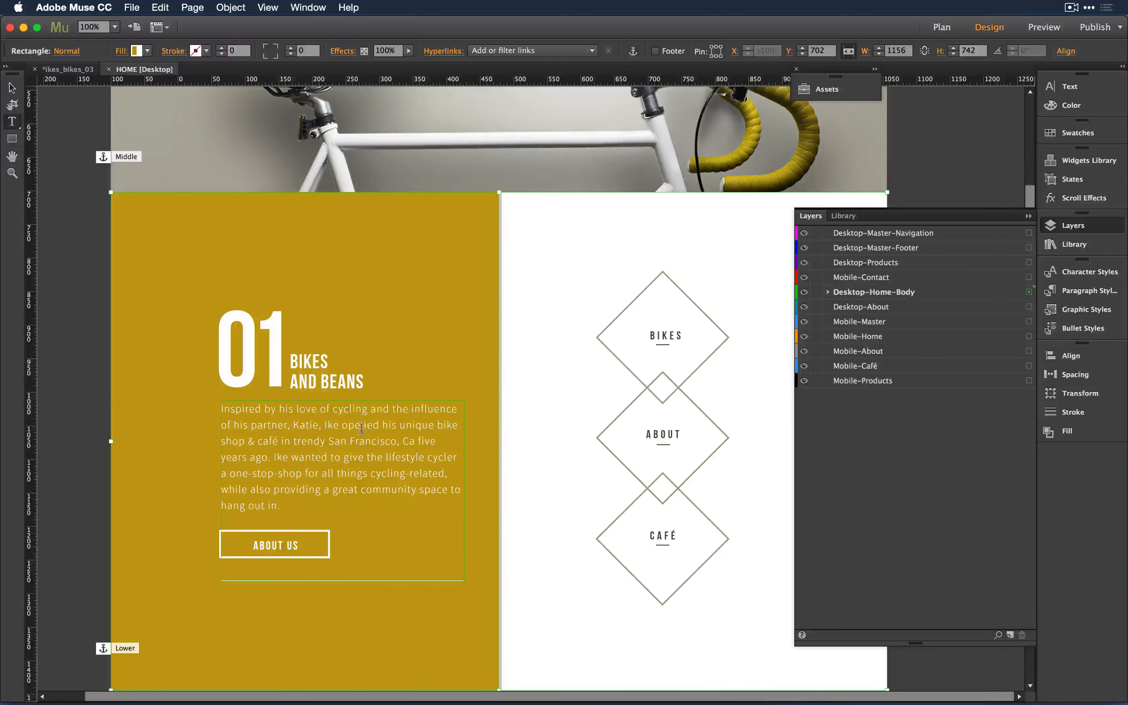
- Insert test characters 'dddd' after 'trendy', then draw and discard empty text frames
left_click(326, 438)
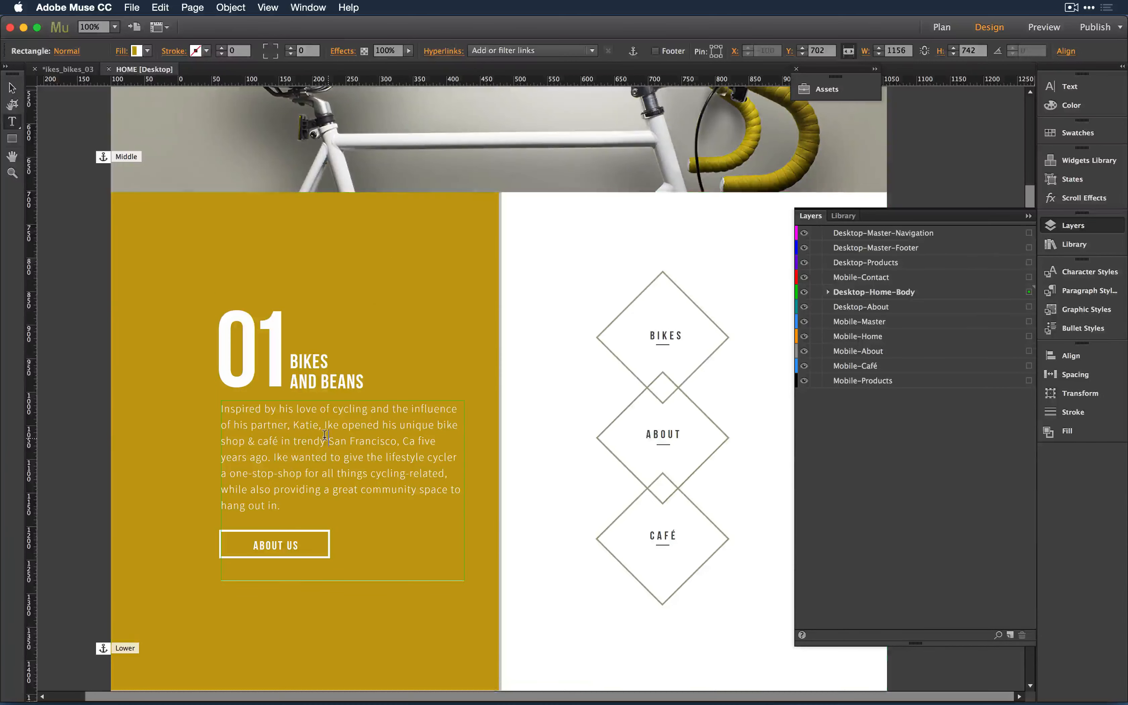
type("dddd")
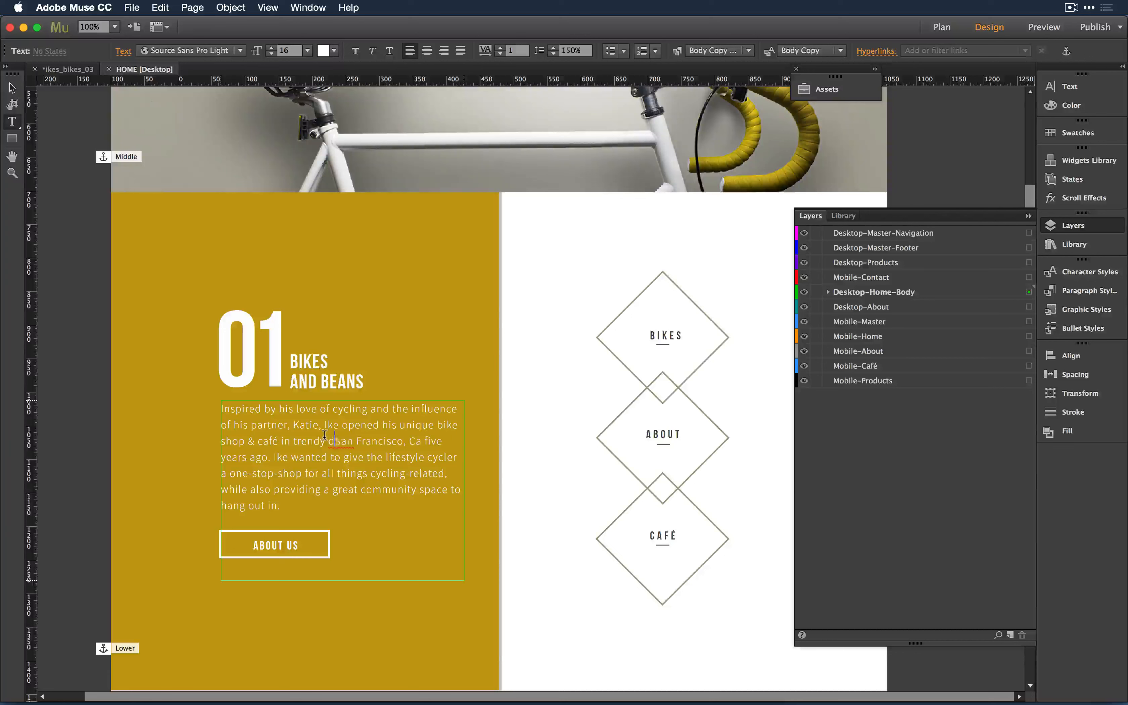
key("Escape")
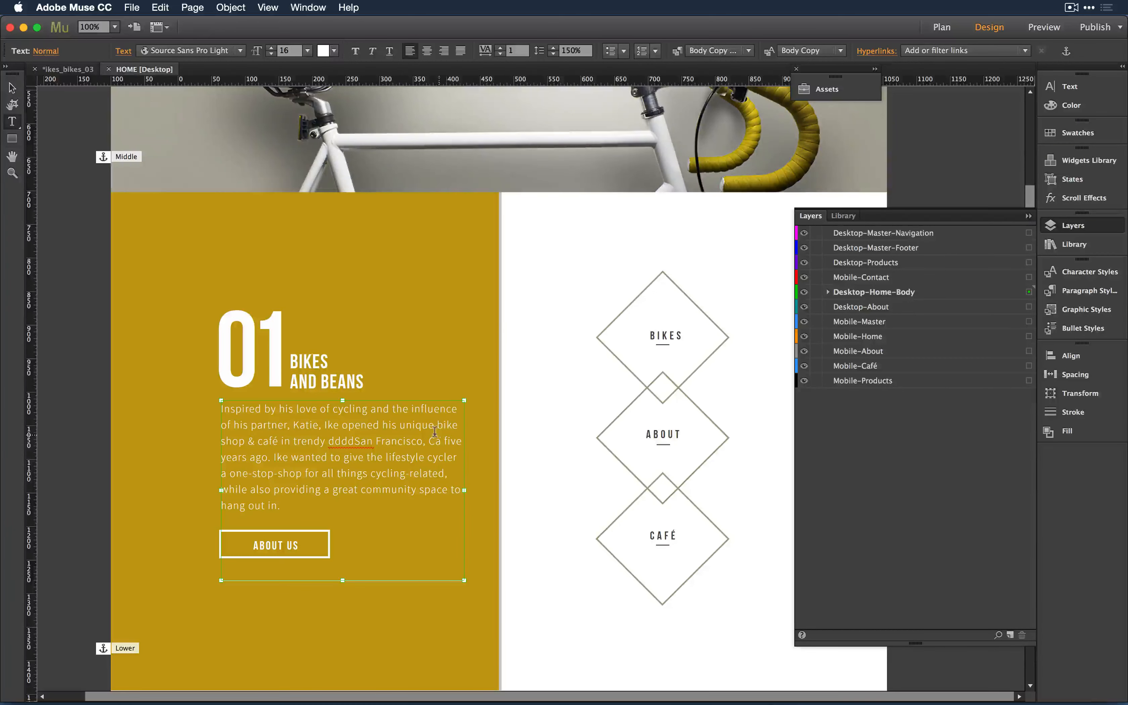
left_click_drag(483, 425, 554, 470)
left_click(470, 357)
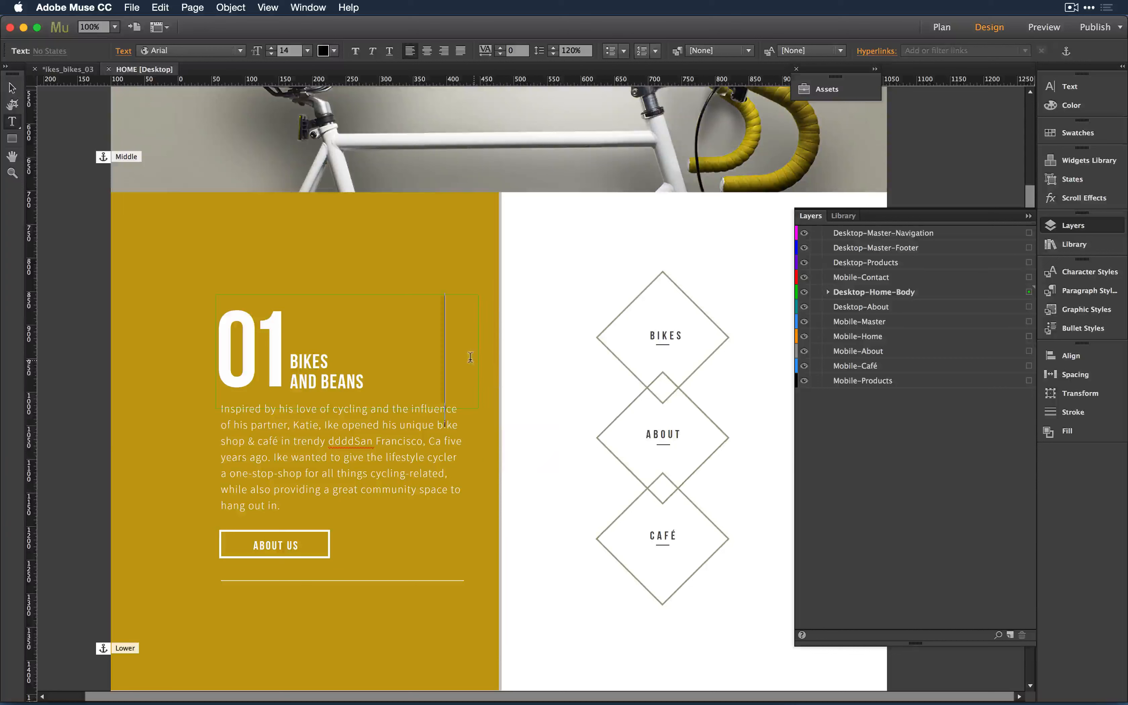
left_click_drag(515, 321, 583, 360)
- Select all text in the 01 body paragraph, then scroll down to the 02 section's paragraph
left_click(435, 406)
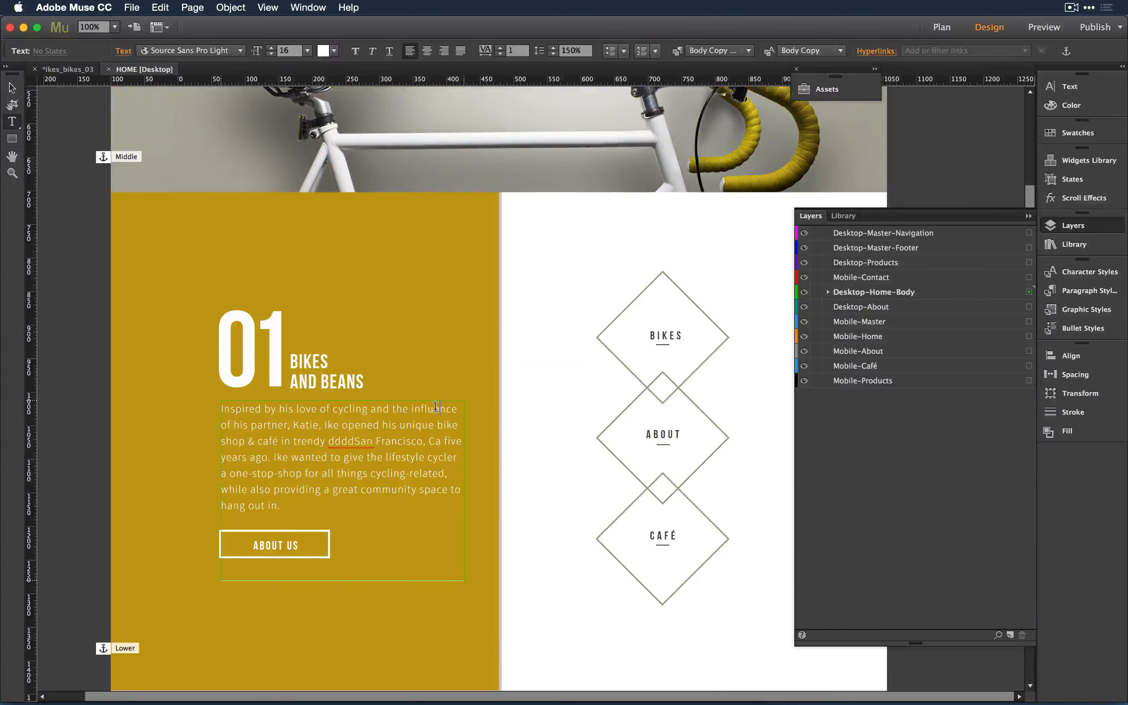
key("super+a")
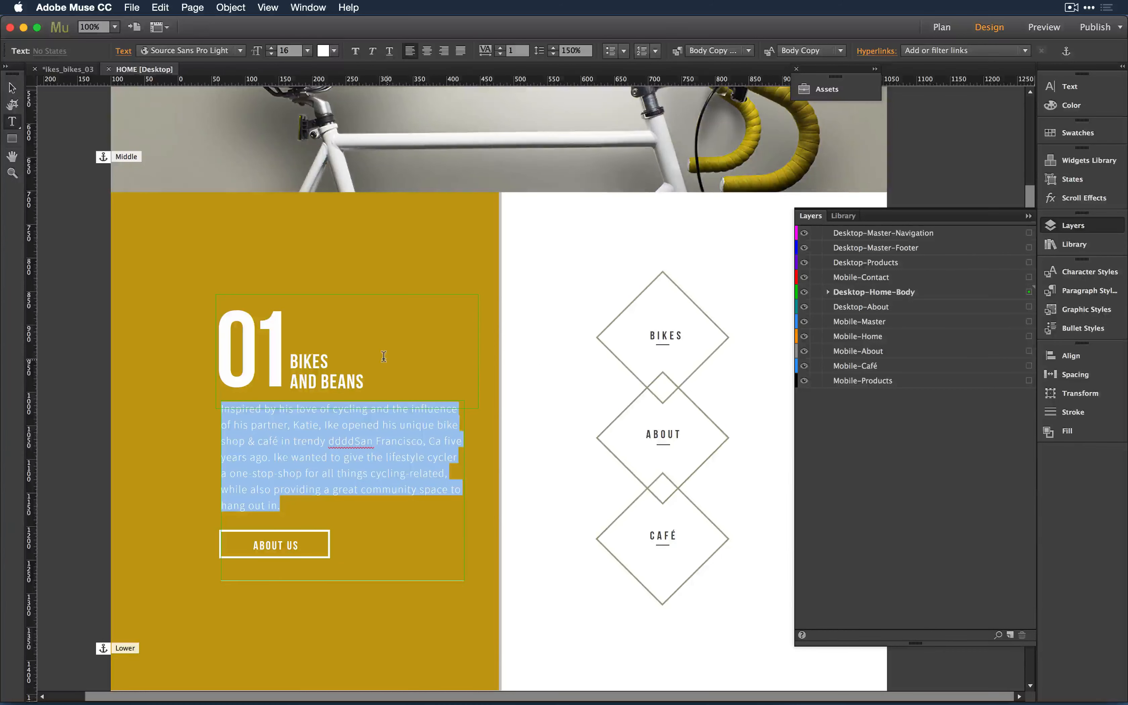
scroll(364, 361, "down", 10)
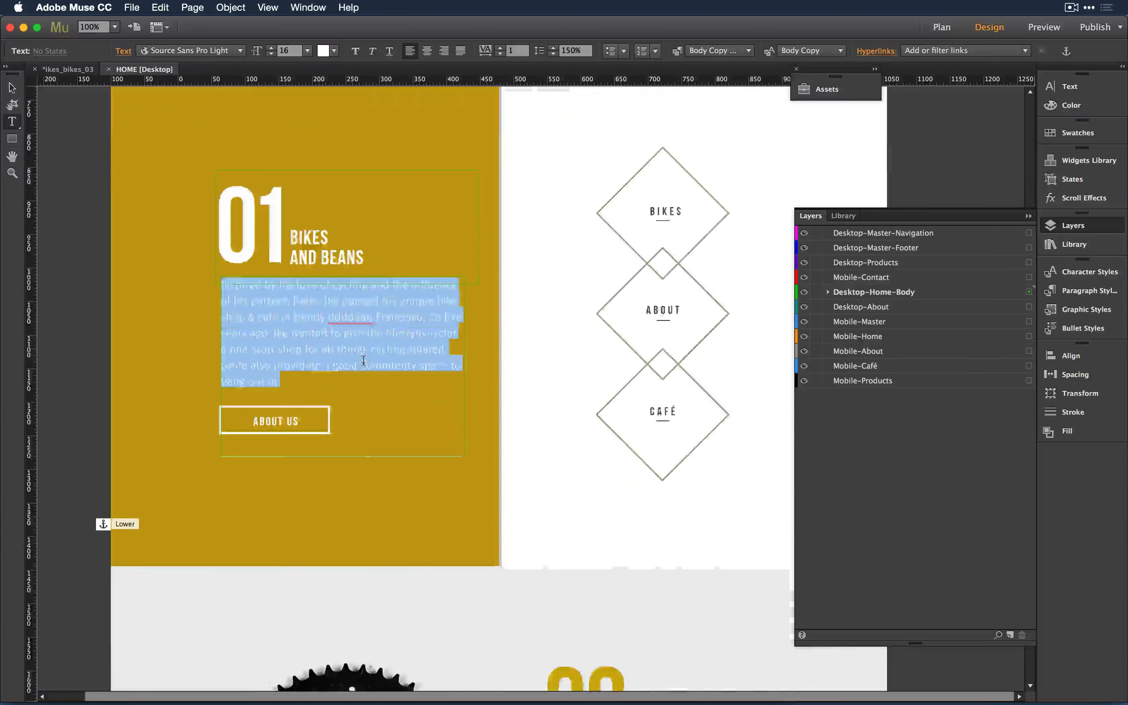
scroll(363, 361, "down", 7)
left_click(691, 372)
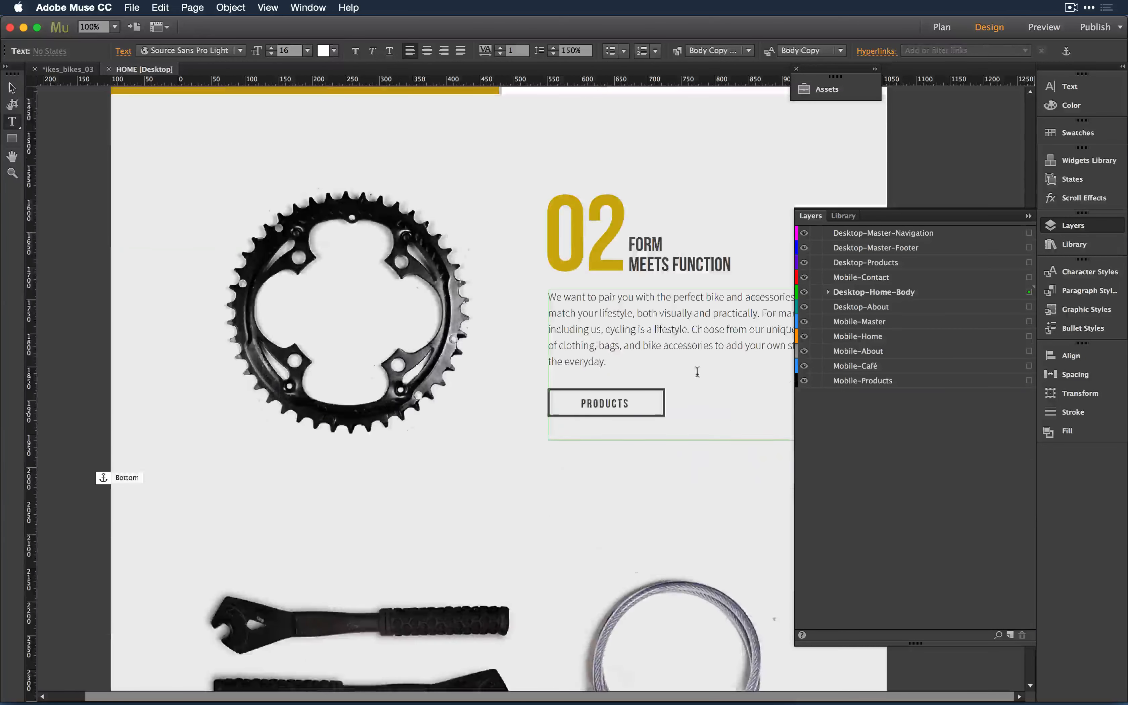
- Collapse the Layers panel and select the 02 section's paragraph text frame
key("Escape")
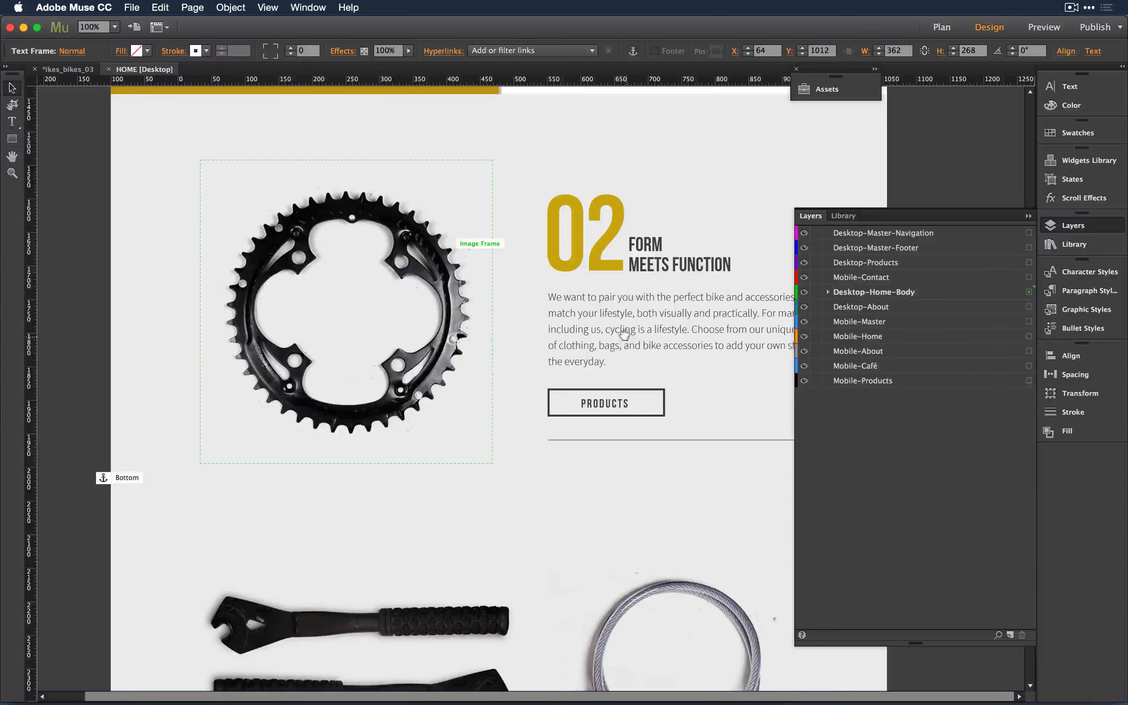
scroll(287, 365, "up", 1)
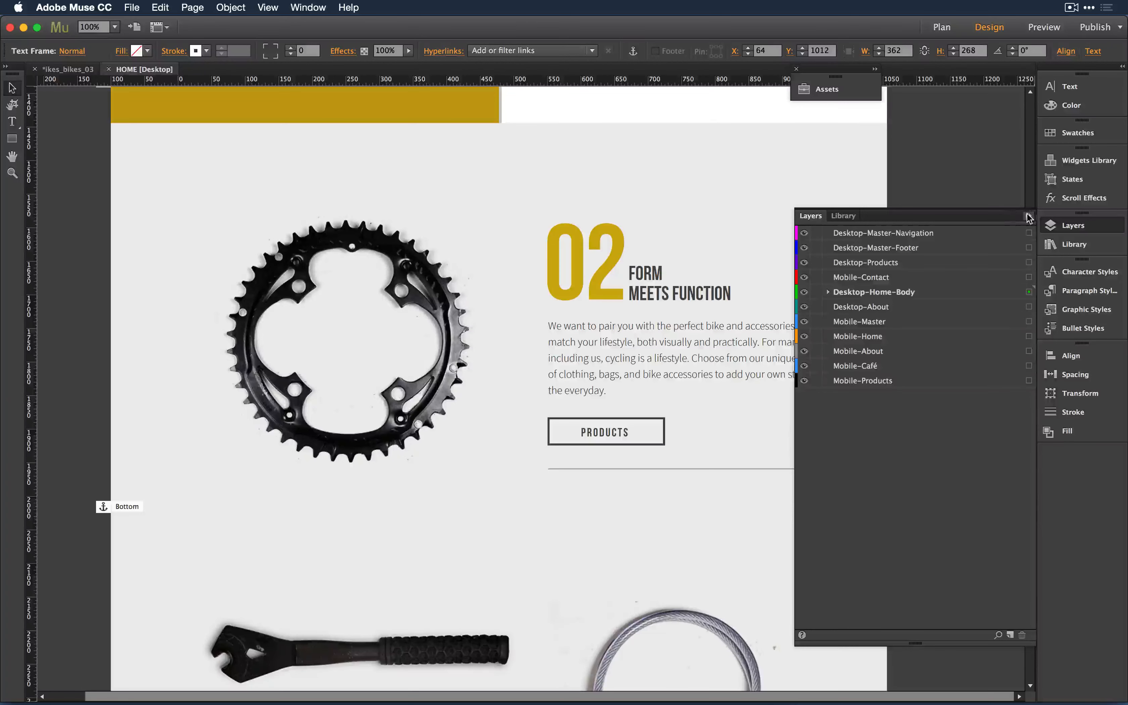
left_click(1029, 216)
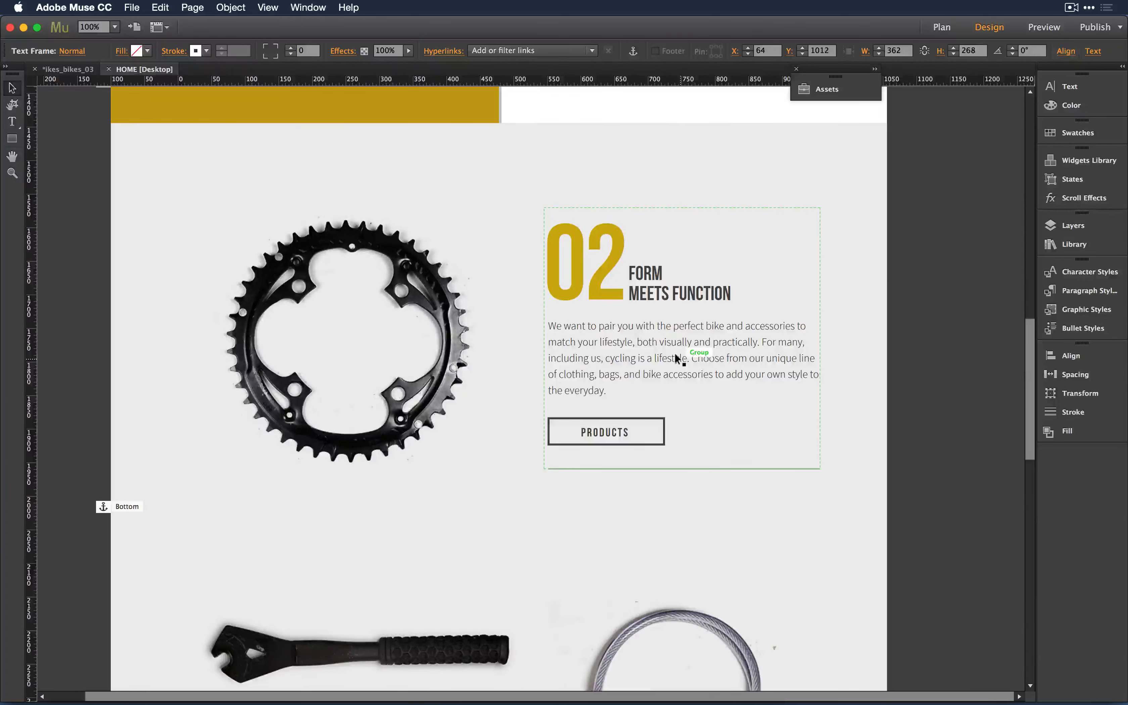
left_click(848, 285)
left_click(743, 326)
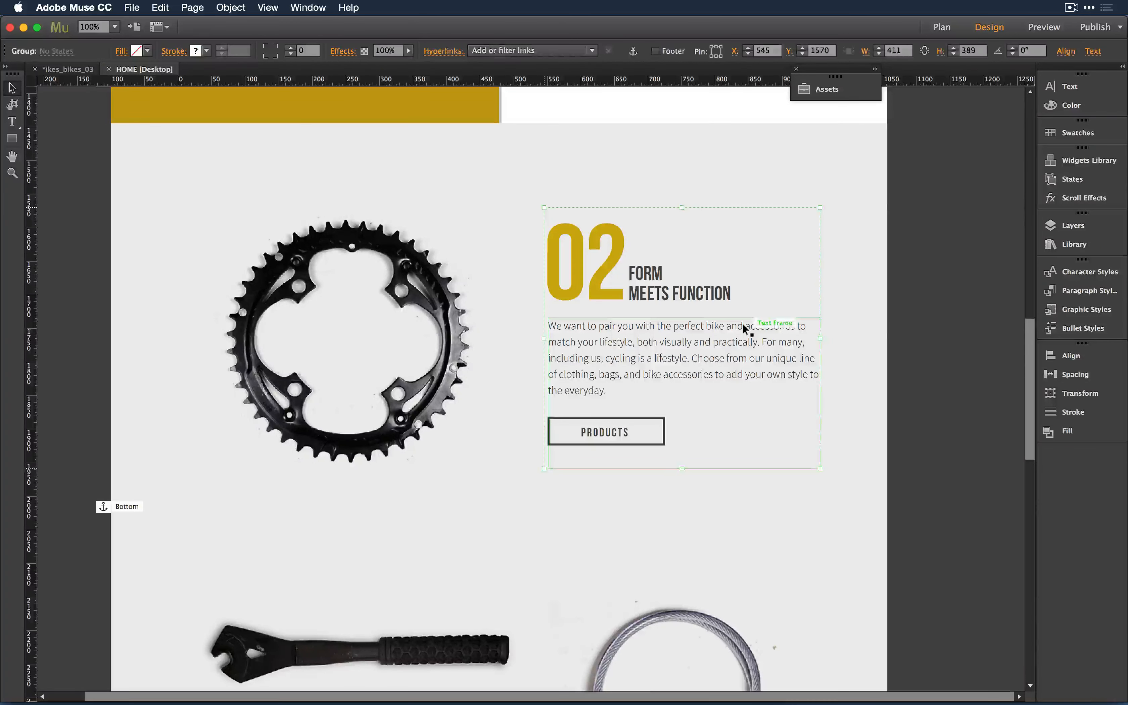
left_click(837, 304)
left_click(770, 327)
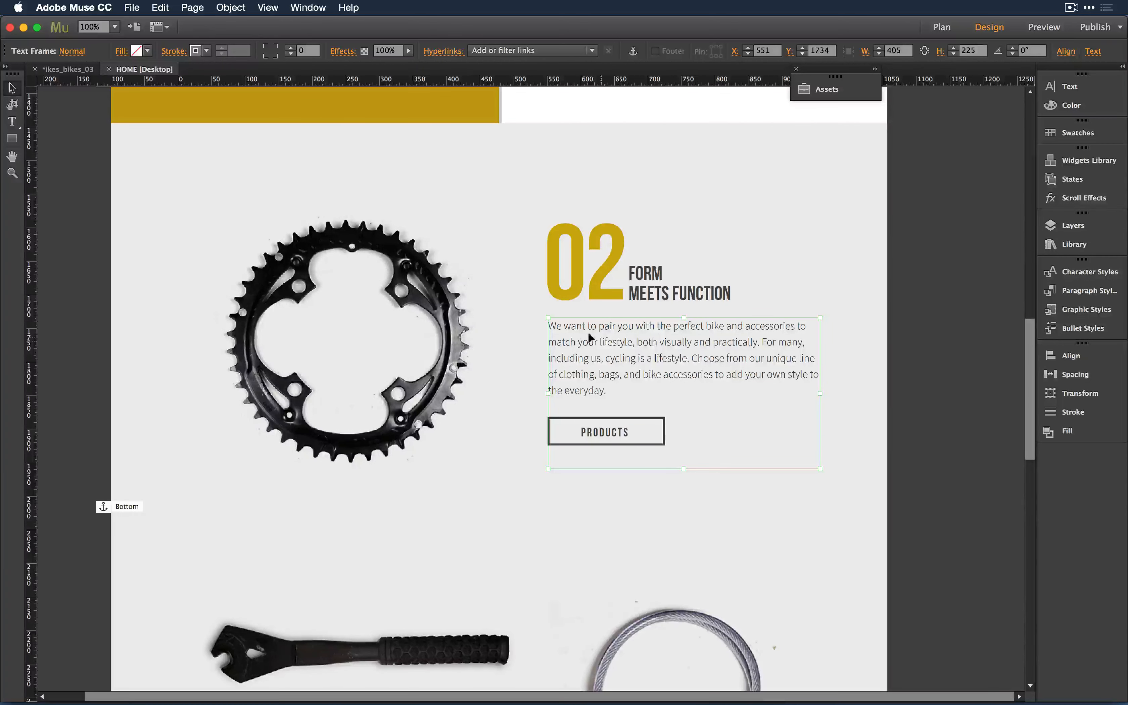
- Edit the 02 paragraph, testing double-click selection of 'want' and a drag selection
double_click(570, 325)
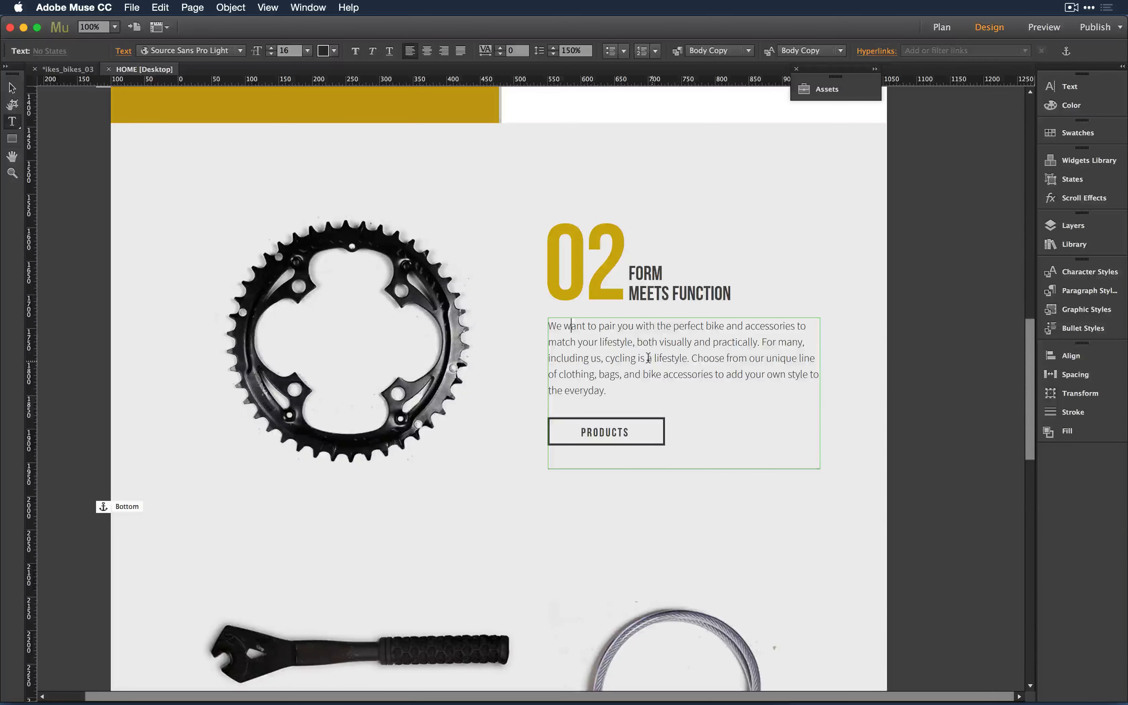
double_click(575, 325)
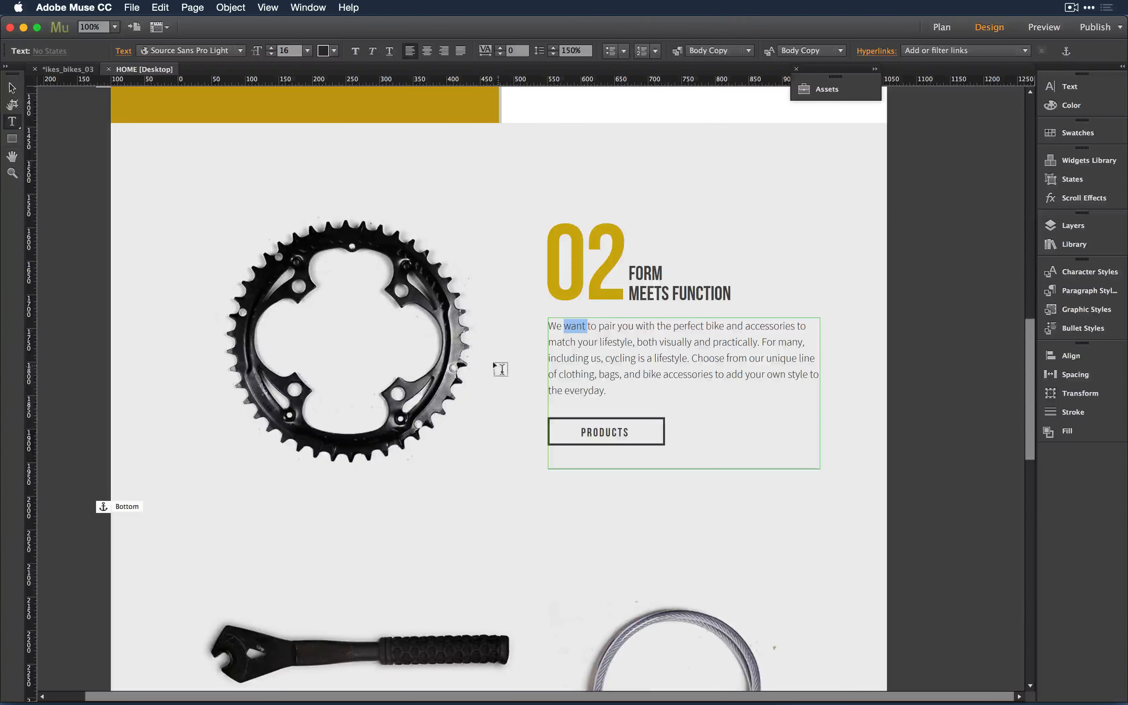
left_click(733, 433)
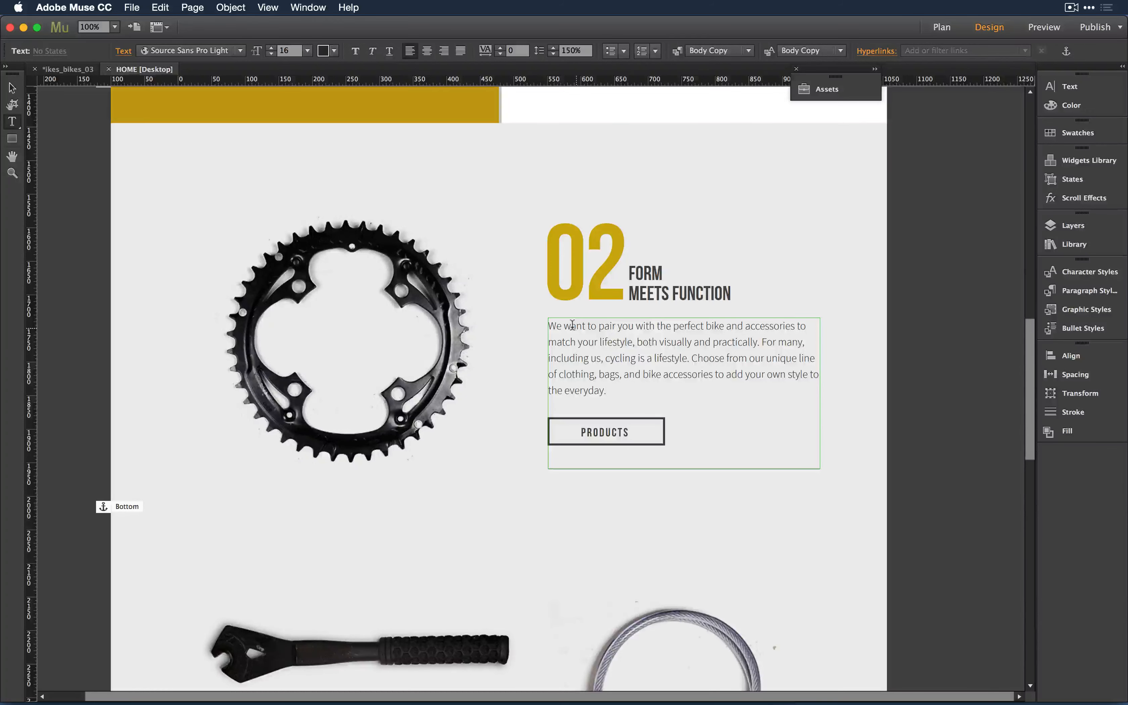
left_click_drag(574, 325, 711, 359)
left_click(704, 424)
- Test word-by-word drag selection from 'want' to 'lifestyle' and from 'including' to 'accessories'
left_click(569, 324)
double_click(569, 325)
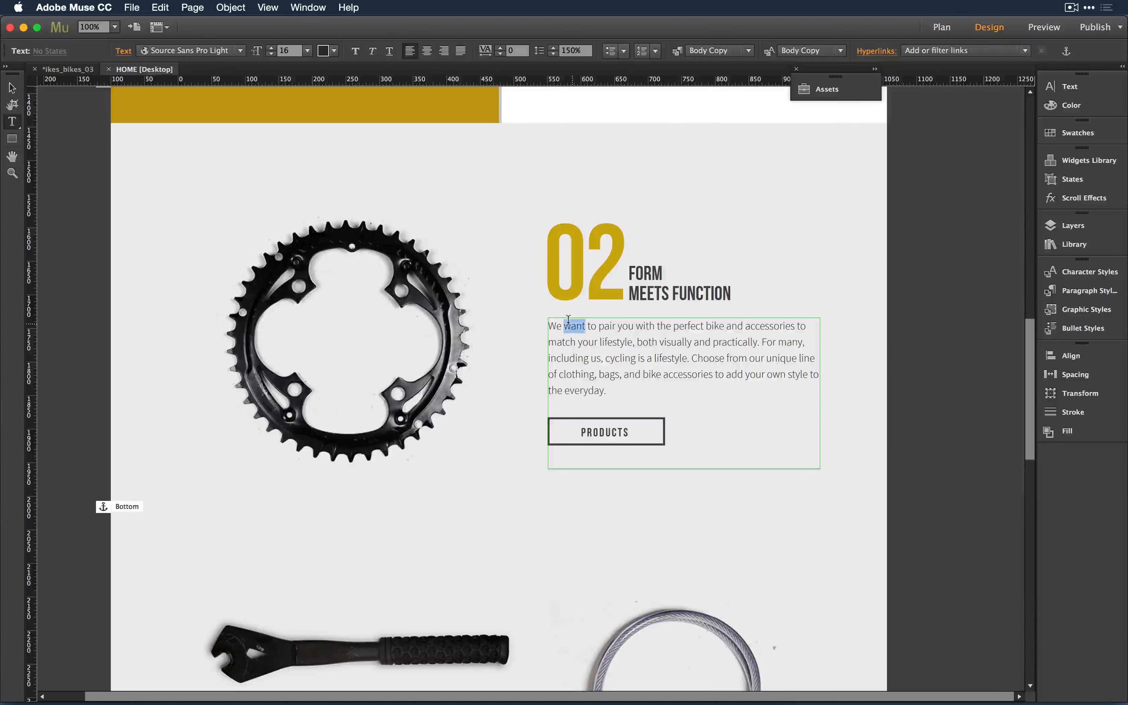
left_click_drag(568, 320, 671, 323)
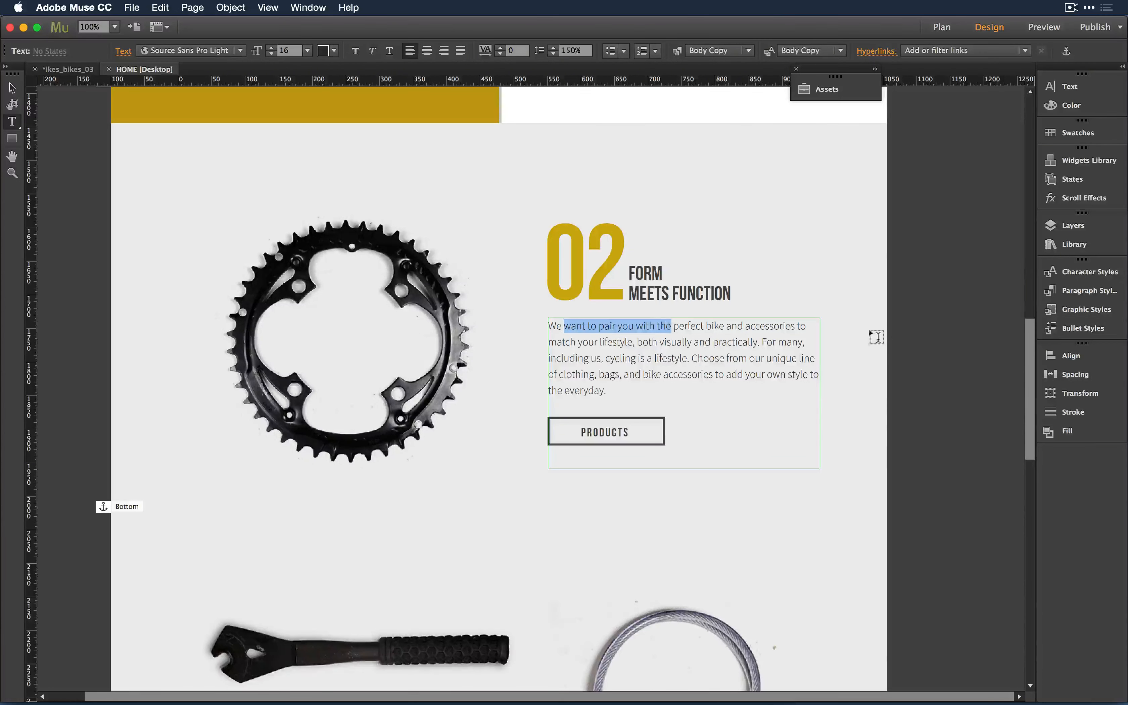
left_click(656, 358)
left_click_drag(603, 325, 679, 352)
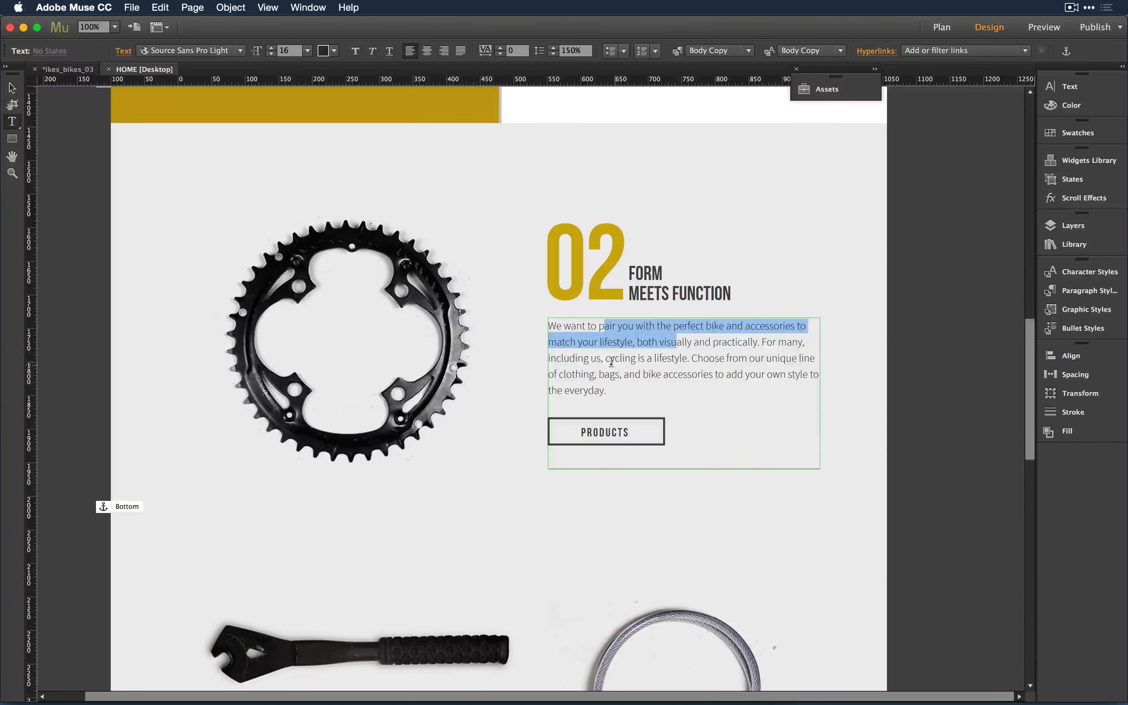
double_click(555, 358)
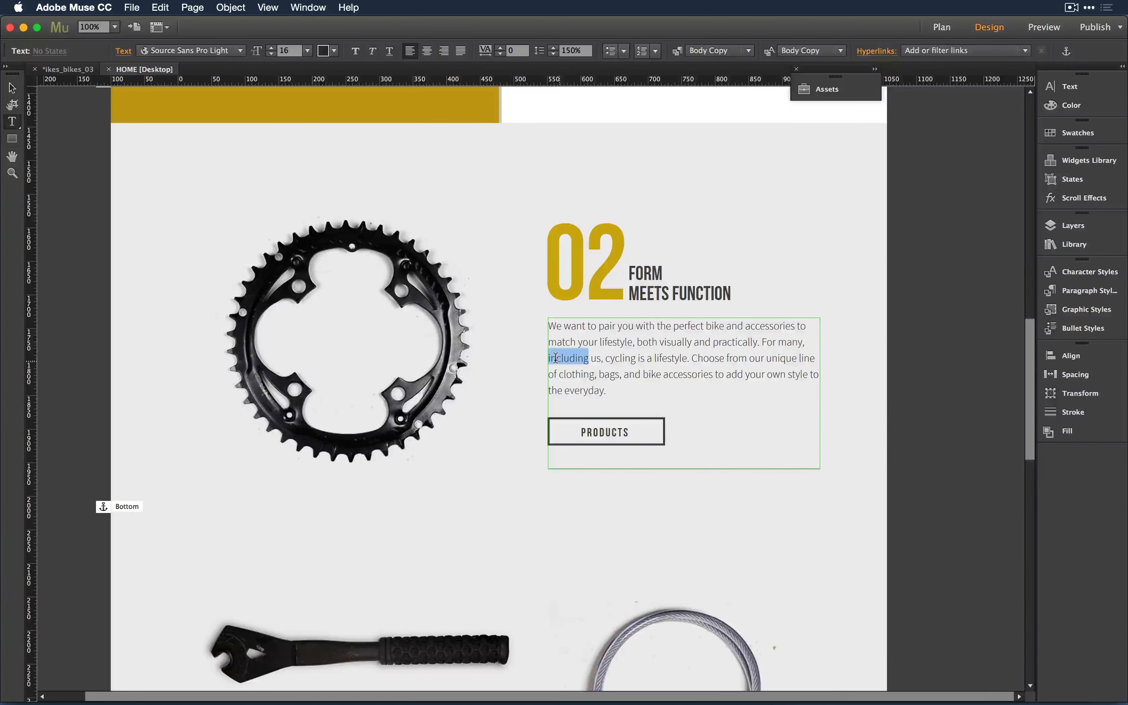
left_click_drag(596, 362, 682, 376)
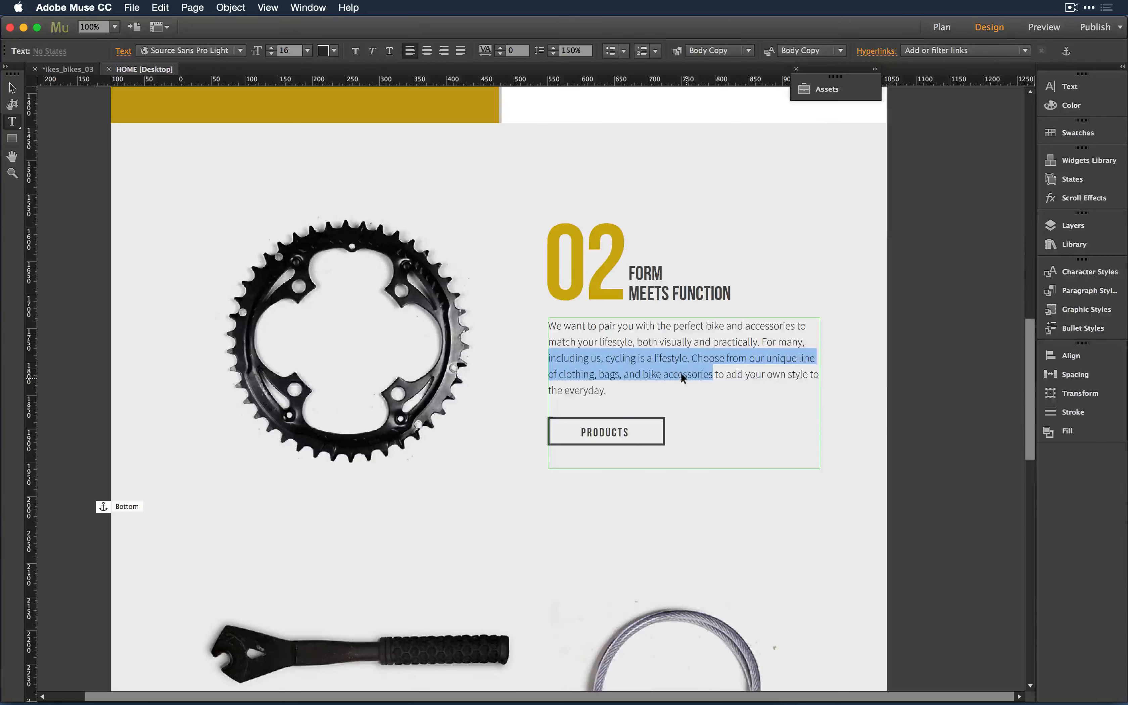
key("super+Tab")
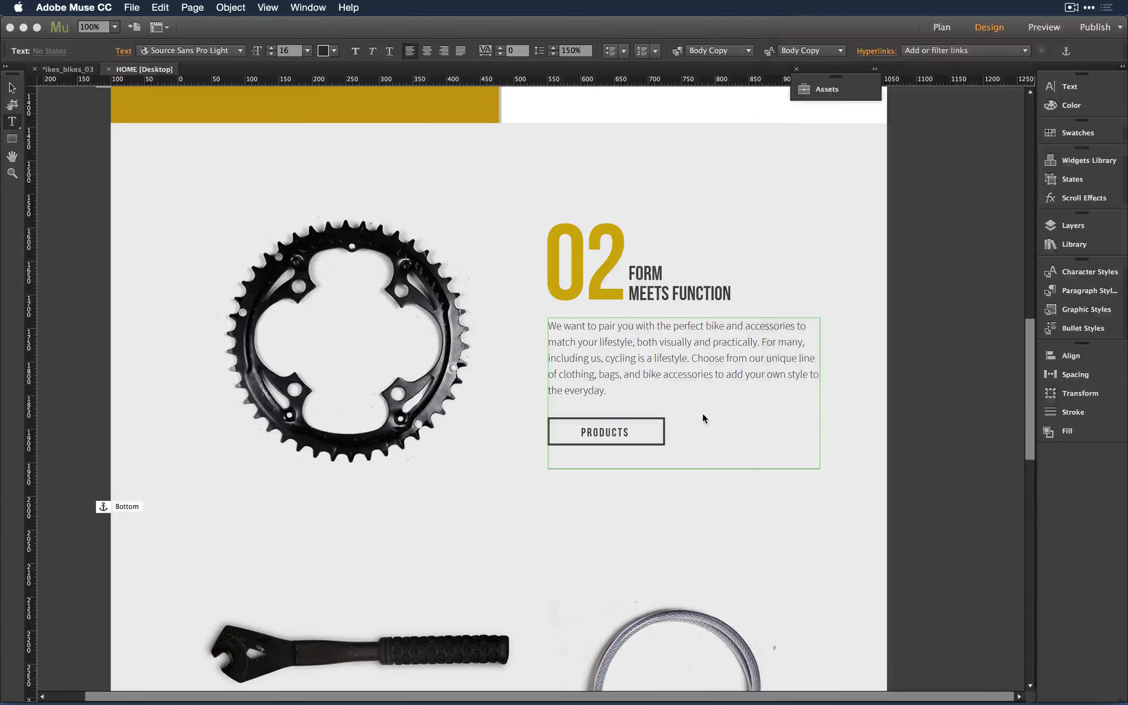
- Return to the Muse HOME page with the 02 FORM MEETS FUNCTION paragraph visible
left_click(703, 418)
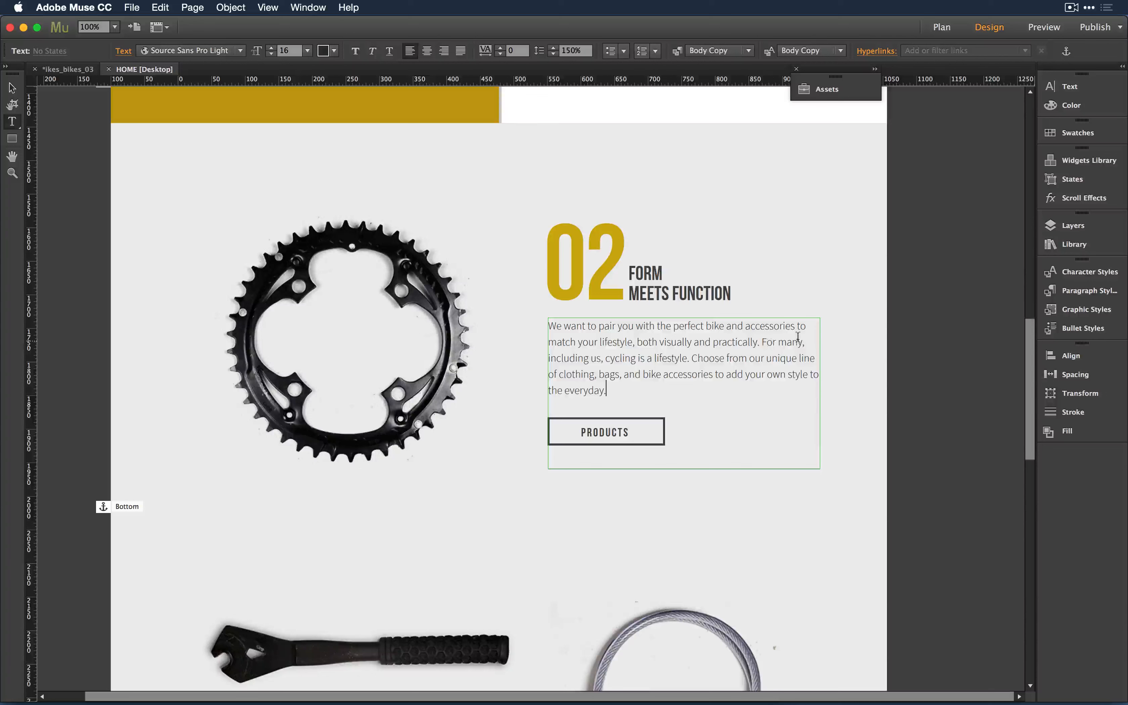
- Replace 'a lifestyle' with 'your 1st love' in the 02 paragraph and select its 'st'
double_click(651, 362)
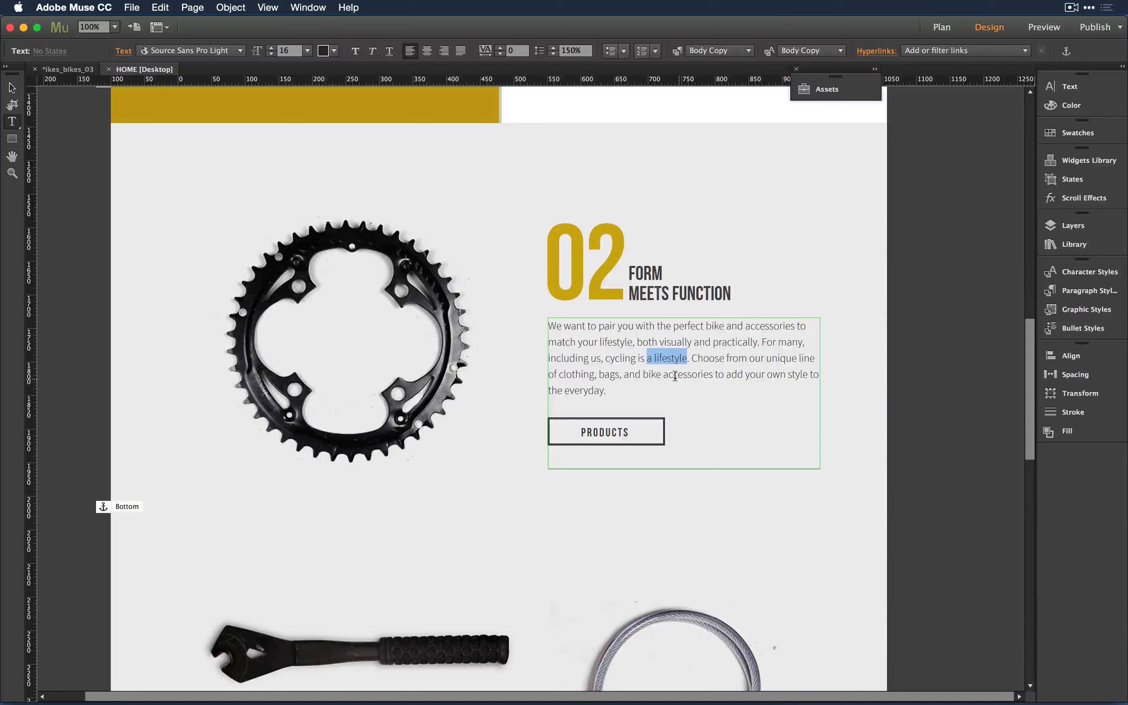
type("your 1s")
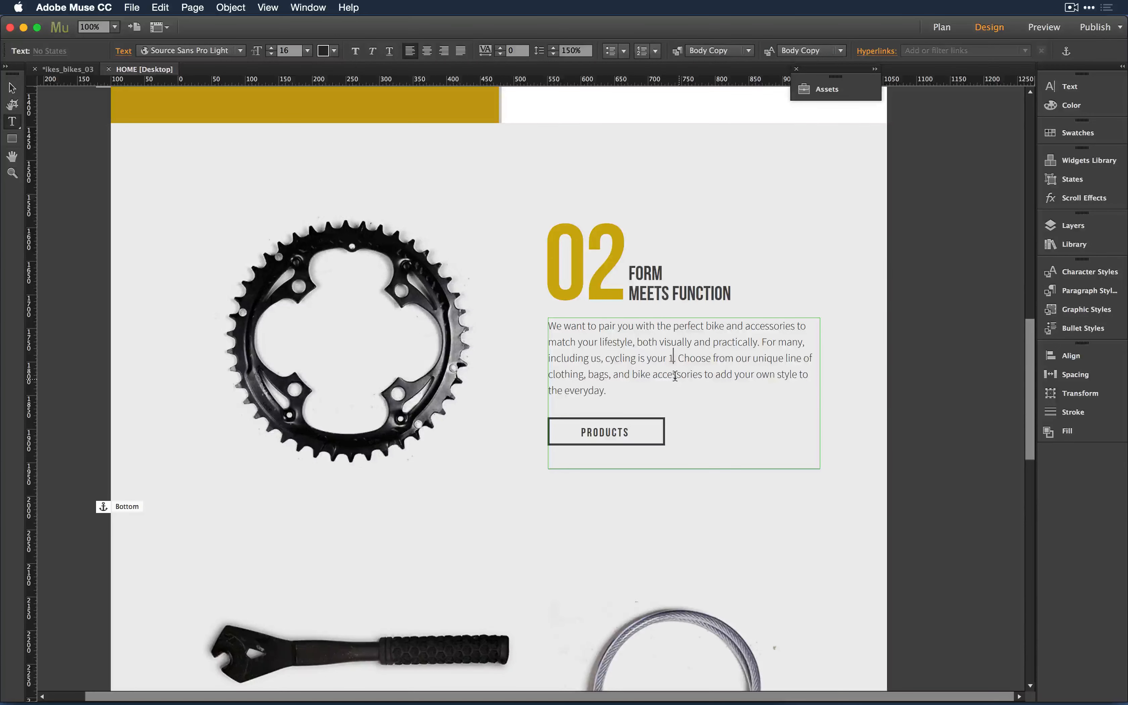
type("t love")
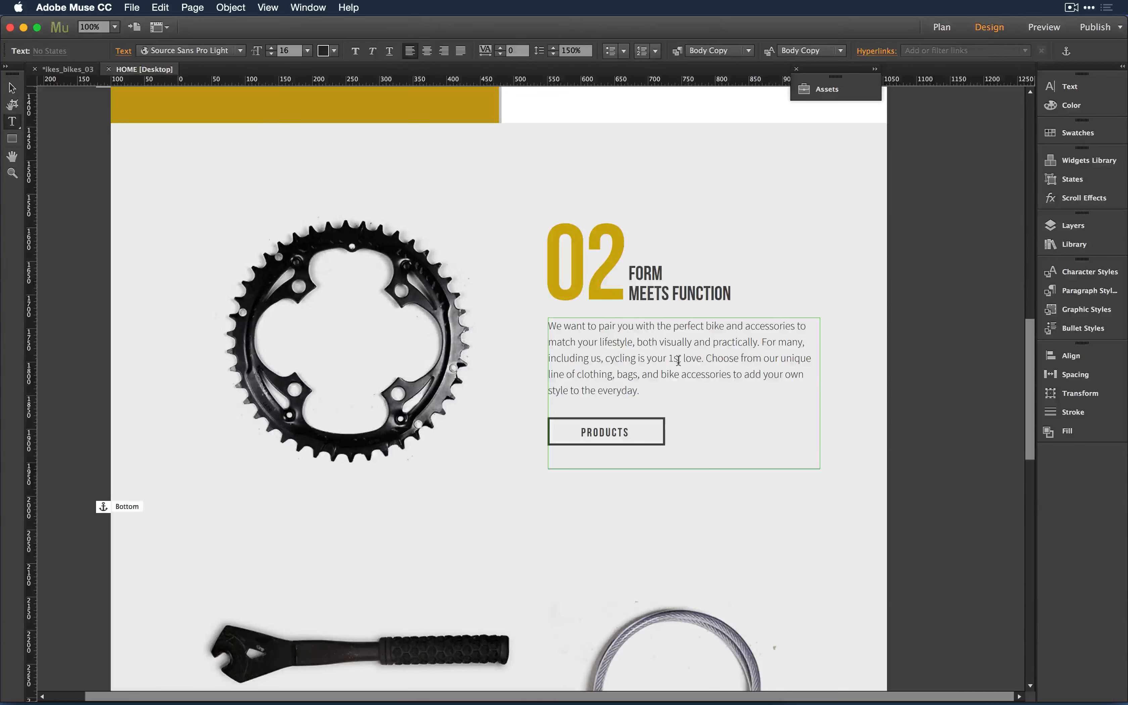
left_click_drag(681, 358, 670, 359)
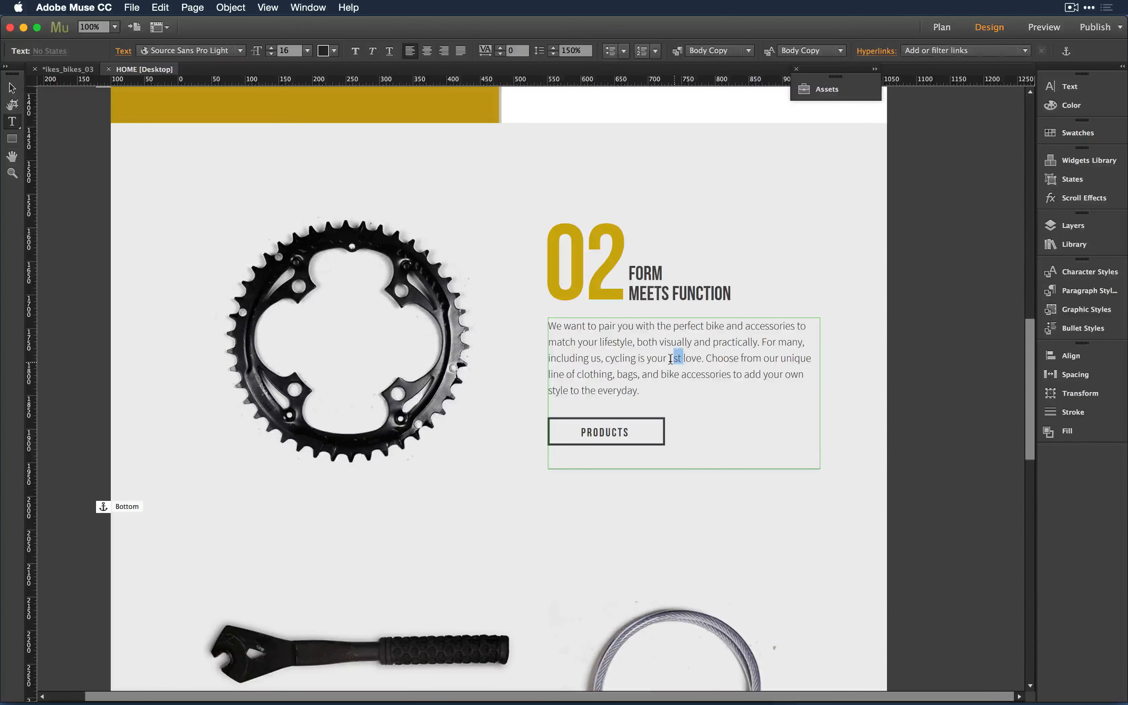
left_click(1072, 87)
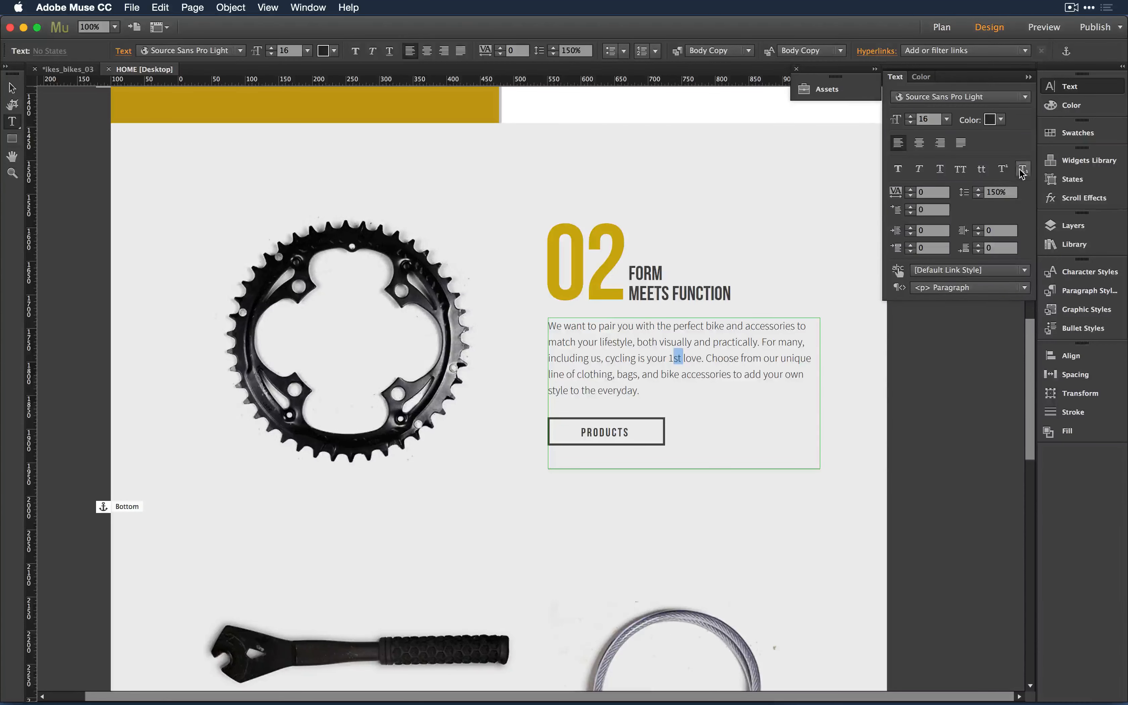
- Make the 'st' of '1st' superscript and zoom in on the 02 text block
left_click(1002, 169)
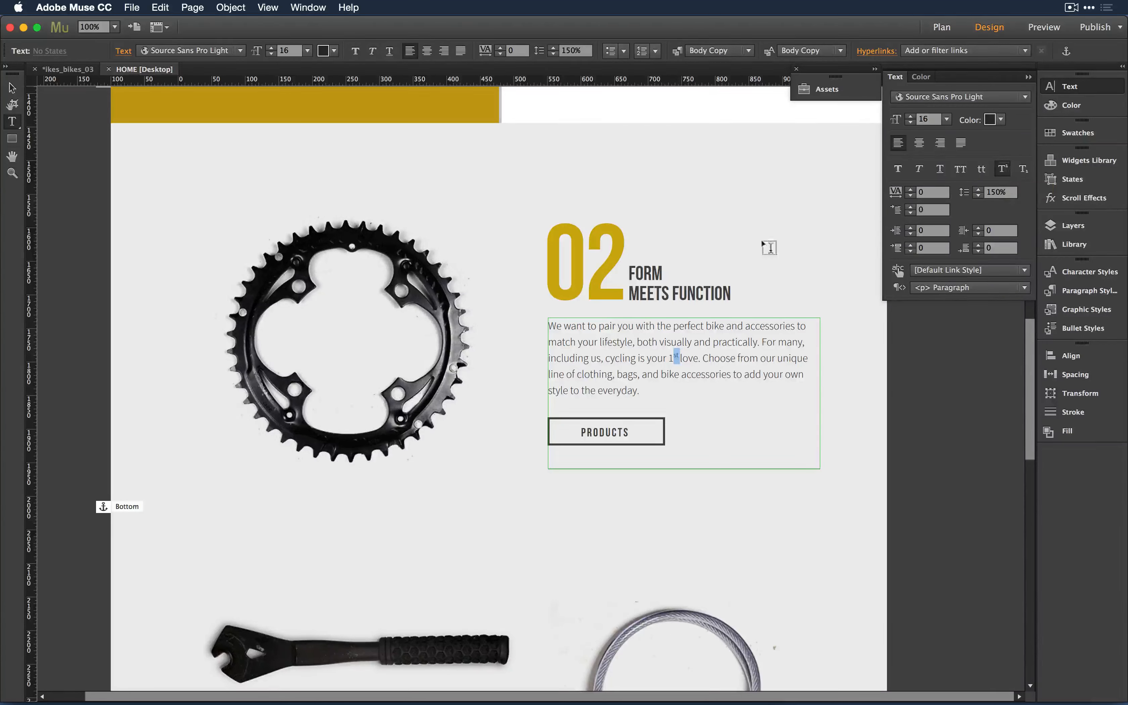
left_click(12, 88)
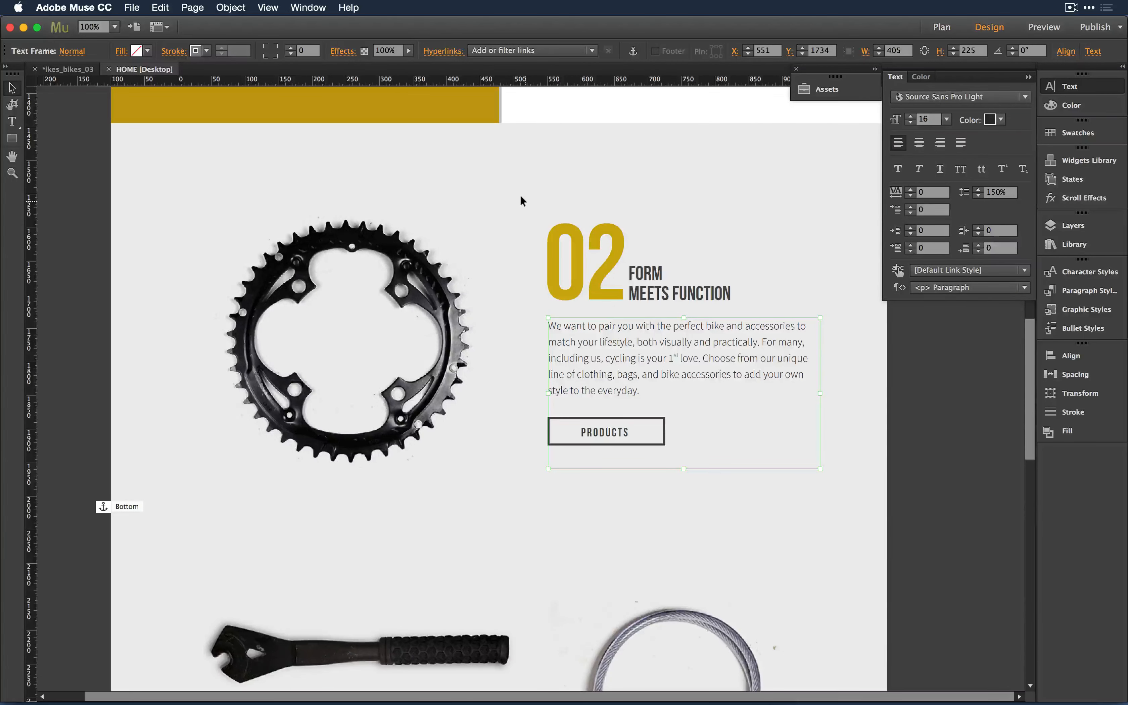
left_click(519, 224)
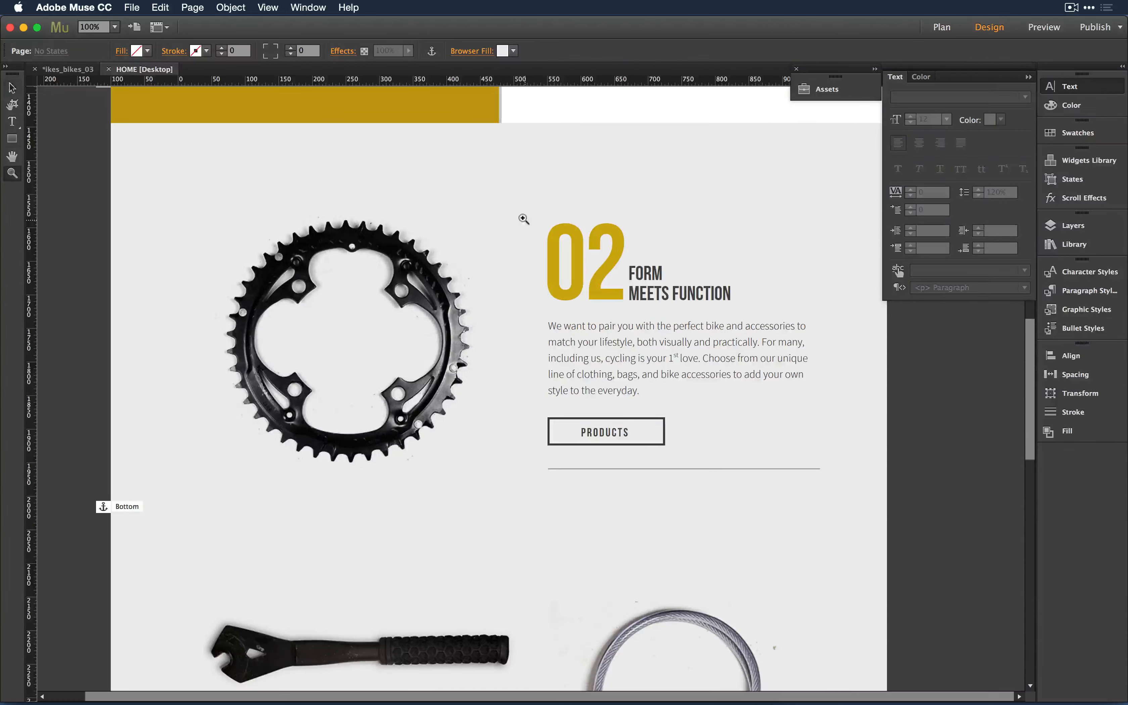
key("z")
left_click_drag(507, 210, 871, 470)
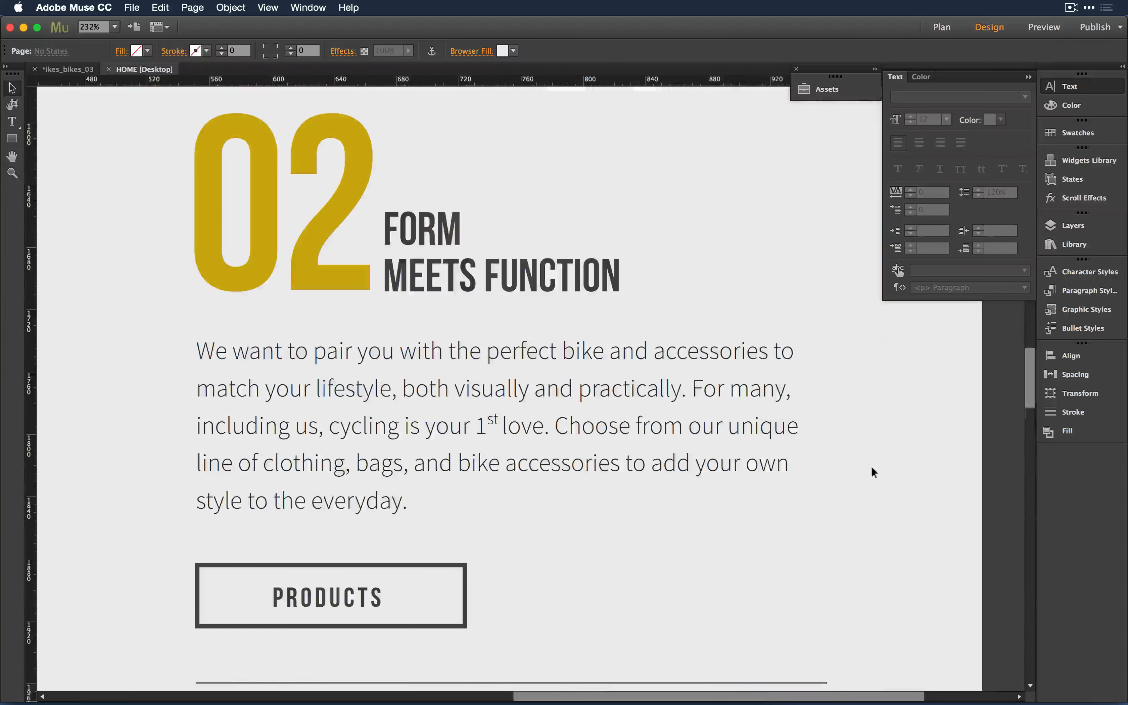
- Add a subscript 1 after 'unique', then zoom back out to the whole page
left_click(612, 443)
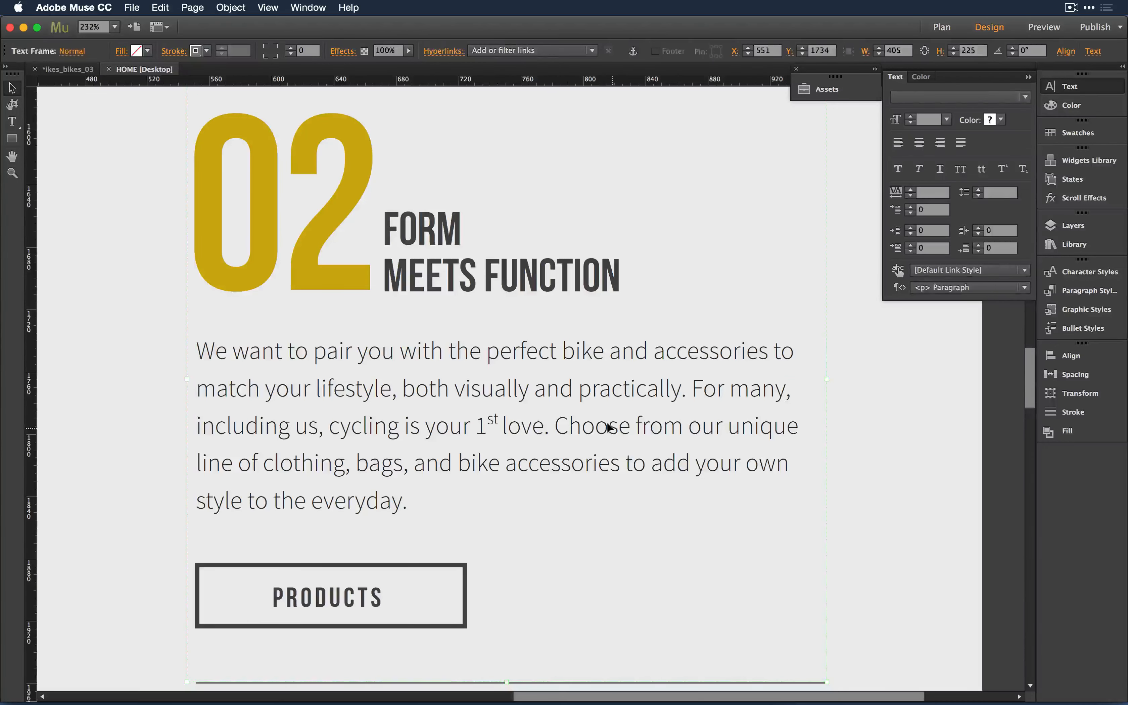
double_click(608, 427)
left_click(798, 425)
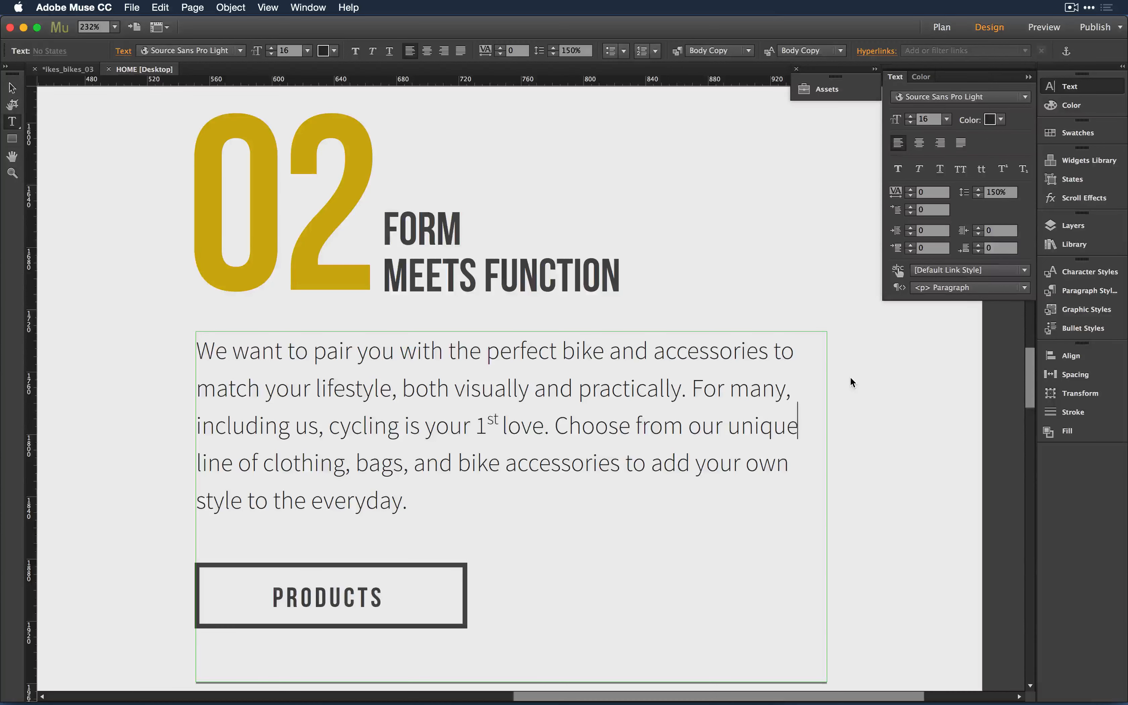
type("1")
left_click_drag(799, 426, 810, 425)
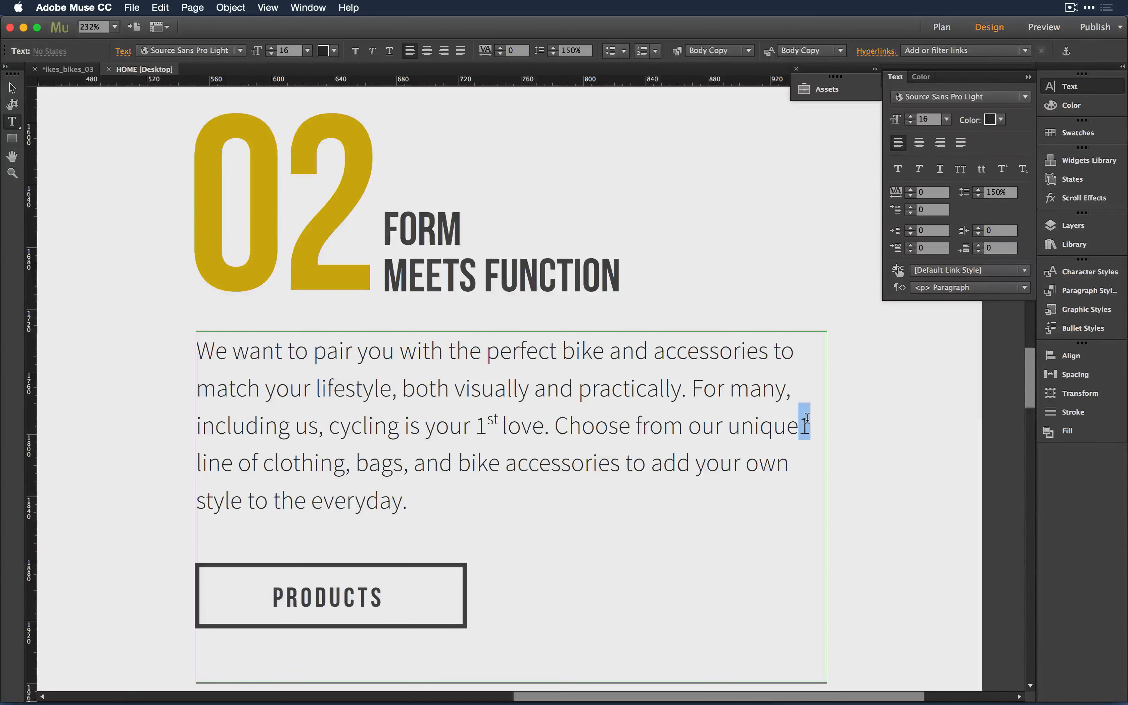
left_click(1024, 169)
left_click(719, 447)
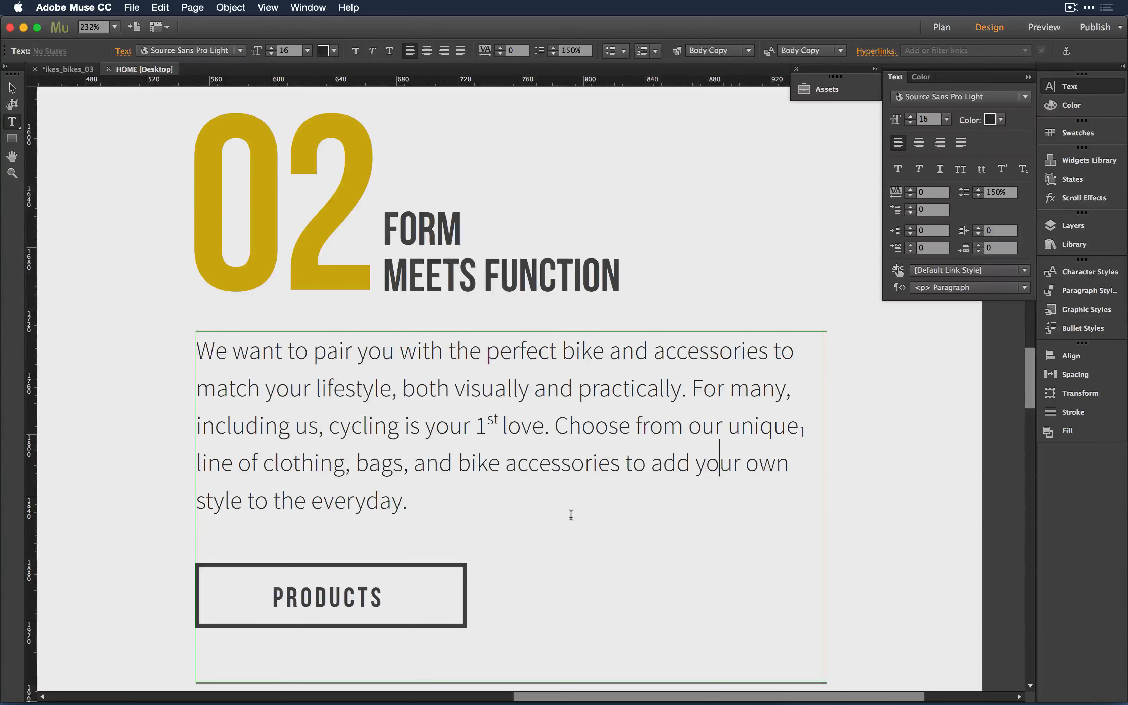
key("super+minus")
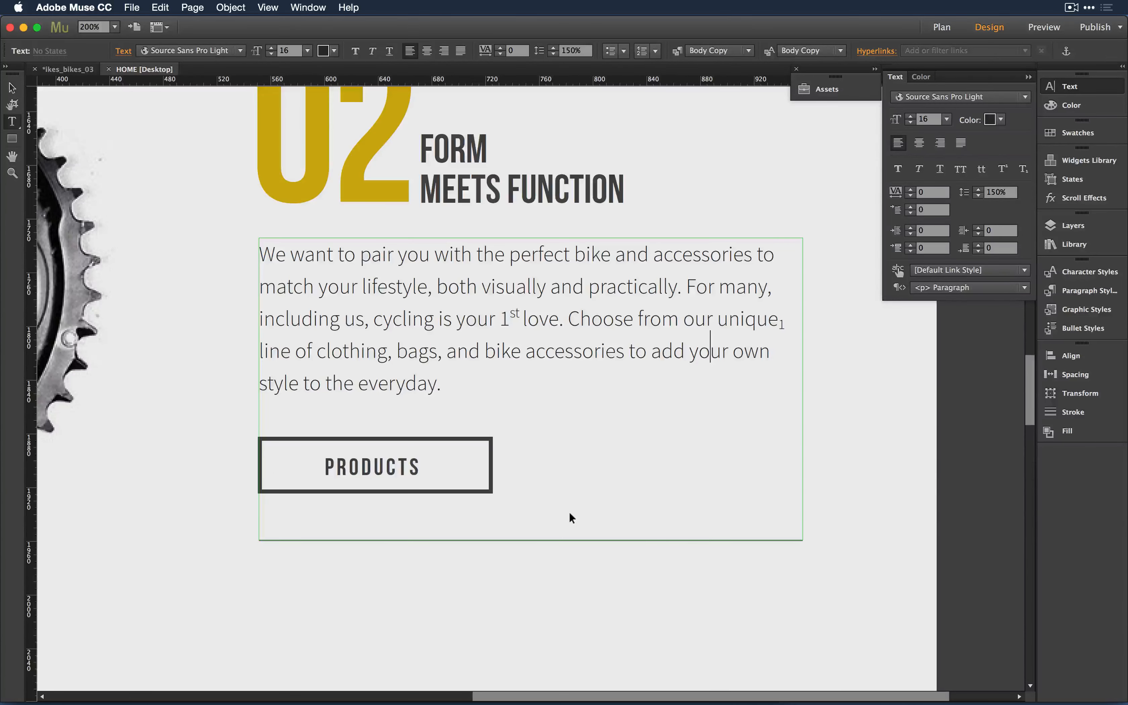
key("super+minus")
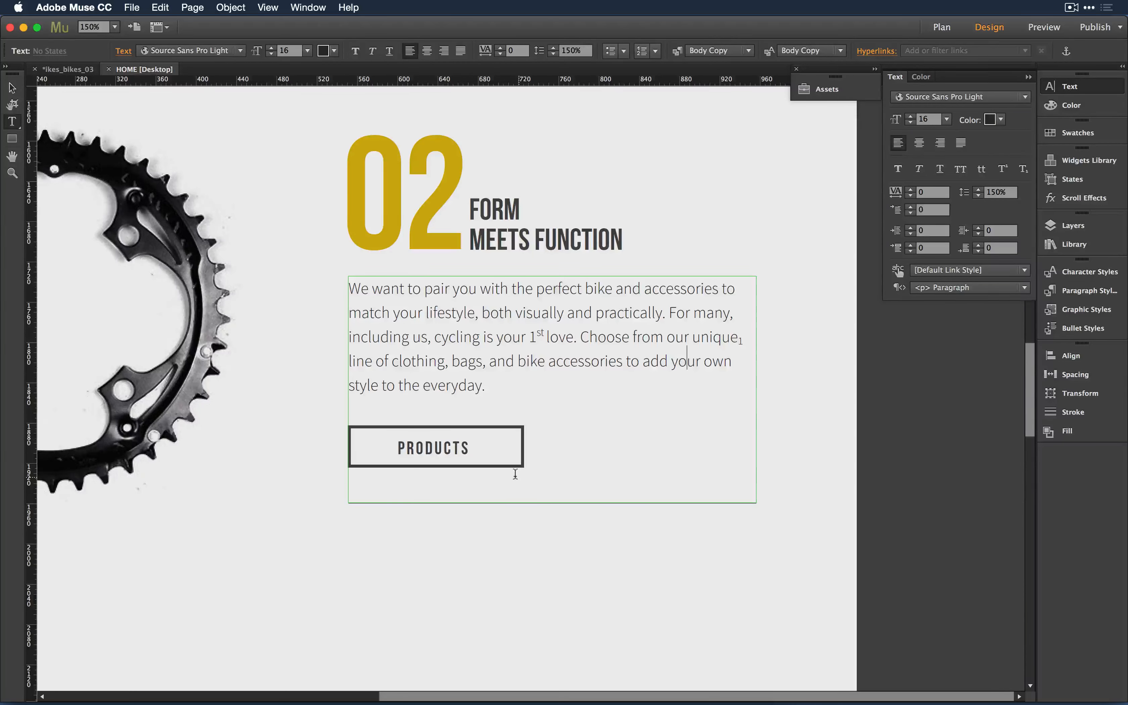
key("super+minus")
key("super+minus")
key("super+minus")
key("super+minus")
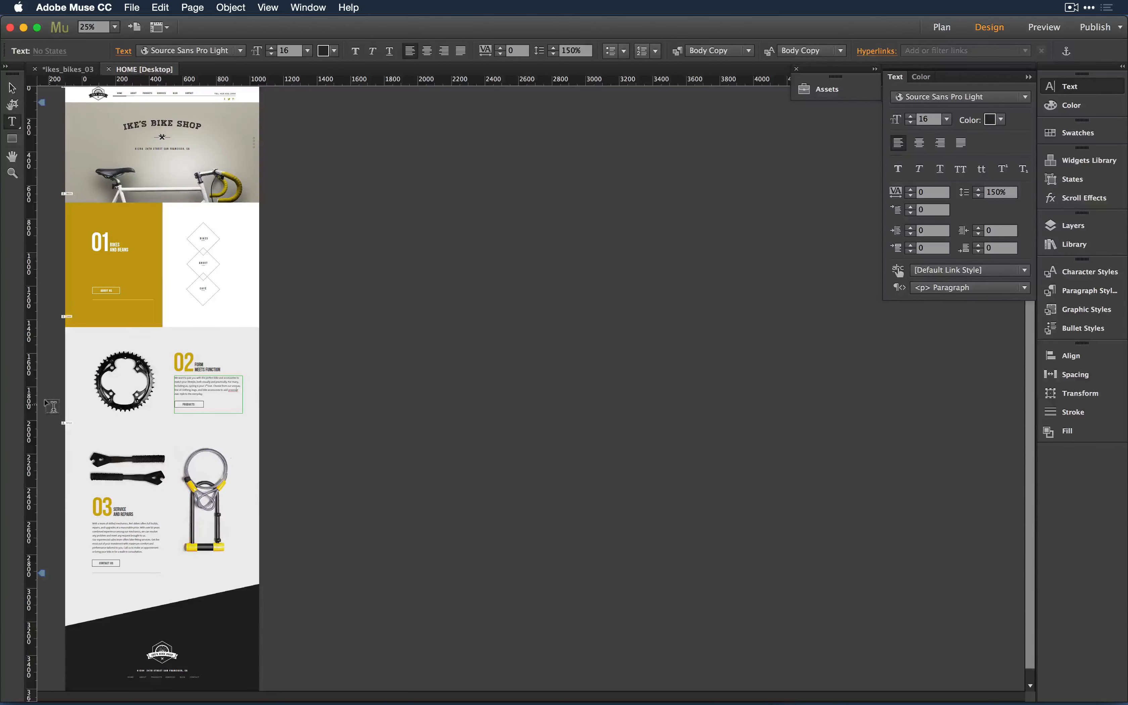
key("Escape")
- Delete the walk-in consultation clause, leaving 'Call us to make an appointment.' on its own line with a blank line
key("z")
left_click_drag(75, 503, 194, 581)
key("v")
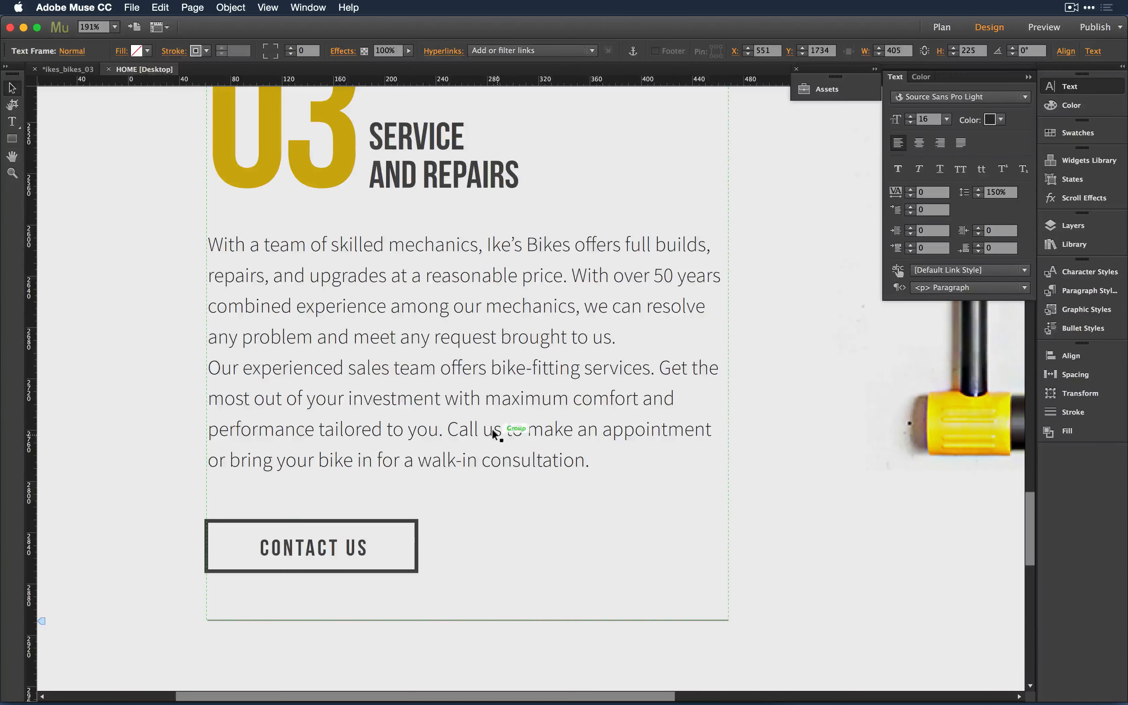
double_click(492, 430)
double_click(532, 462)
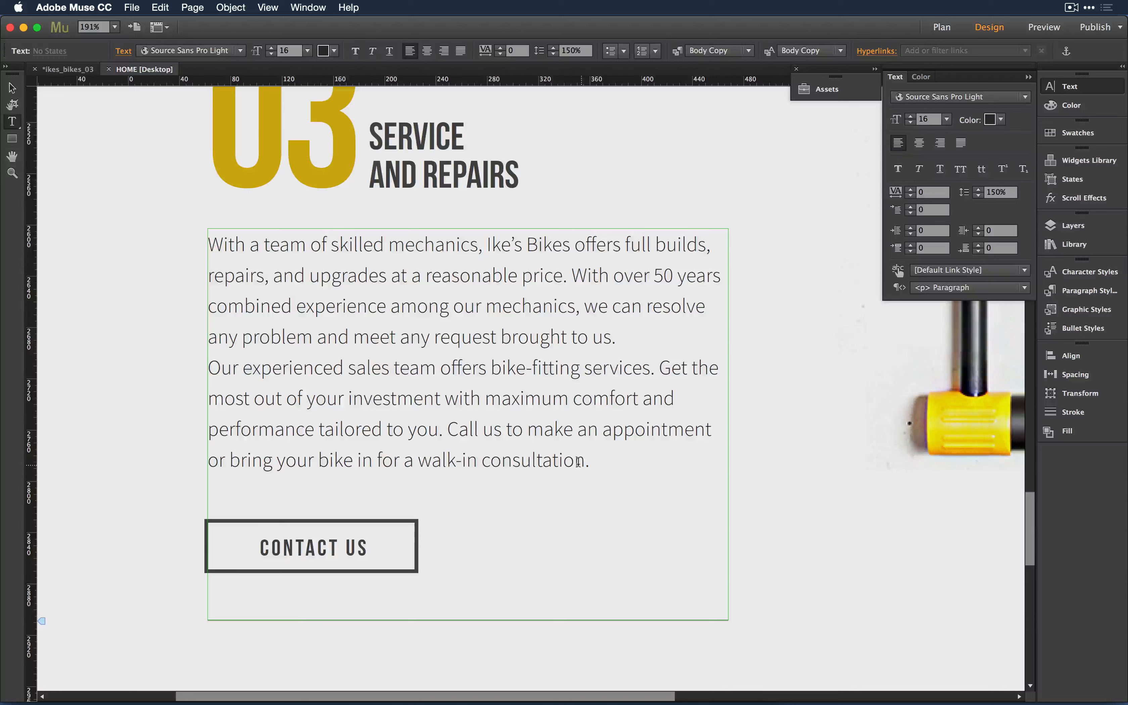
left_click(709, 429, "shift")
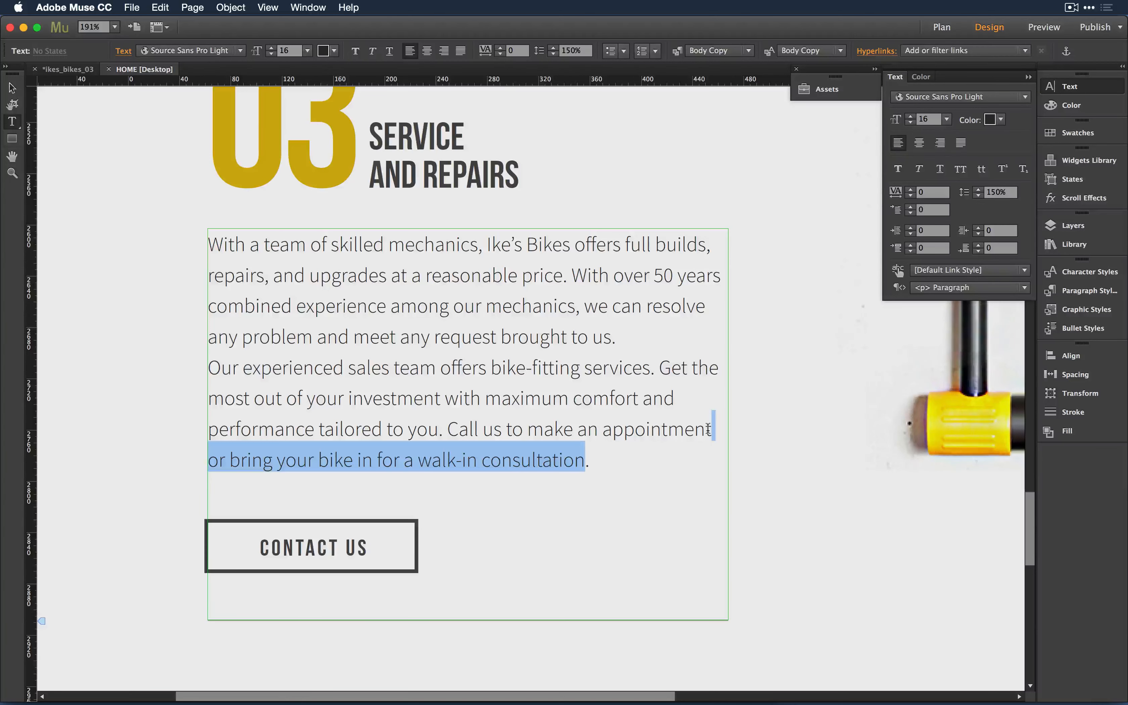
key("BackSpace")
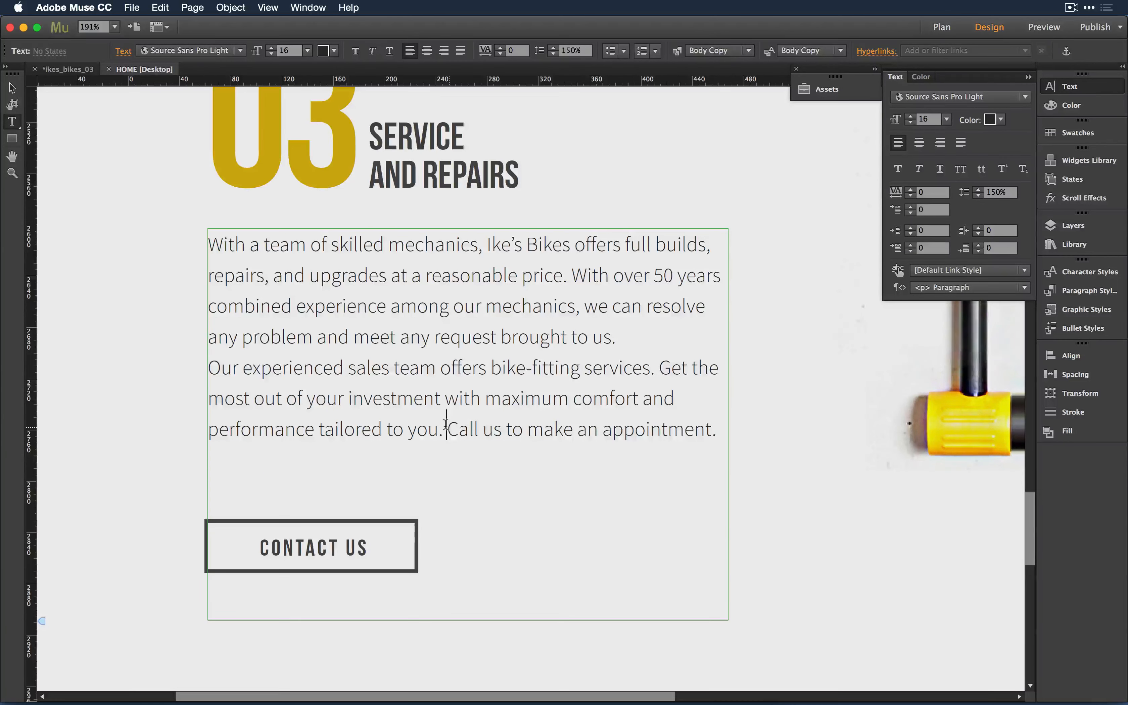
key("Return")
key("Return")
left_click(529, 506)
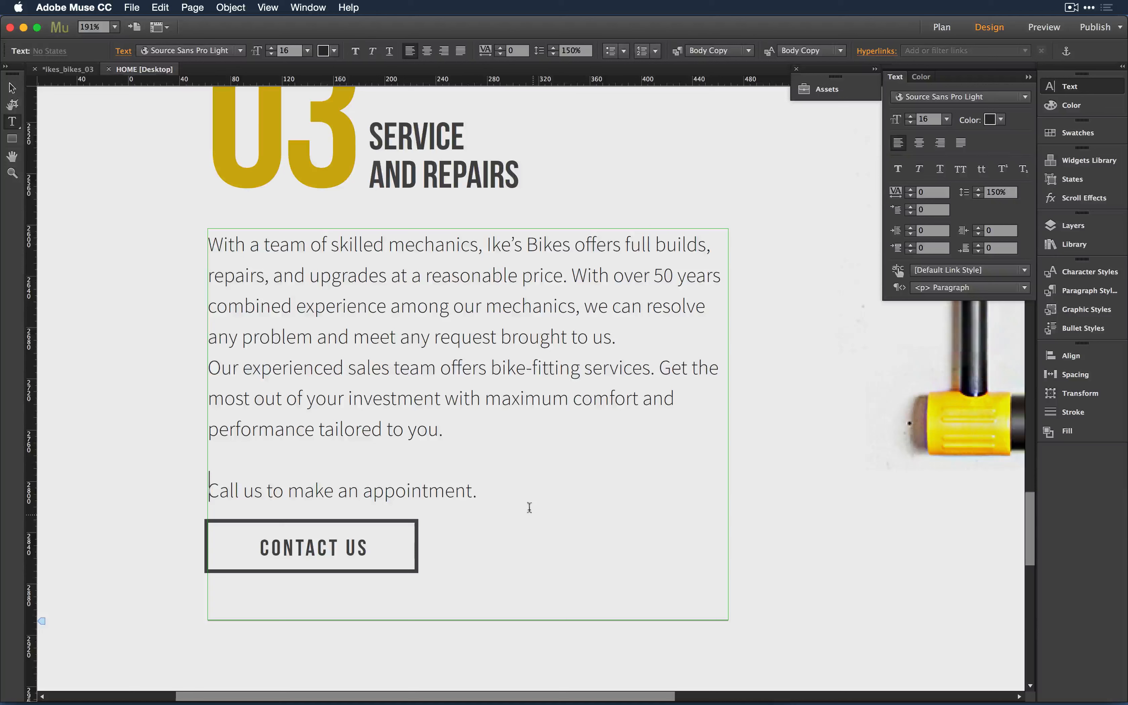
left_click(521, 476)
key("Return")
- Move the CONTACT US button down below the appointment sentence
left_click(12, 87)
left_click(308, 542)
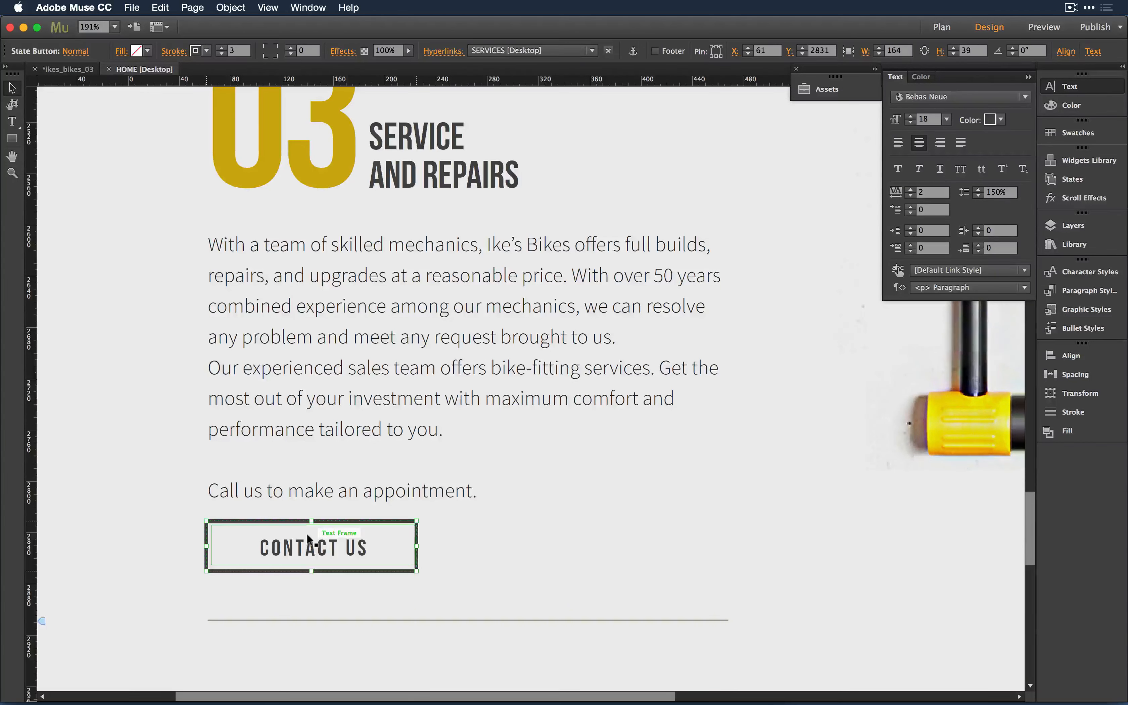
mouse_move(308, 542)
left_mouse_down()
mouse_move(307, 577)
mouse_move(308, 550)
left_mouse_up()
left_click(447, 500)
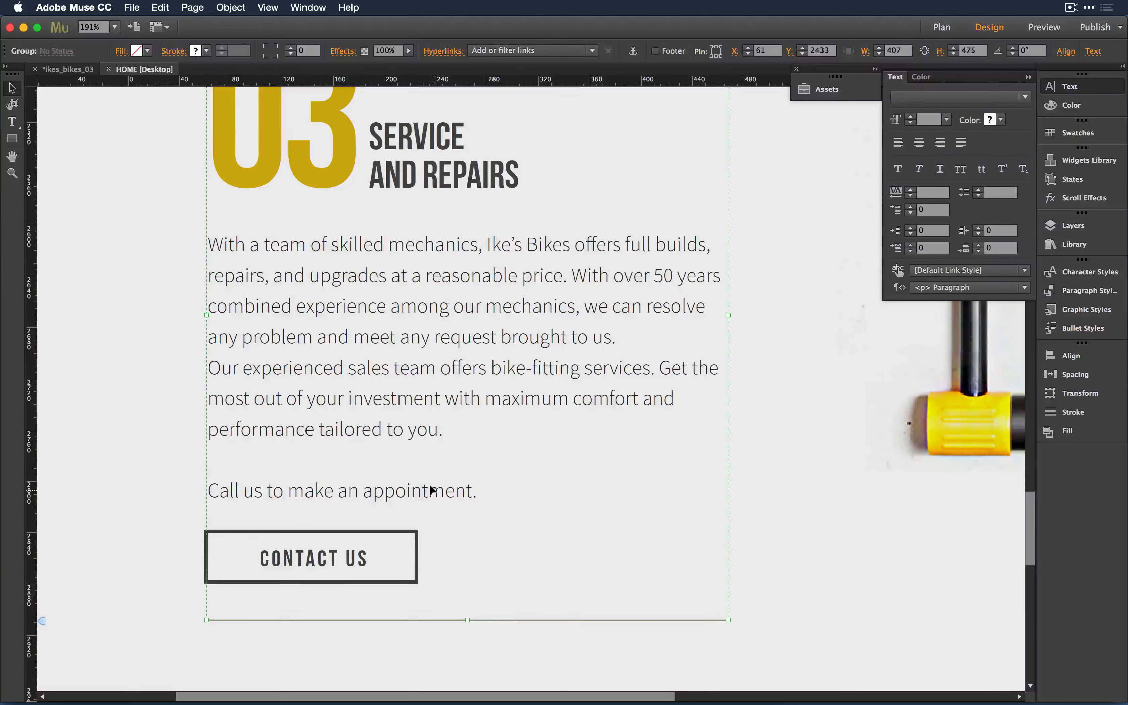
- Make 'Call us to make an appointment.' bold, trying lowercase and all caps before keeping sentence case
triple_click(432, 489)
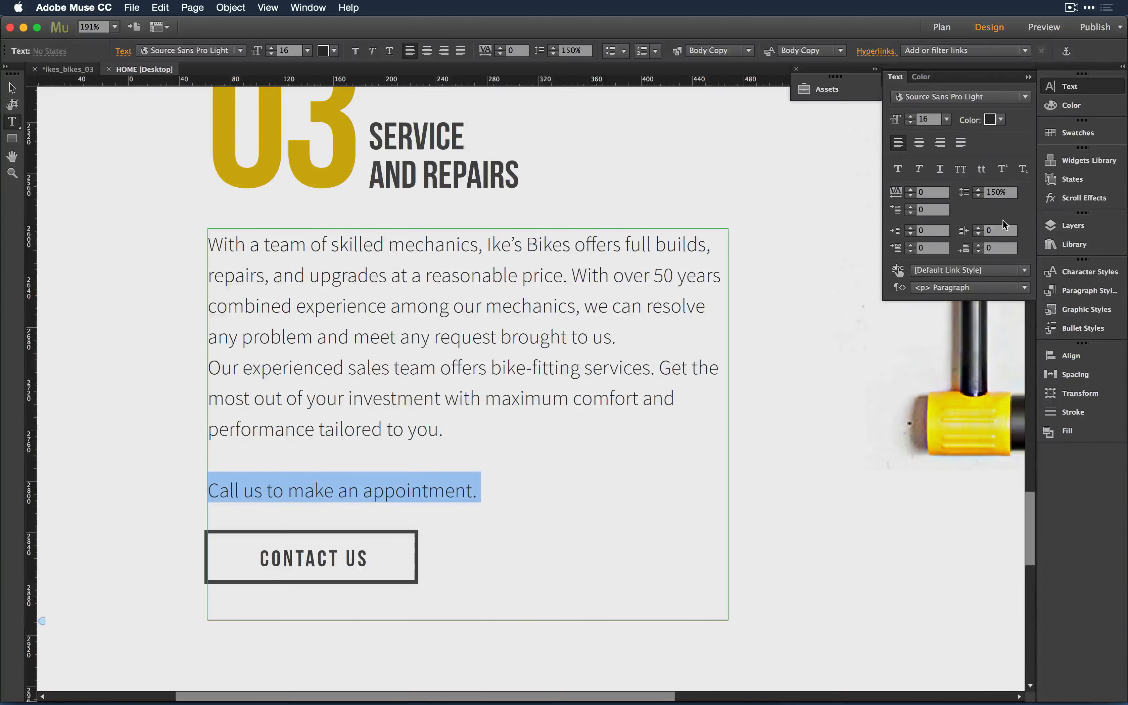
left_click(981, 173)
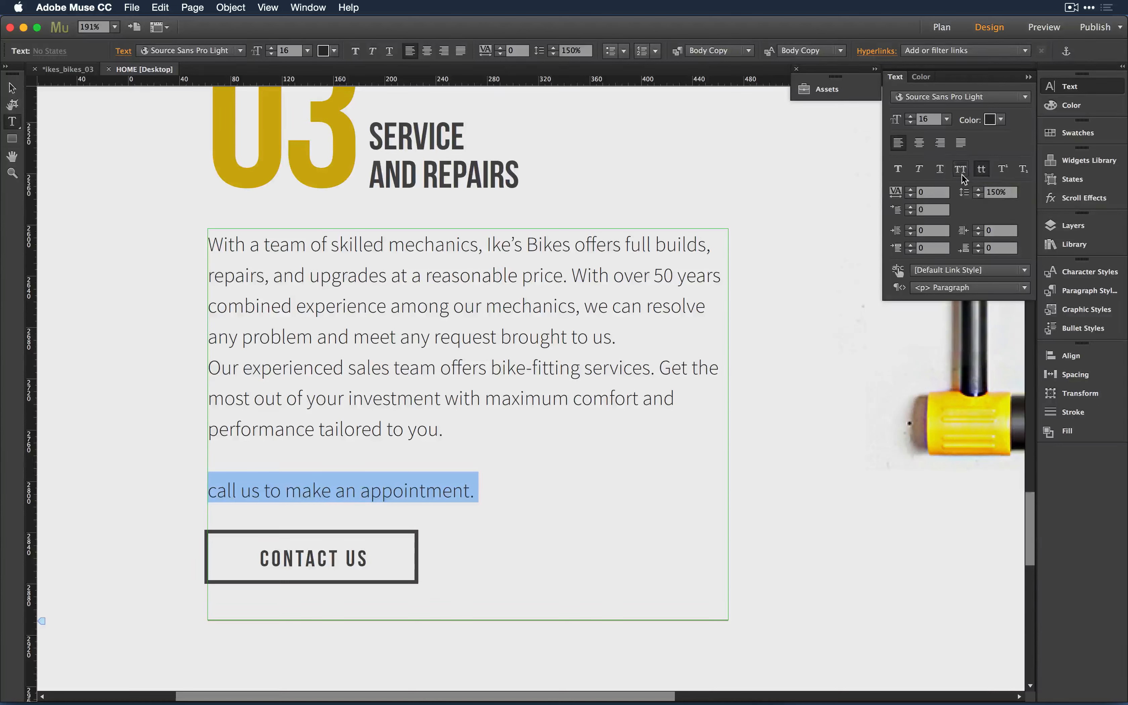
left_click(963, 177)
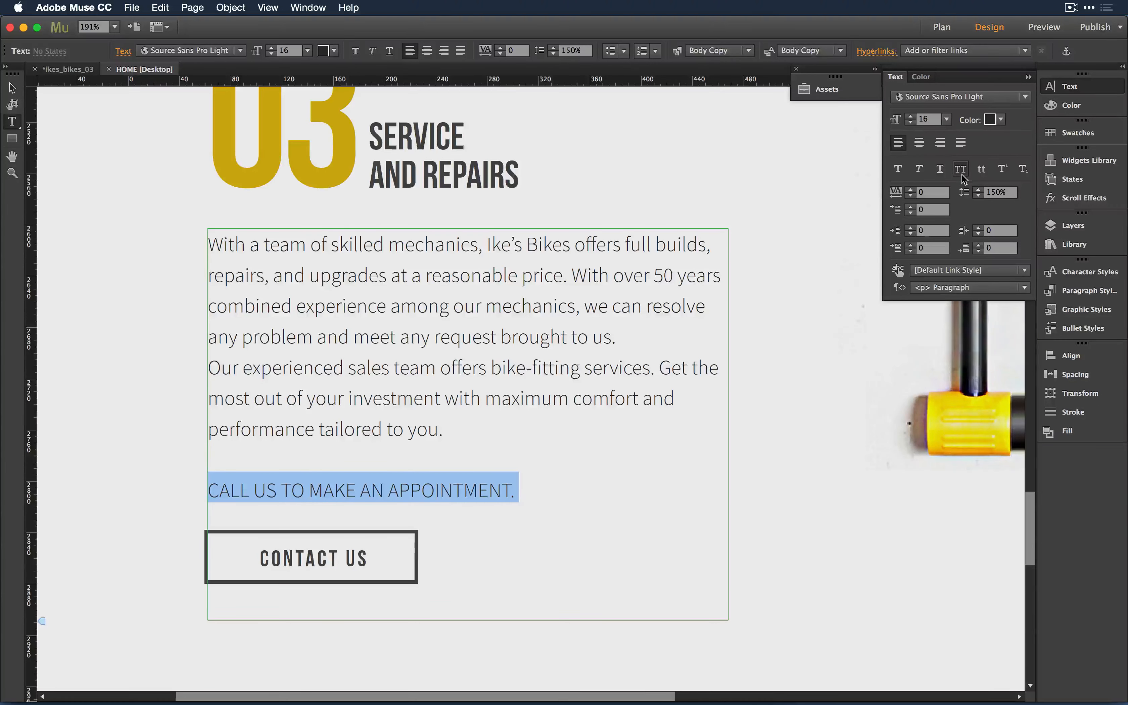
left_click(899, 170)
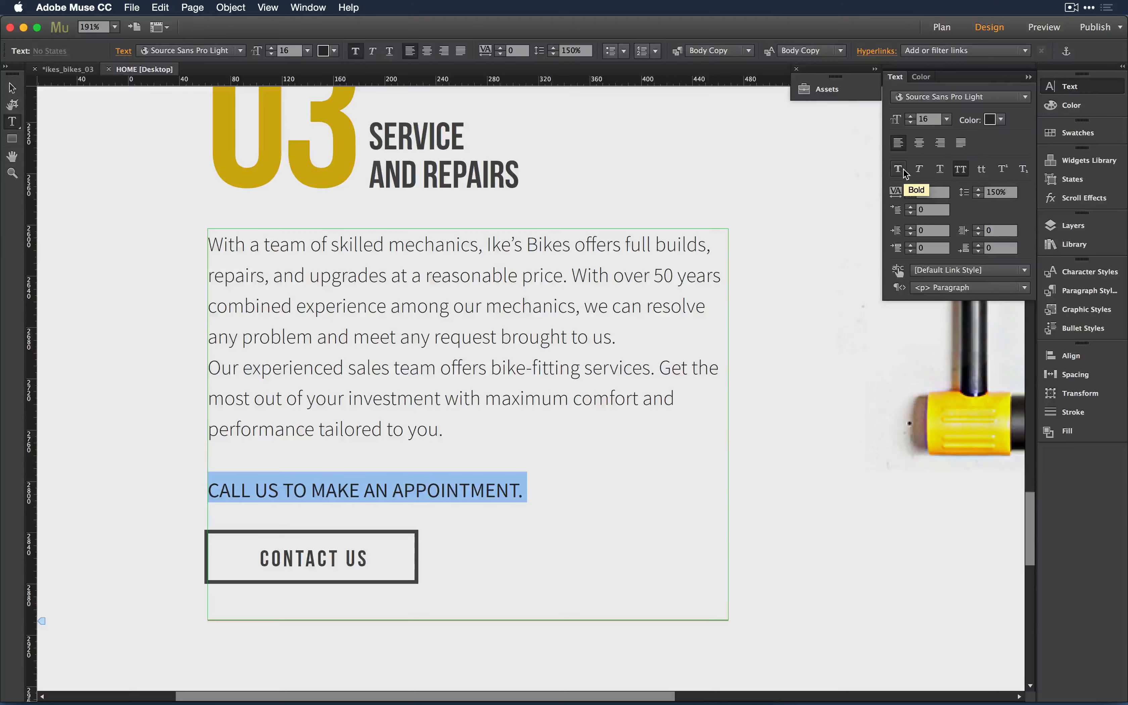
left_click(963, 174)
left_click(963, 174)
left_click(963, 174)
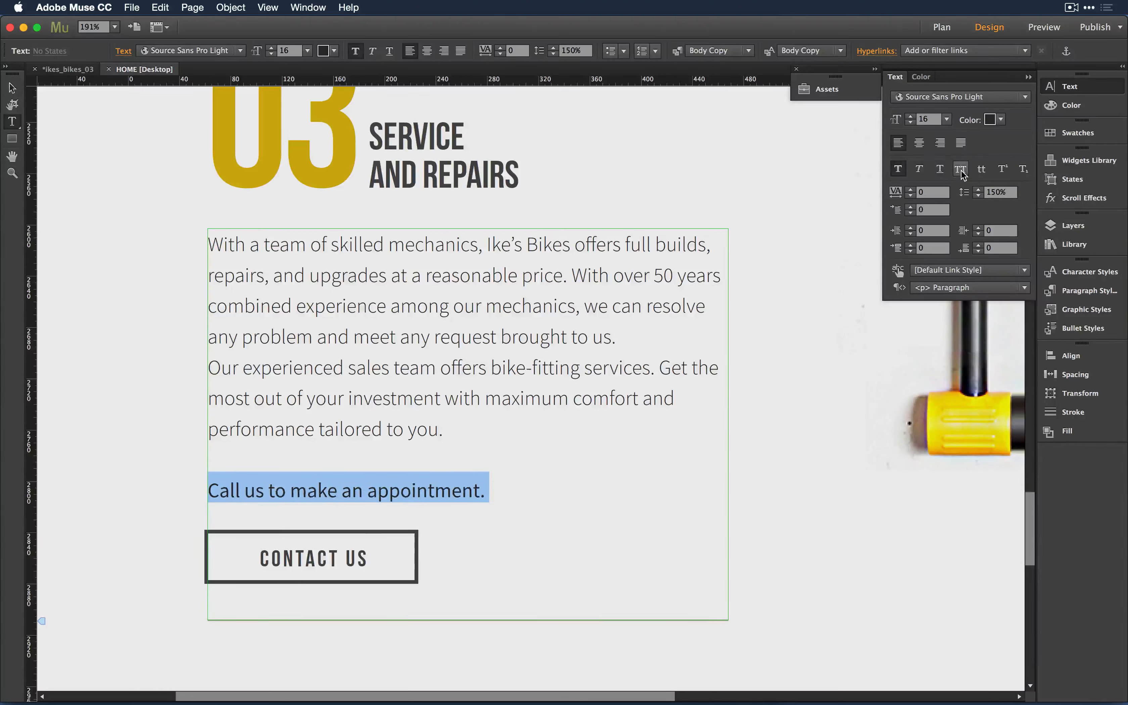
left_click(962, 175)
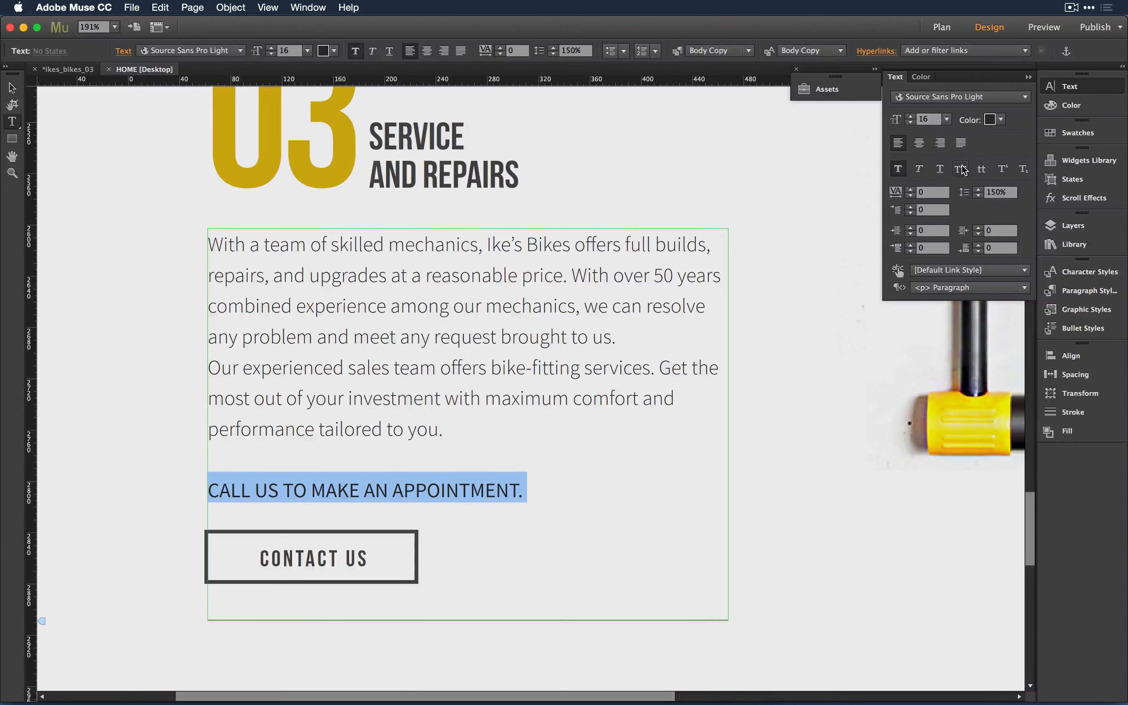
left_click(963, 171)
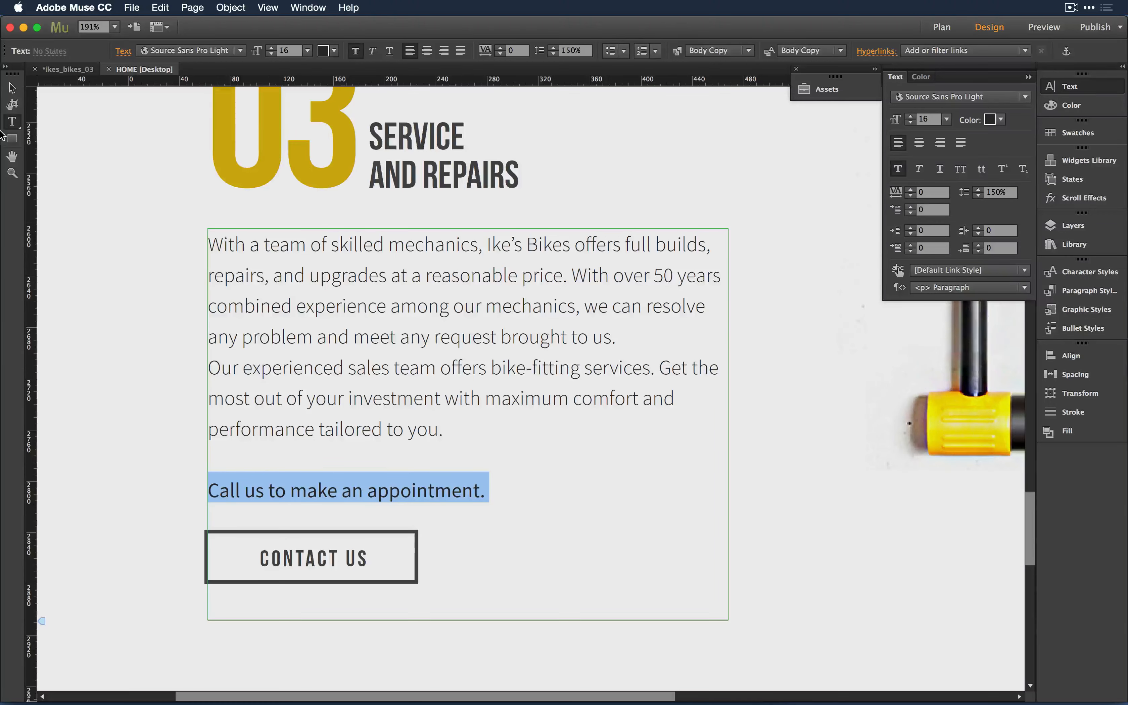
left_click(12, 87)
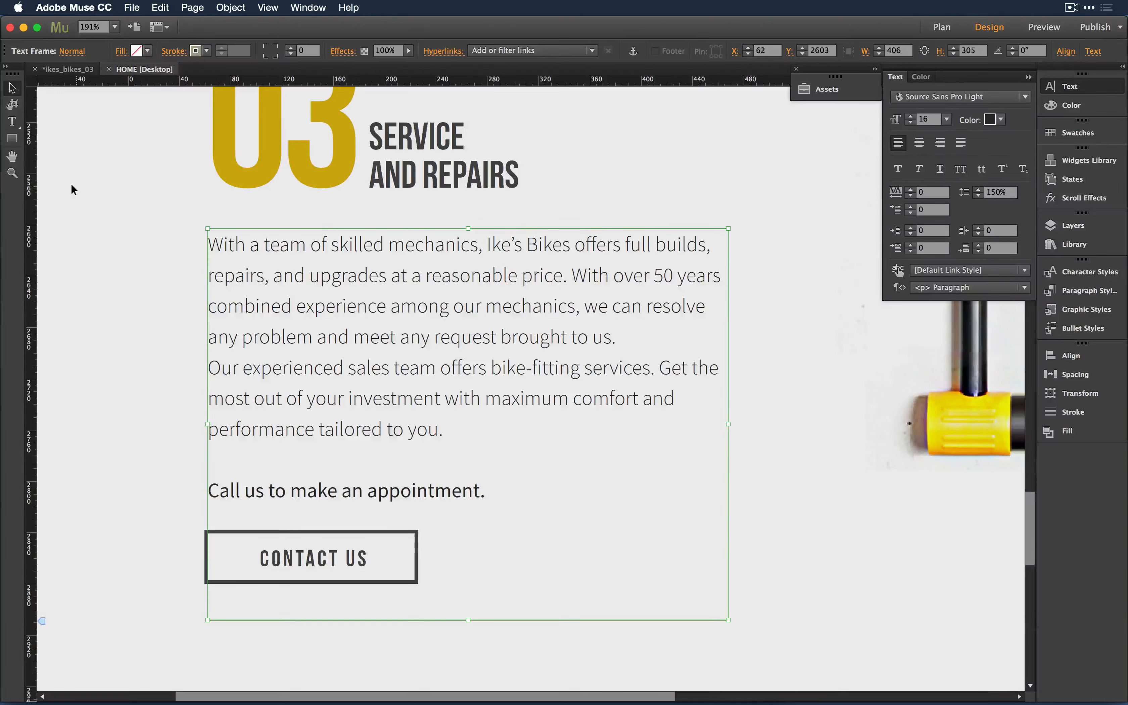
left_click(76, 192)
key("super+Tab")
key("super+Tab")
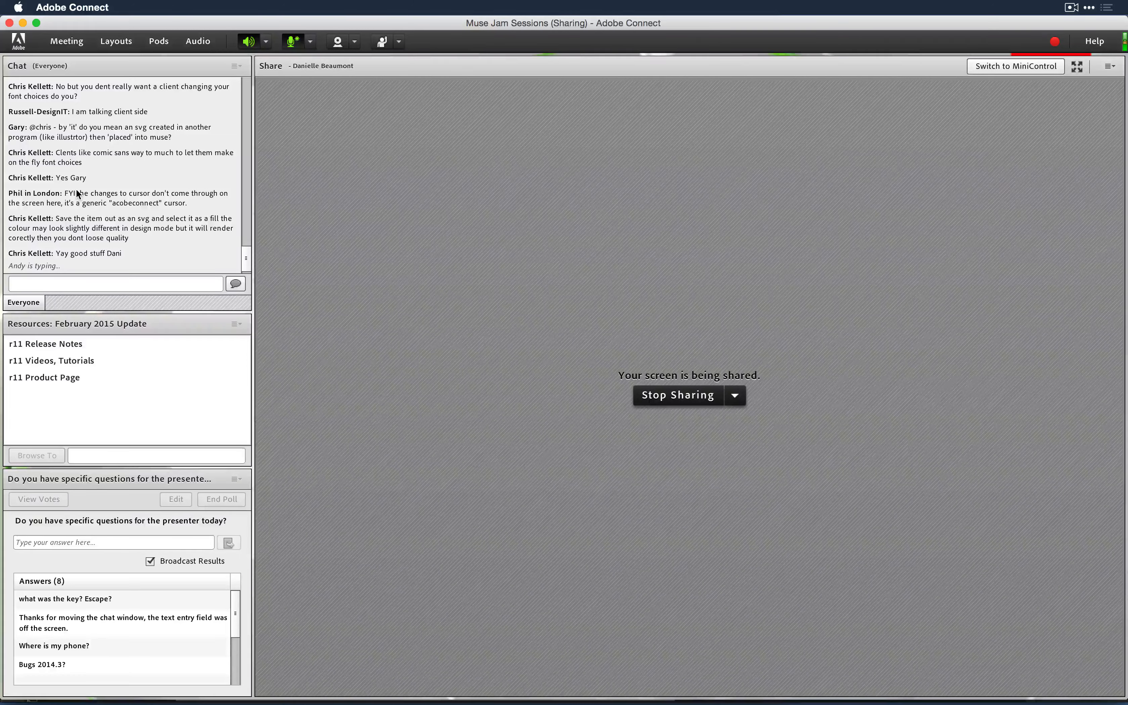
key("super+Tab")
key("super+Tab")
key("super+Tab")
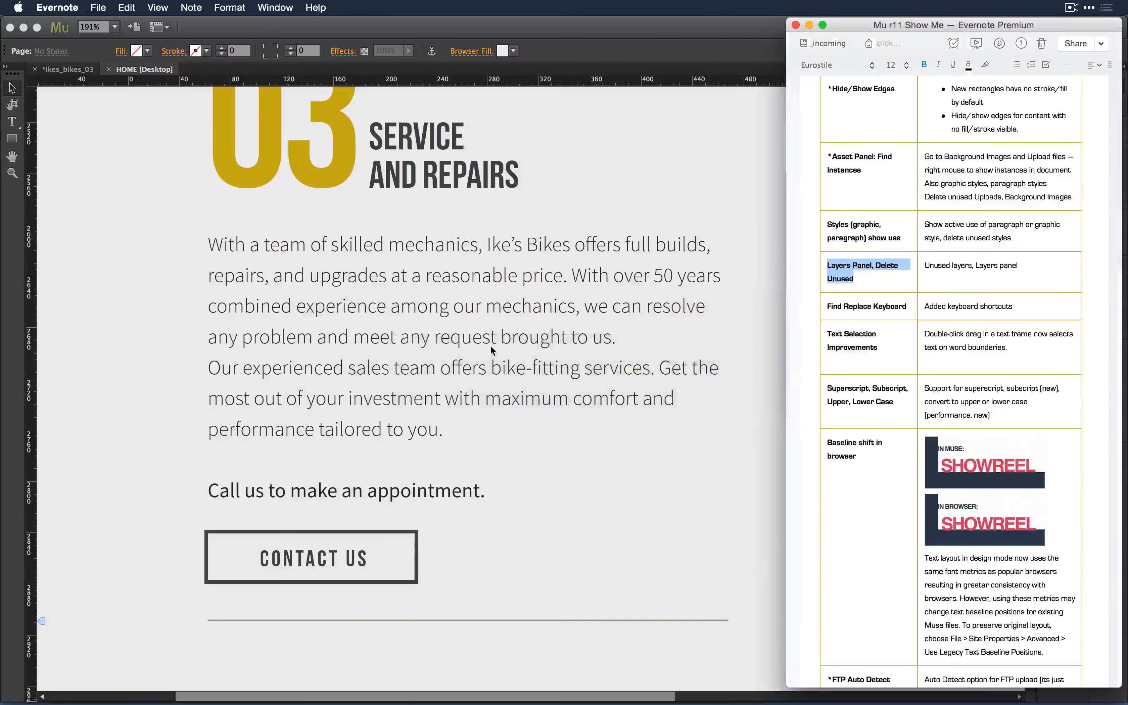
scroll(916, 368, "down", 3)
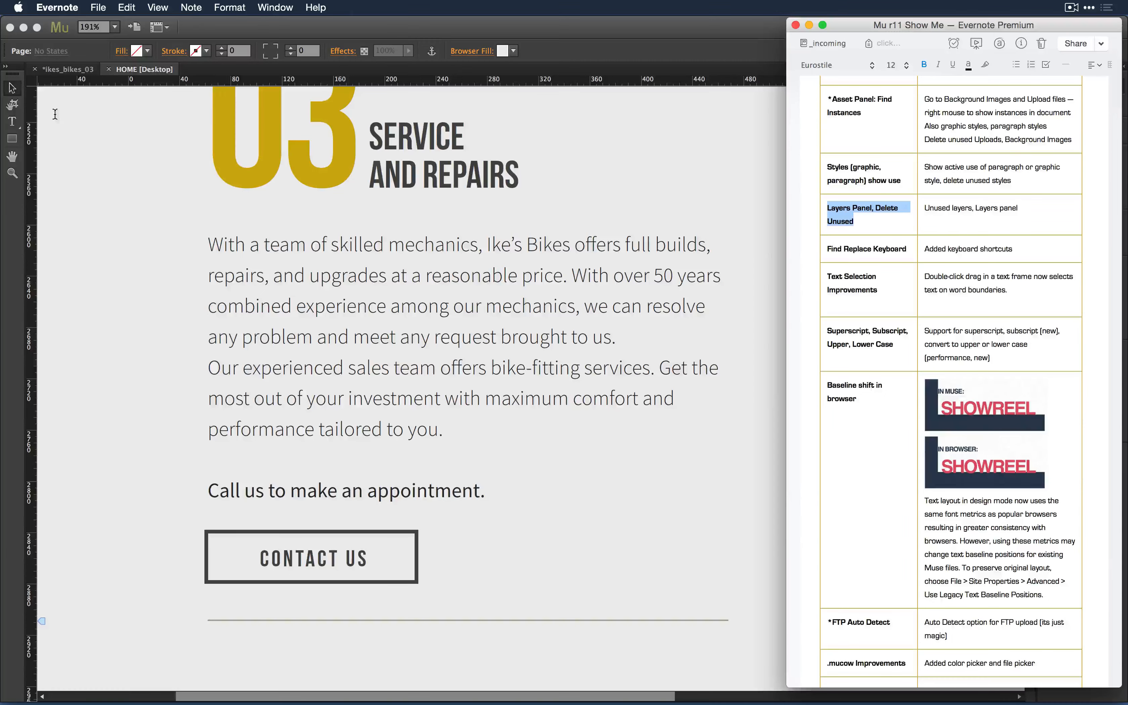
left_click(12, 86)
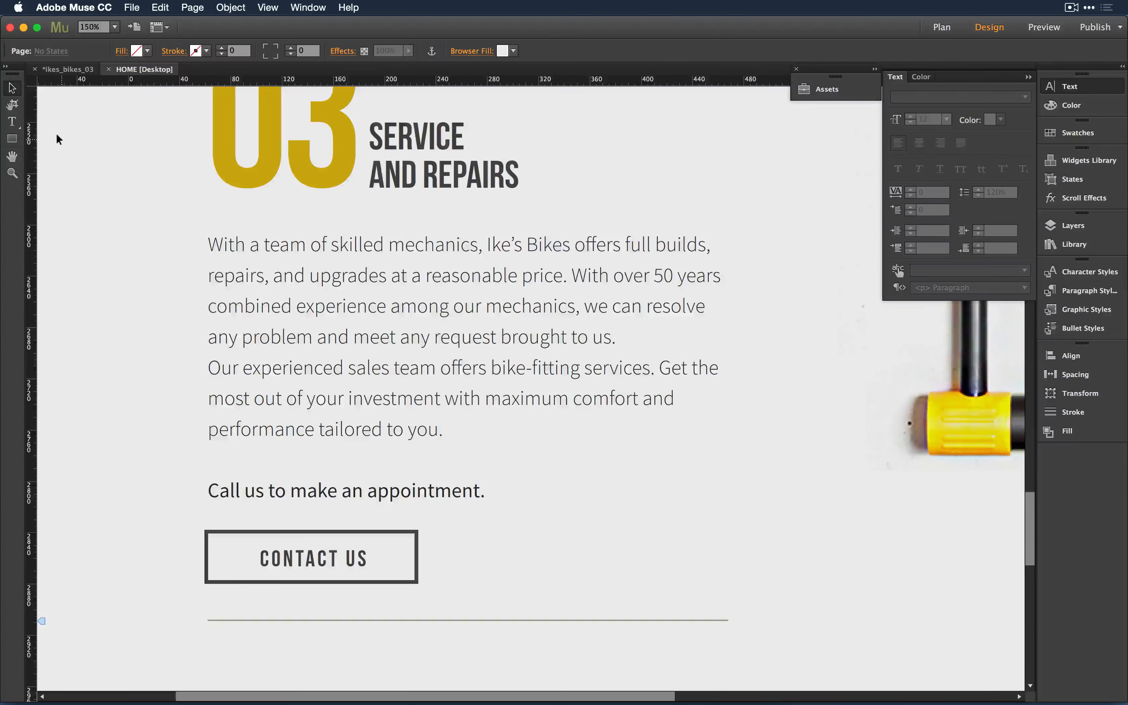
key("super+minus")
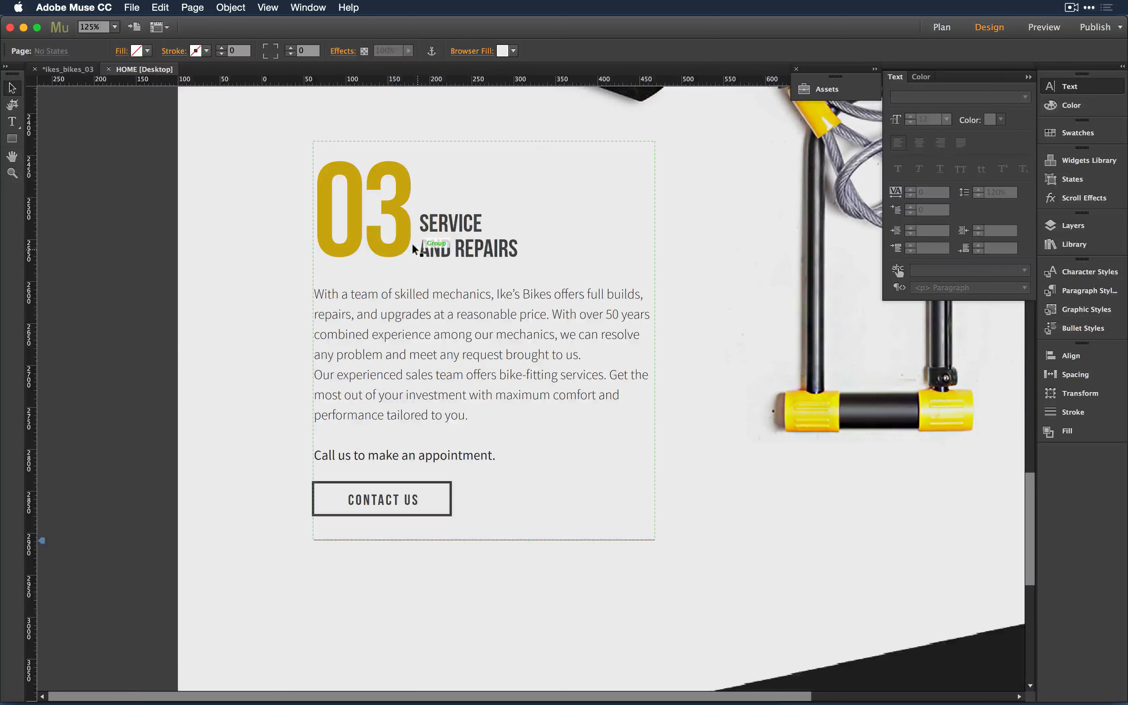
- Scroll up to the wrench images and open the Adobe Muse CC application menu
scroll(221, 313, "up", 5)
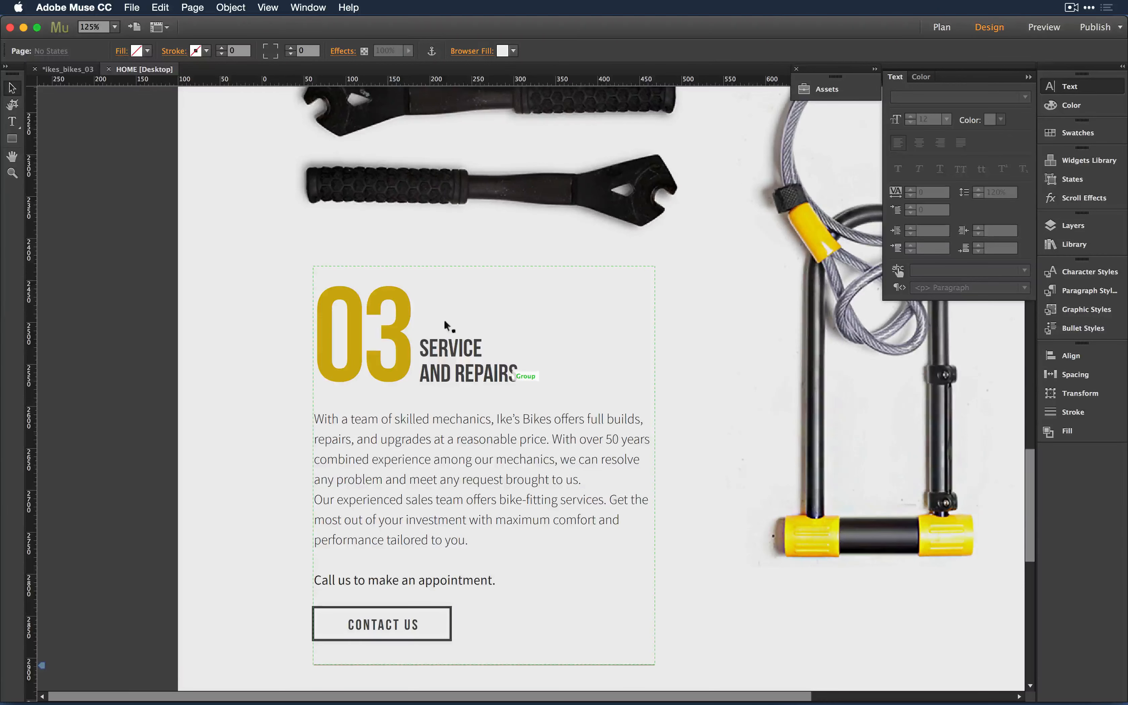
left_click(92, 6)
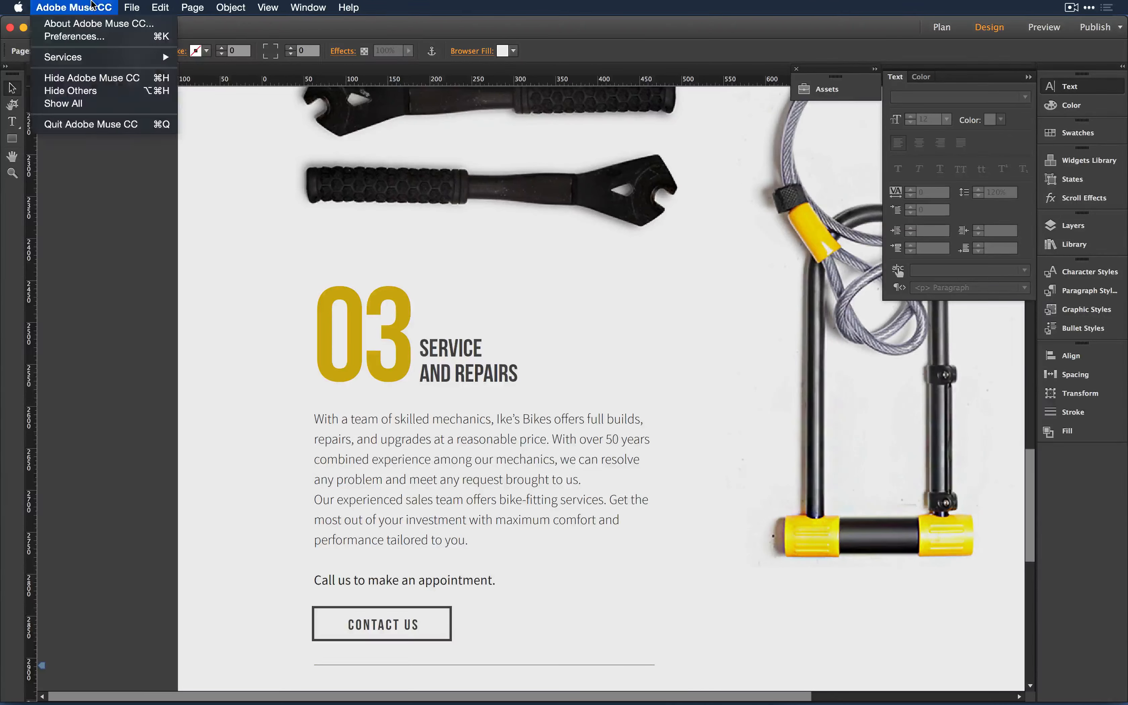
- Review Preferences and the Advanced Site Properties, cancelling both unchanged, then switch to Evernote
left_click(91, 40)
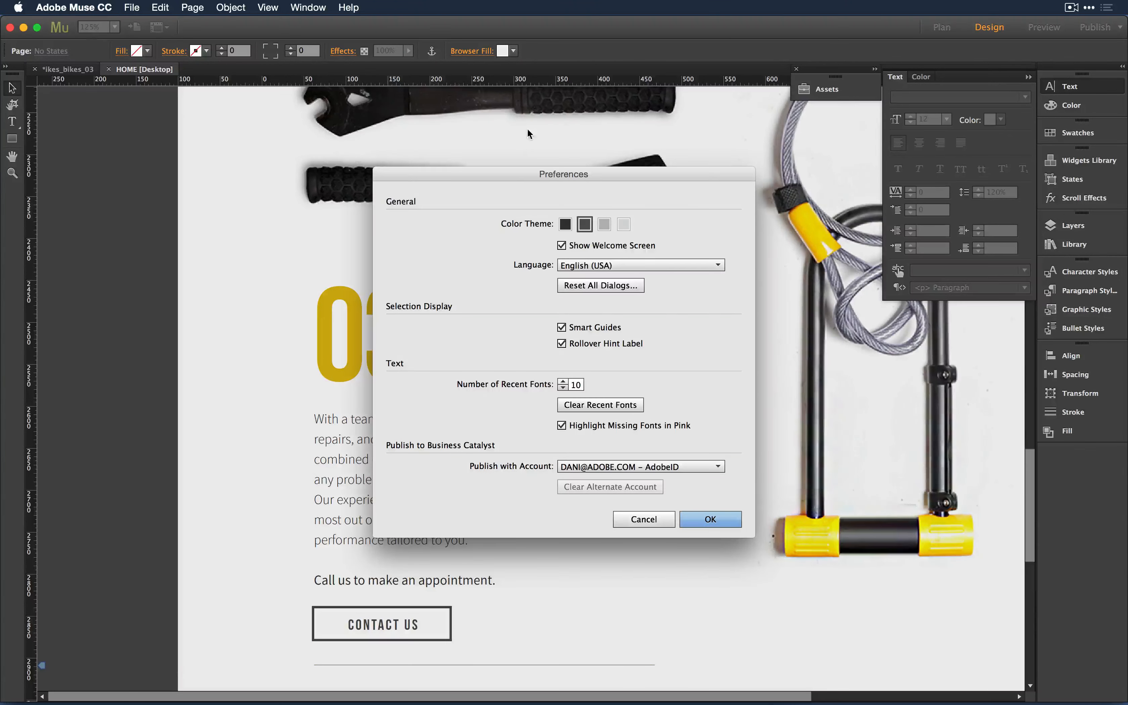
left_click(654, 521)
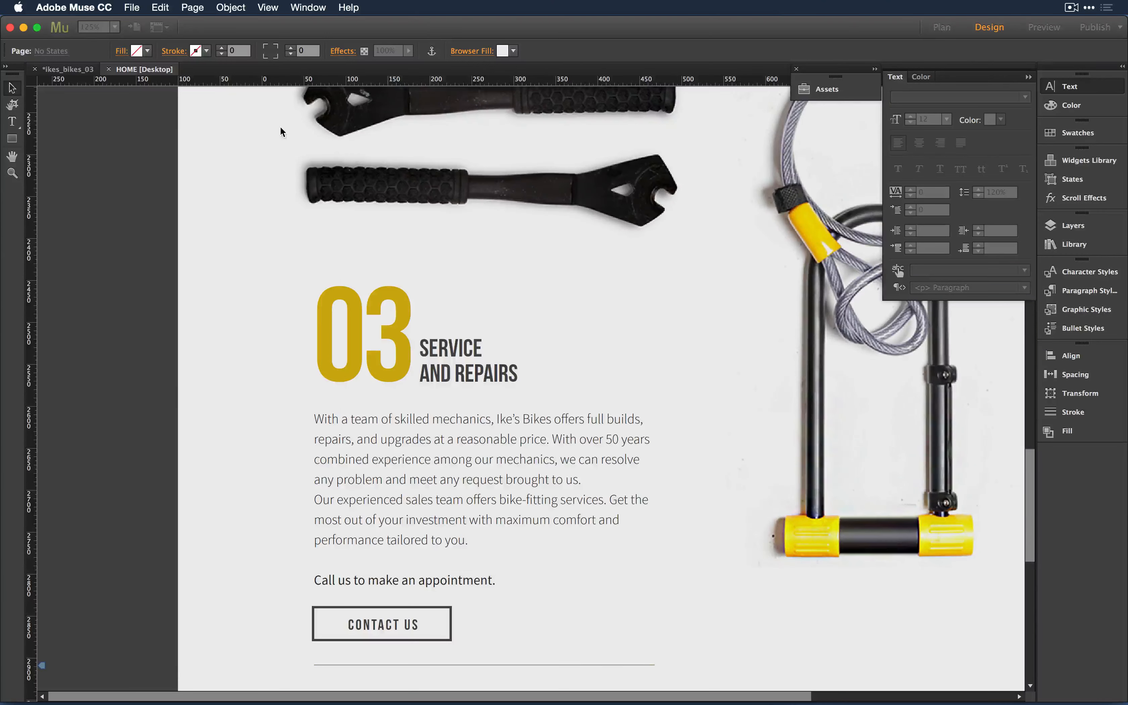
left_click(132, 7)
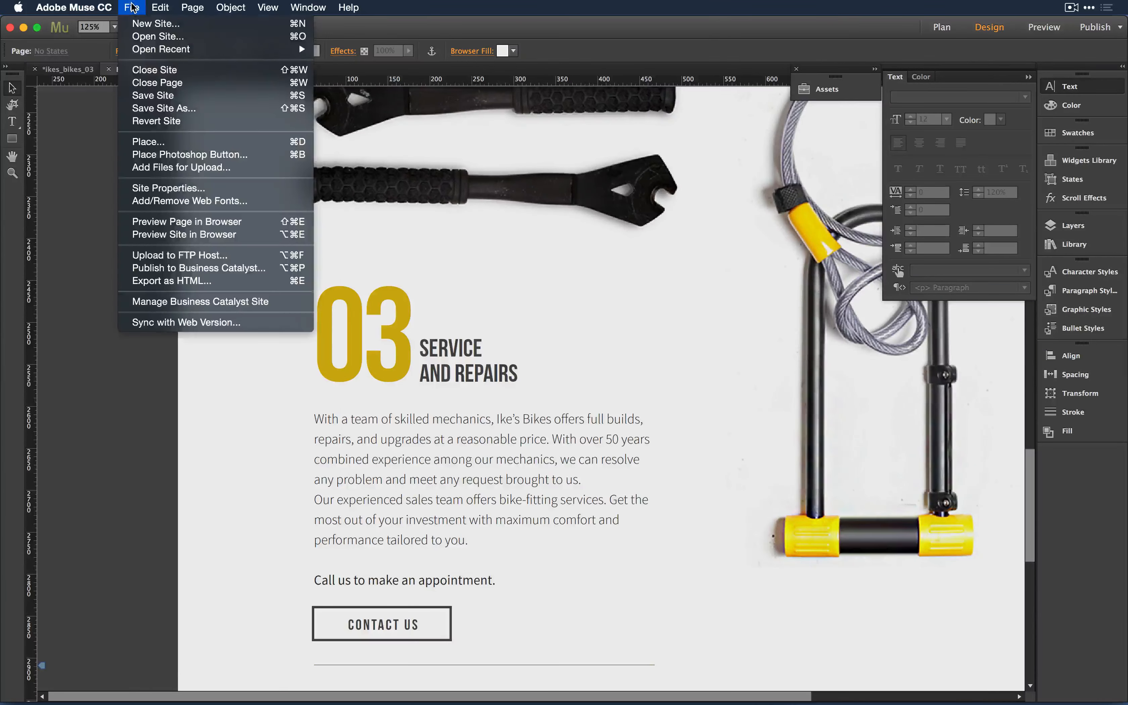
left_click(205, 188)
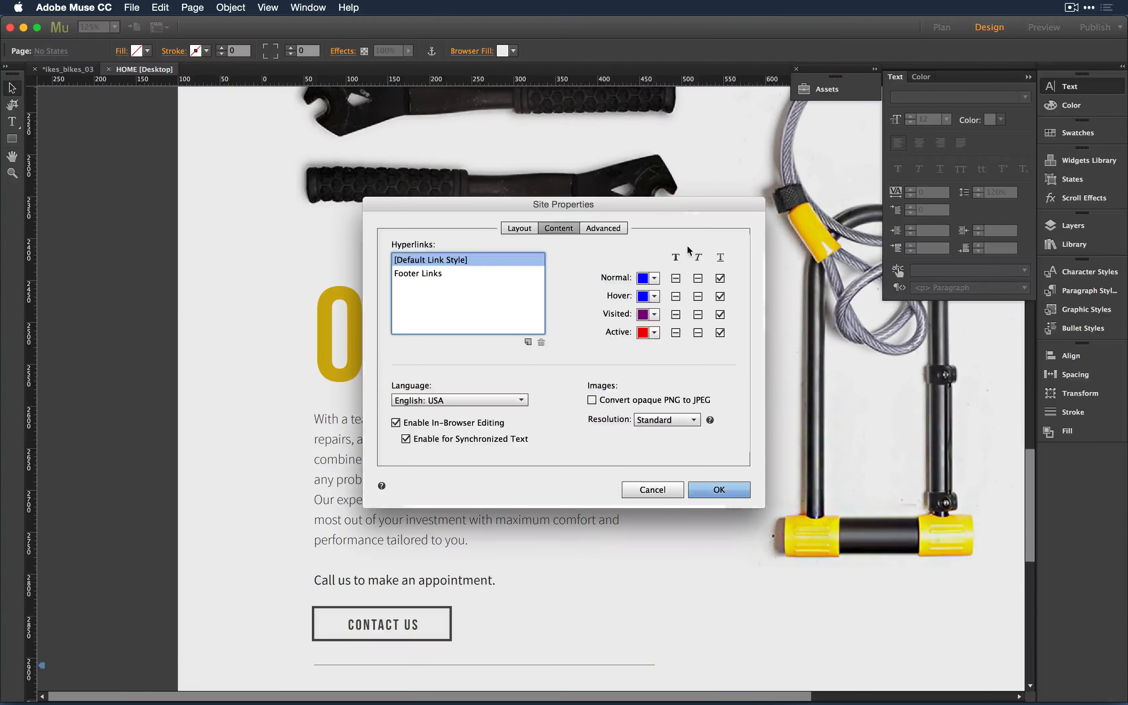
left_click(606, 229)
mouse_move(421, 303)
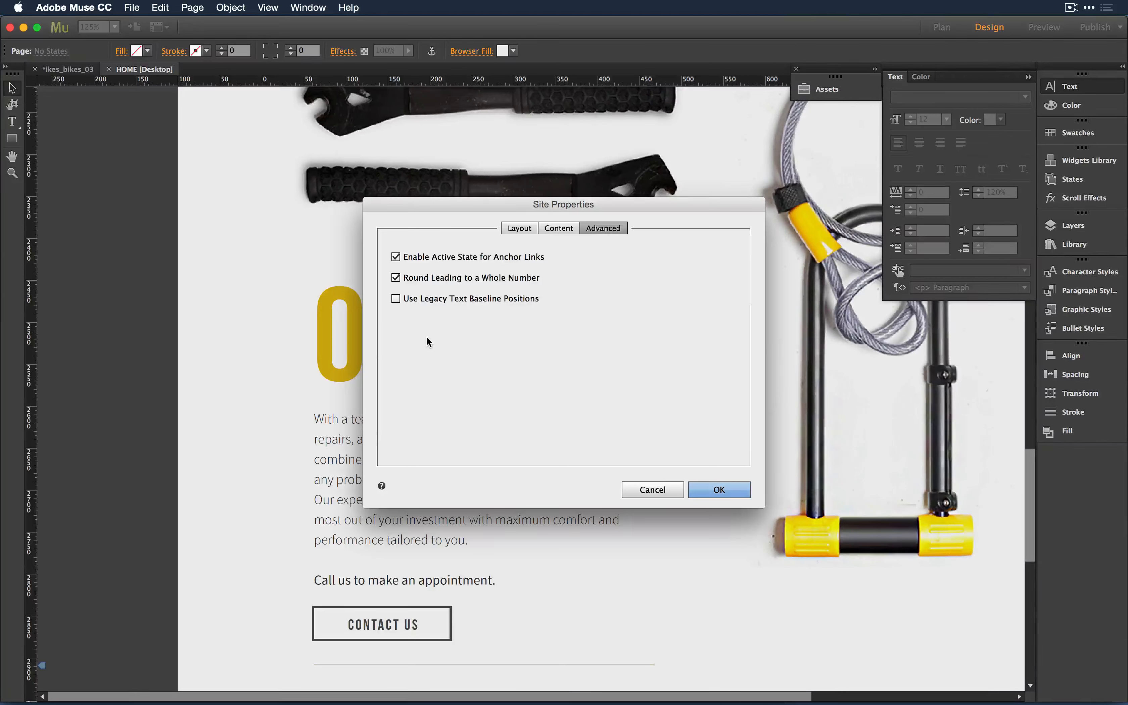
left_click(657, 493)
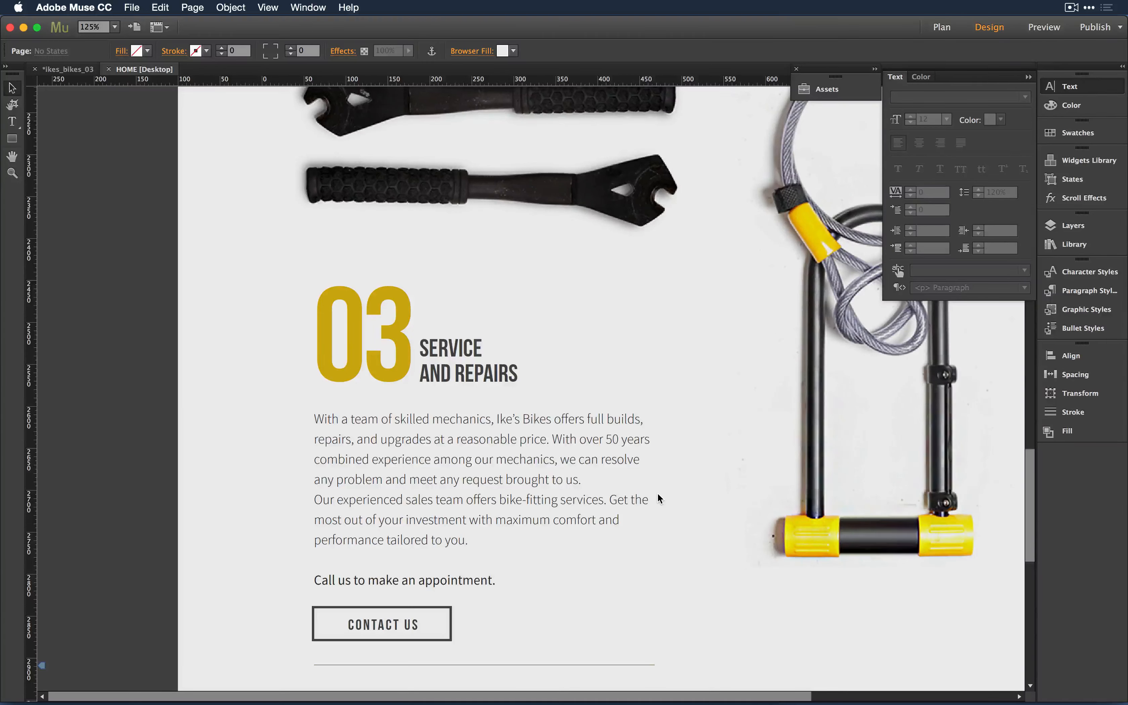
key("super+Tab")
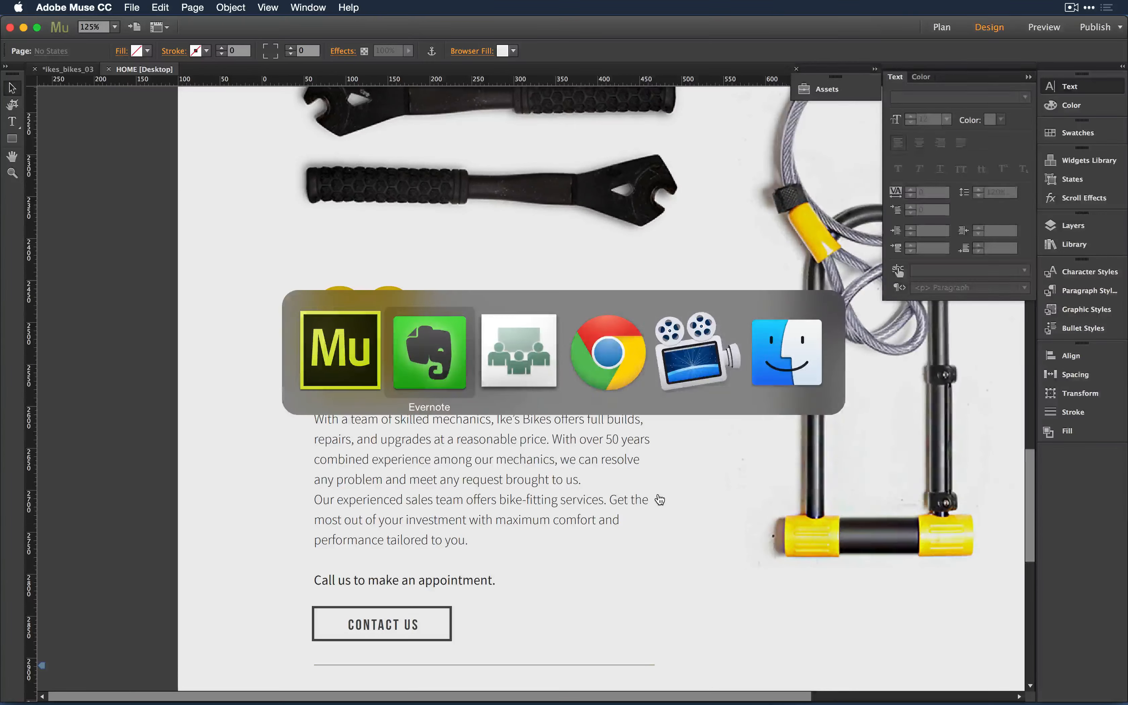
scroll(1041, 423, "down", 5)
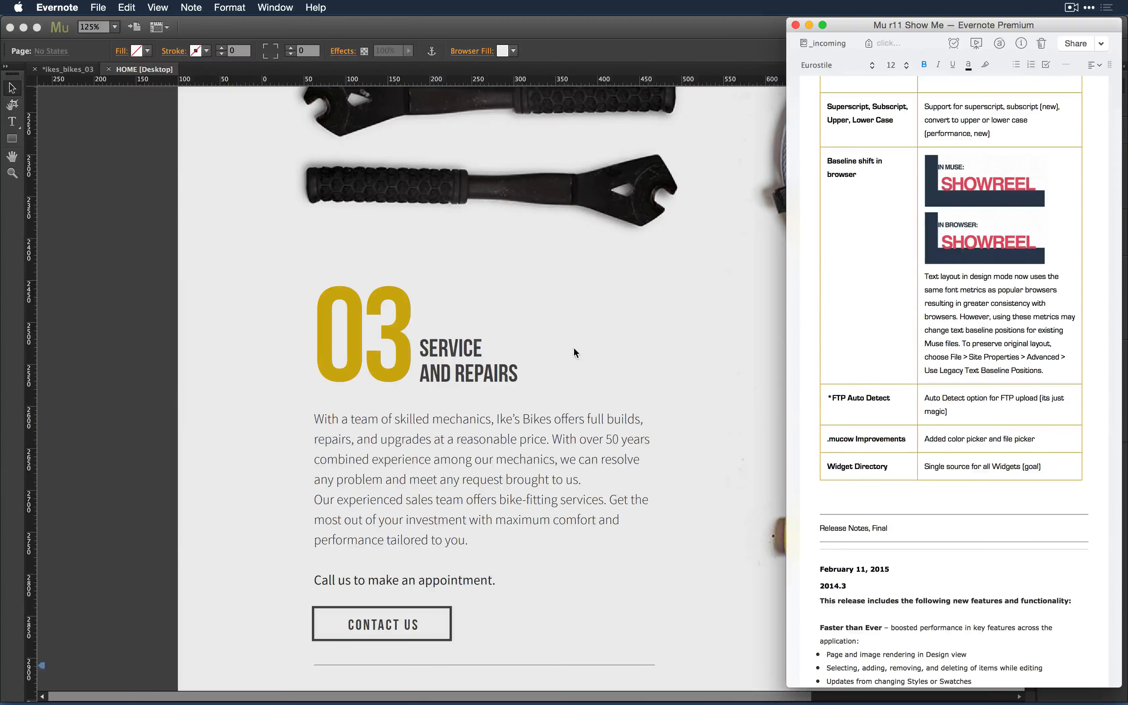
left_click(256, 394)
- Zoom out to the page top and show the Publish destinations: FTP Host, Business Catalyst, Export as HTML
key("super+minus")
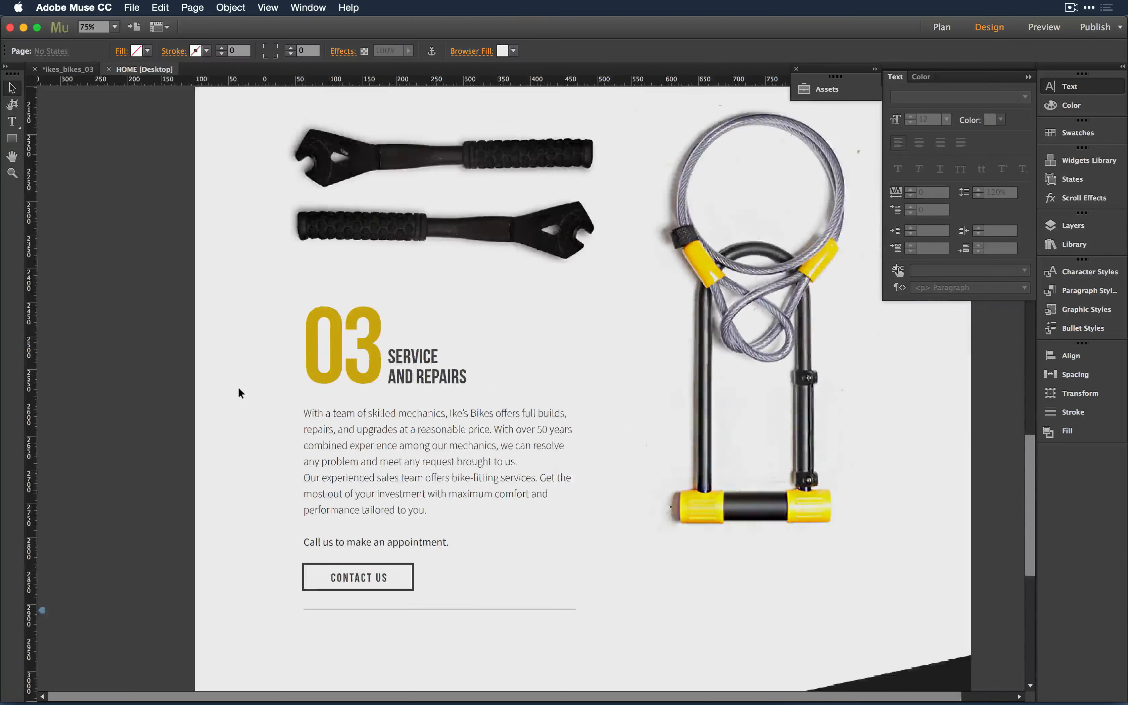
key("super+minus")
scroll(477, 451, "up", 10)
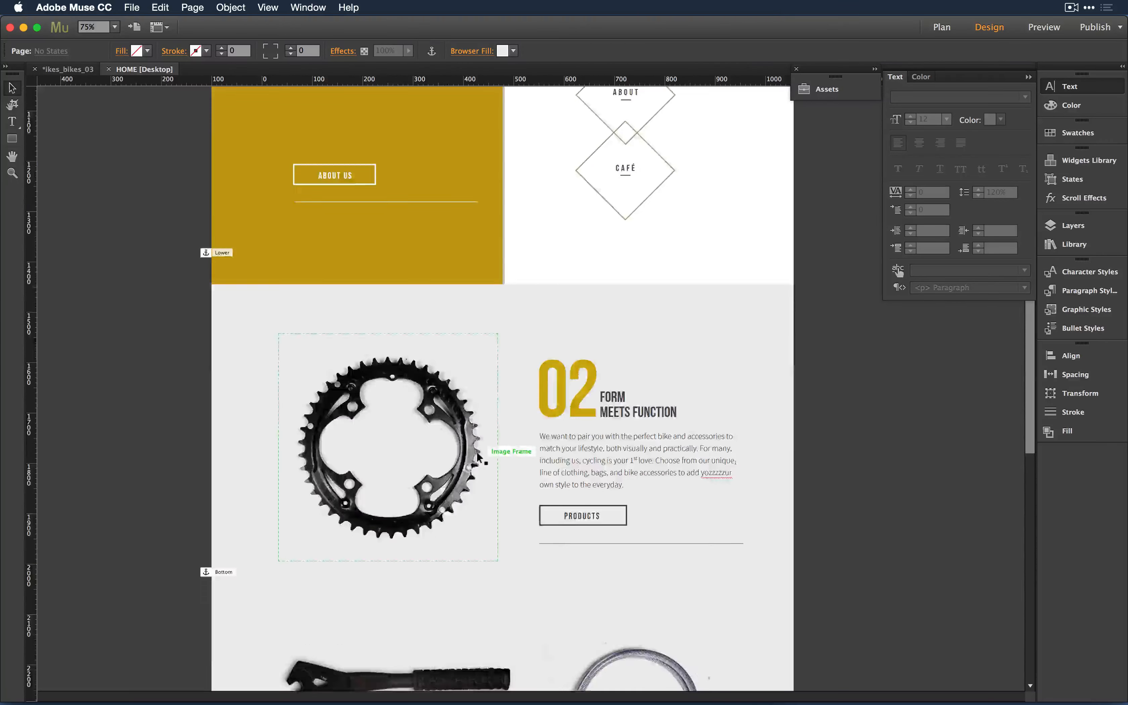
scroll(477, 452, "up", 10)
right_click(517, 531)
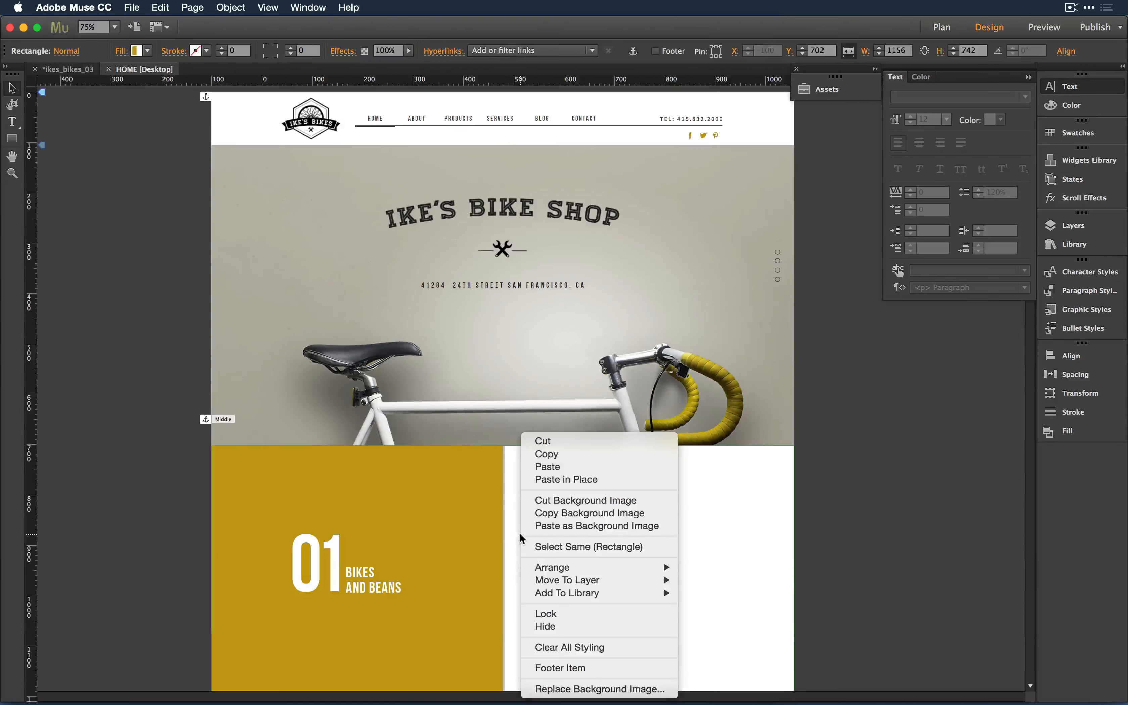
left_click(858, 446)
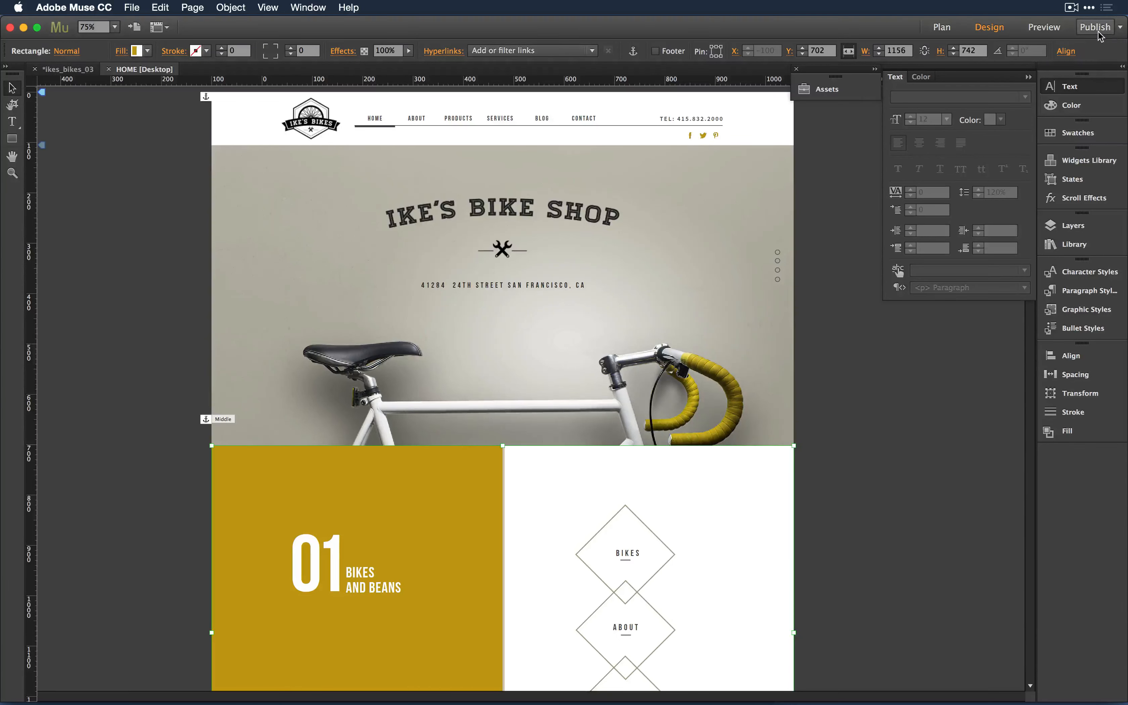
left_click(1119, 30)
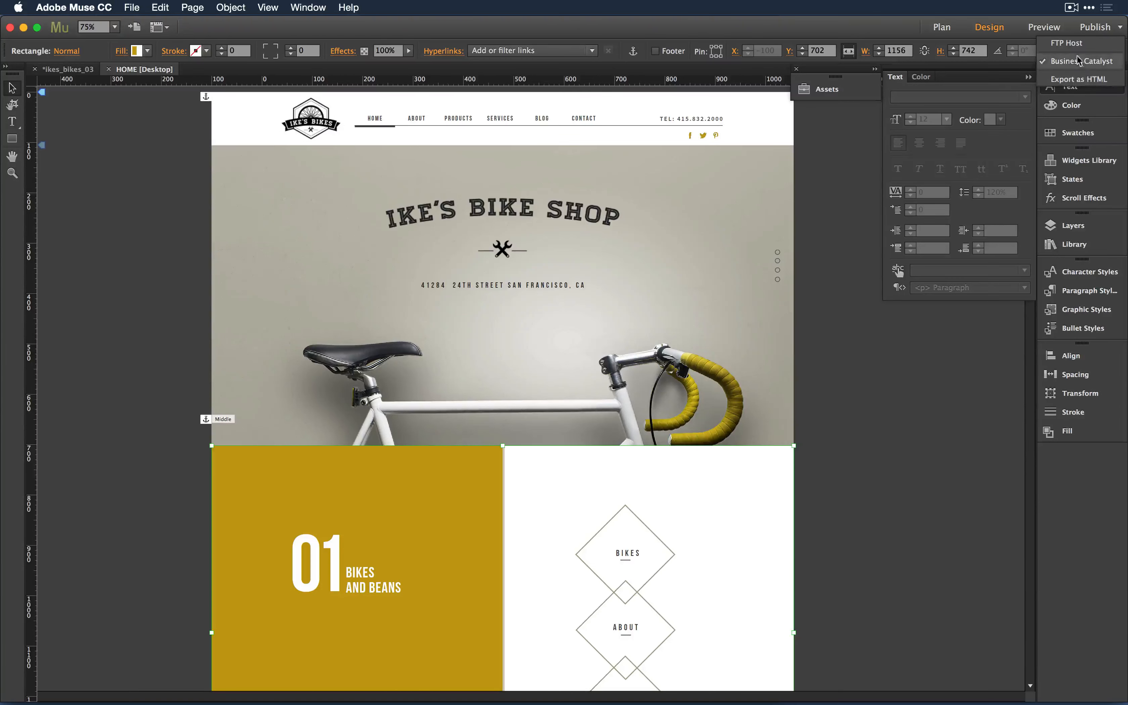
- Bring up the Connect to FTP Server dialog via File > Upload to FTP Host
left_click(1066, 43)
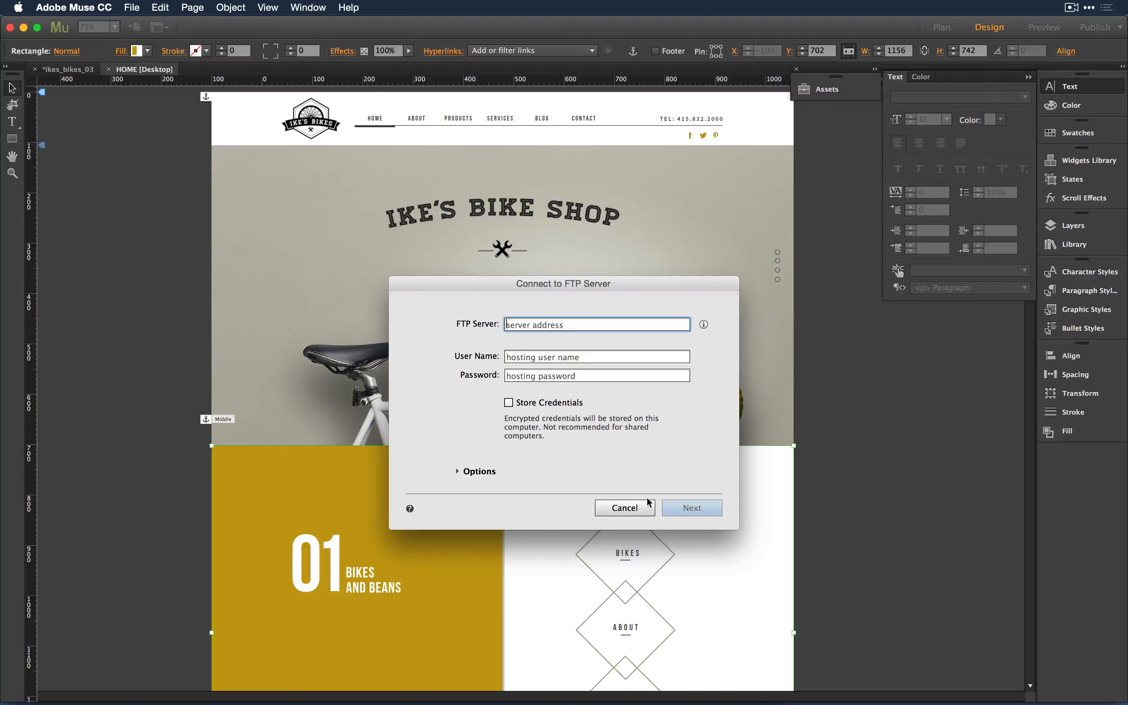
left_click(643, 508)
left_click(132, 8)
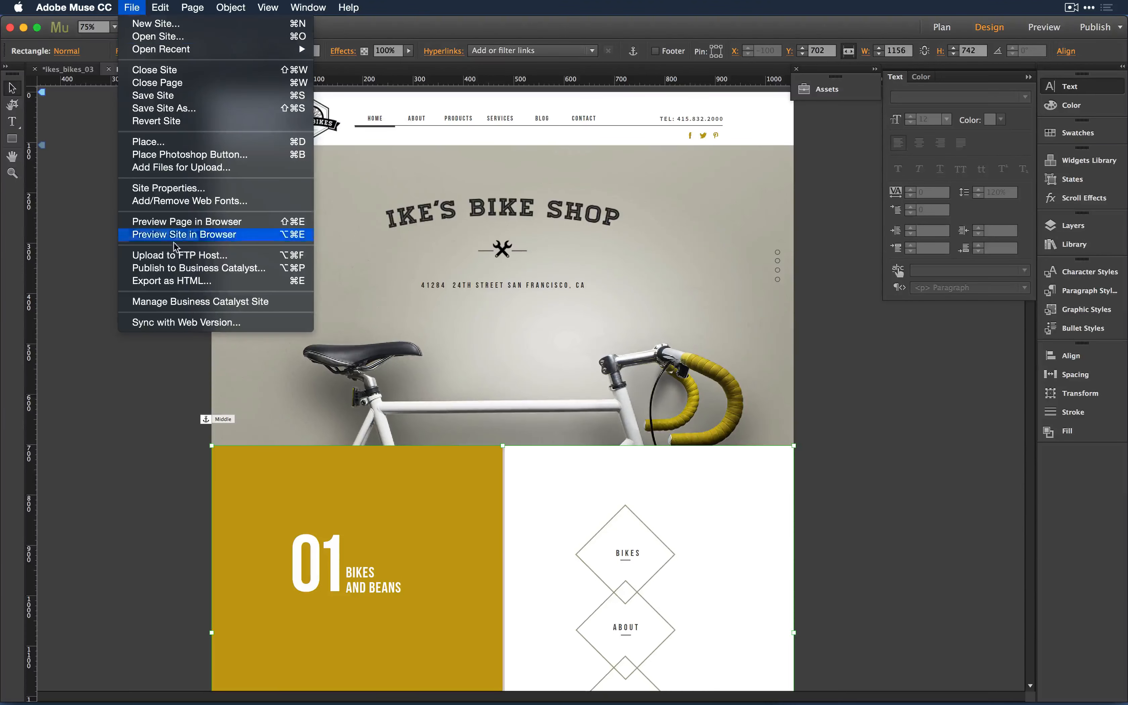
left_click(180, 256)
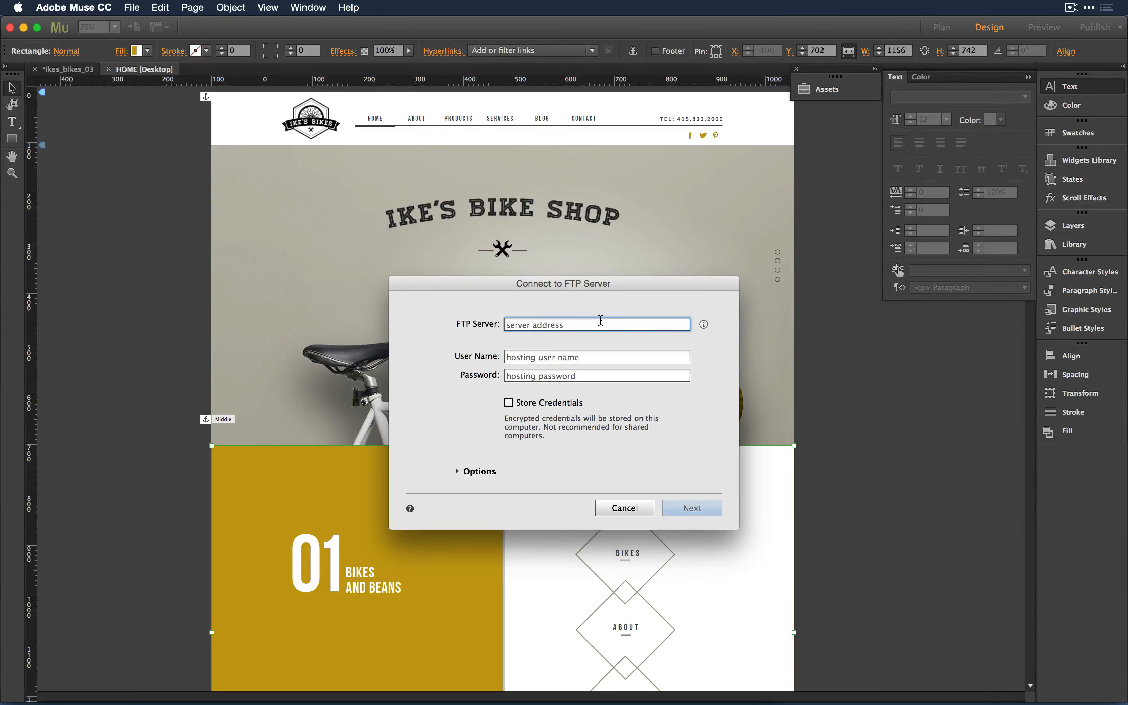
- Enter server ftp.ikesbikeshopsf.com, the hosting account's user name and its password
type("ftp")
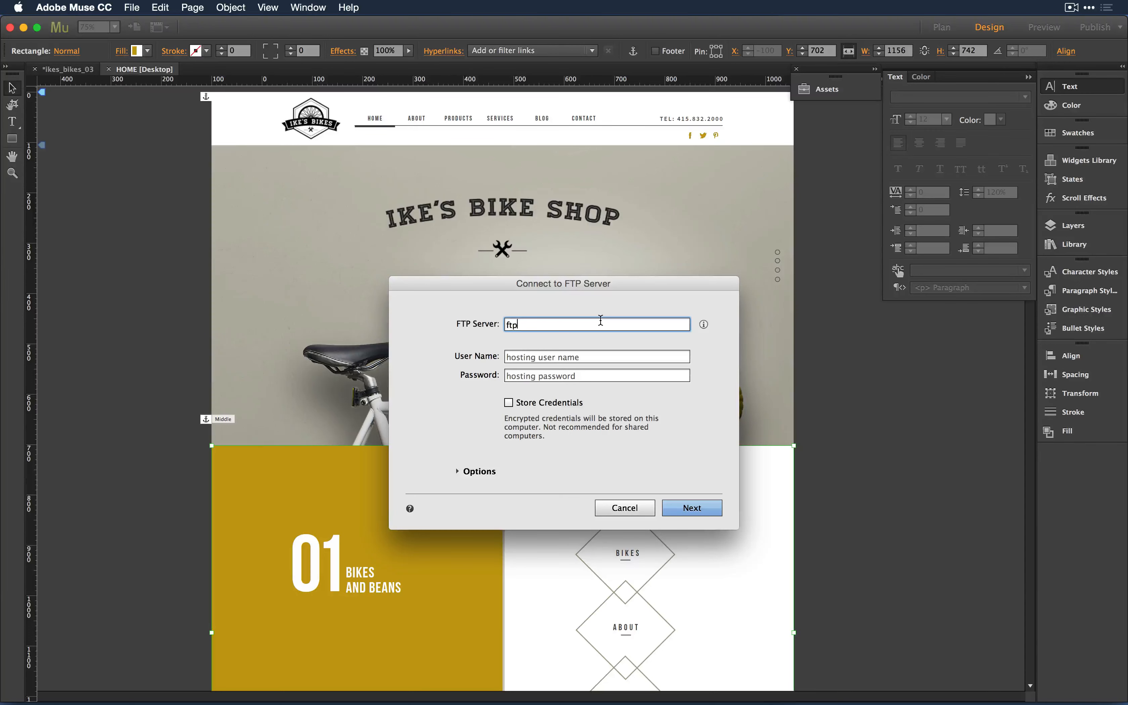
type(".iks")
key("BackSpace")
type("esbikeshopsf.com")
key("Tab")
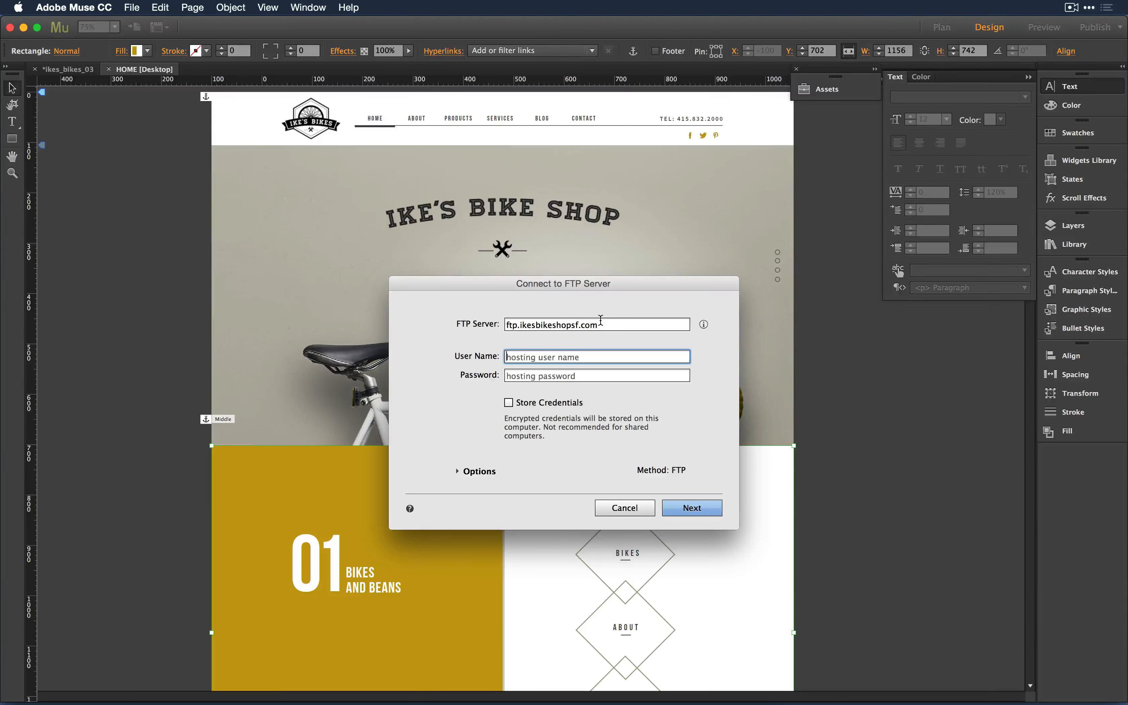
key("Tab")
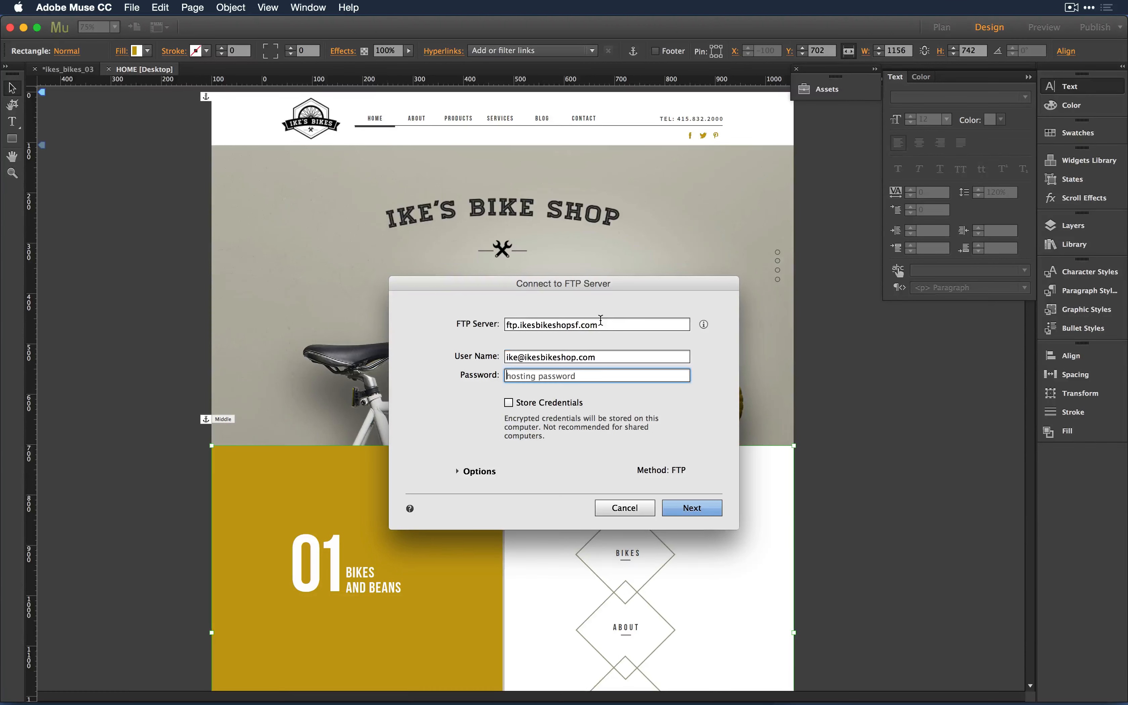
type("*************")
- Set the FTP Method to Auto detect with Extended Passive (EPSV) mode, then cancel without uploading
left_click(457, 472)
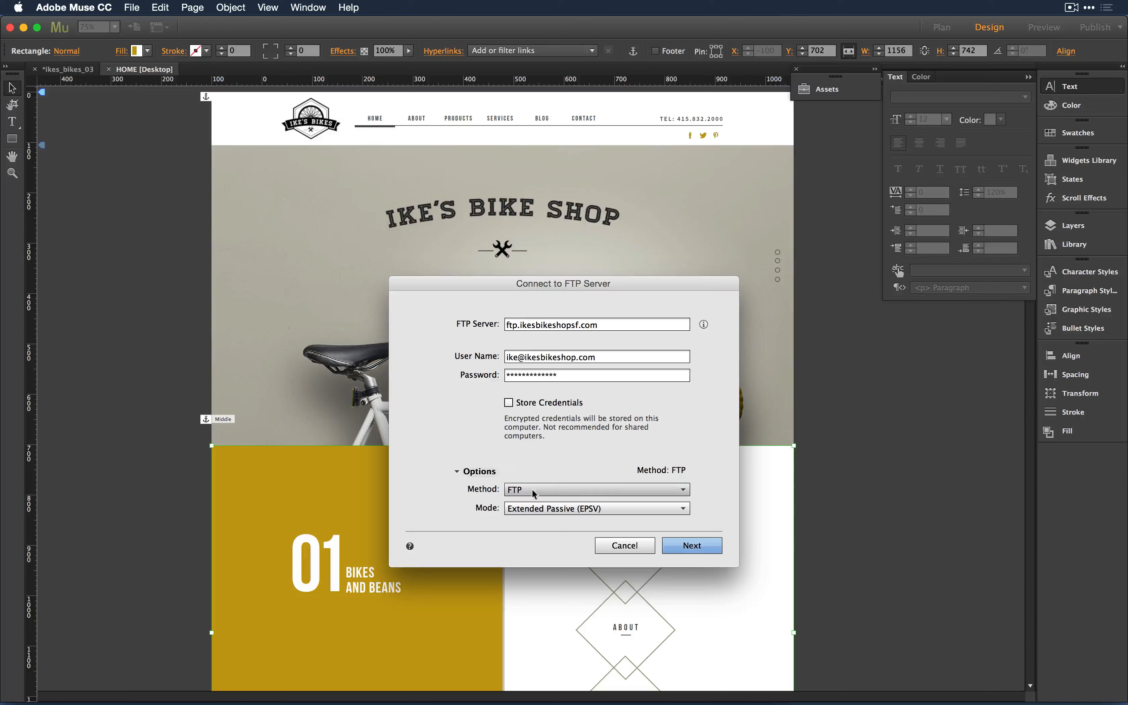
left_click(558, 490)
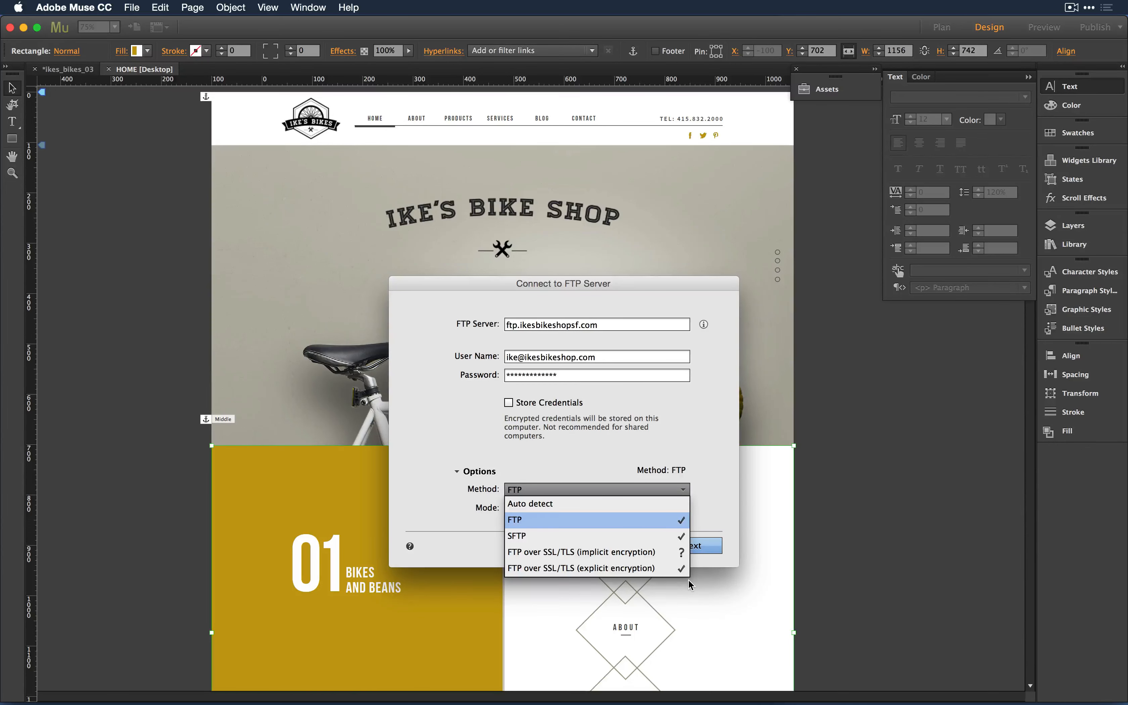
left_click(545, 505)
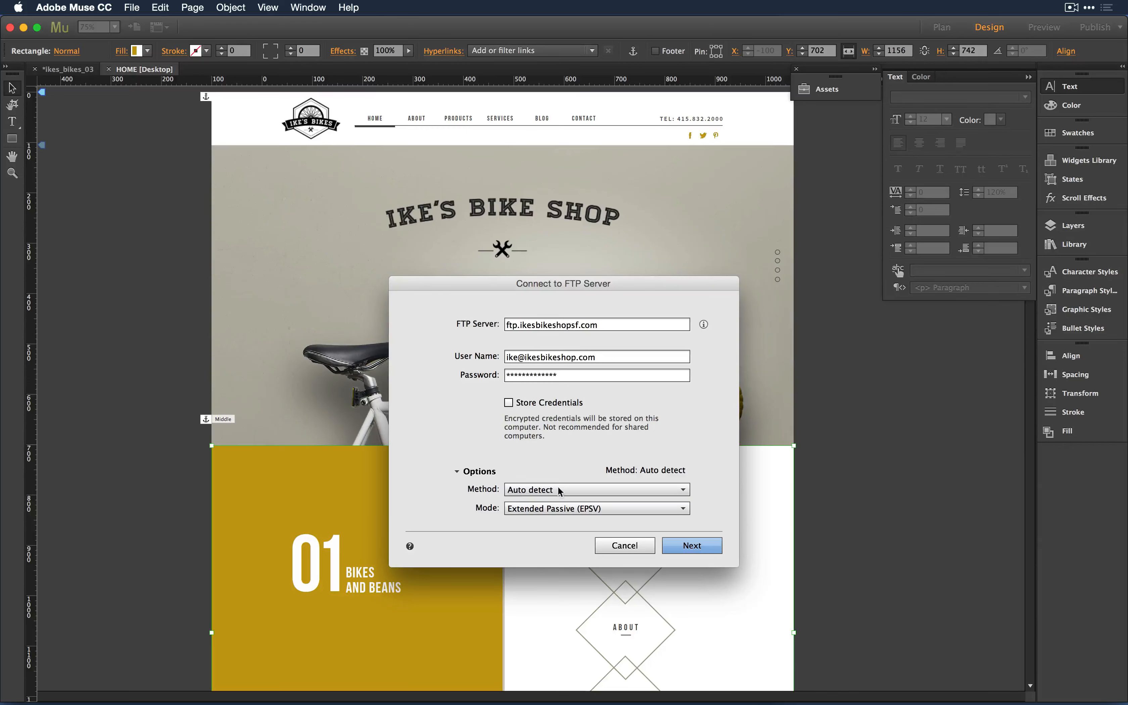
left_click(638, 507)
left_click(616, 495)
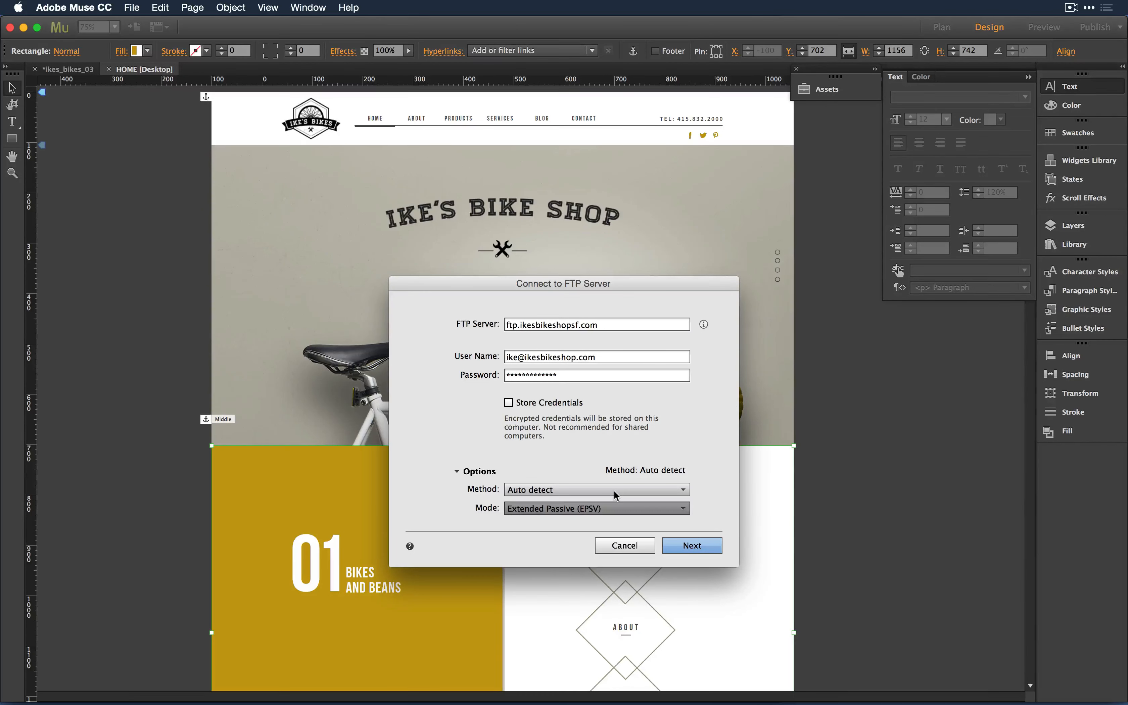
left_click(616, 495)
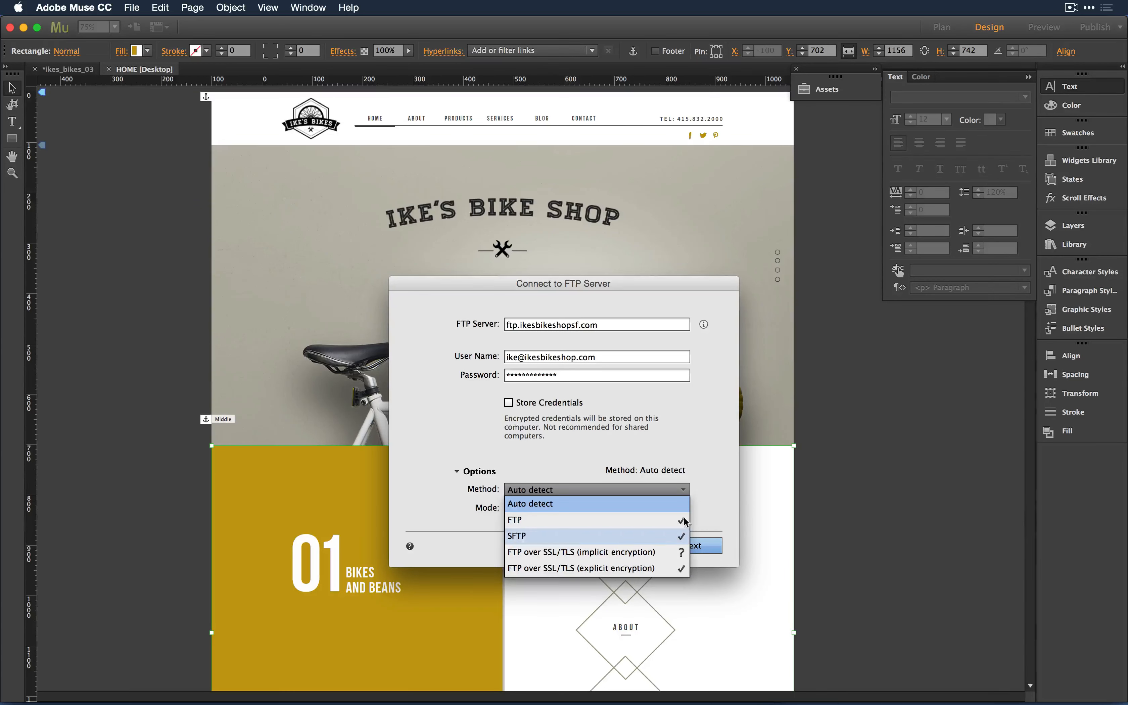
left_click(720, 503)
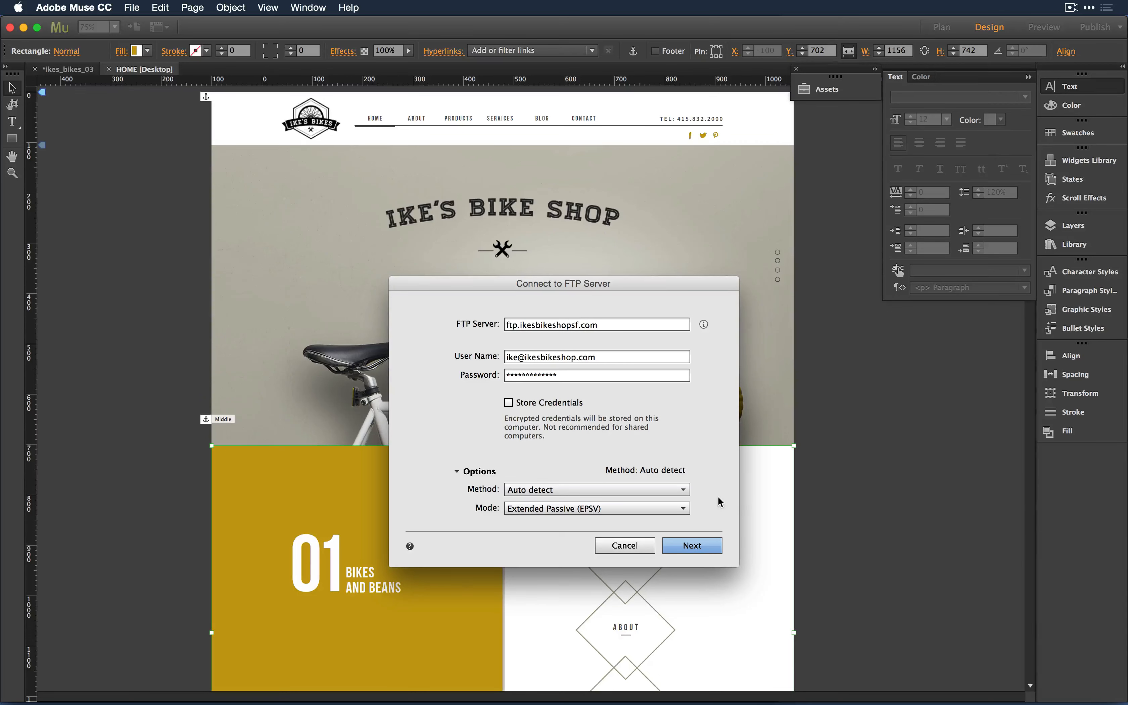
left_click(624, 546)
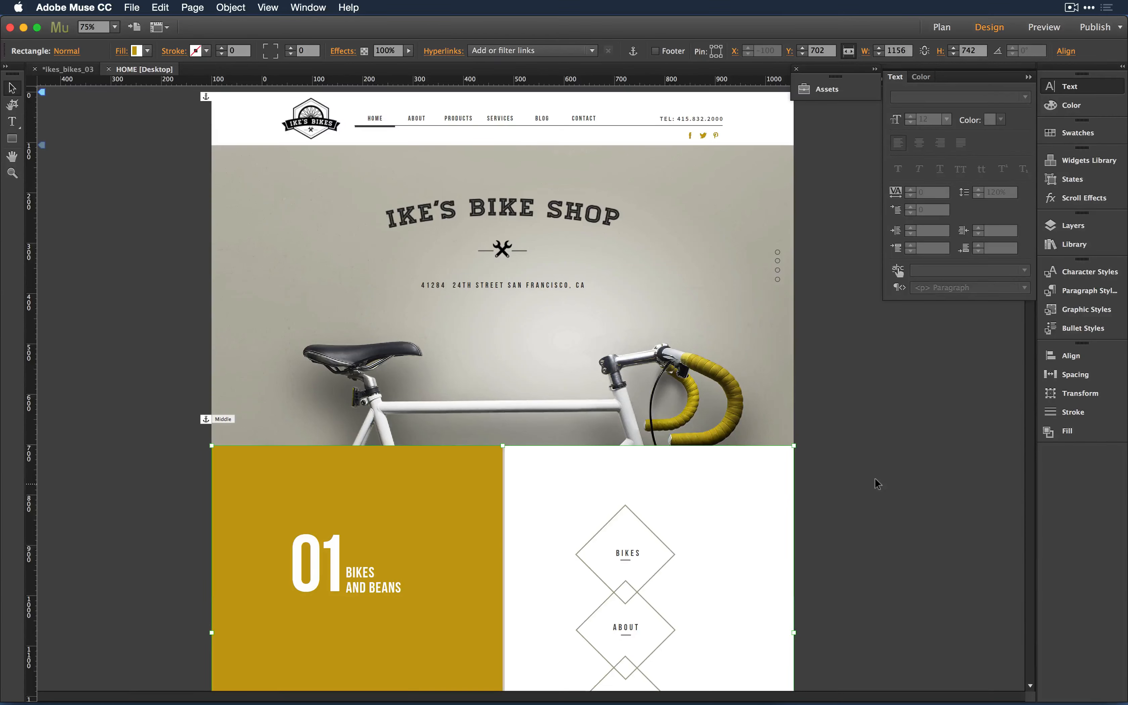
- Select section 03's wrench images, text block and lock image together and delete them
scroll(875, 478, "down", 5)
scroll(875, 478, "down", 20)
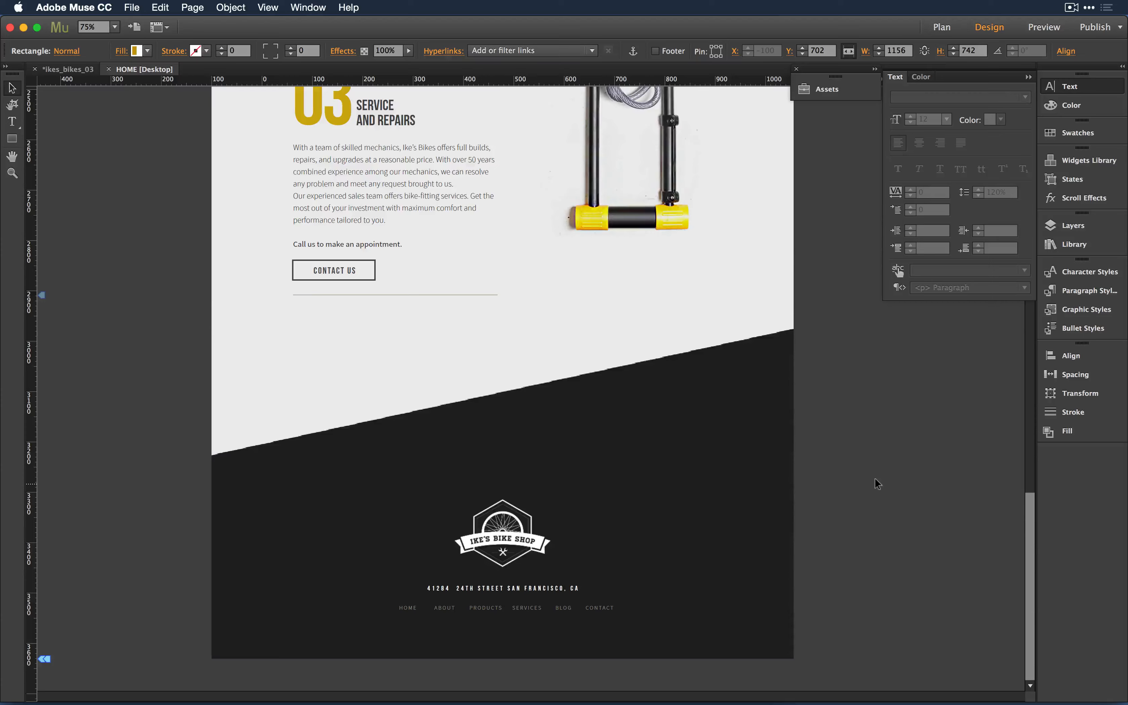
scroll(875, 478, "up", 11)
scroll(874, 478, "down", 3)
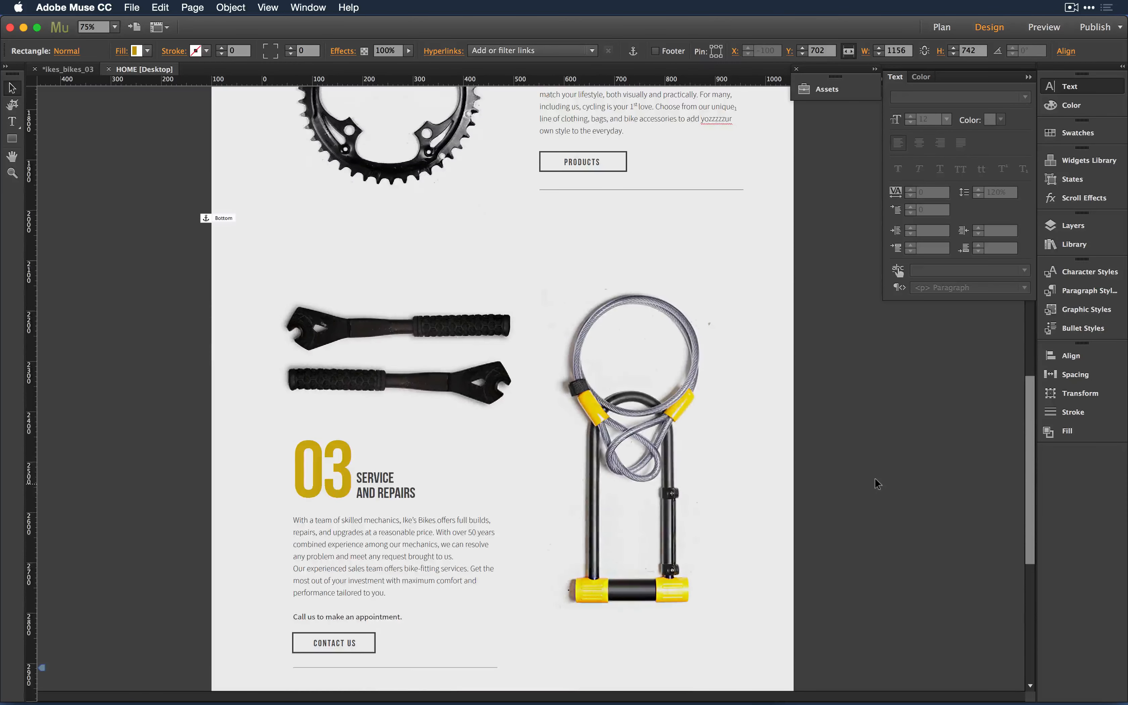
left_click(211, 303)
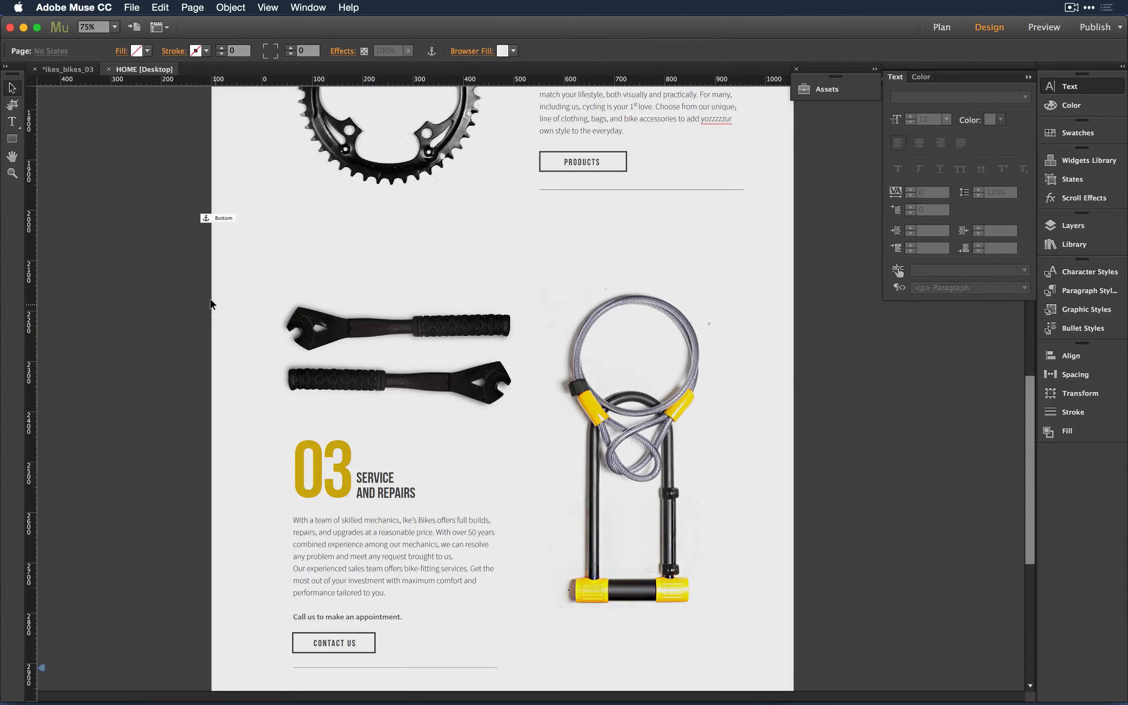
left_click_drag(215, 306, 769, 646)
key("Delete")
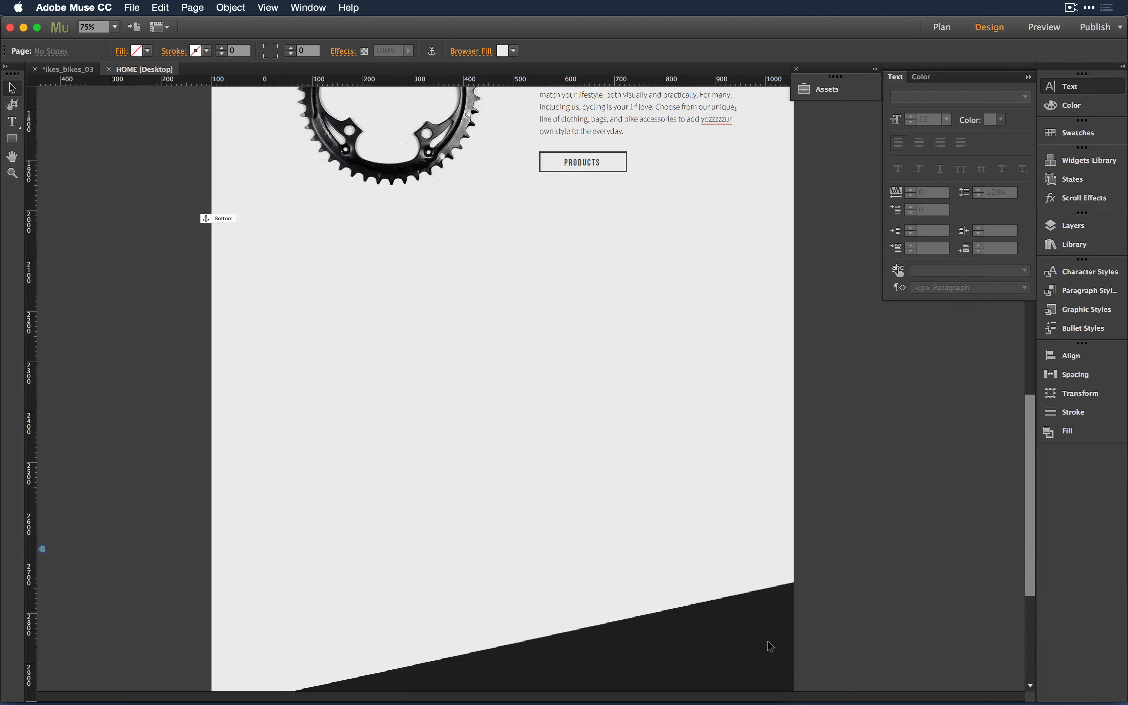
- Drag a QooQee Image Wrapper widget from the Library into the cleared section 03 space
left_click(1071, 161)
left_click(1077, 159)
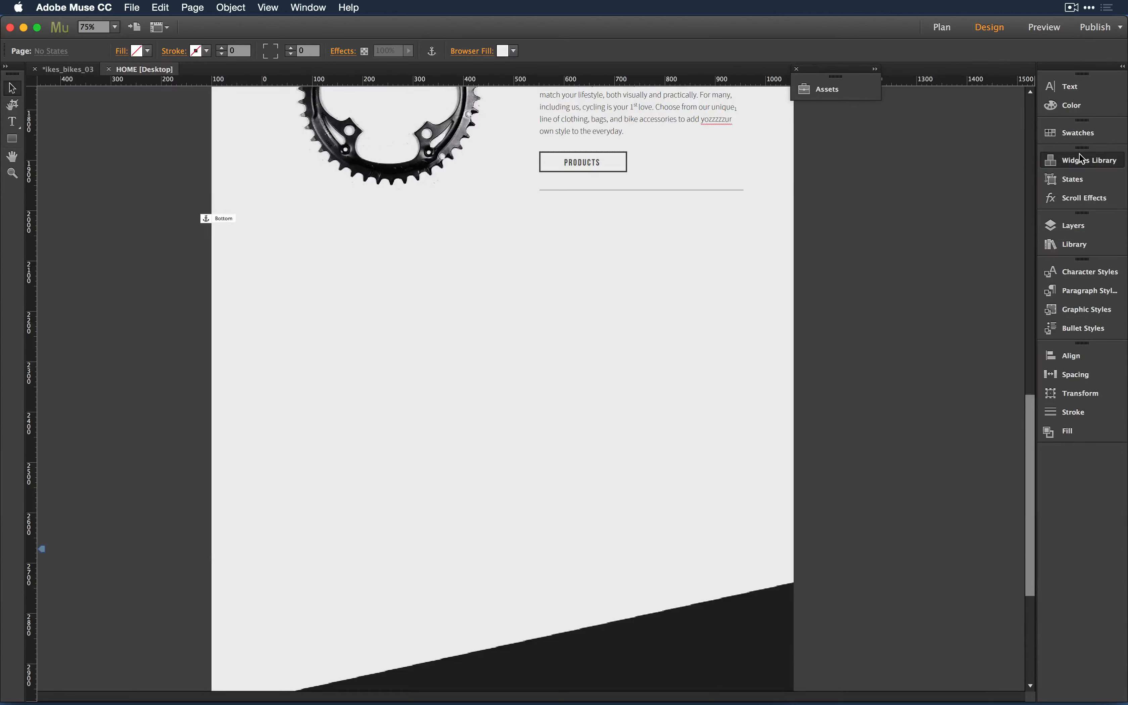
left_click(1081, 159)
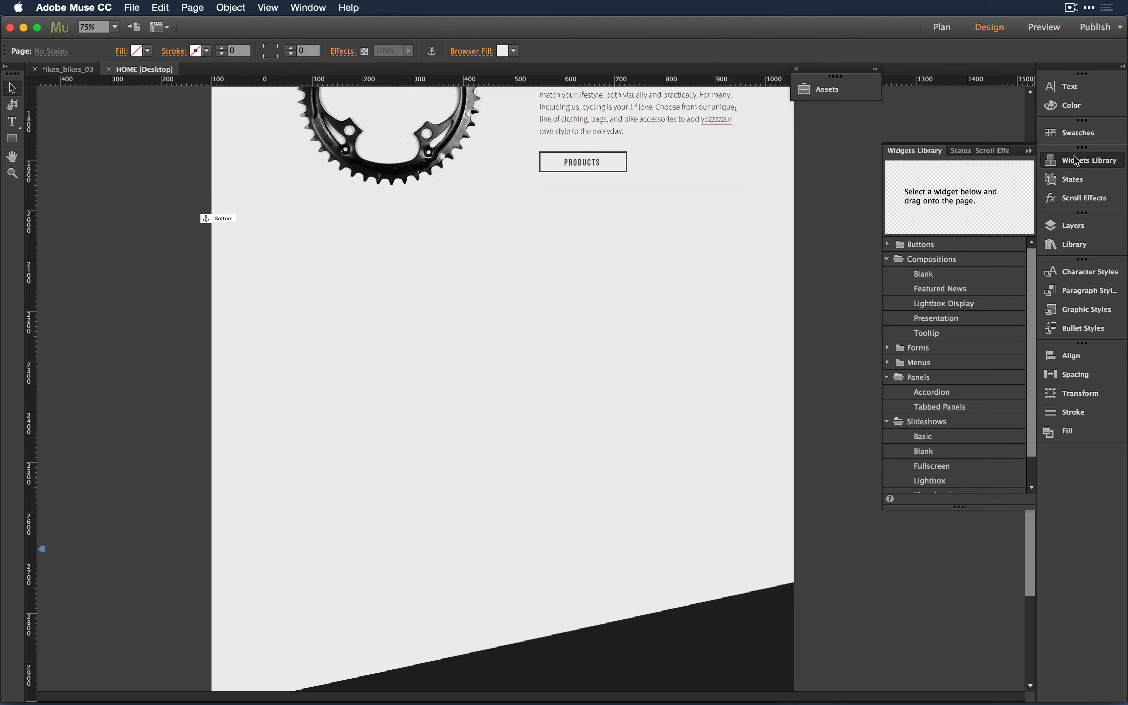
left_click(1077, 246)
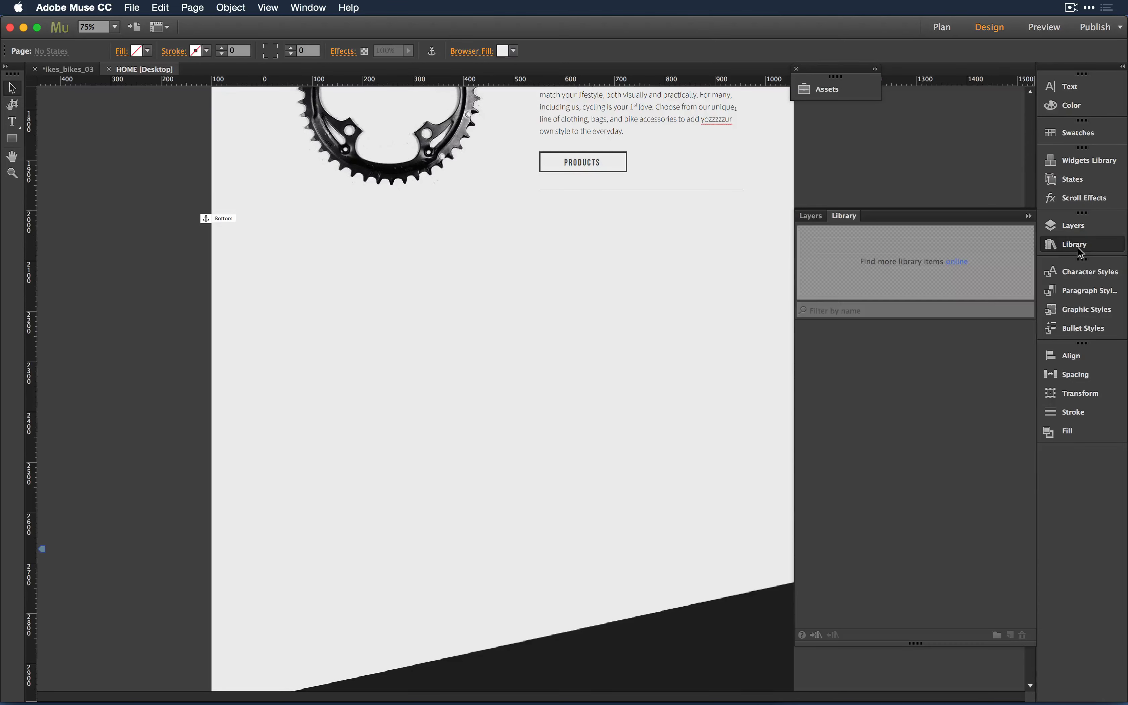
left_click(860, 390)
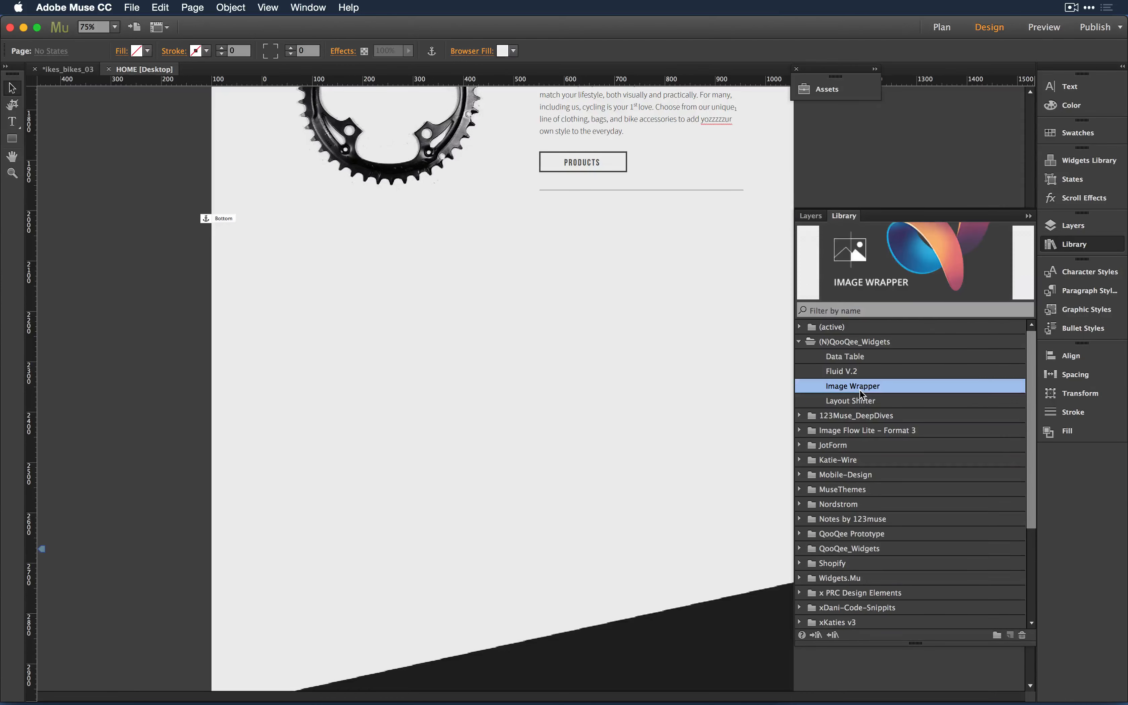
left_click_drag(860, 395, 273, 266)
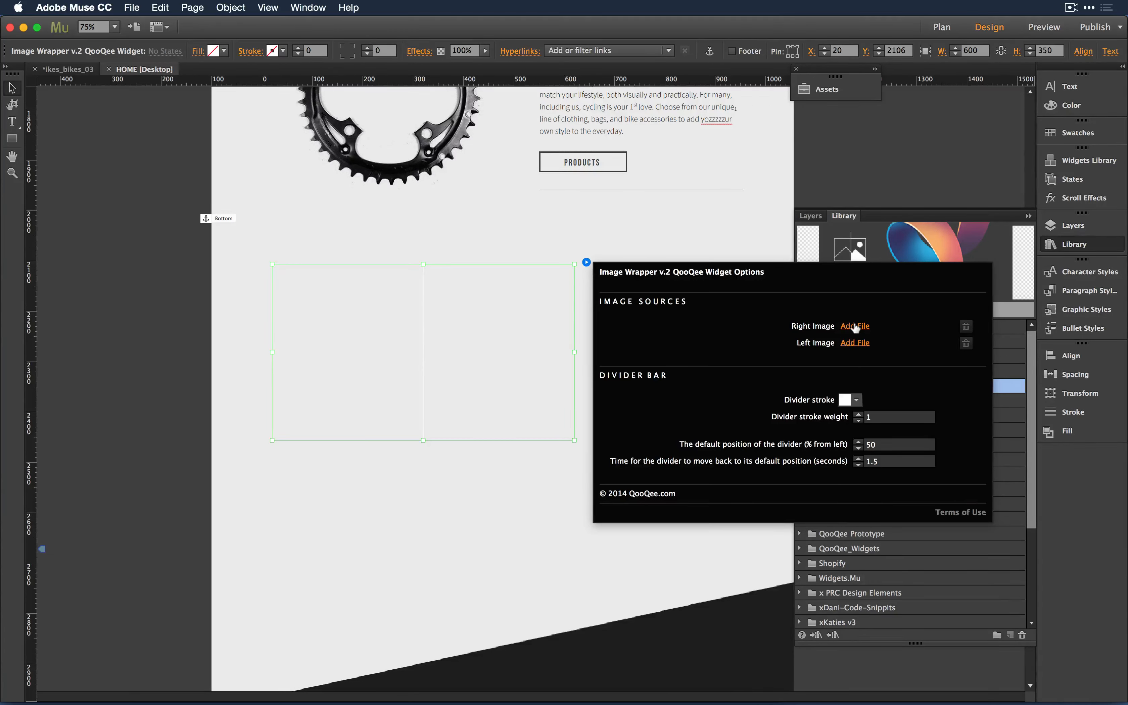
- Assign ~wrench_black.png as the right image and ~wrench_yellow.png as the left image
left_click(140, 7)
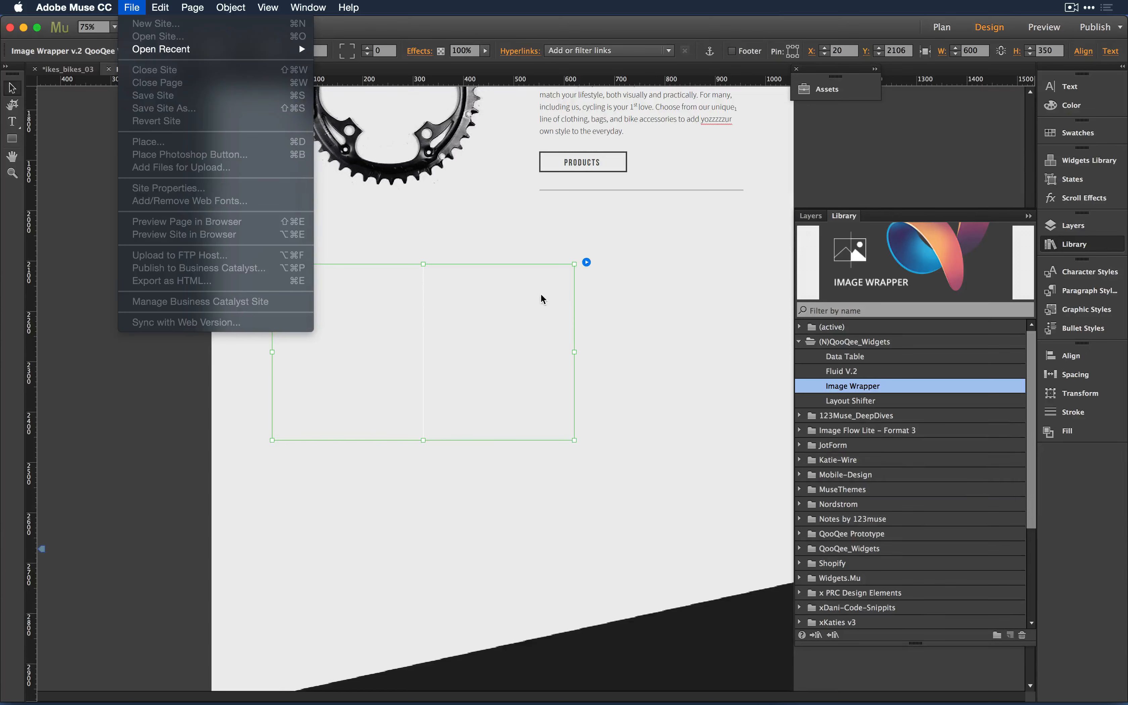
left_click(583, 265)
left_click(585, 262)
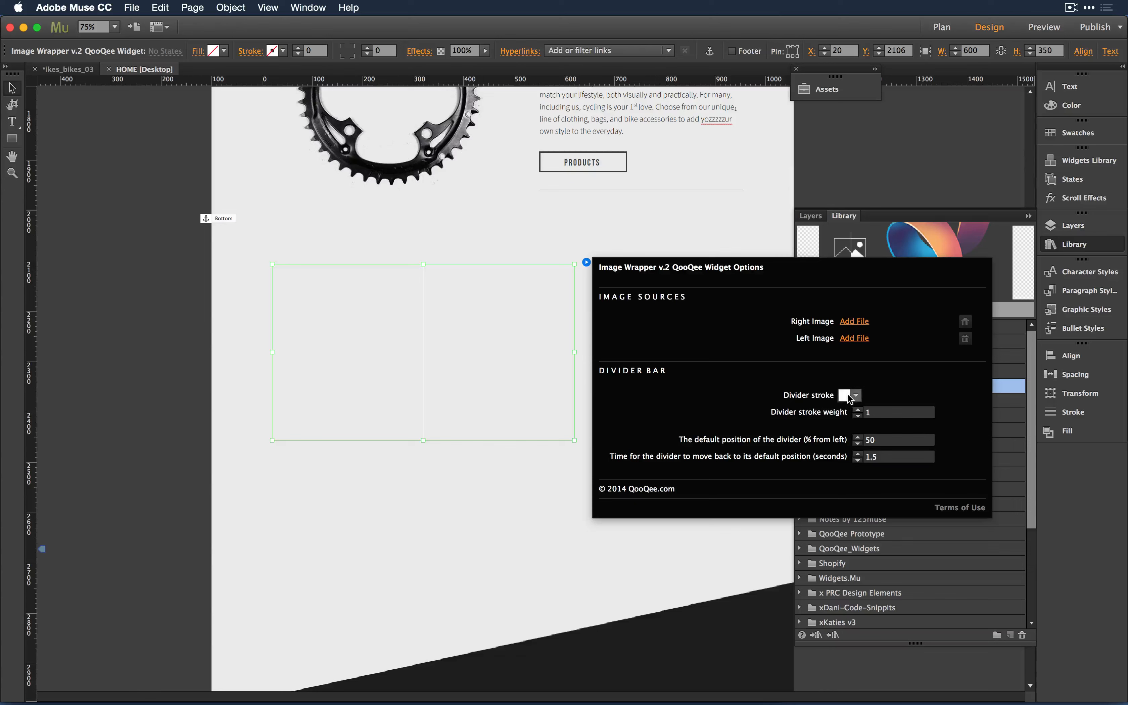
left_click(858, 322)
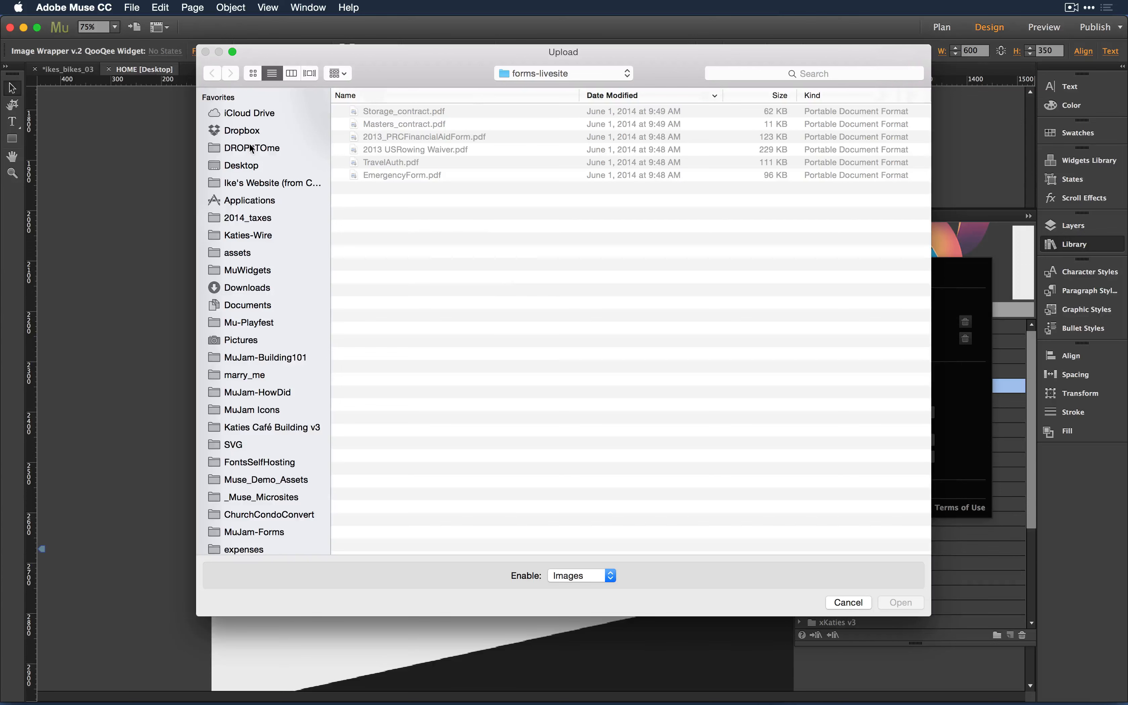
left_click(242, 182)
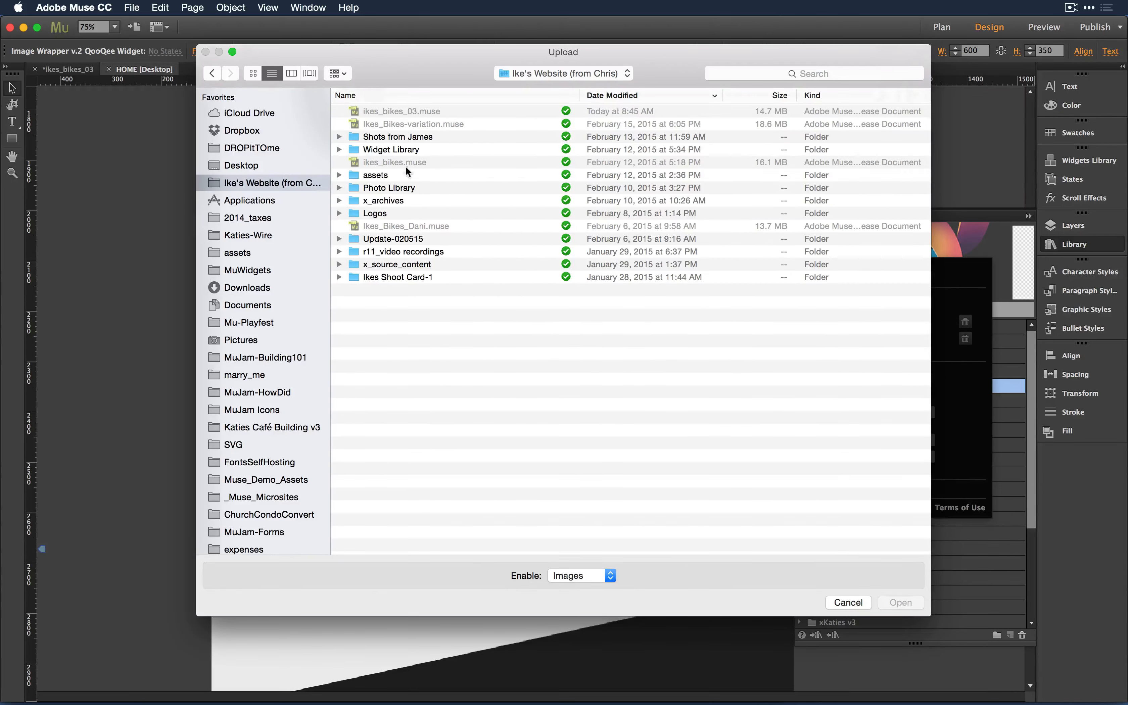
double_click(377, 178)
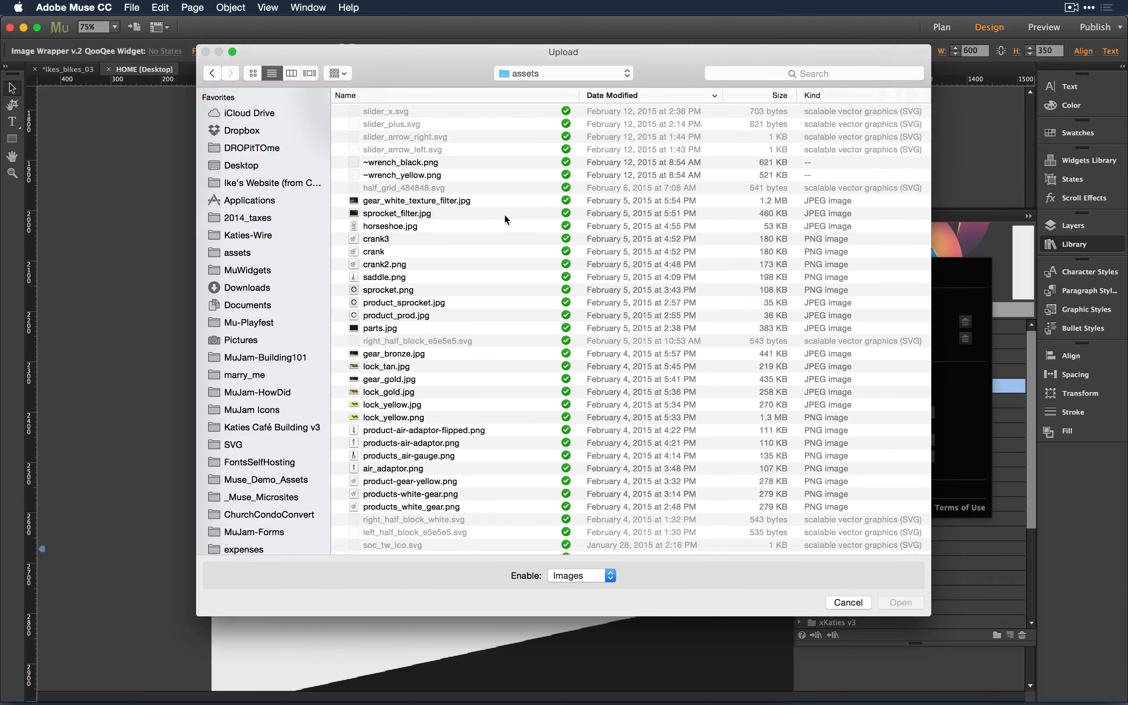
double_click(400, 164)
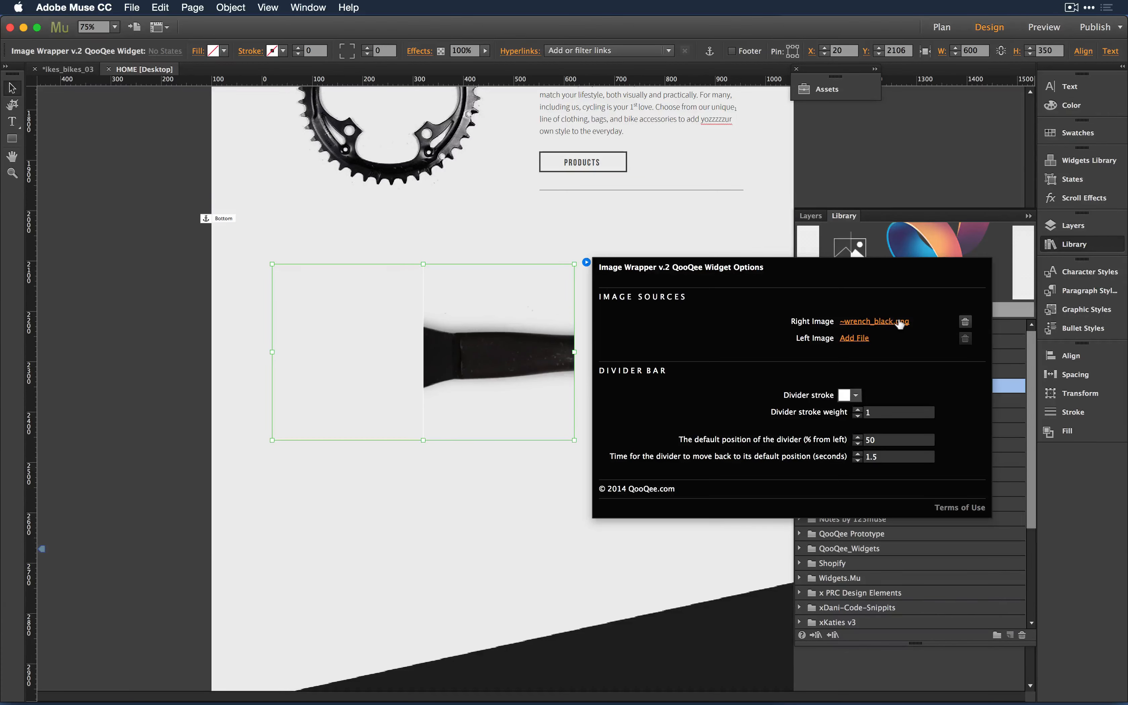
left_click(859, 338)
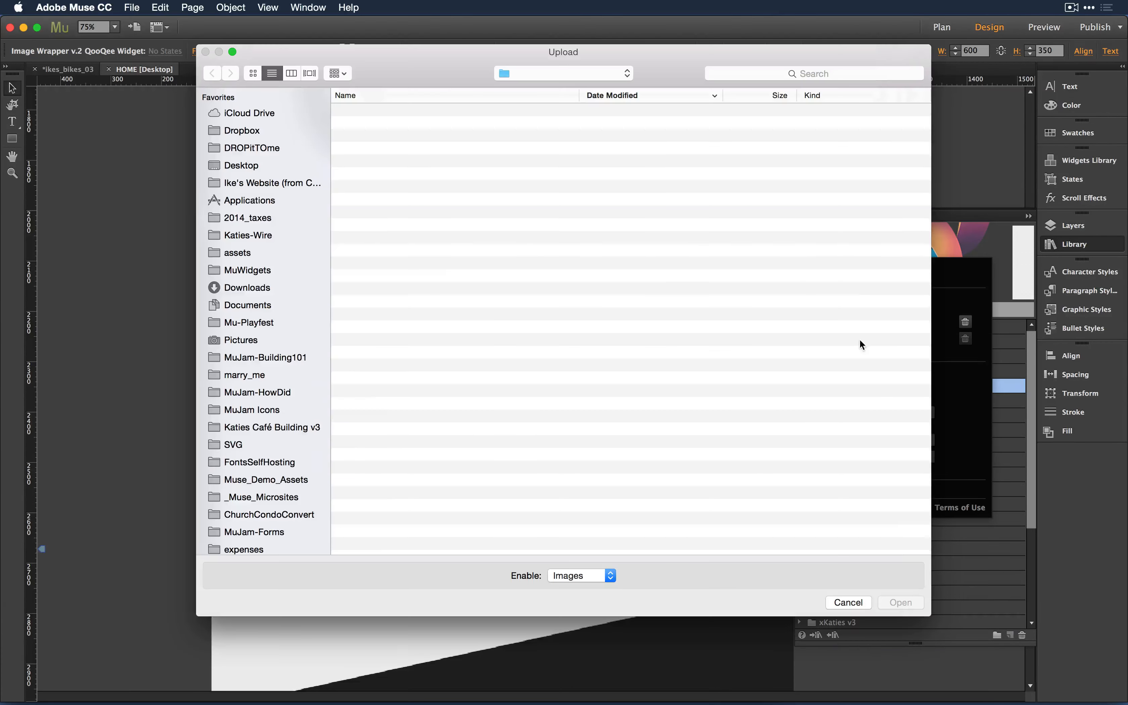
left_click(407, 175)
key("Return")
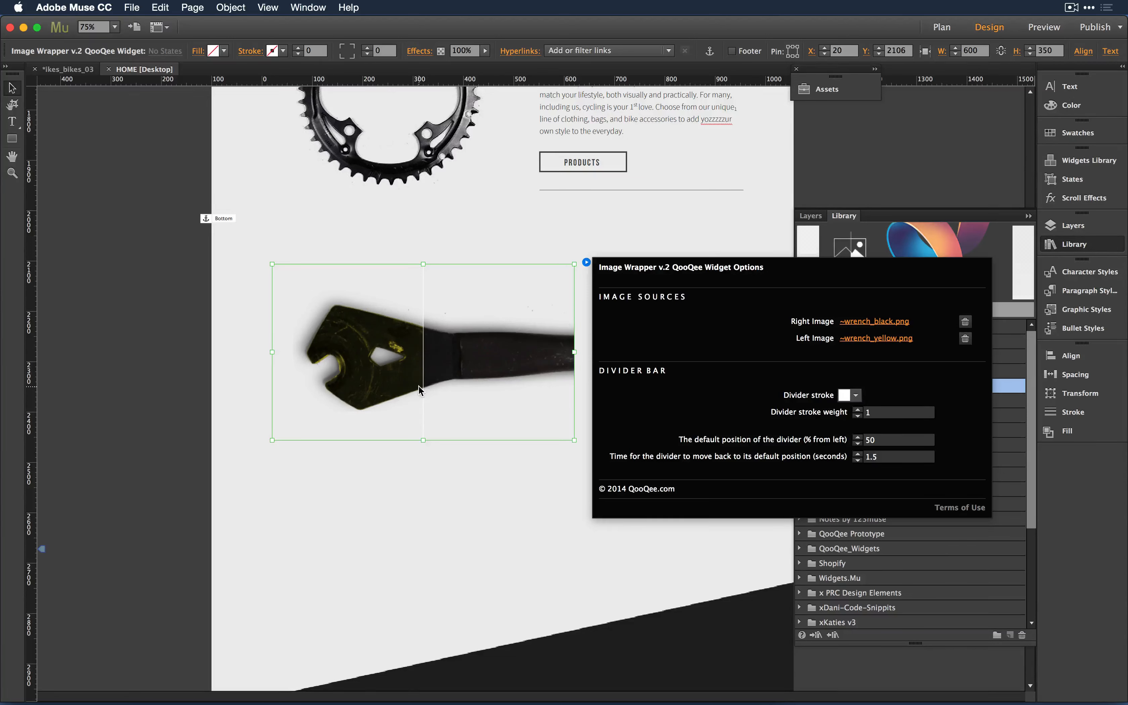
- Make the divider Ike's Yellow with a stroke weight of 2
left_click(845, 396)
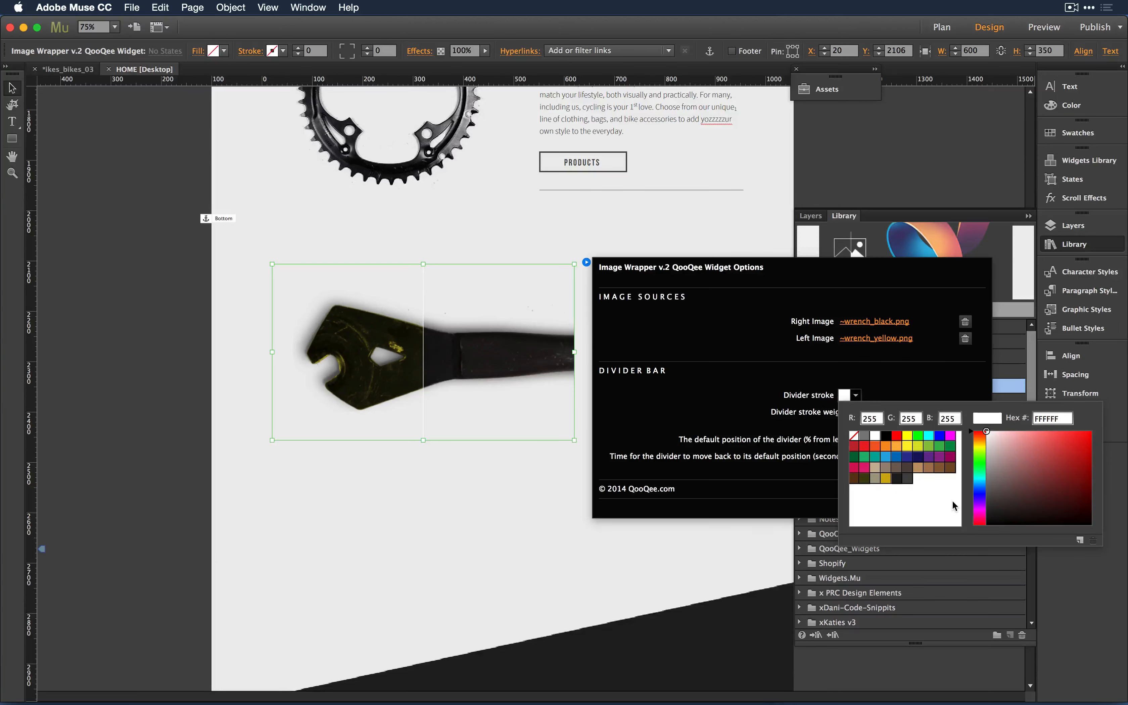
left_click(887, 479)
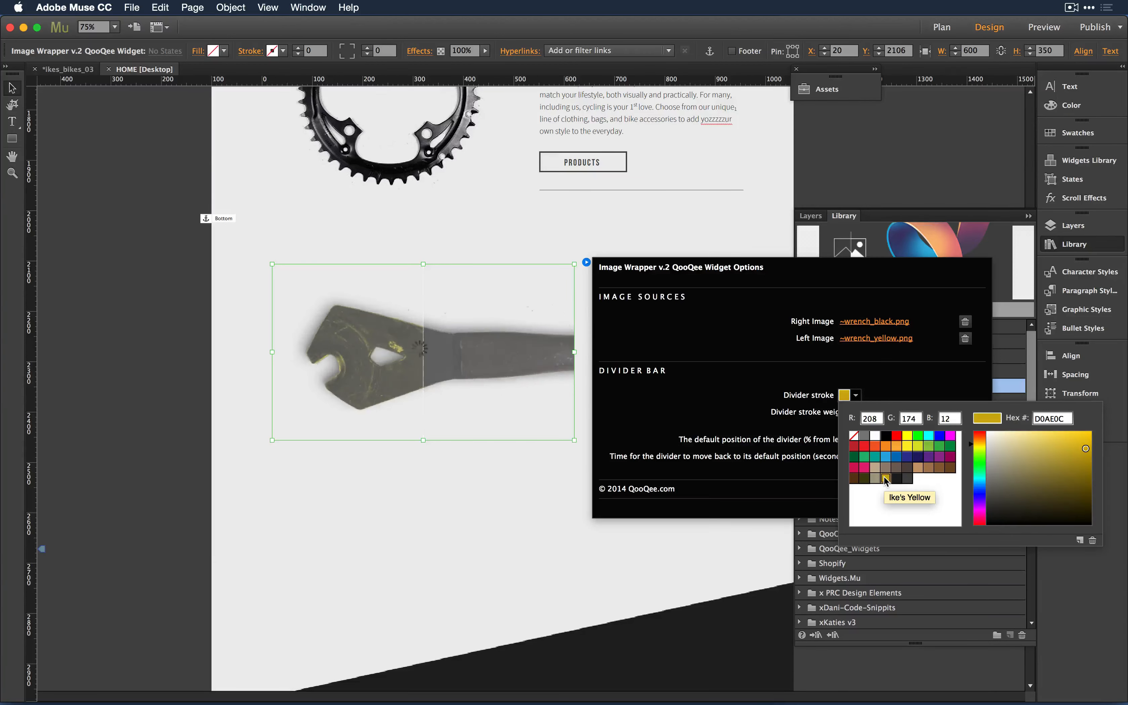
left_click(859, 412)
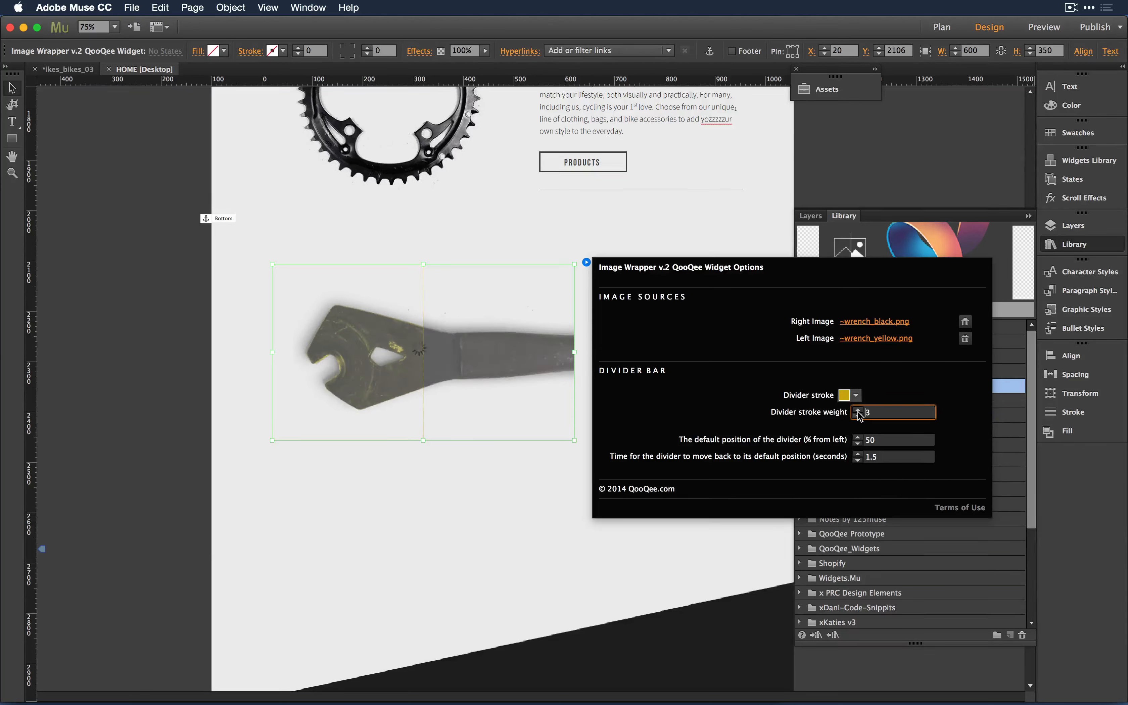
left_click(858, 415)
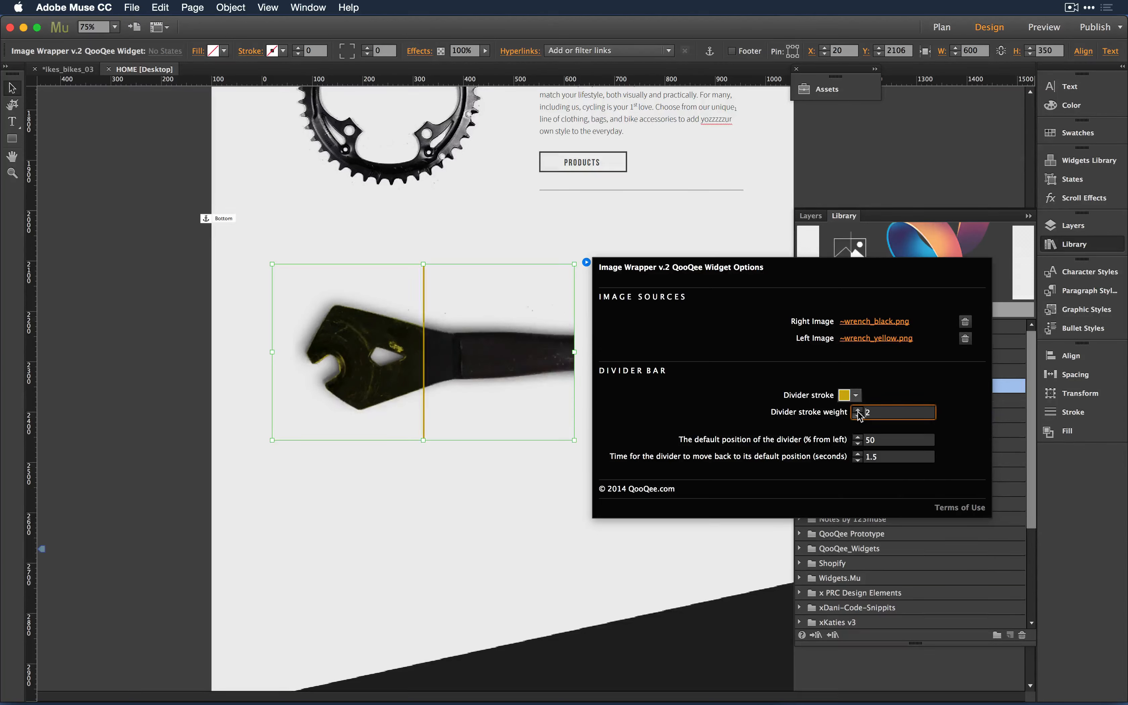
- Close the widget options and enlarge the wrench widget to about 925 by 553
left_click(460, 525)
left_click(529, 377)
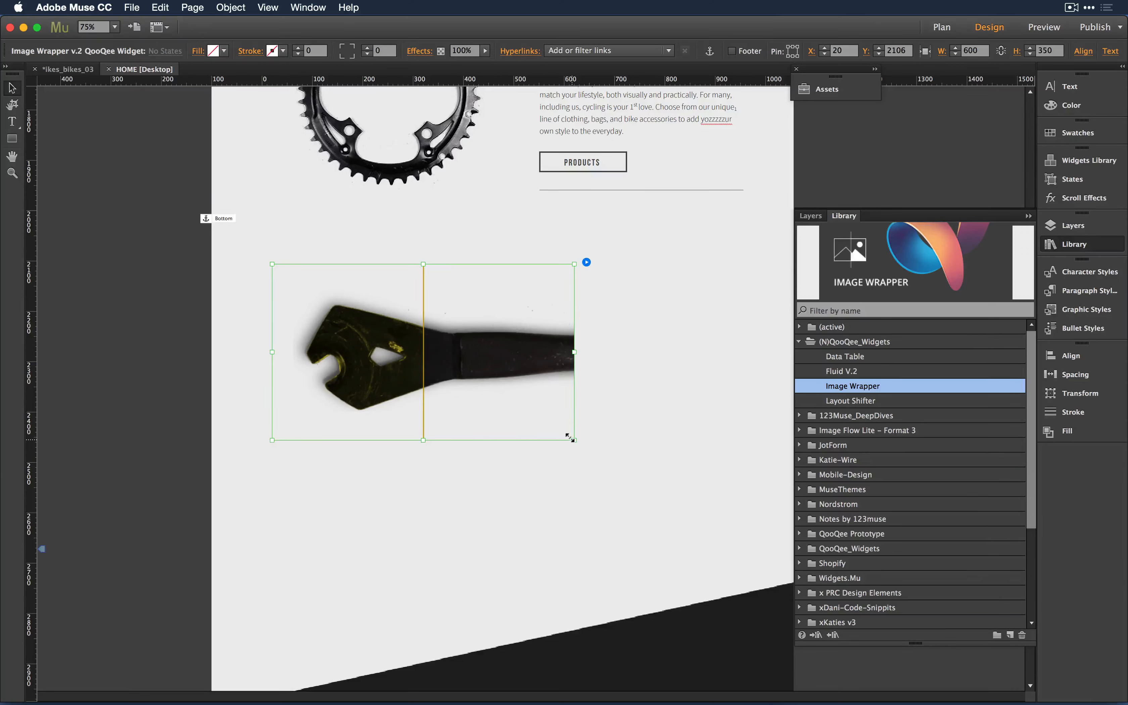
left_click_drag(574, 440, 750, 547)
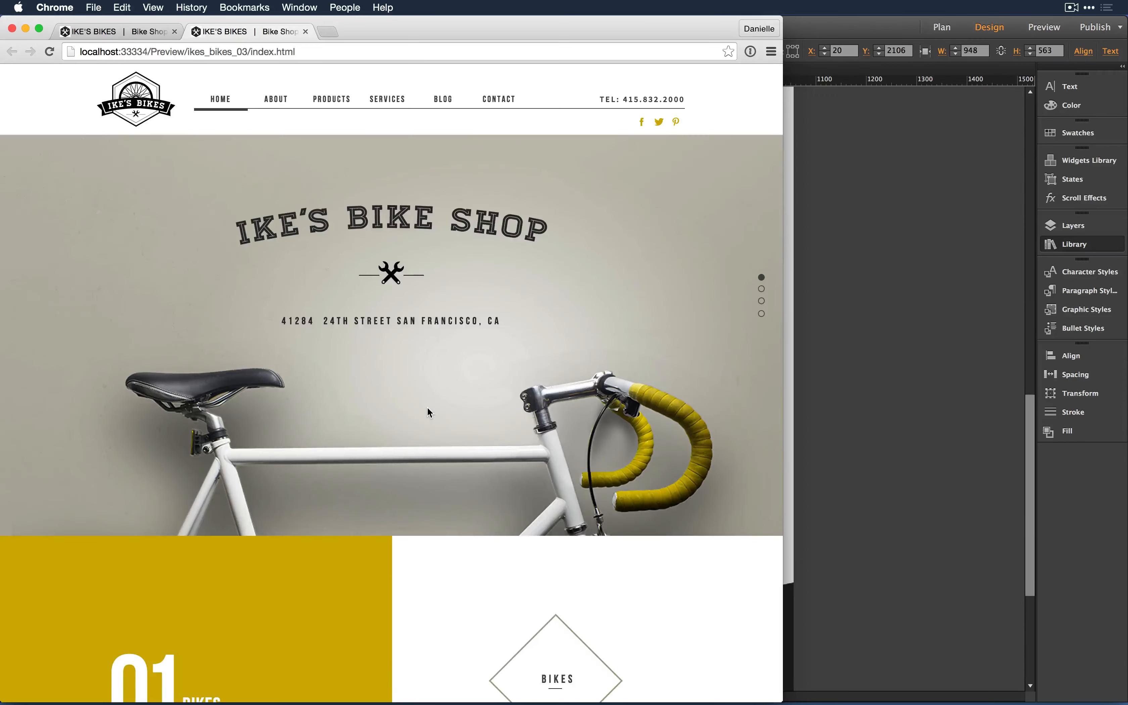
- Scroll the Chrome preview to the wrench comparison, then switch back to Muse
scroll(428, 410, "down", 15)
scroll(428, 411, "up", 5)
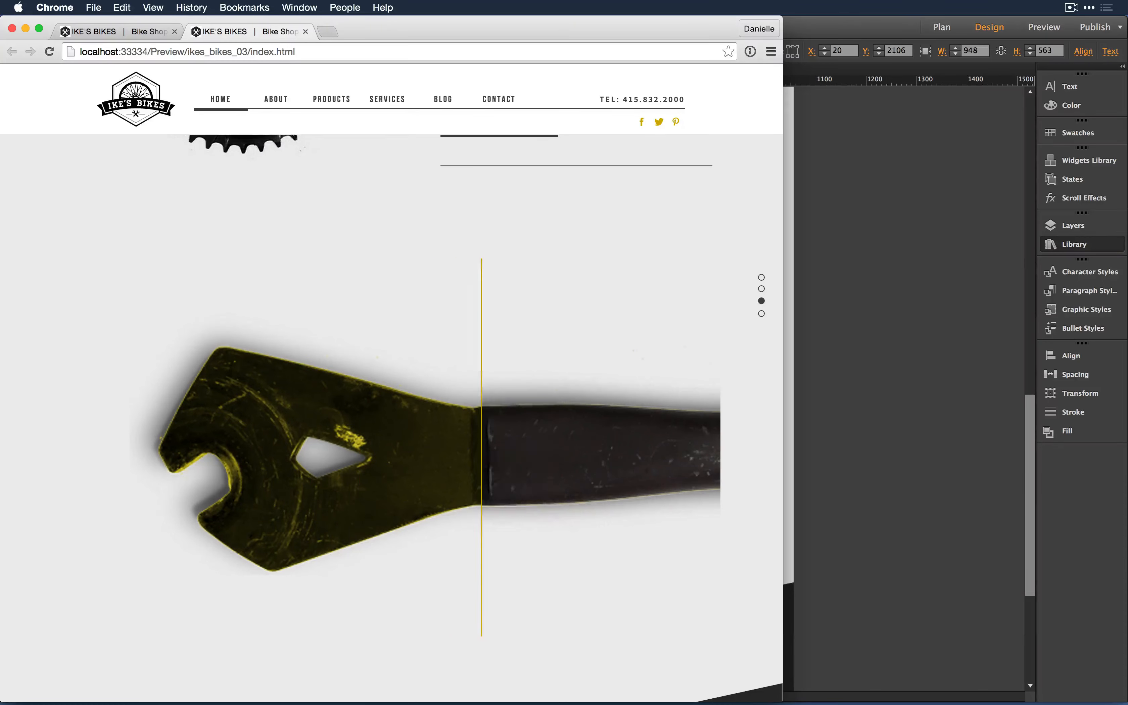
key("super+Tab")
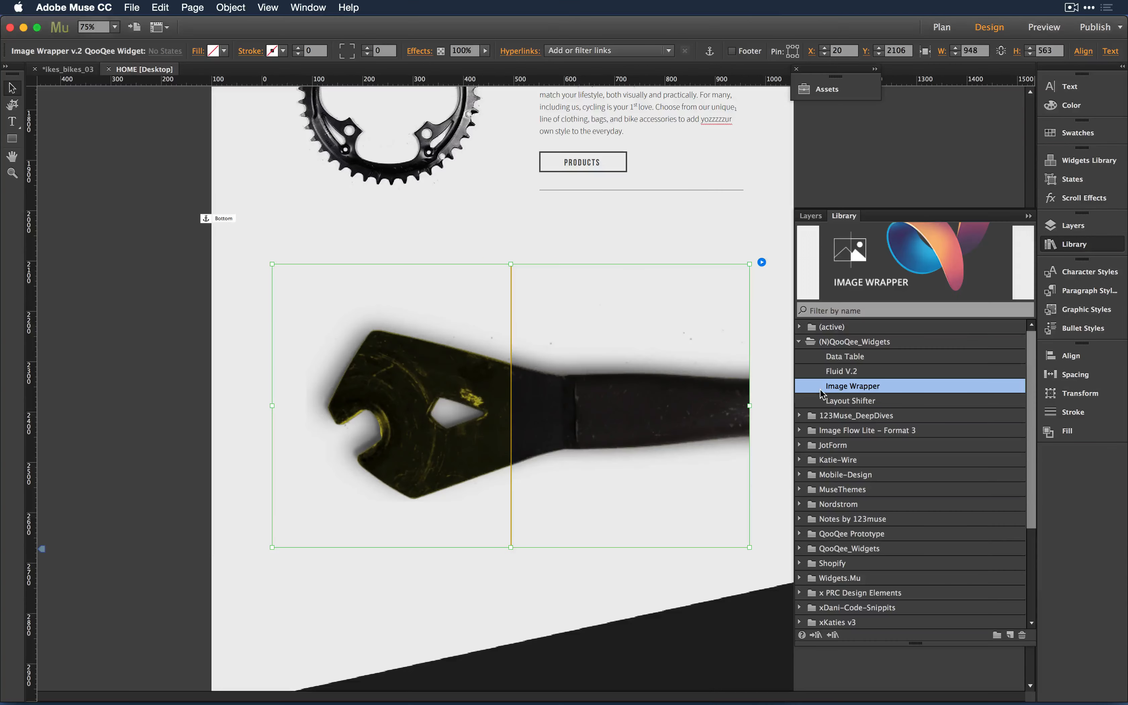
- Delete the wrench Image Wrapper widget from the HOME page
left_click(771, 322)
left_click(632, 397)
key("Delete")
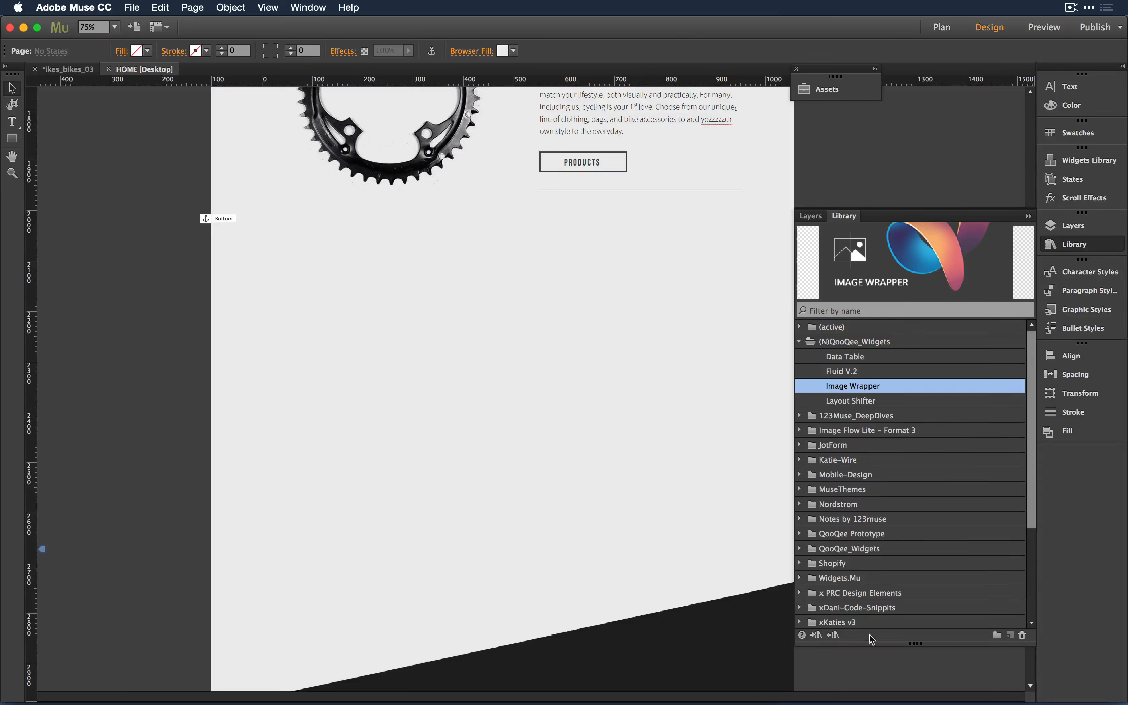
- Enlarge the Library list and collapse the (N)QooQee_Widgets folder
left_click_drag(888, 644, 888, 674)
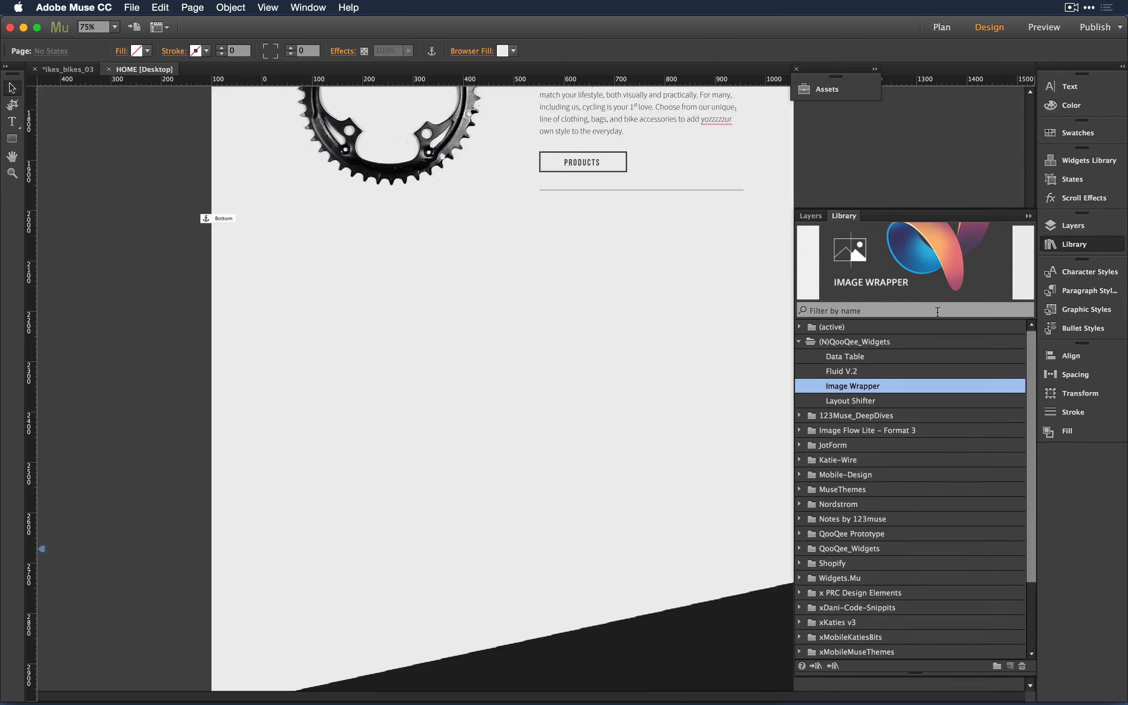
left_click(893, 315)
left_click(914, 370)
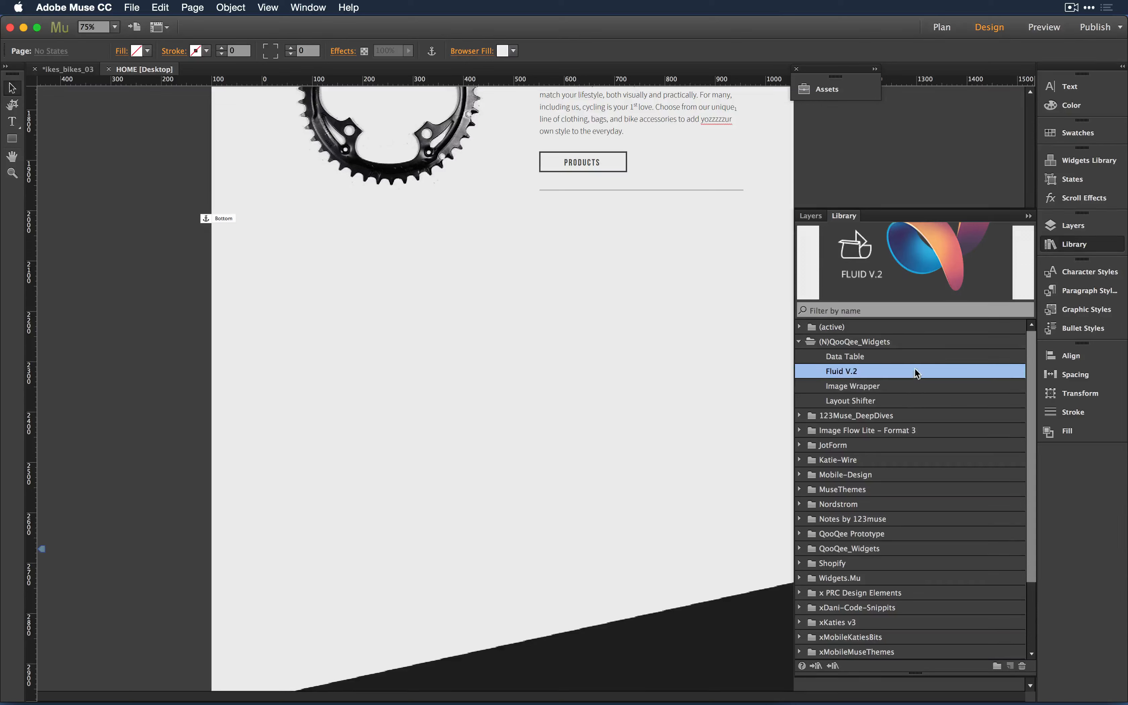
left_click(800, 341)
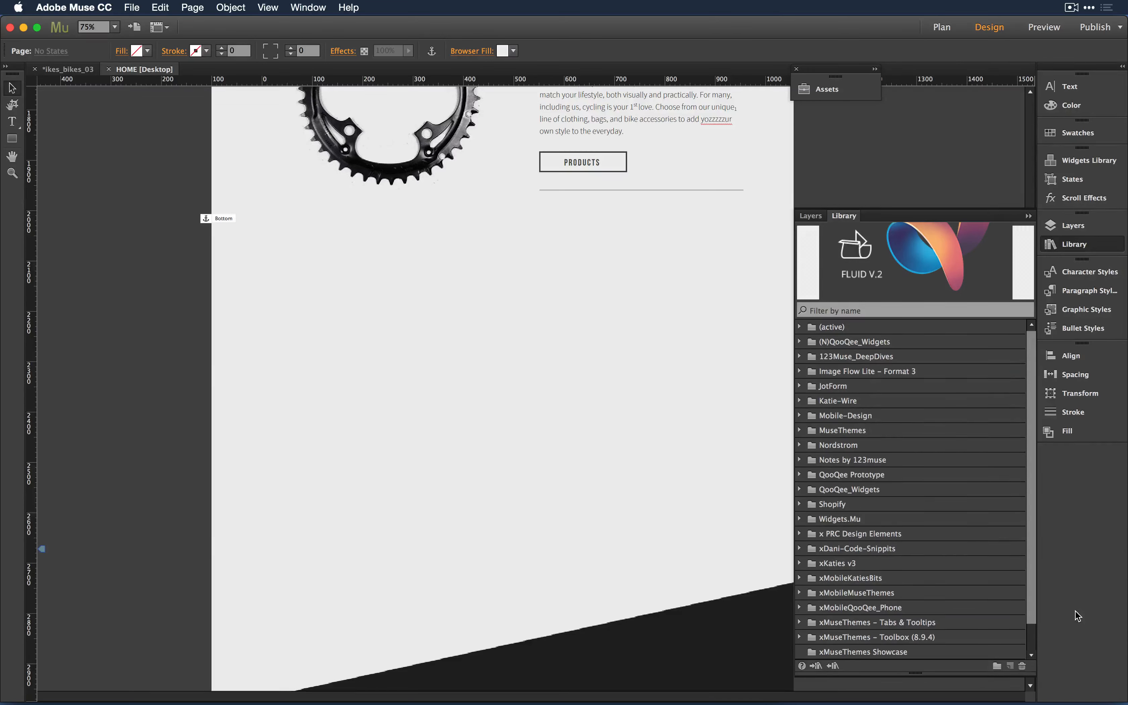
- Toggle the Layers and Library panels, then open the musewidgets.com online widget directory
left_click(815, 216)
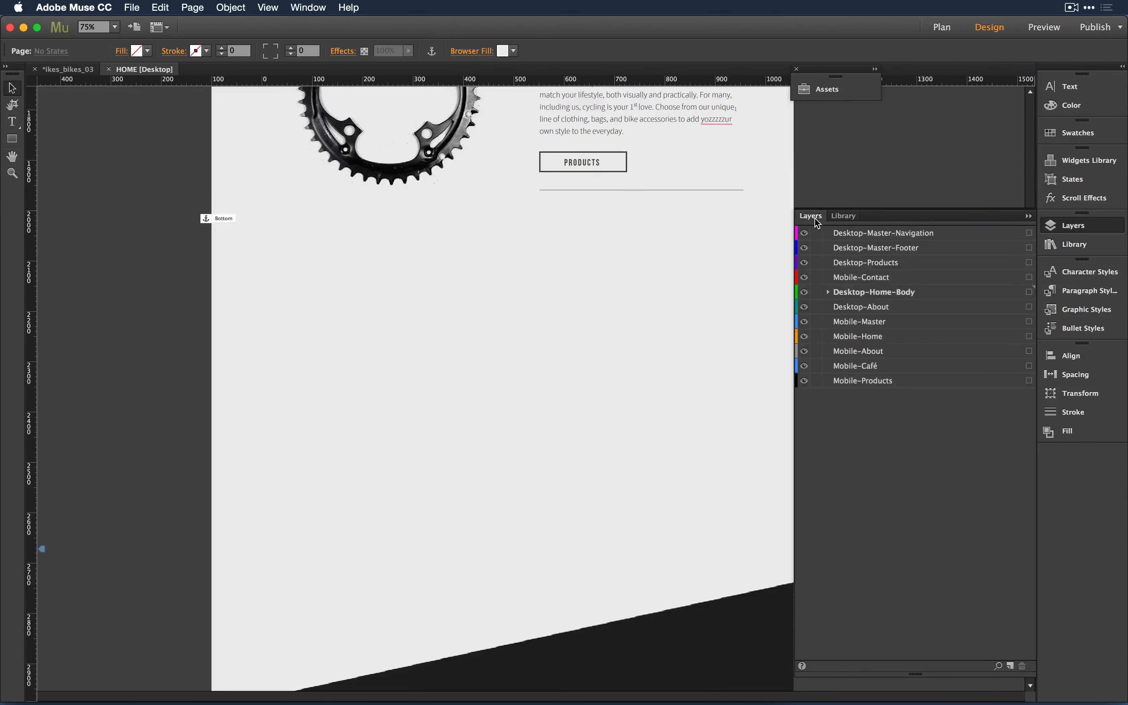
left_click(845, 216)
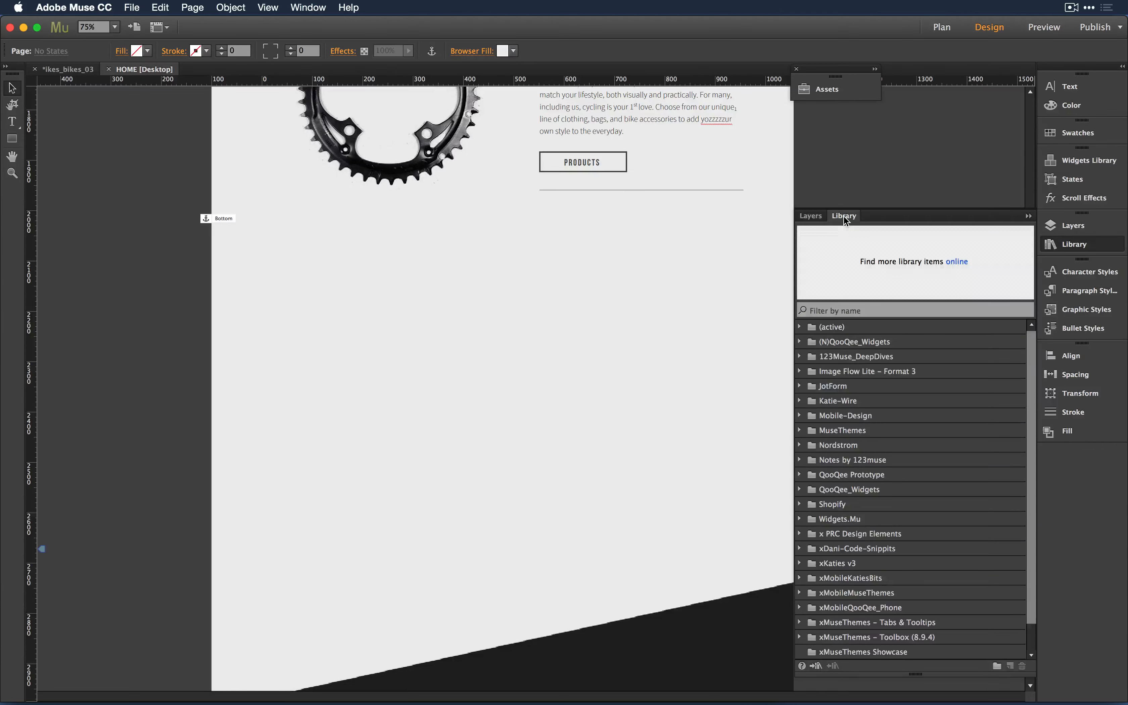
left_click(844, 218)
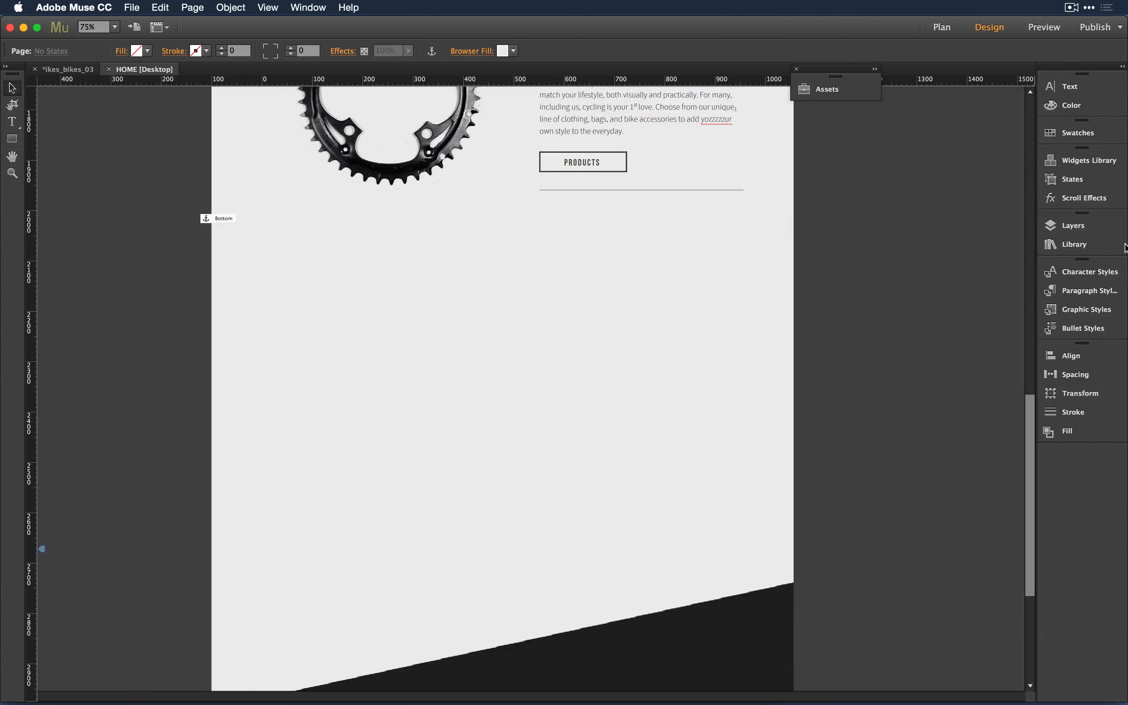
left_click(1074, 247)
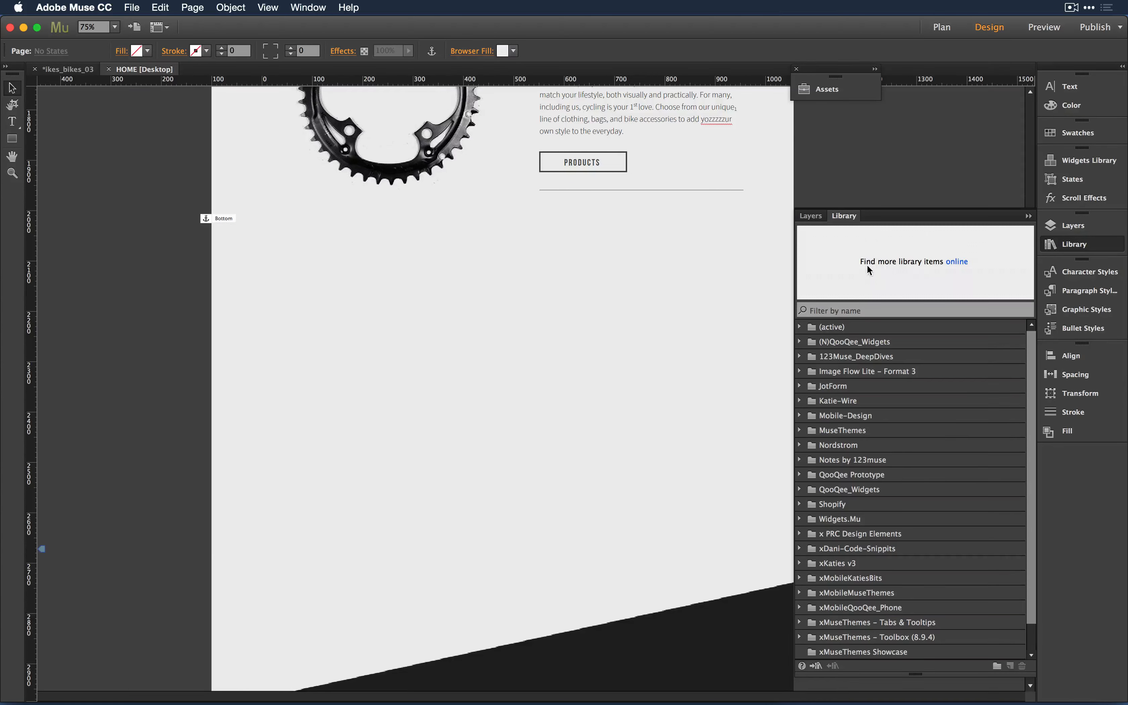
left_click(955, 263)
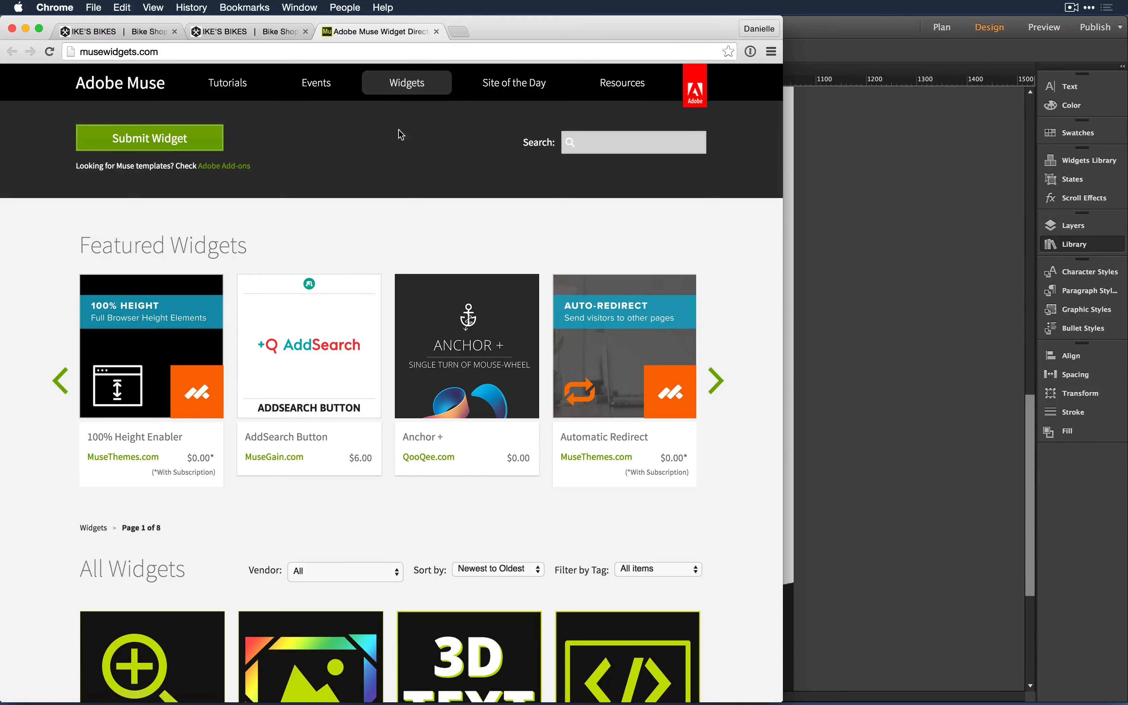
- Open the Filter by Tag list on musewidgets.com and close it with all widgets still shown
scroll(396, 217, "down", 10)
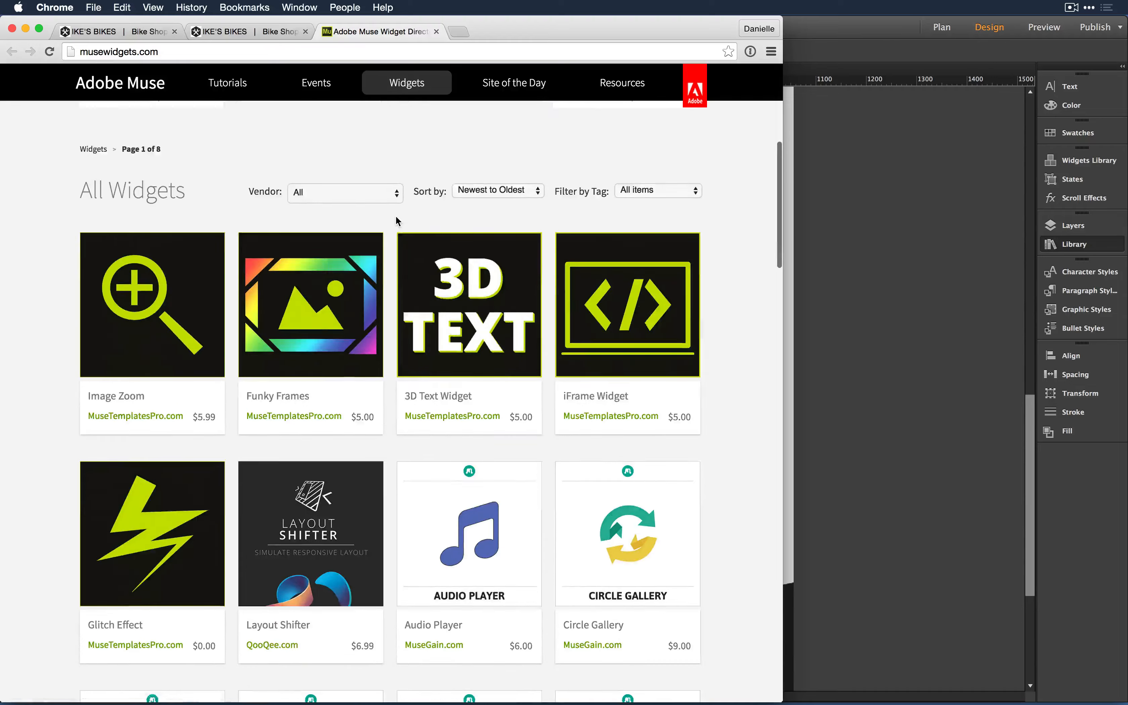
scroll(396, 215, "up", 3)
left_click(667, 266)
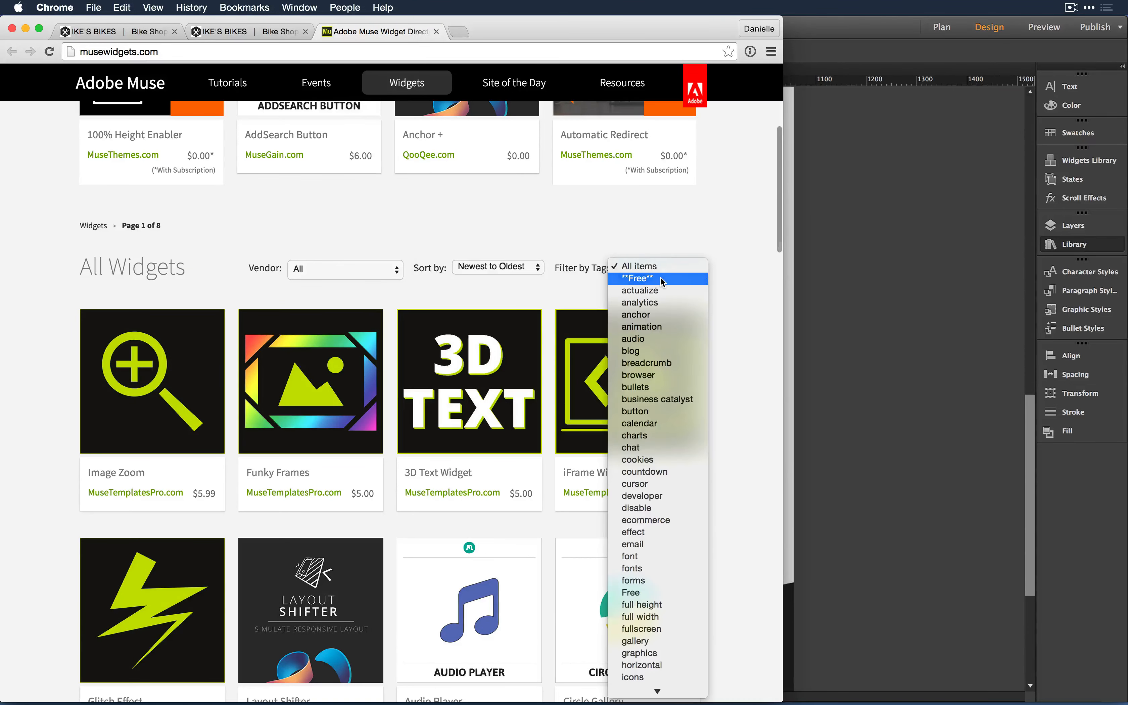
left_click(668, 233)
scroll(668, 233, "up", 2)
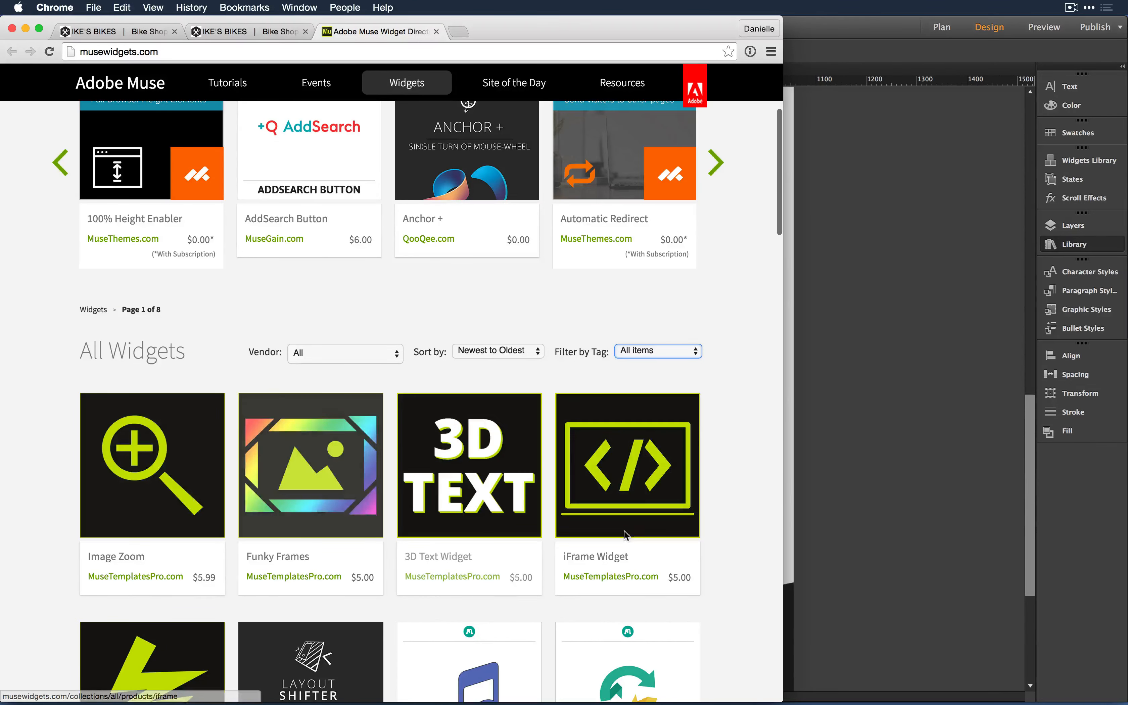
scroll(609, 359, "up", 5)
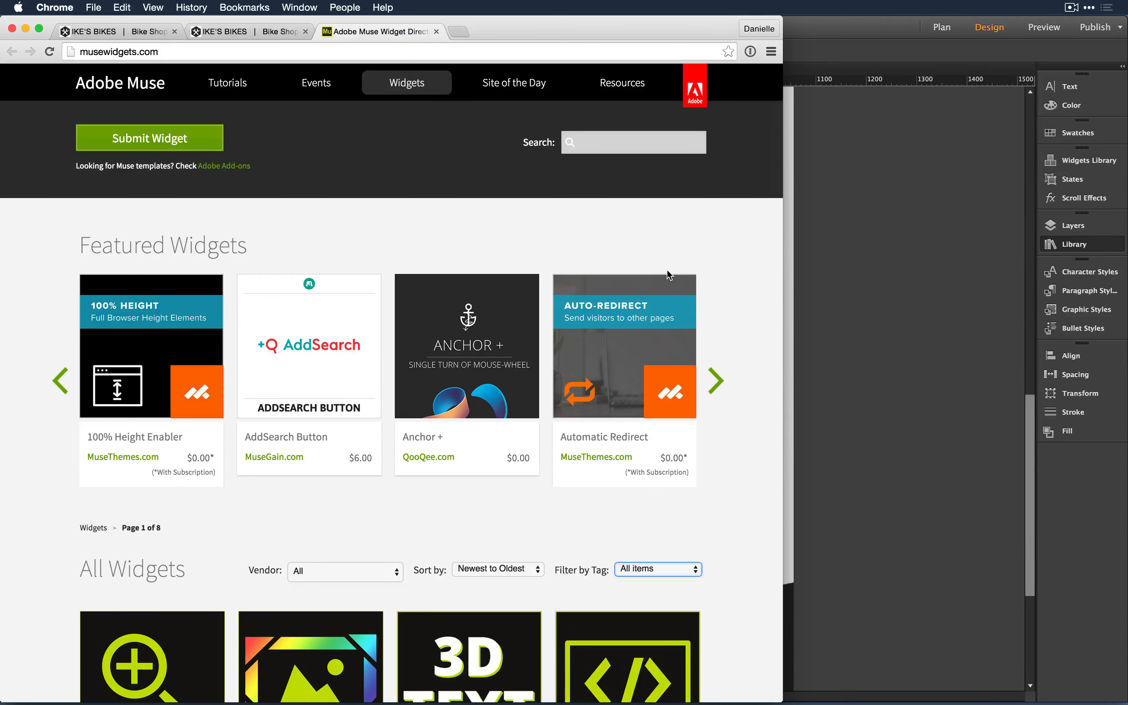
- Page the featured carousel forward, back, then forward again to the Countdown, EU Cookies, Forms+, Ken Burns set
left_click(715, 380)
left_click(59, 380)
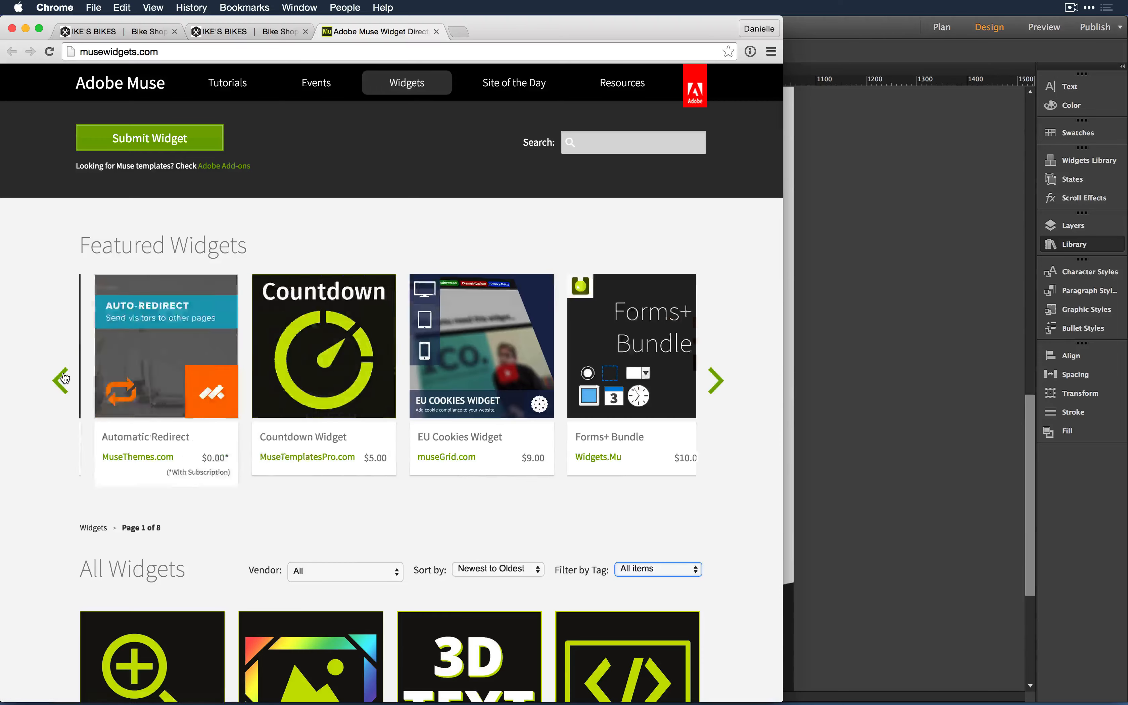
left_click(716, 380)
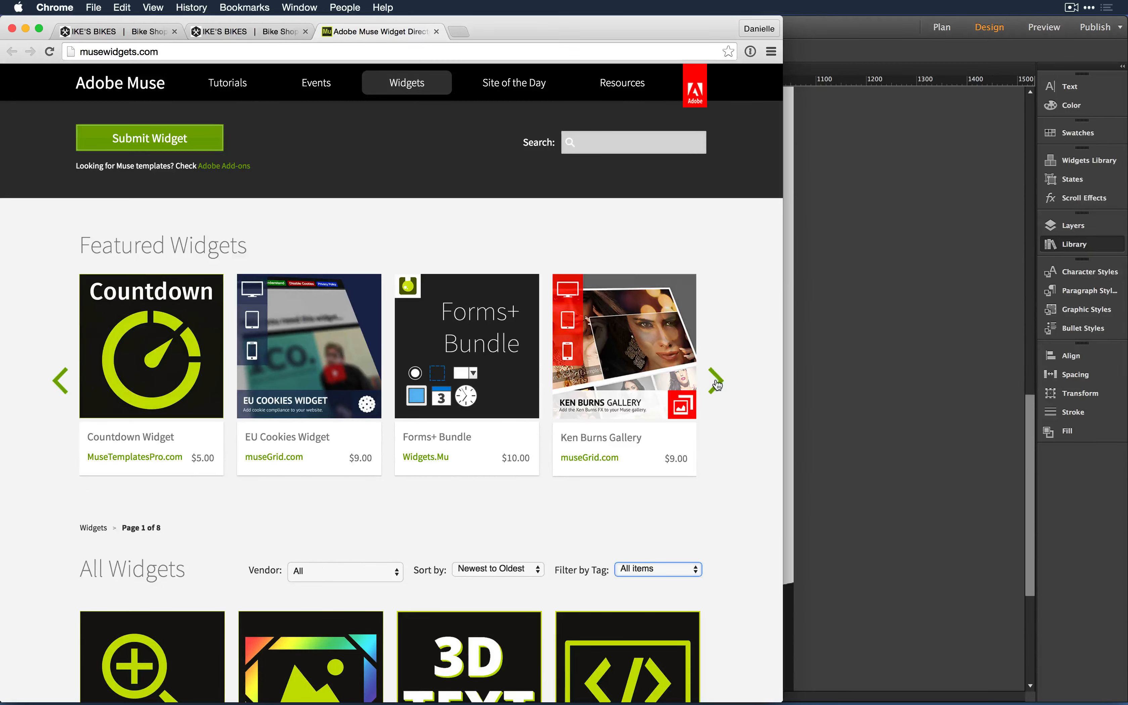
scroll(728, 325, "down", 2)
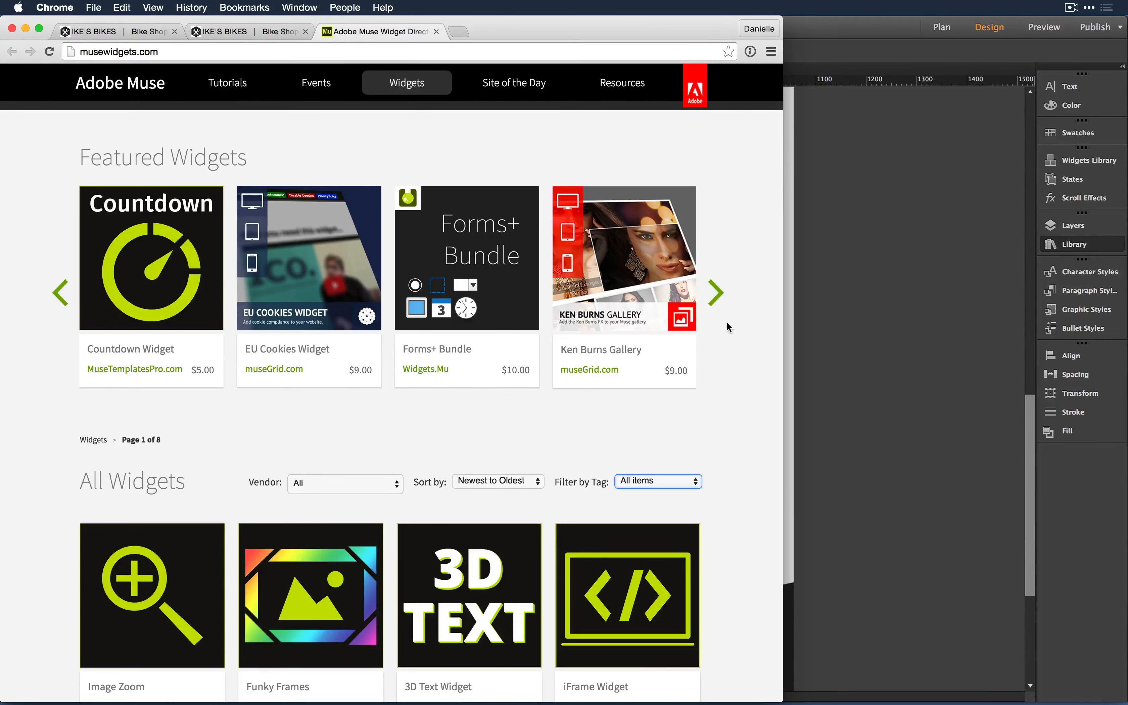
scroll(727, 324, "up", 1)
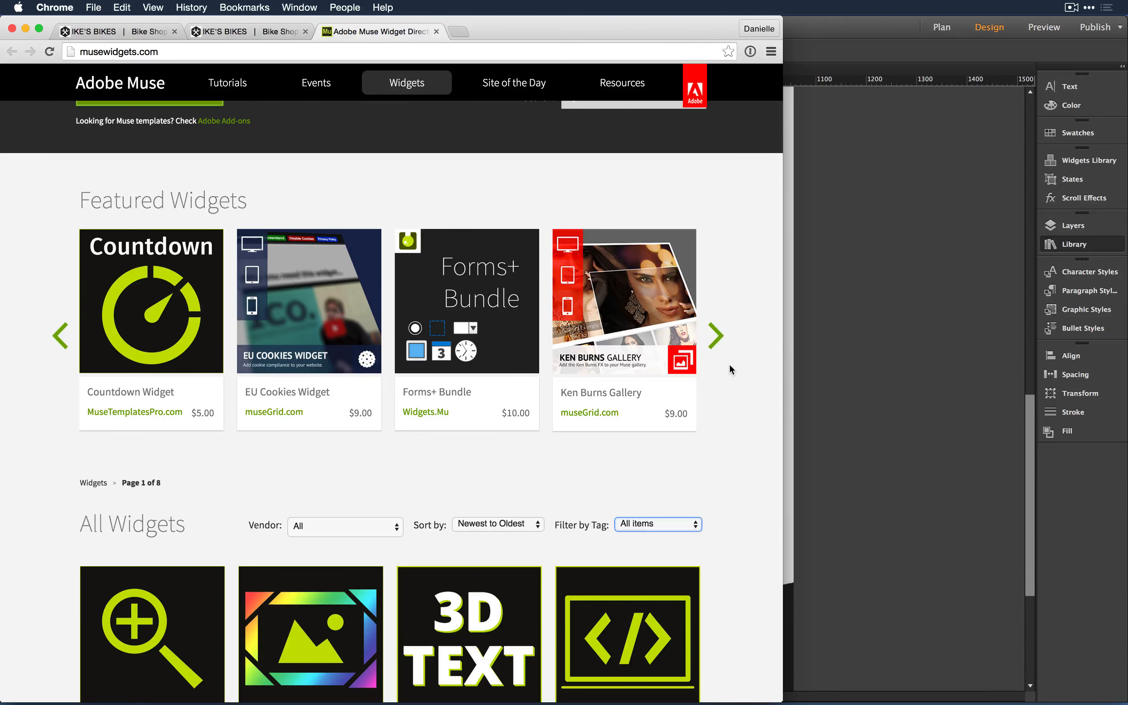
- Load github.com/Adobe-Muse in a new Chrome tab, then switch over to Adobe Connect
key("super+t")
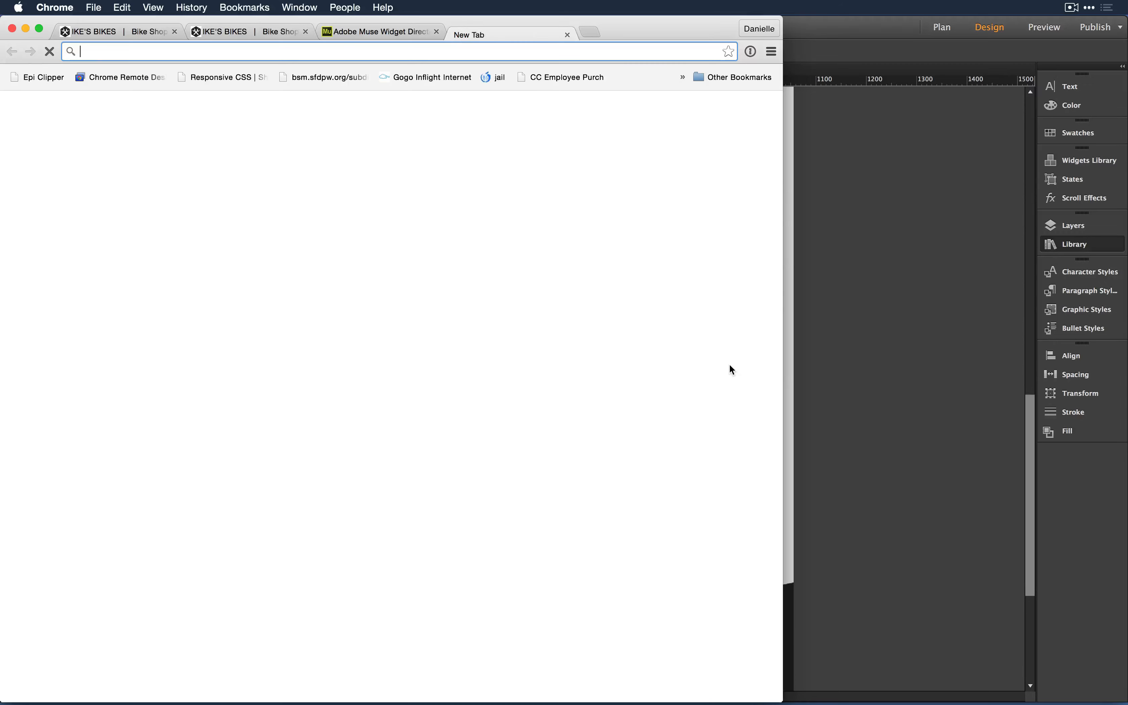
type("git")
key("Return")
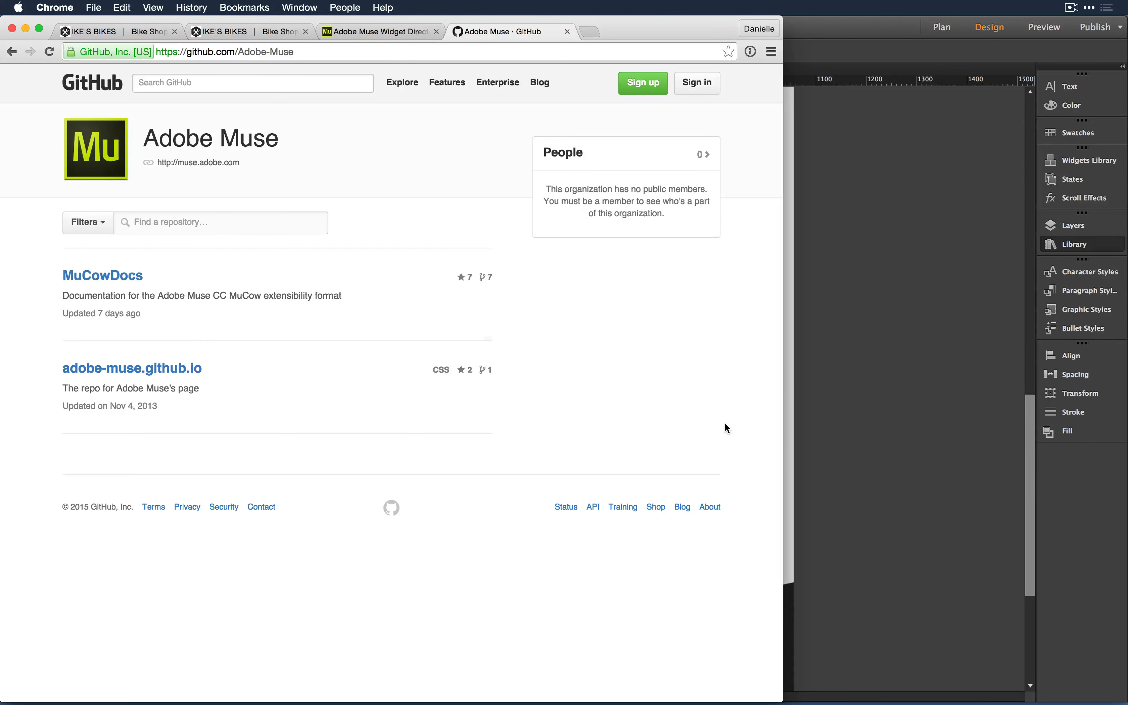
key("super+Tab")
key("super+Tab")
key("super+Tab")
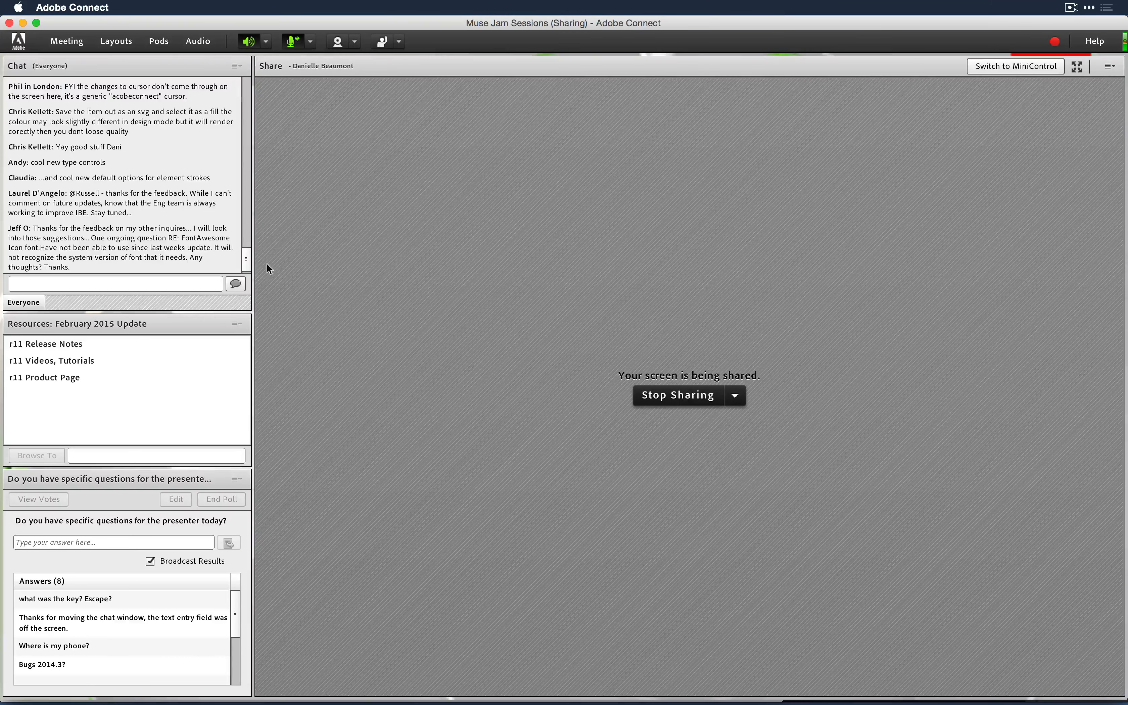
- Switch the meeting to the Closing layout and post museprerelease.com in the chat
left_click(133, 41)
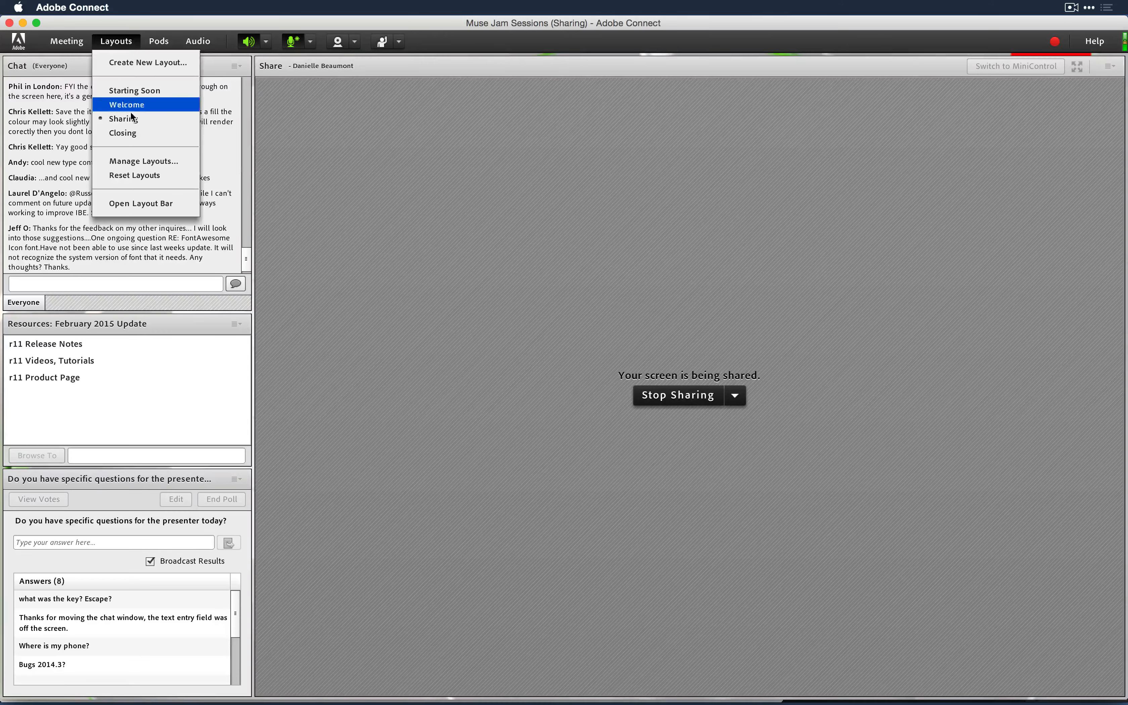
left_click(134, 137)
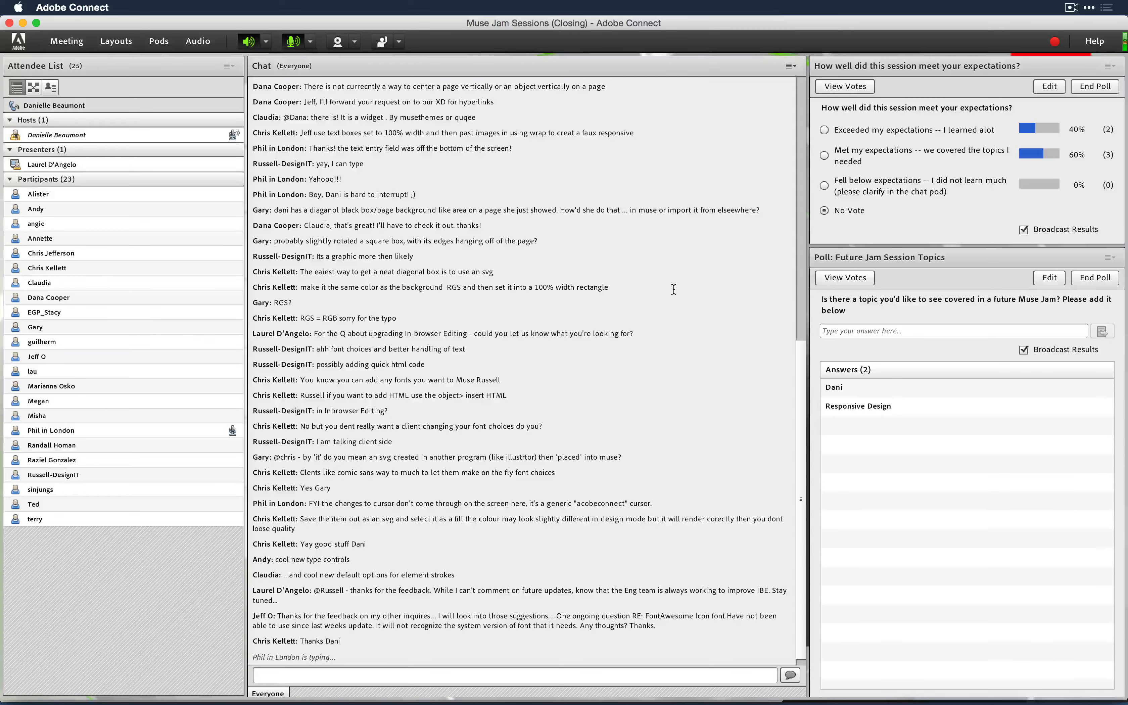
left_click(552, 675)
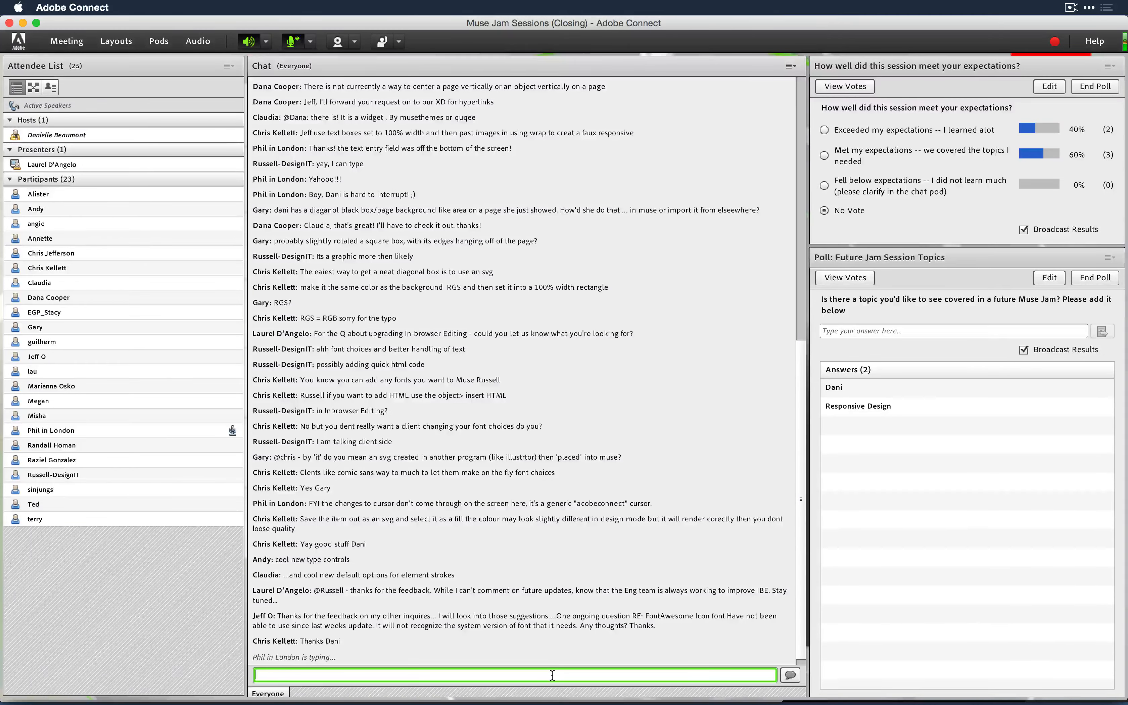
type("musepreree")
key("BackSpace")
type("lease.com")
key("Return")
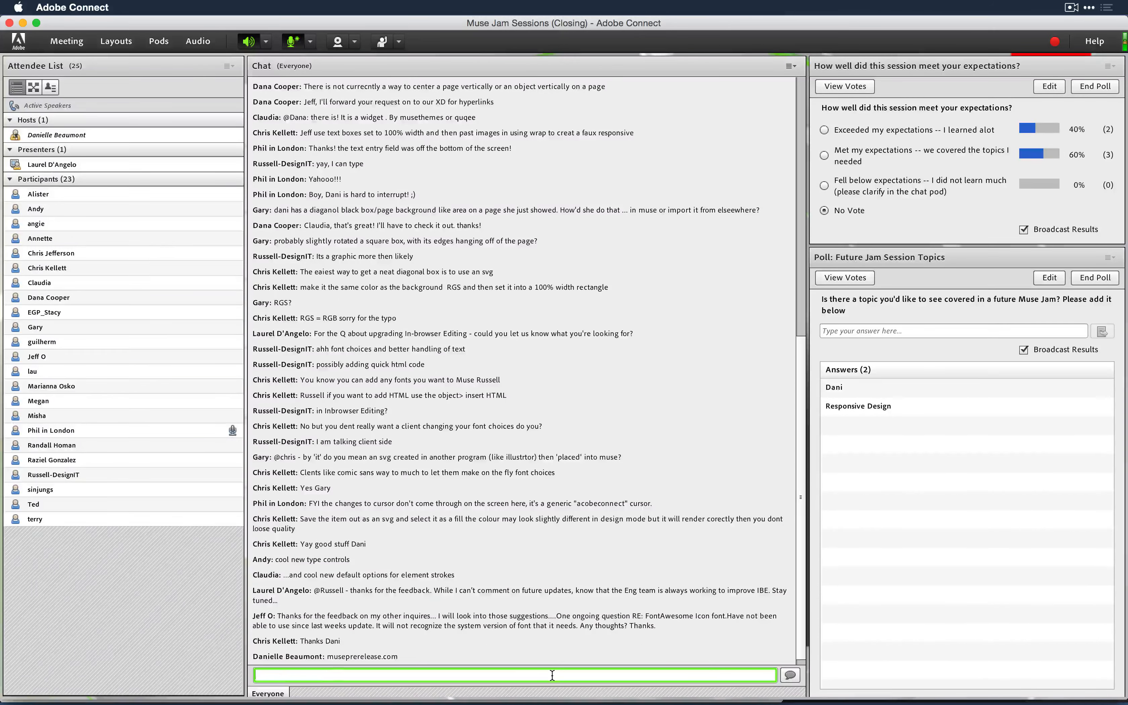